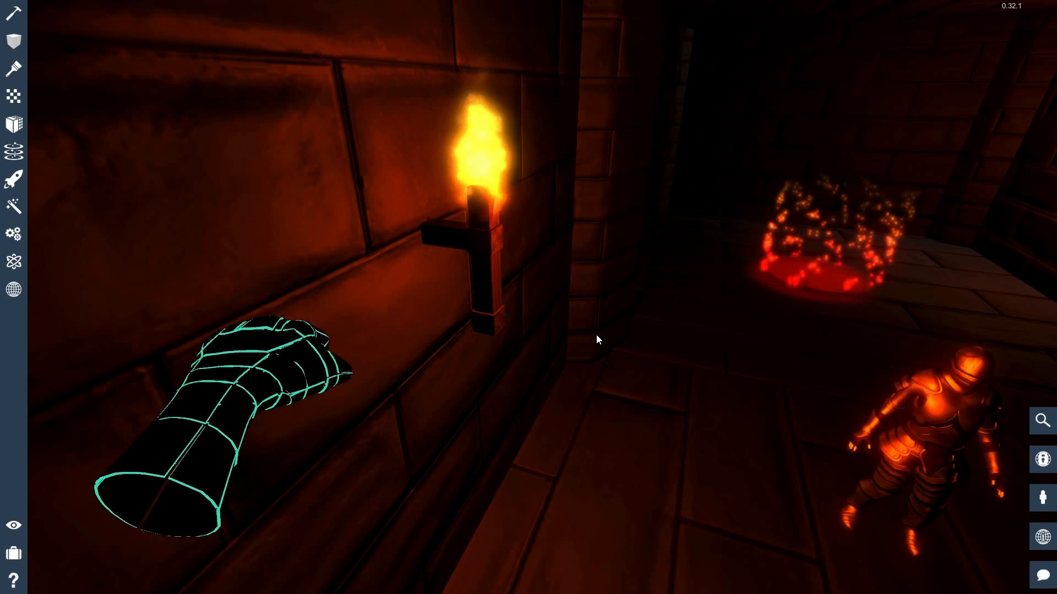
# - Walk from the red torch through the dungeon and examine the blue torch mounted on the wall
pyautogui.press('w')
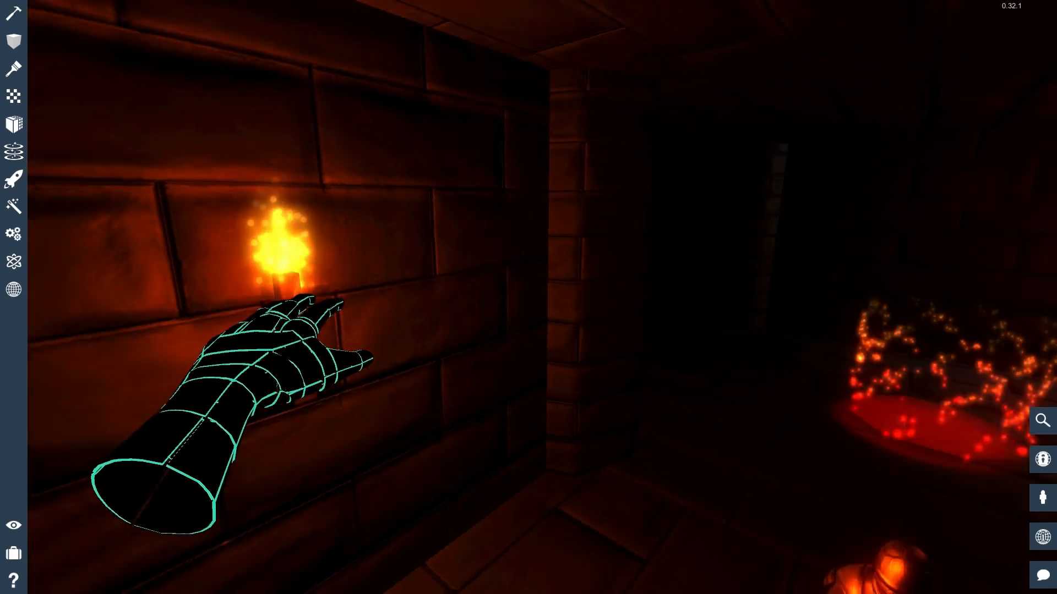
pyautogui.press('w')
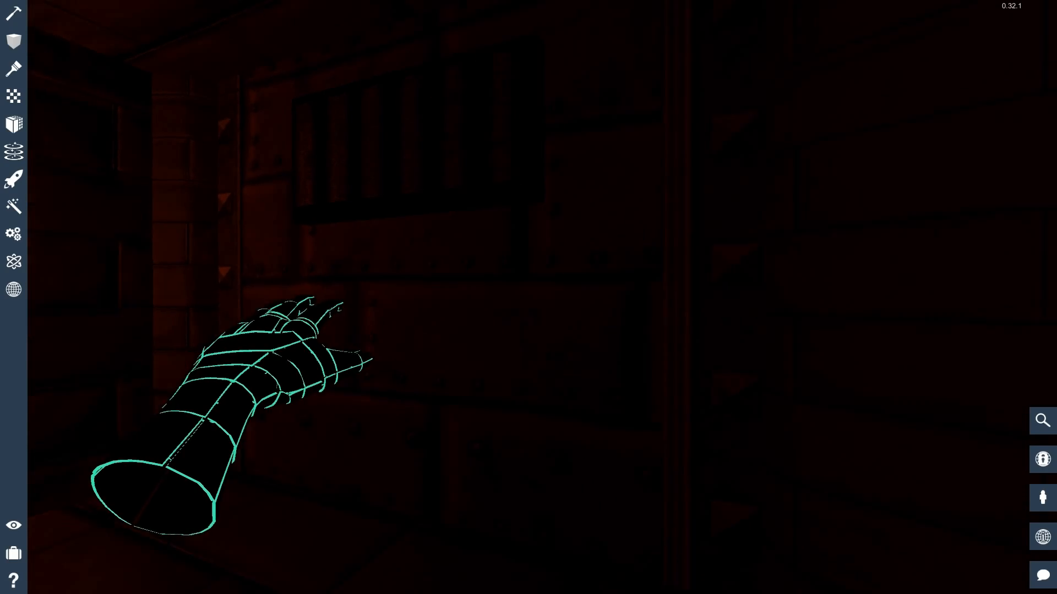
pyautogui.press('w')
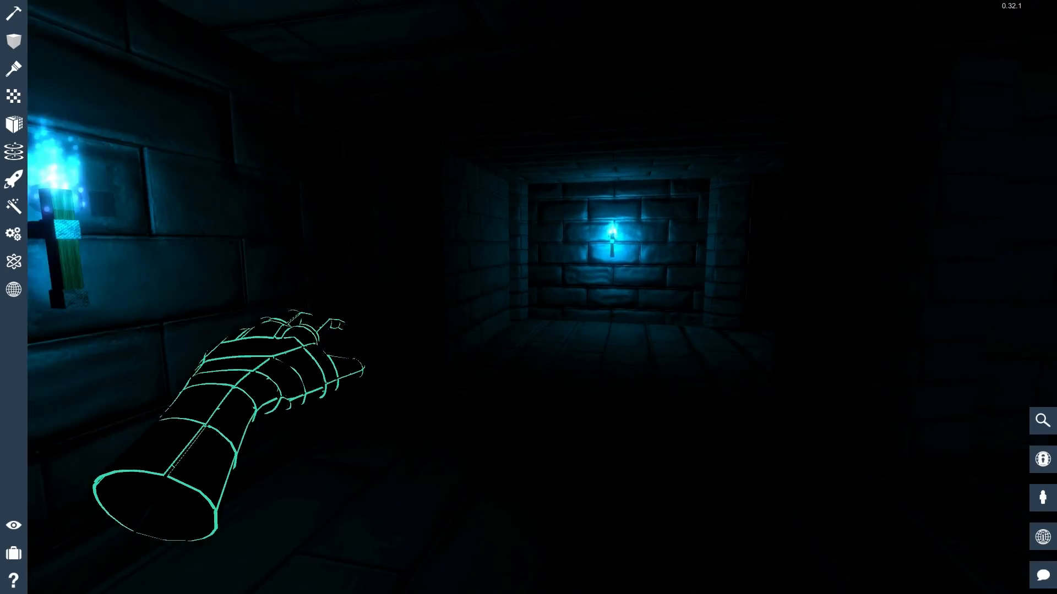
pyautogui.press('w')
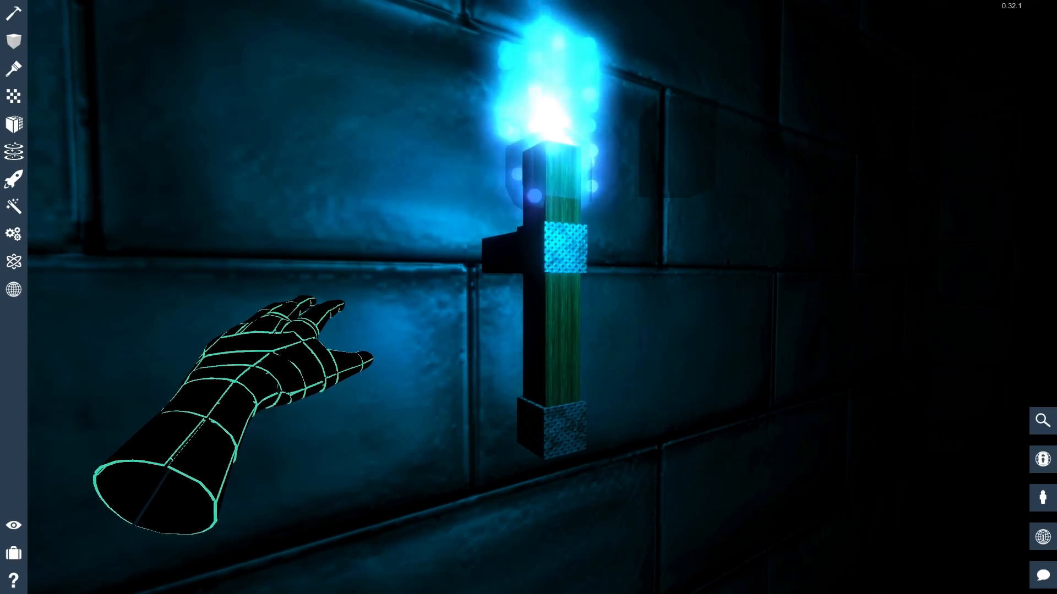
pyautogui.press('s')
pyautogui.press('a')
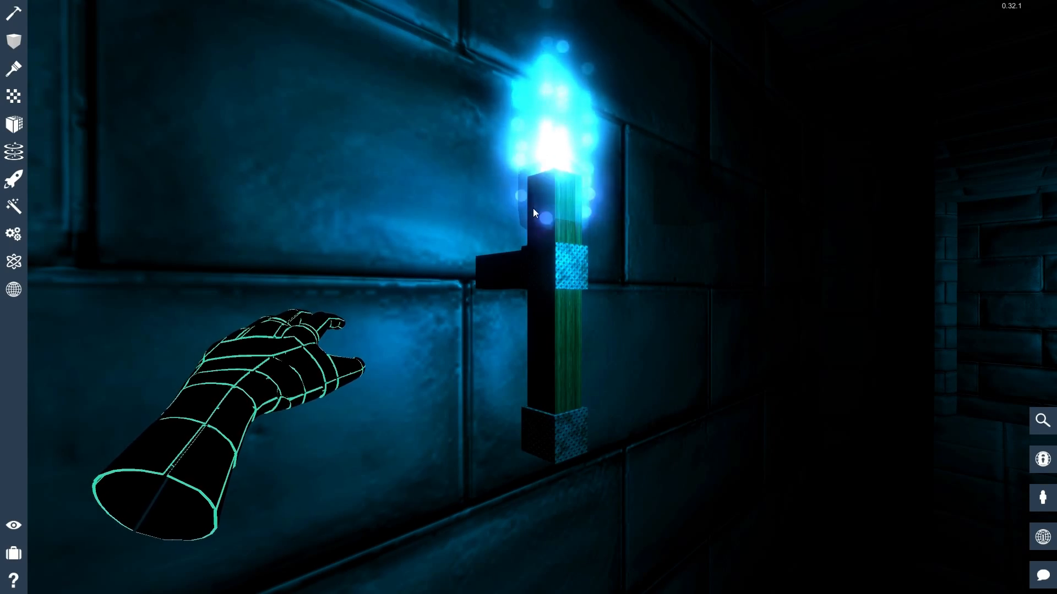
pyautogui.press('s')
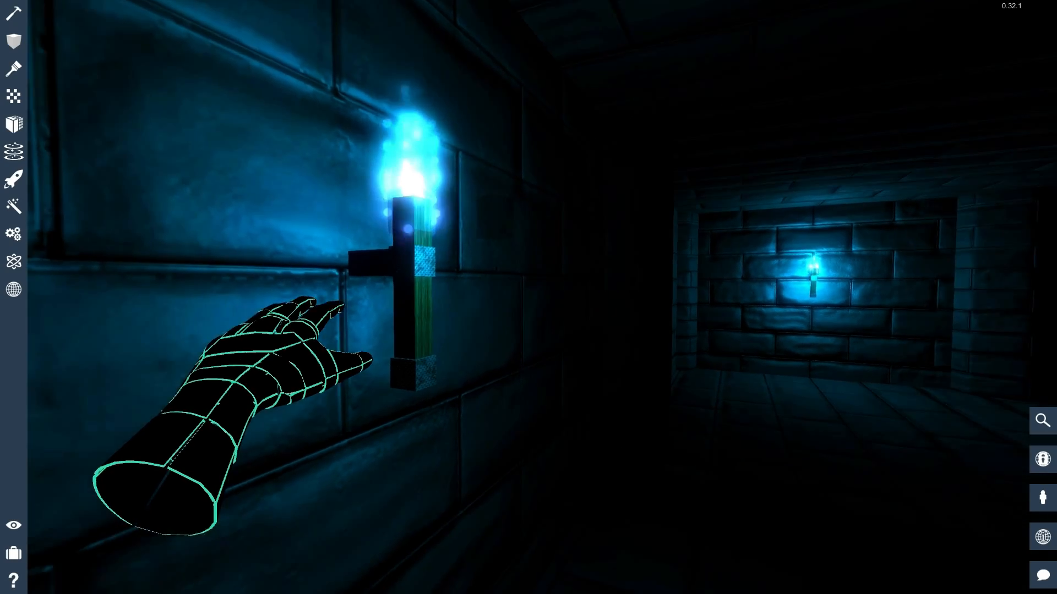
pyautogui.press('s')
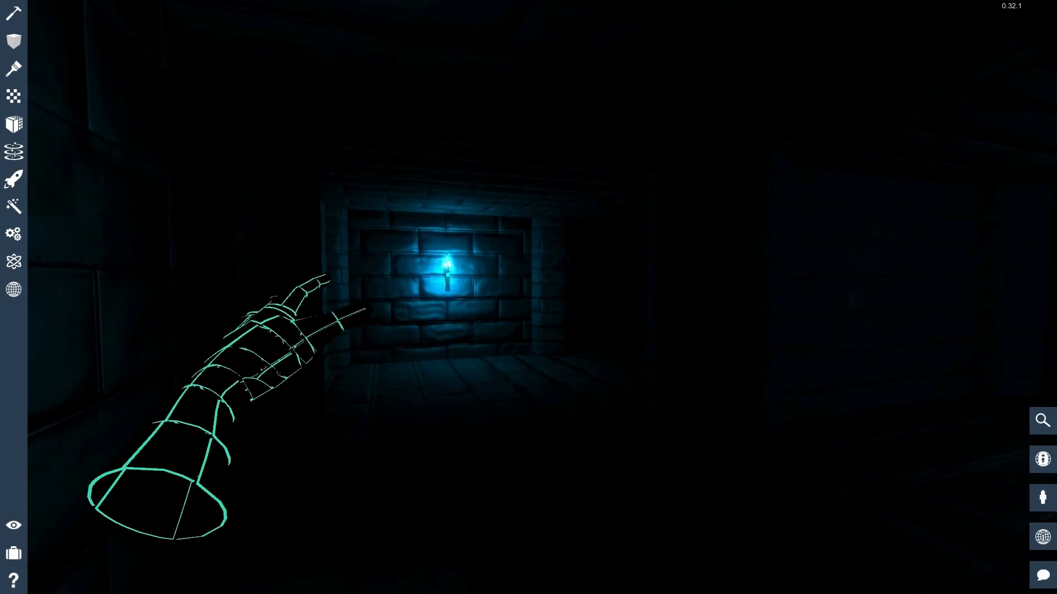
pyautogui.moveTo(638, 242); pyautogui.dragTo(518, 251, button='right')
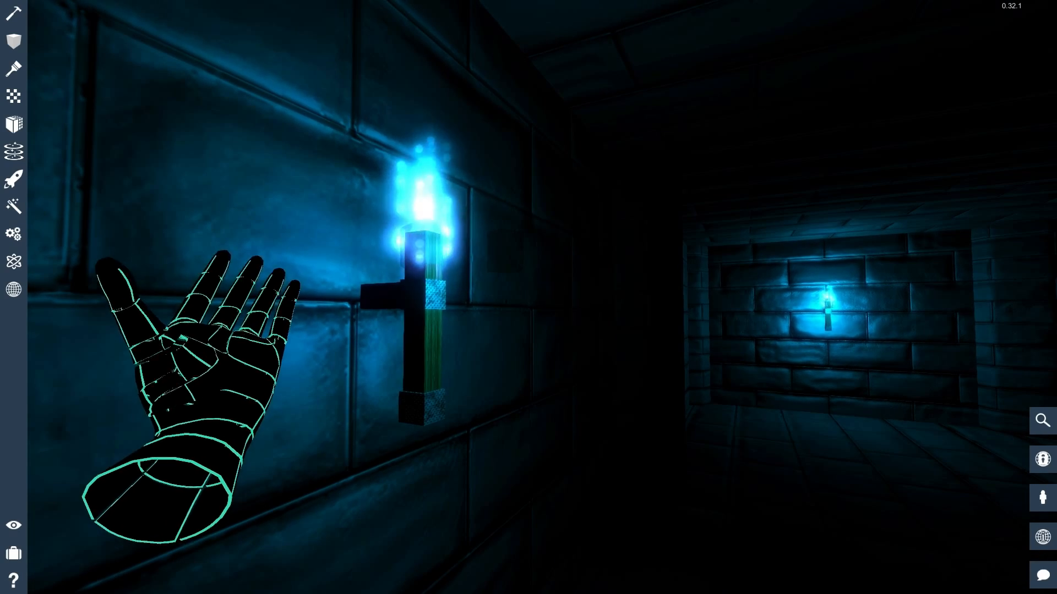
# - Select the blue wall torch group to inspect its parts and the separate block beside it, and deselect it
pyautogui.click(517, 250)
pyautogui.click(507, 260)
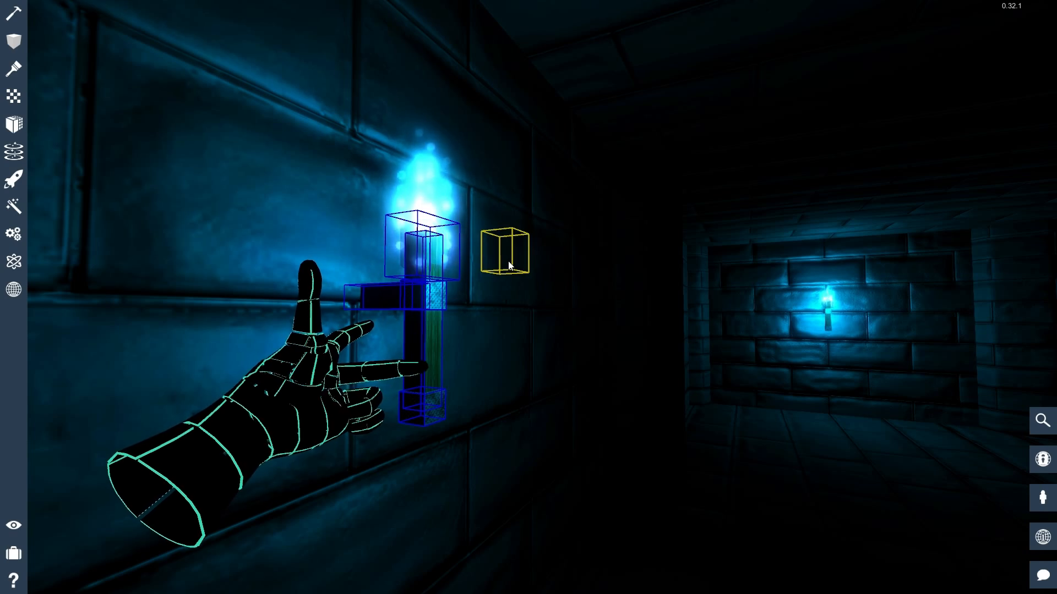
pyautogui.moveTo(508, 261); pyautogui.dragTo(533, 251)
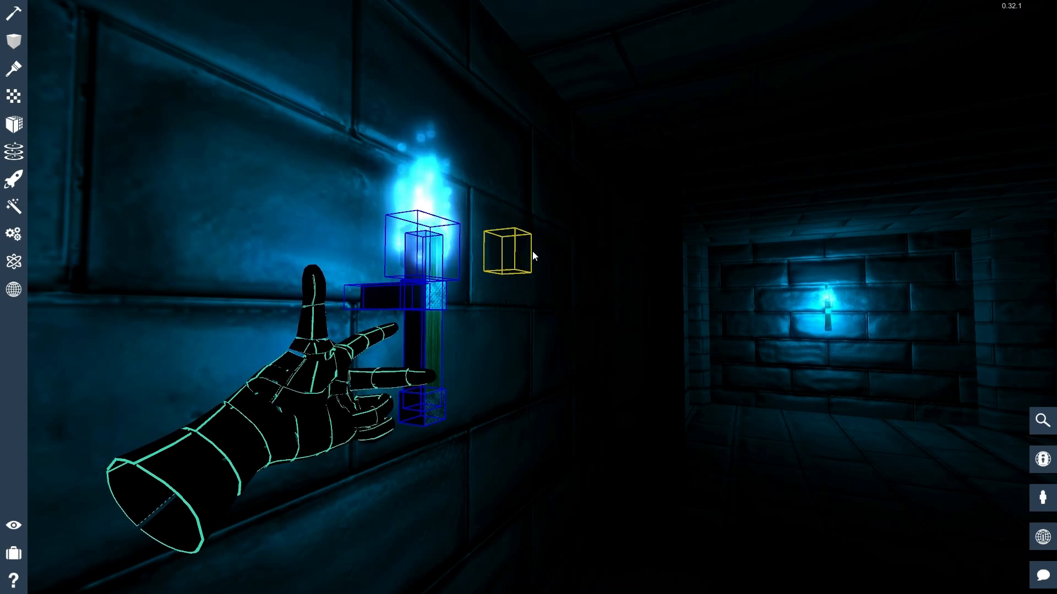
pyautogui.click(791, 463)
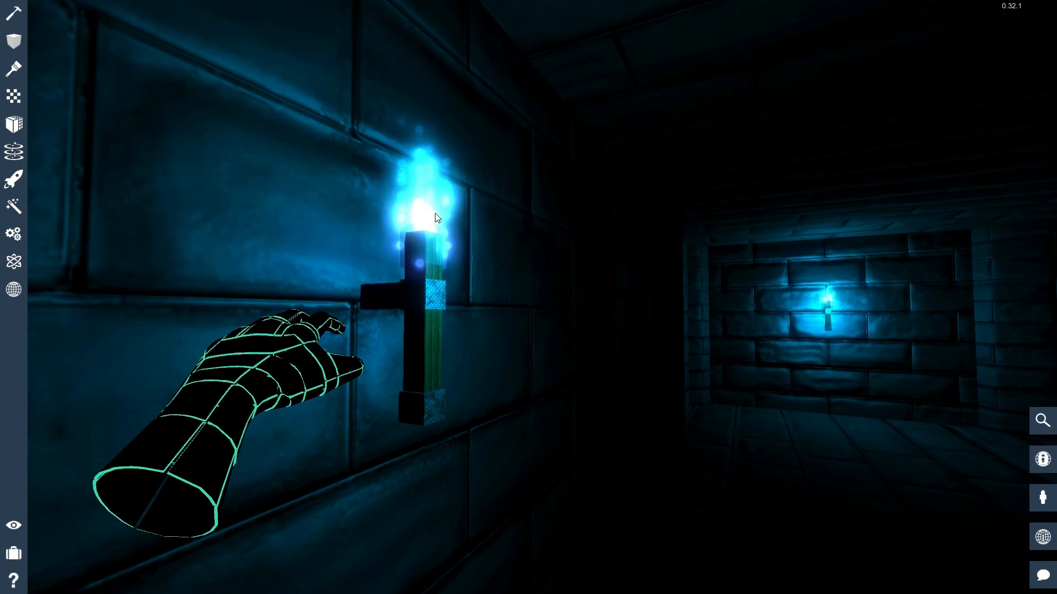
# - Examine the blue wall torch and its light on the stone from several angles
pyautogui.moveTo(503, 291); pyautogui.dragTo(527, 296, button='right')
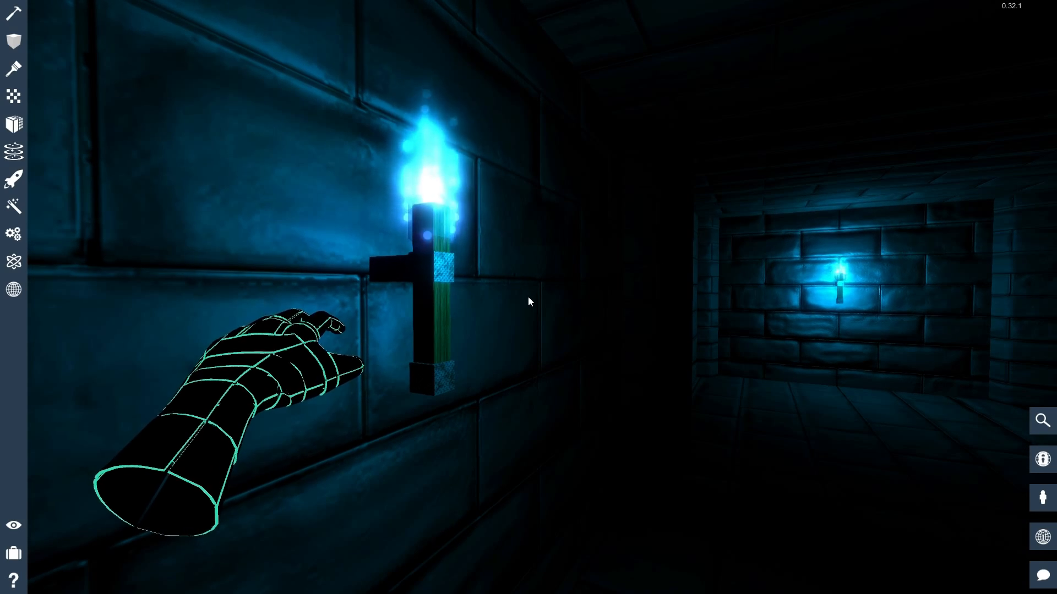
pyautogui.click(541, 230)
pyautogui.click(540, 230)
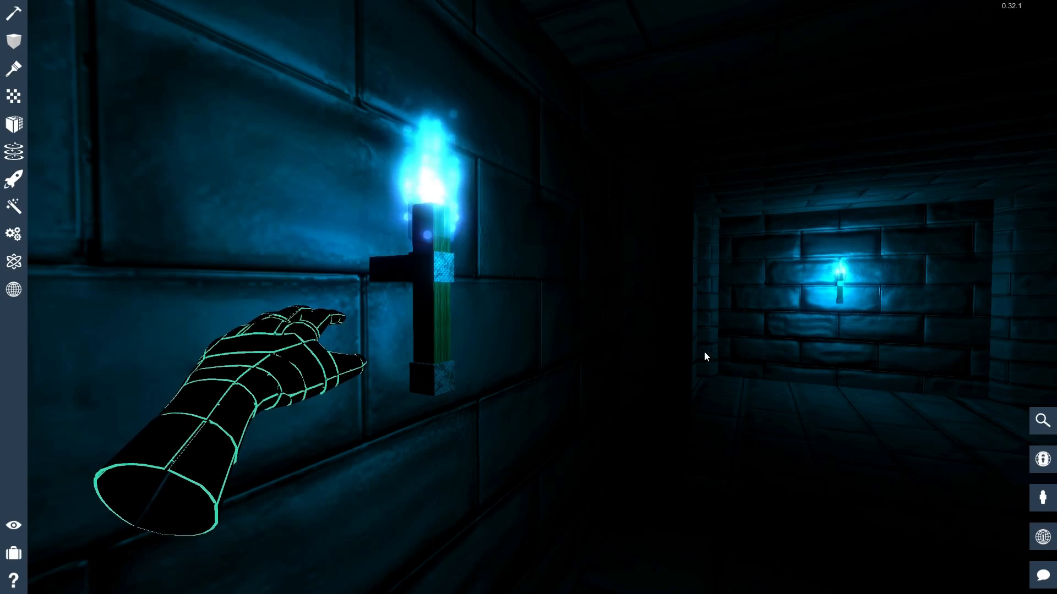
pyautogui.moveTo(703, 357); pyautogui.dragTo(528, 302, button='right')
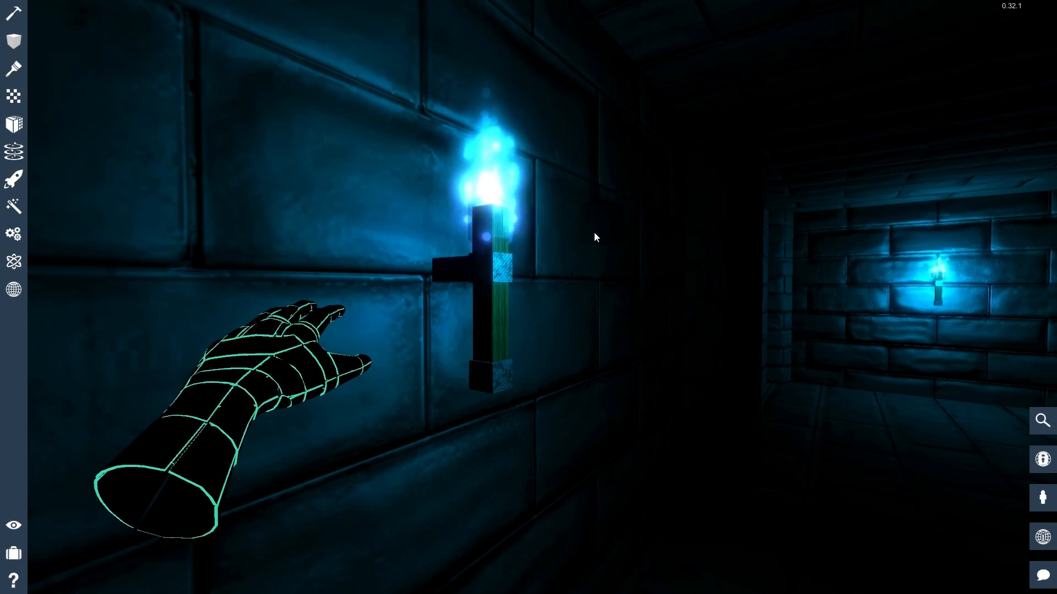
pyautogui.moveTo(676, 407); pyautogui.dragTo(581, 390, button='right')
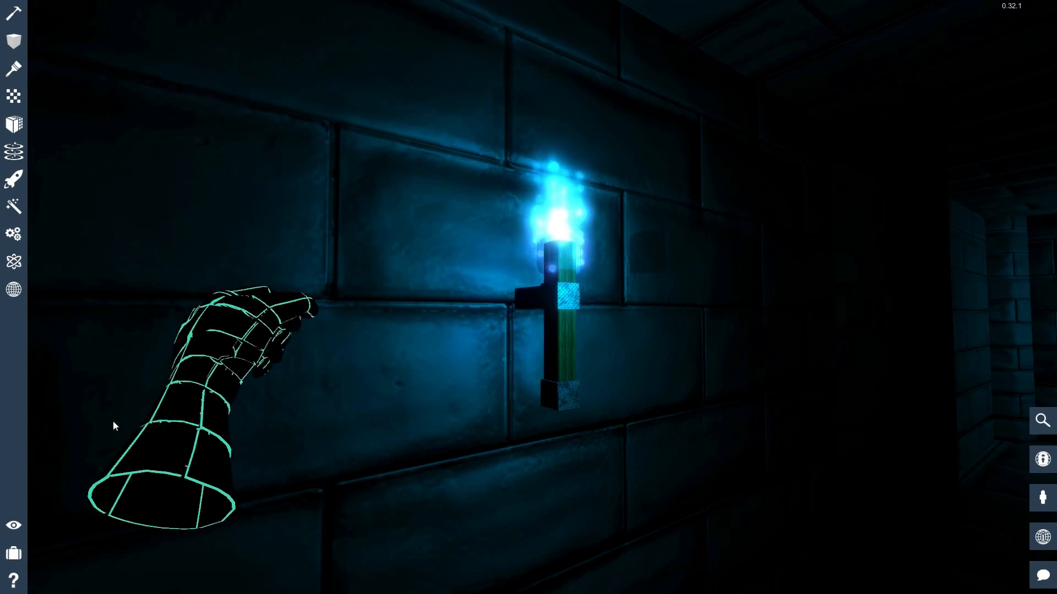
pyautogui.moveTo(486, 312); pyautogui.dragTo(509, 333, button='right')
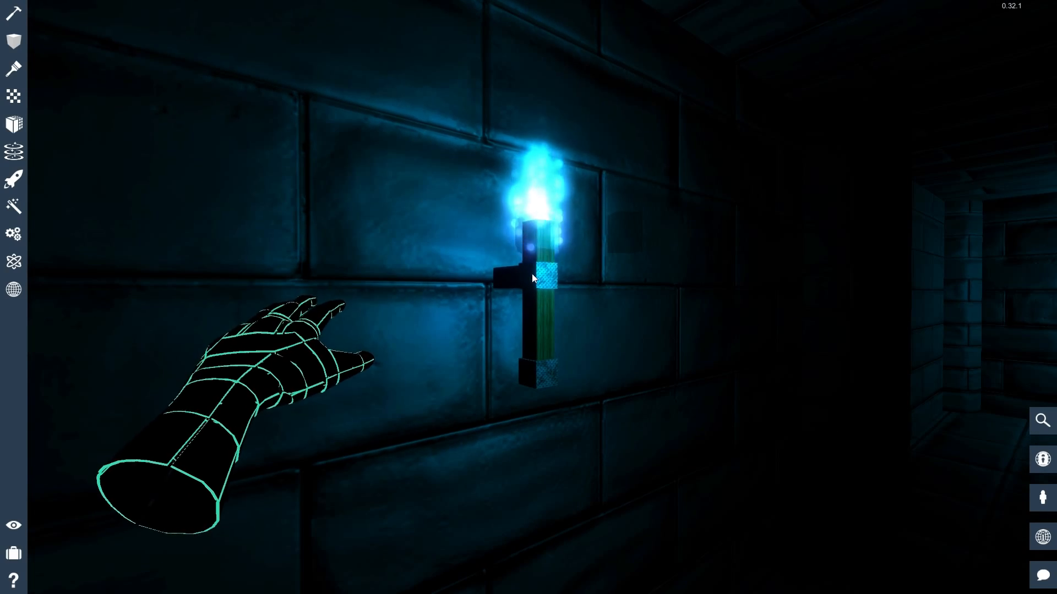
pyautogui.moveTo(656, 287); pyautogui.dragTo(602, 260, button='right')
pyautogui.moveTo(630, 296); pyautogui.dragTo(586, 291, button='right')
pyautogui.press('d')
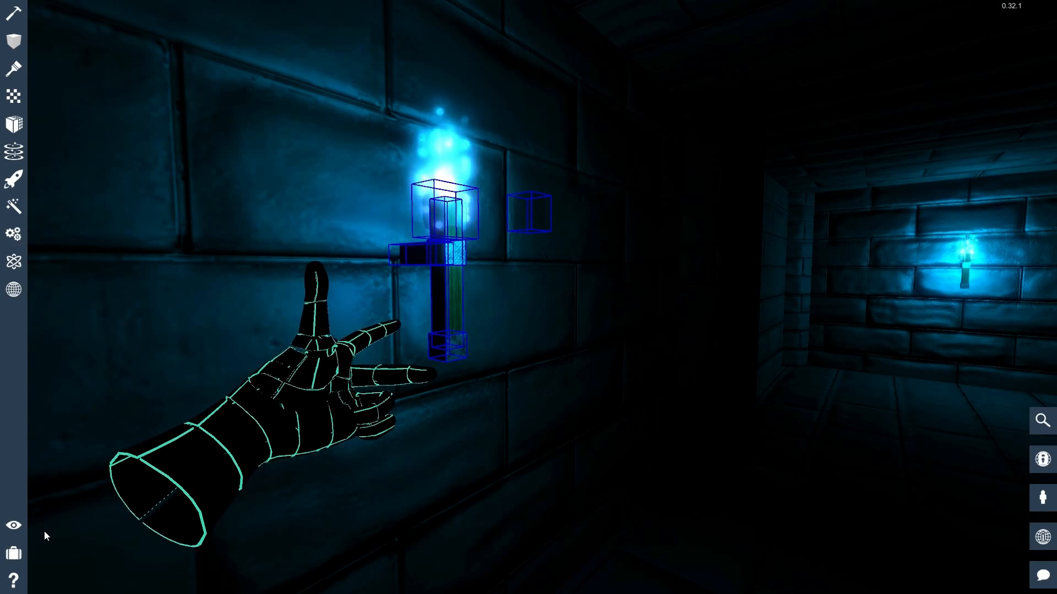
# - Save the selected torch group to the inventory as an object named Blue Torch
pyautogui.click(14, 553)
pyautogui.click(168, 150)
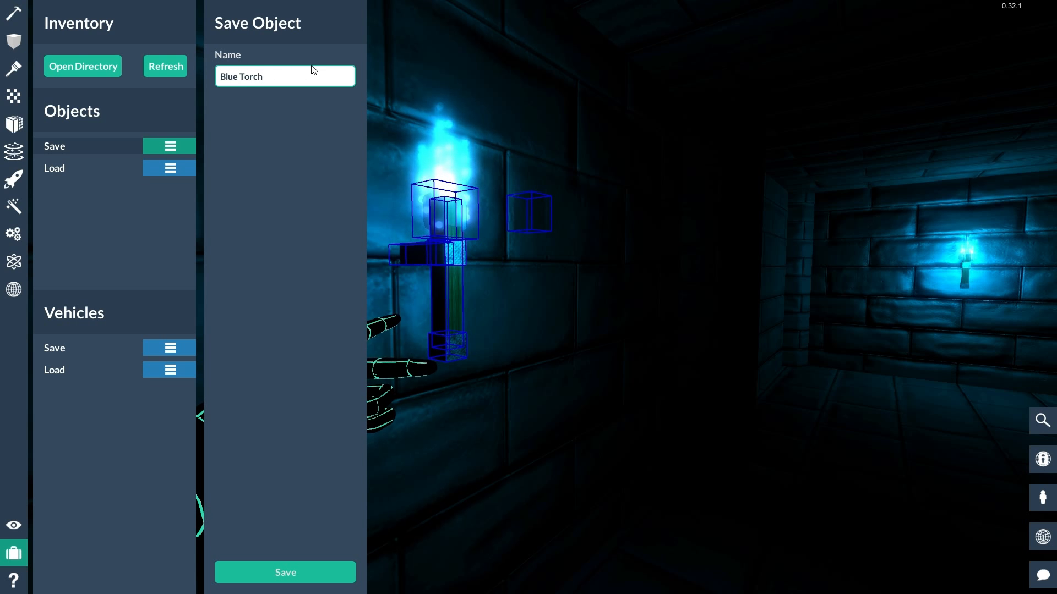
pyautogui.click(273, 573)
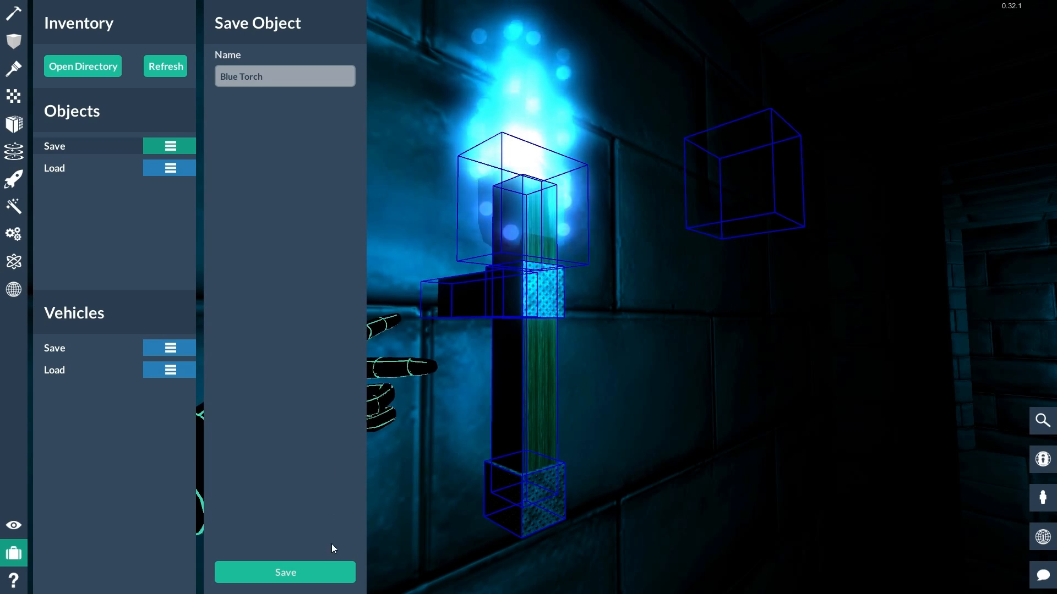
pyautogui.click(323, 569)
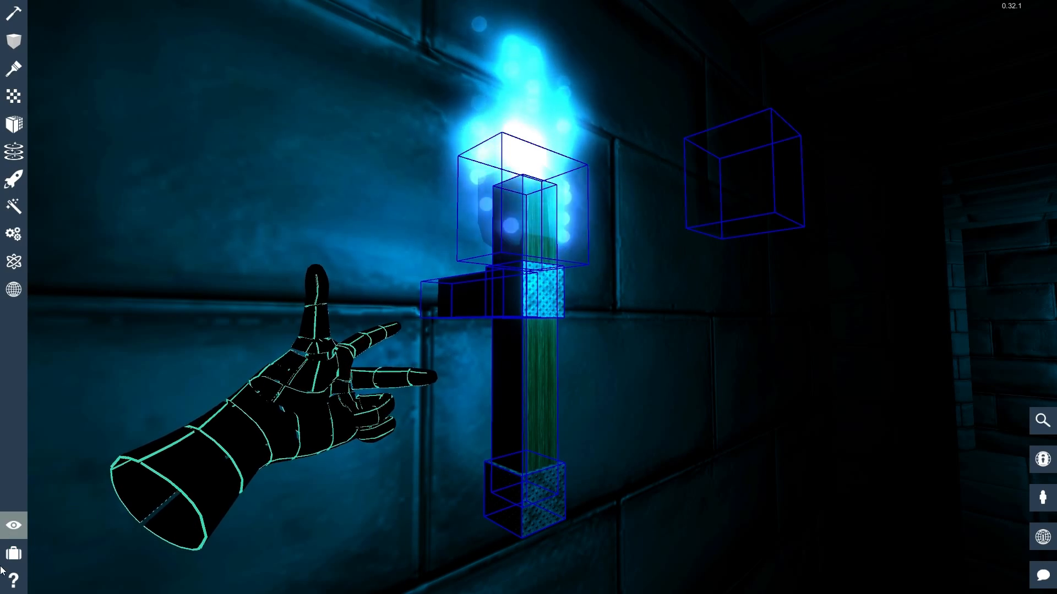
# - Look at the inventory's loadable objects, checking the saved Red Wall Torch and Blue Torch entries
pyautogui.click(14, 554)
pyautogui.click(170, 168)
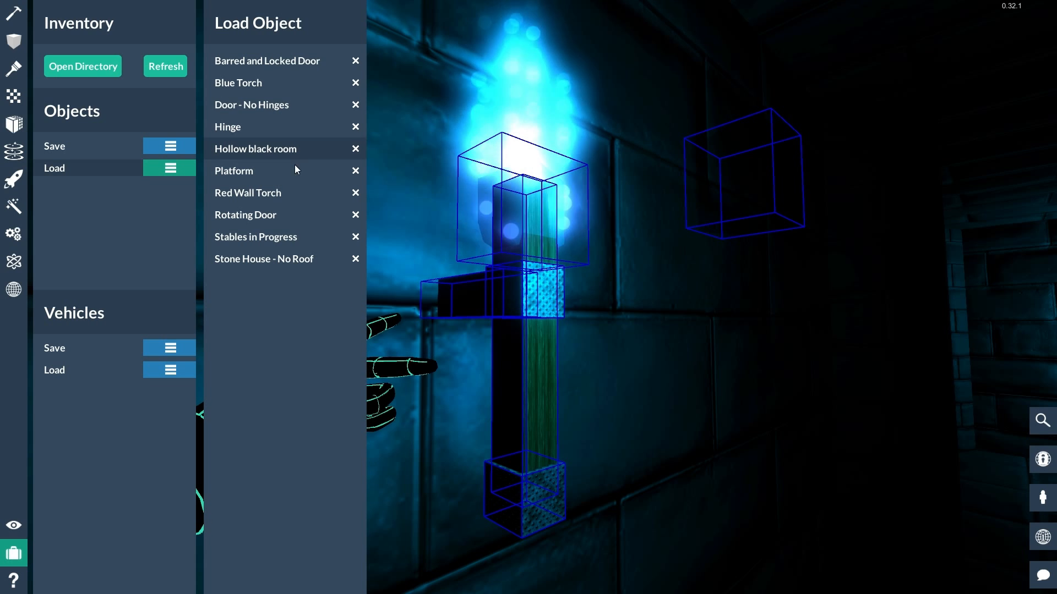
pyautogui.click(274, 194)
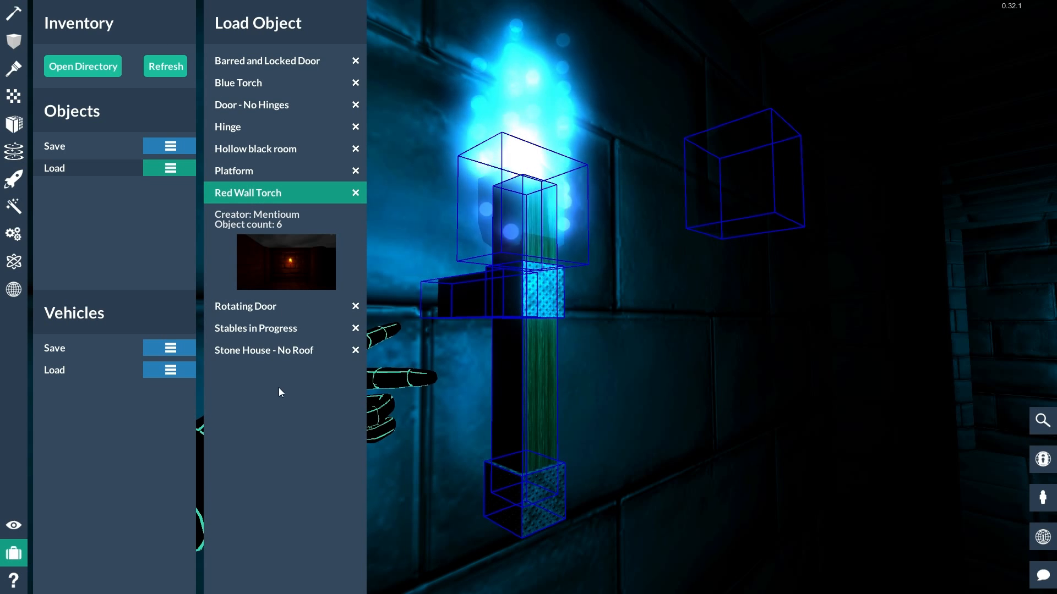
pyautogui.click(278, 84)
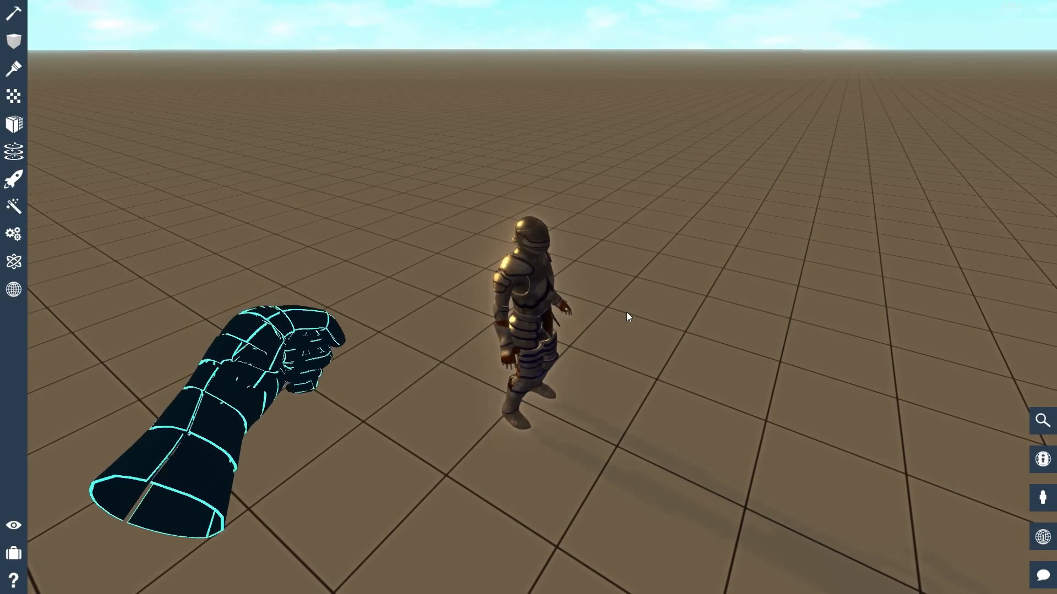
# - Load the saved Blue Torch object from the inventory and place it on the open ground near the knight
pyautogui.moveTo(639, 318); pyautogui.dragTo(294, 539, button='right')
pyautogui.press('s')
pyautogui.press('w')
pyautogui.press('s')
pyautogui.press('w')
pyautogui.press('a')
pyautogui.press('space')
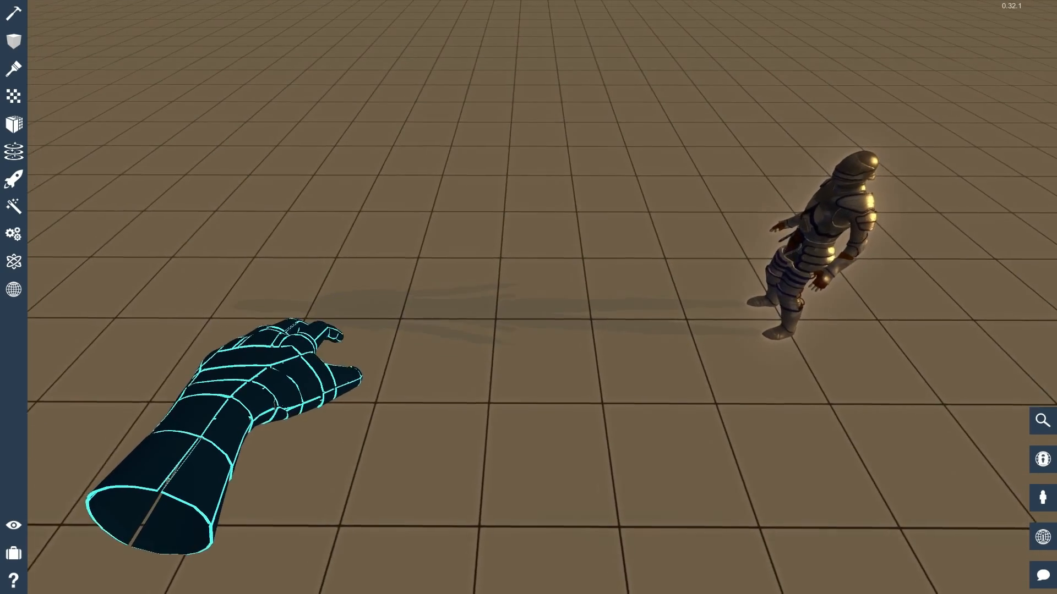
pyautogui.press('a')
pyautogui.click(16, 552)
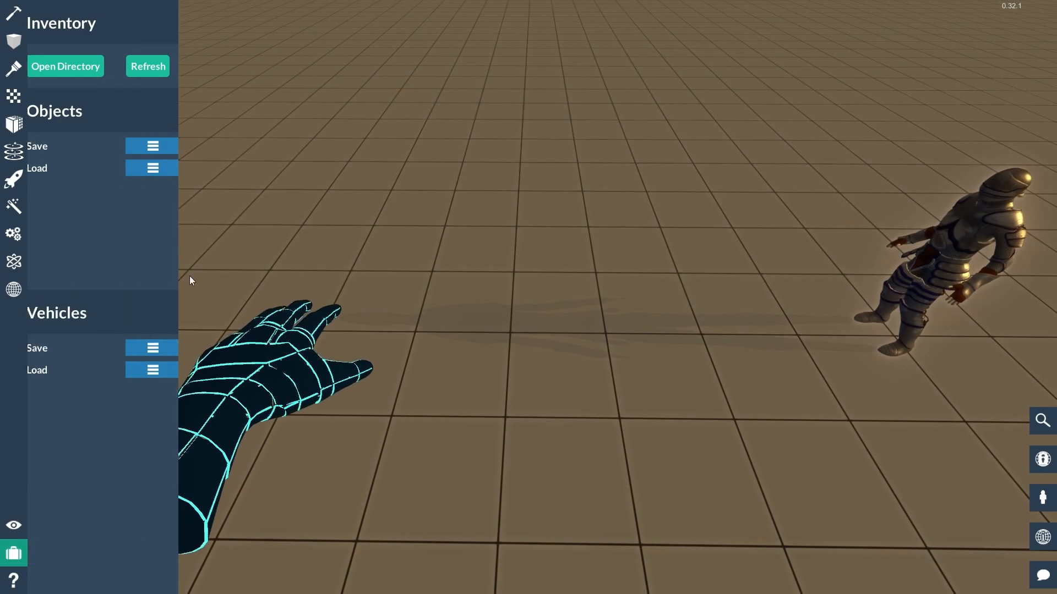
pyautogui.click(184, 169)
pyautogui.click(315, 84)
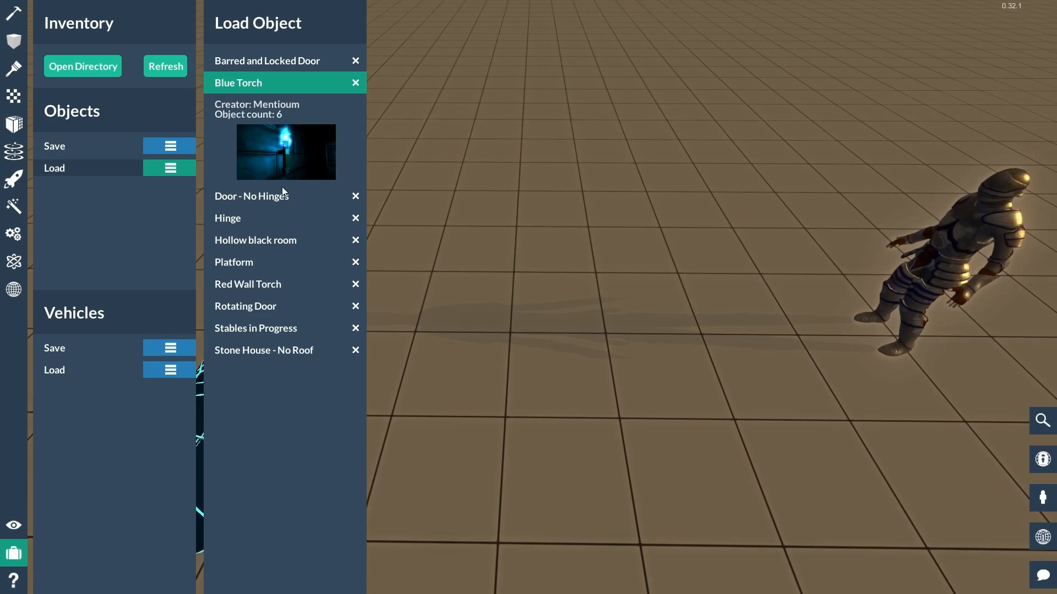
pyautogui.click(554, 289)
# - Examine the placed Blue Torch up close, including its flame, wooden bracket and detached transparent block
pyautogui.moveTo(643, 184); pyautogui.dragTo(787, 49, button='right')
pyautogui.press('w')
pyautogui.moveTo(529, 297); pyautogui.dragTo(732, 440, button='right')
pyautogui.press('s')
pyautogui.press('w')
pyautogui.press('space')
pyautogui.moveTo(687, 192); pyautogui.dragTo(690, 330, button='right')
pyautogui.press('w')
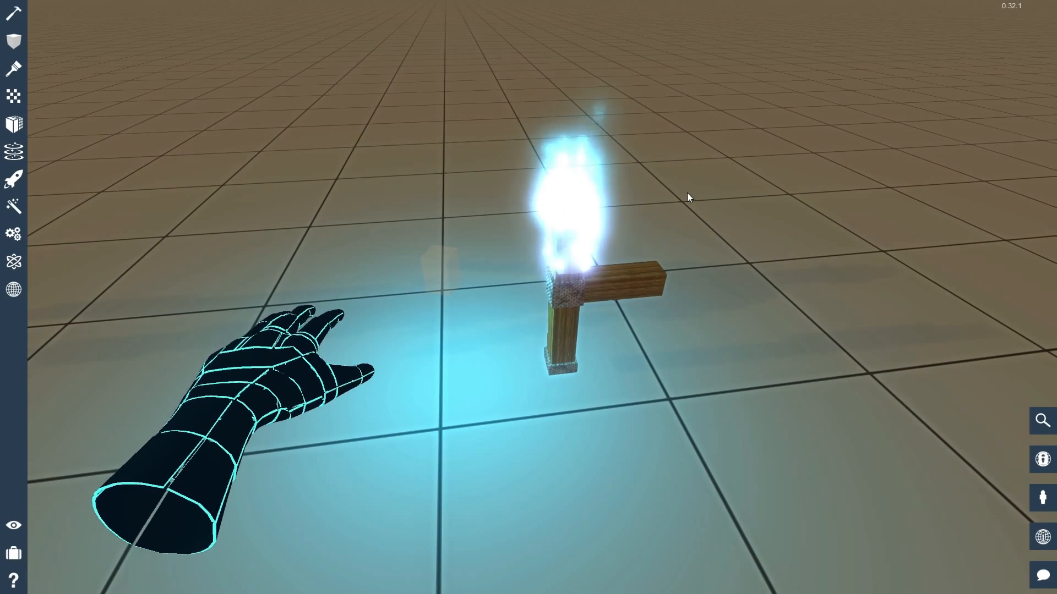
pyautogui.moveTo(626, 272); pyautogui.dragTo(605, 281, button='right')
pyautogui.press('w')
pyautogui.moveTo(456, 256); pyautogui.dragTo(459, 260, button='right')
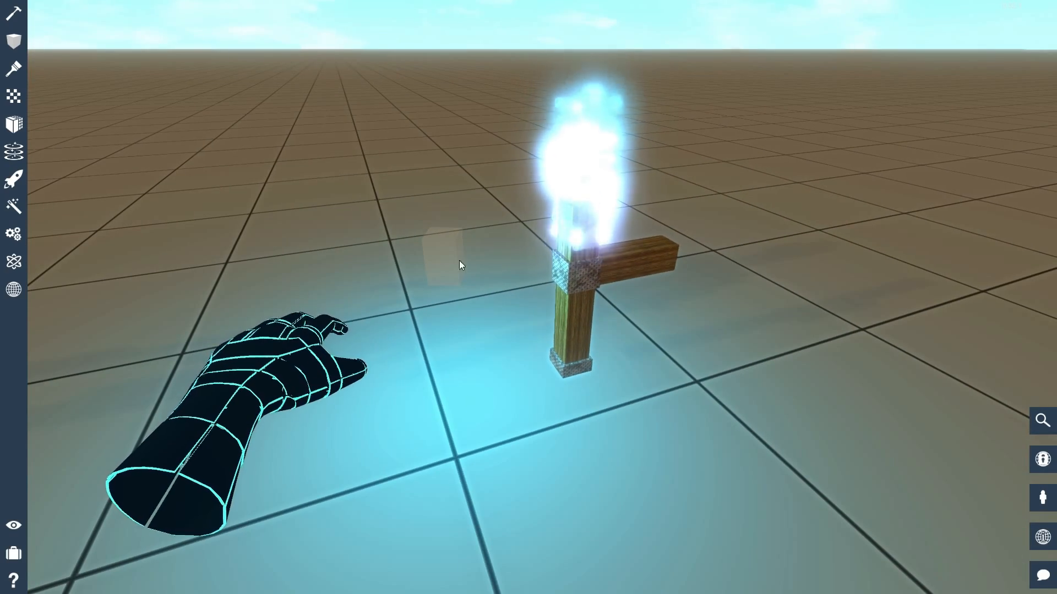
# - Select the transparent block beside the placed torch to show that it belongs to the group
pyautogui.press('Tab')
pyautogui.click(450, 263)
pyautogui.press('Left')
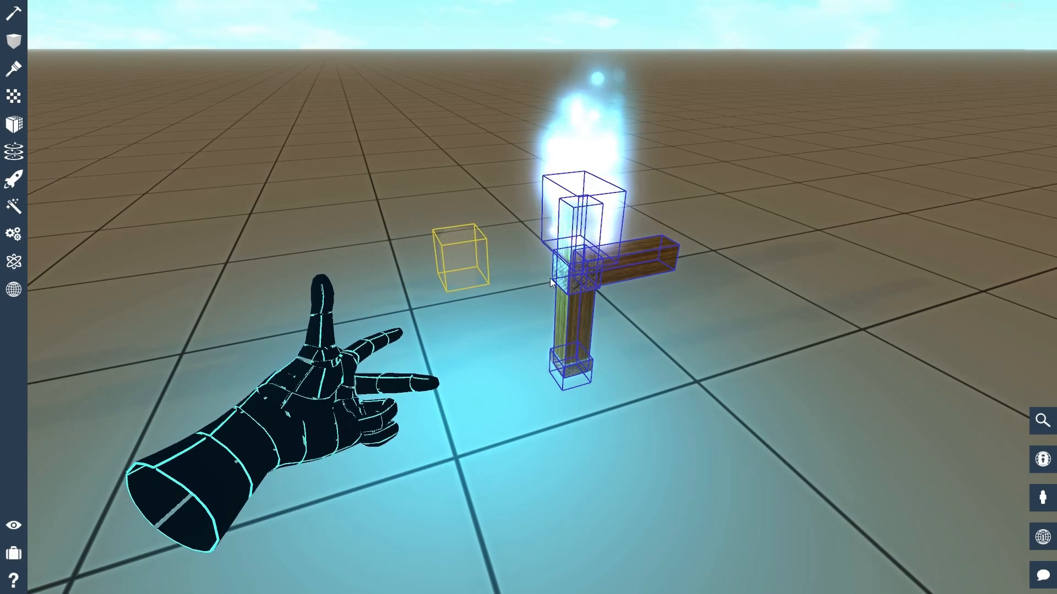
pyautogui.click(657, 280)
# - Inspect the physics settings of the placed torch group, and single out the flame block at its top
pyautogui.press('s')
pyautogui.moveTo(725, 315); pyautogui.dragTo(575, 308, button='right')
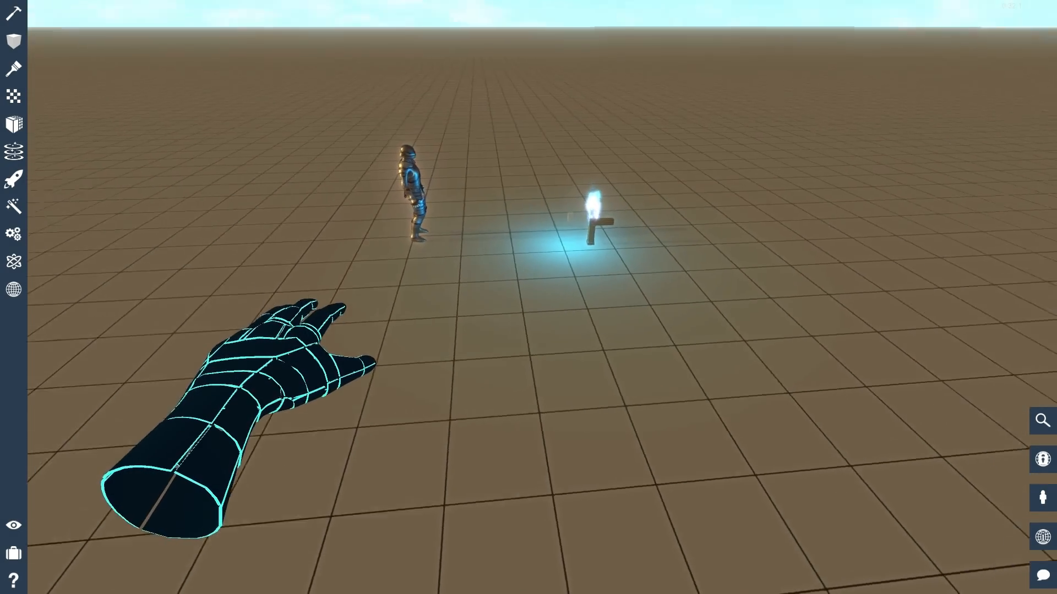
pyautogui.press('w')
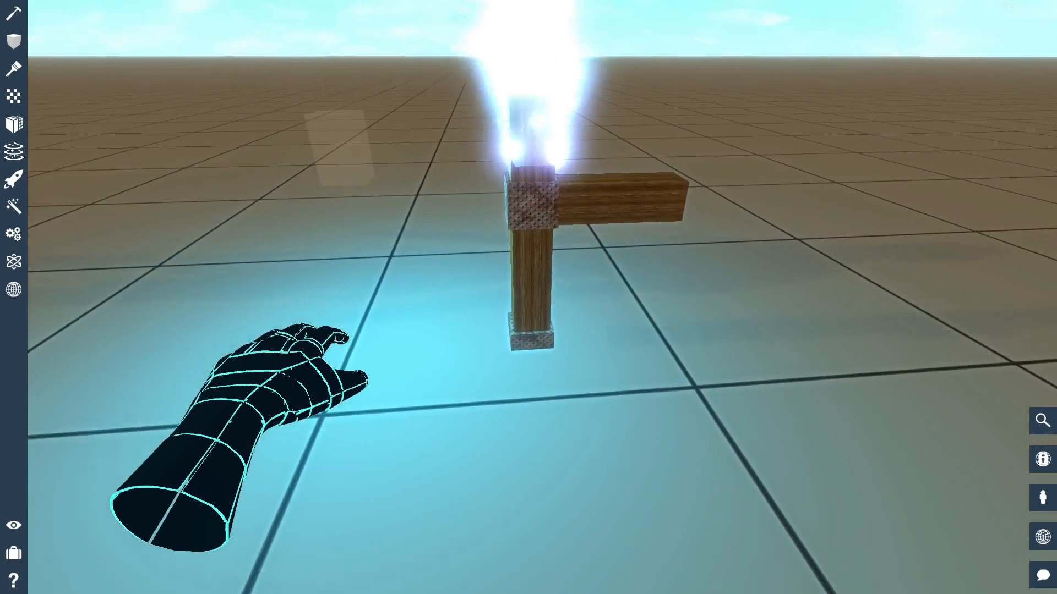
pyautogui.moveTo(575, 308); pyautogui.dragTo(569, 262, button='right')
pyautogui.click(567, 385)
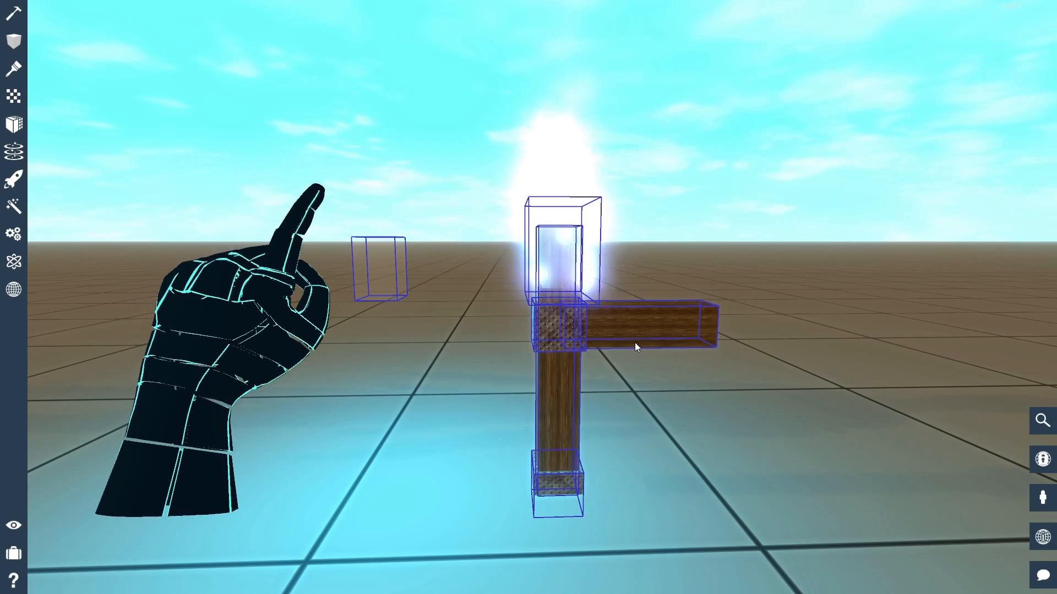
pyautogui.click(15, 263)
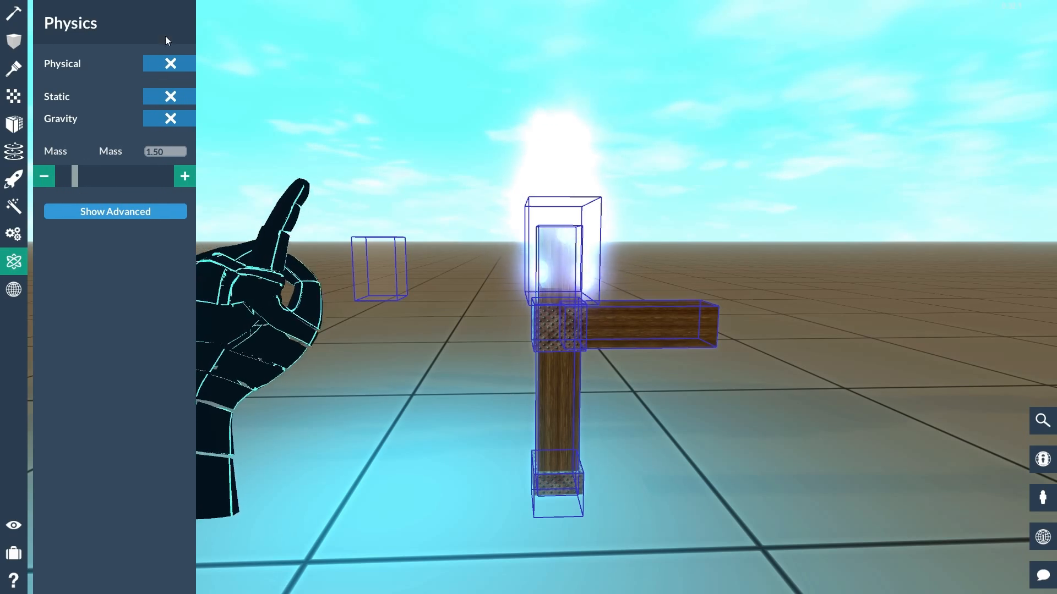
pyautogui.press('Escape')
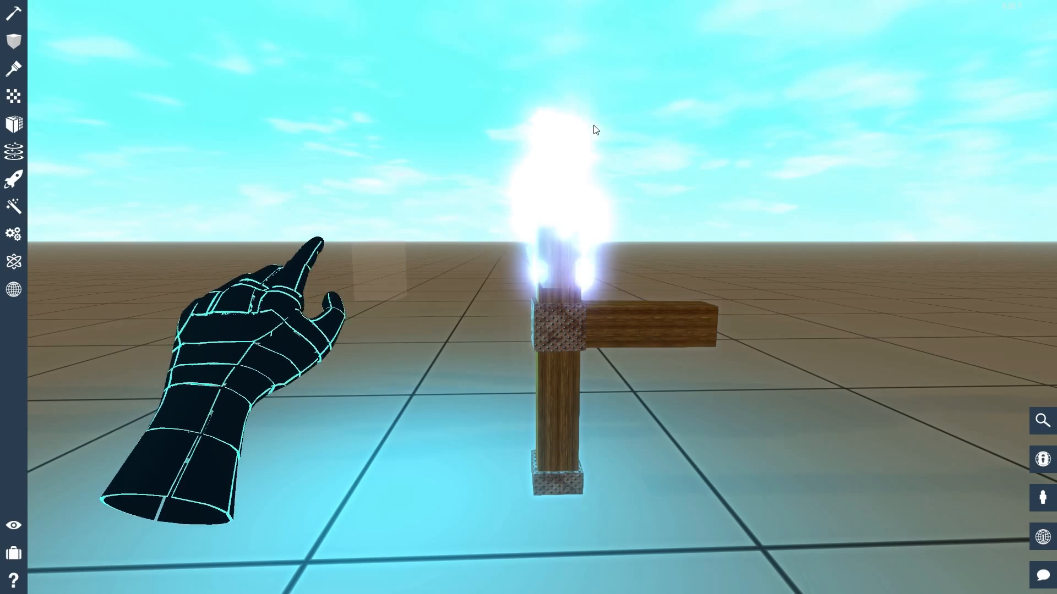
pyautogui.click(569, 253)
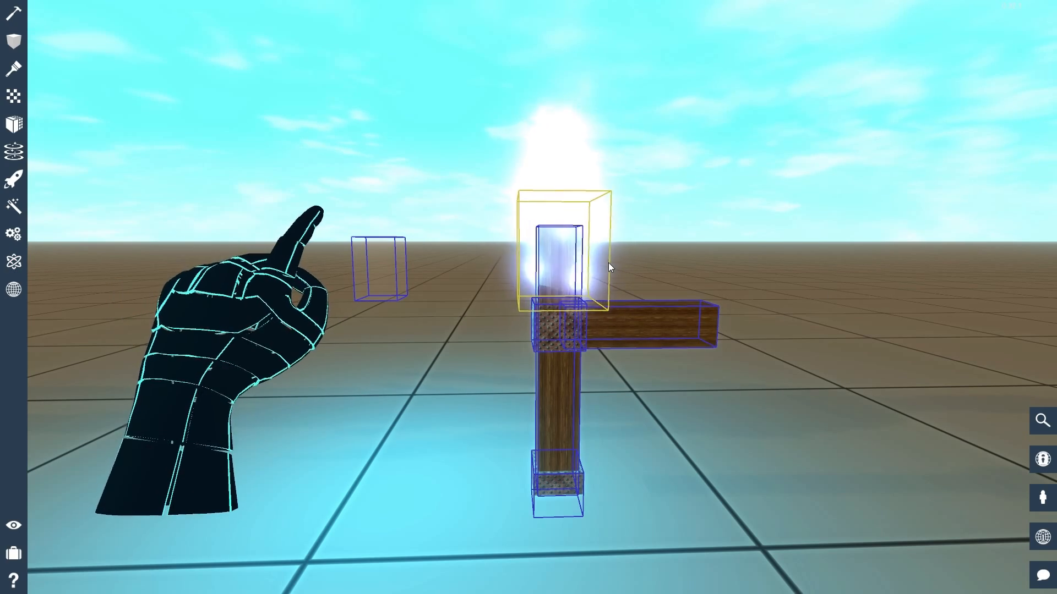
# - Move the flame block sideways off the torch, and return it to the top of the wooden post
pyautogui.moveTo(603, 262); pyautogui.dragTo(760, 272)
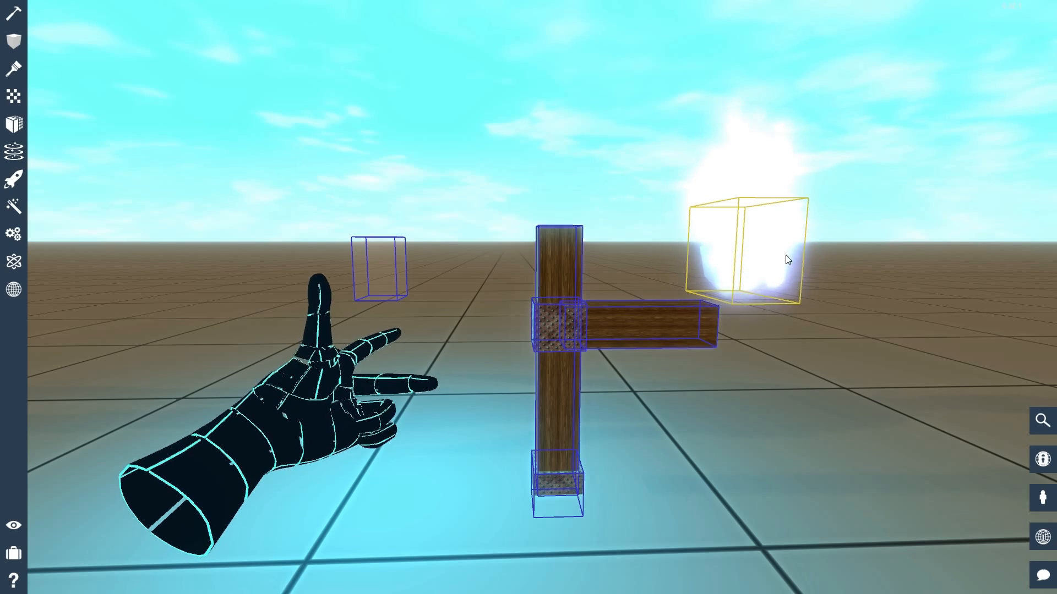
pyautogui.press('Left')
pyautogui.press('Left')
pyautogui.press('Left')
pyautogui.press('Left')
pyautogui.press('Left')
pyautogui.press('Left')
pyautogui.press('Left')
pyautogui.press('Left')
pyautogui.press('Left')
pyautogui.press('Left')
pyautogui.press('Right')
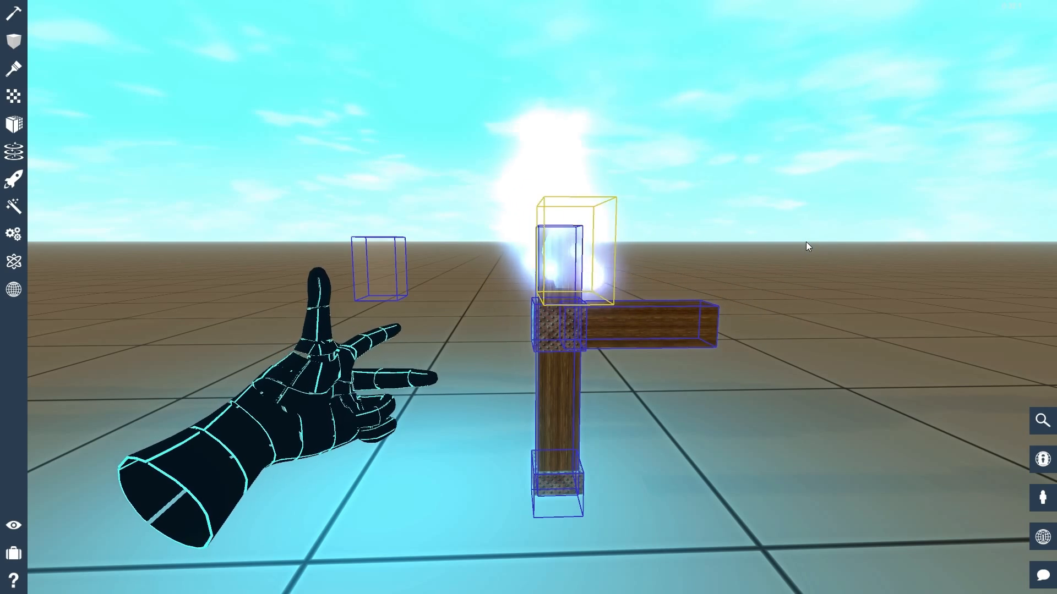
pyautogui.press('Left')
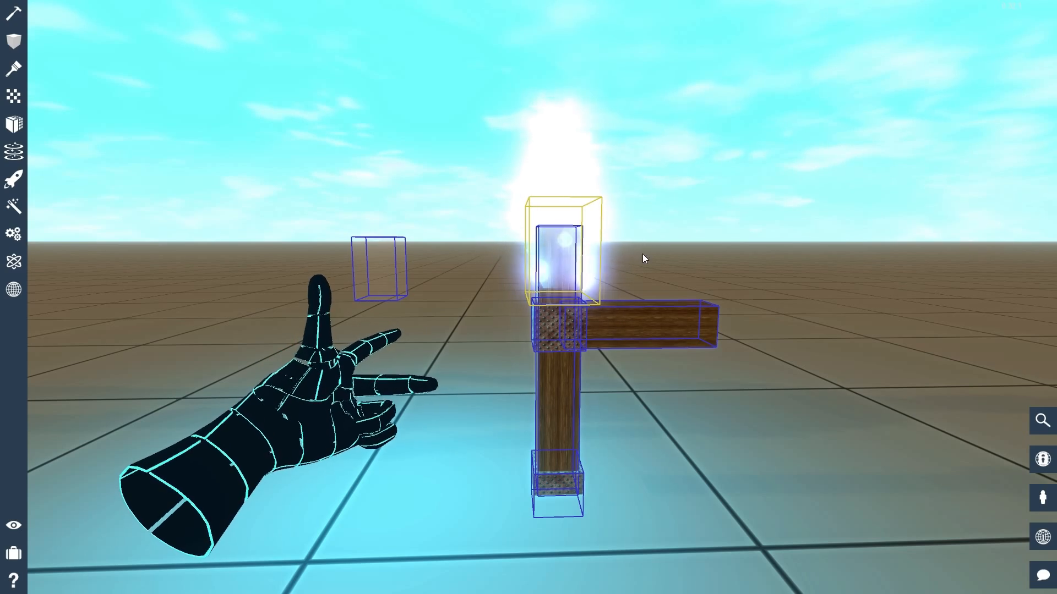
# - Shift the detached transparent block farther away from the torch, and deselect the group
pyautogui.click(387, 260)
pyautogui.press('Left')
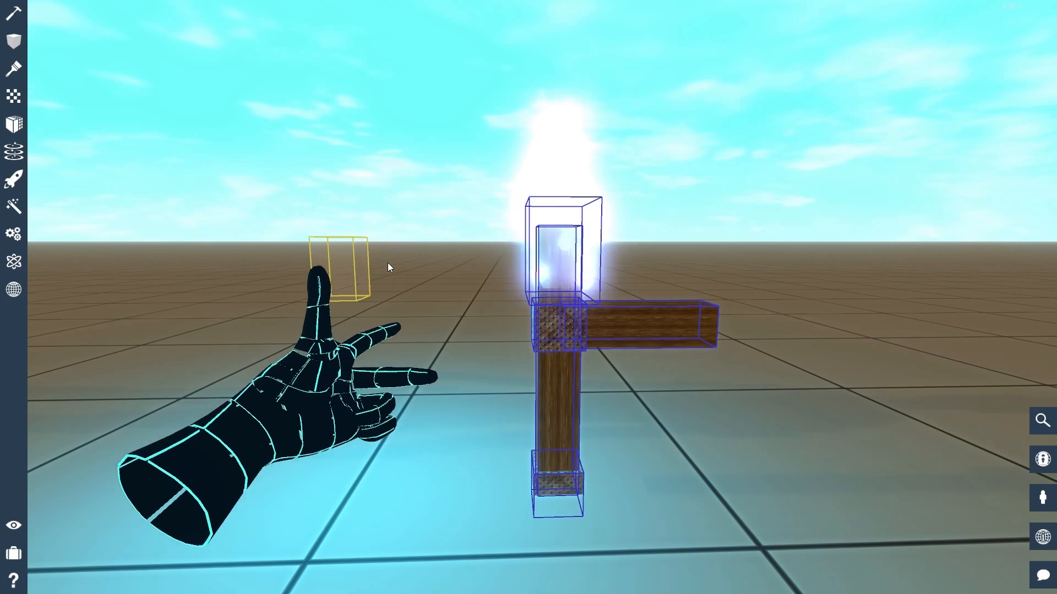
pyautogui.press('Right')
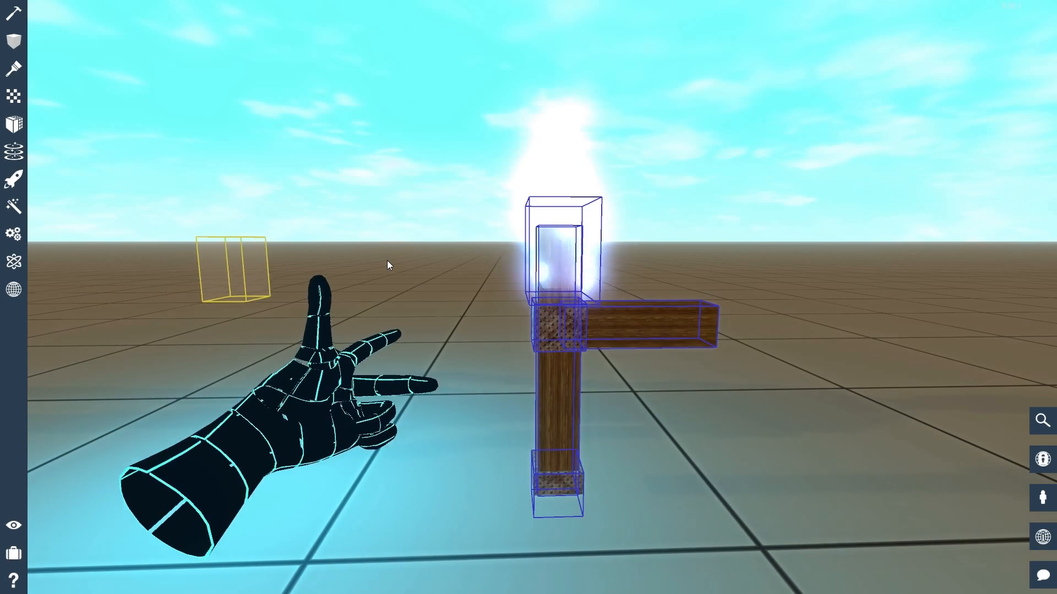
pyautogui.click(677, 203)
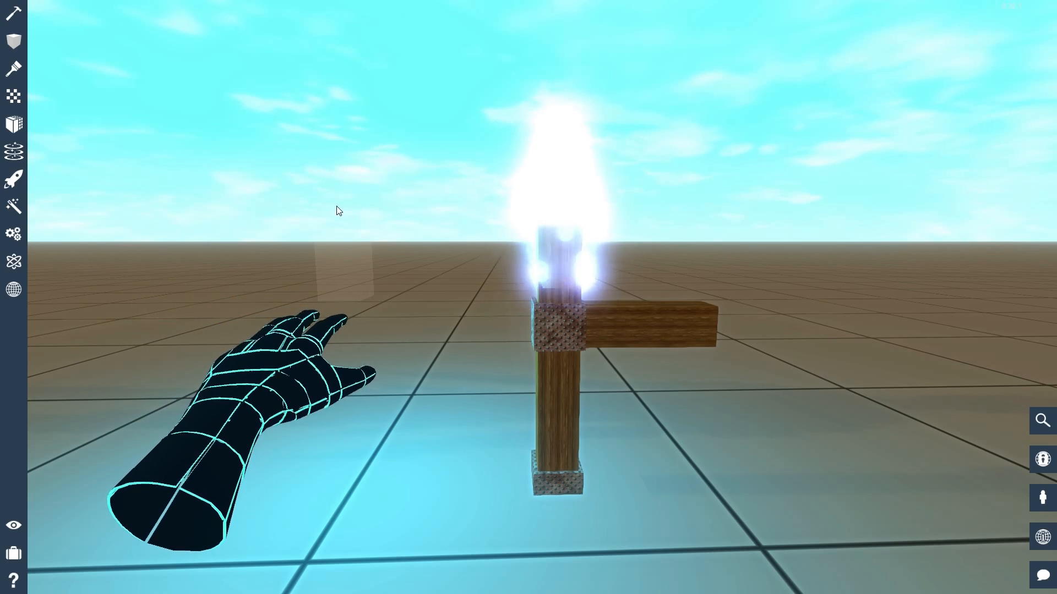
# - Reselect the torch group and nudge its detached transparent block sideways
pyautogui.click(336, 261)
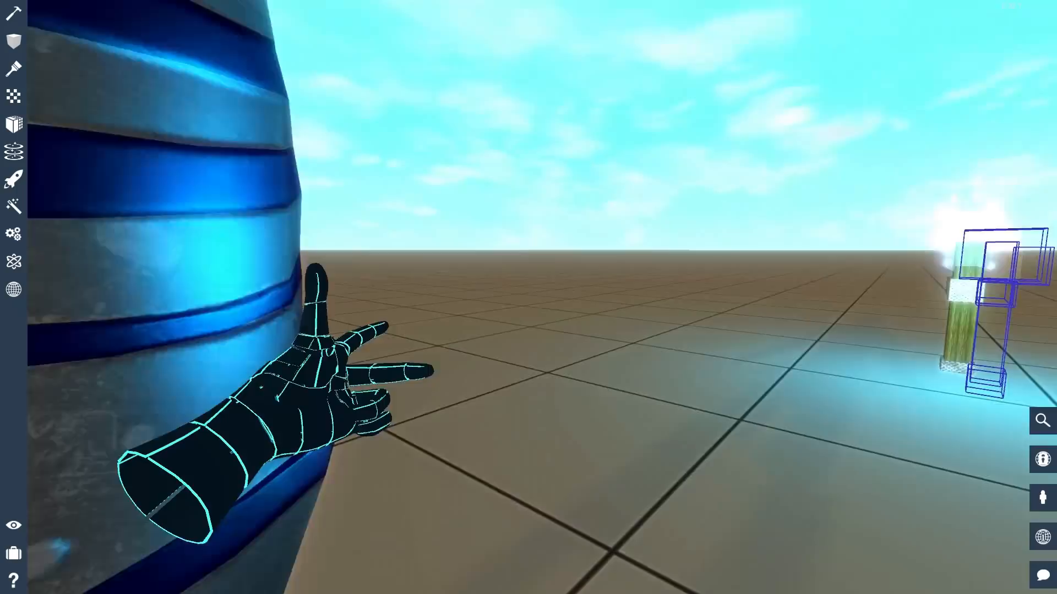
pyautogui.moveTo(533, 340); pyautogui.dragTo(461, 317, button='right')
pyautogui.press('w')
pyautogui.press('d')
pyautogui.press('a')
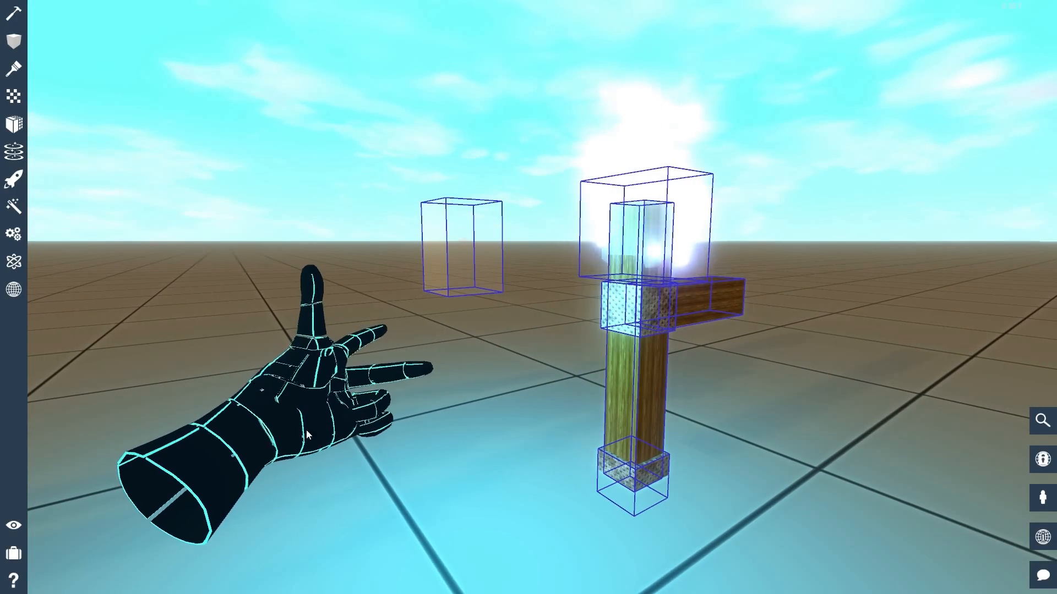
pyautogui.click(490, 253)
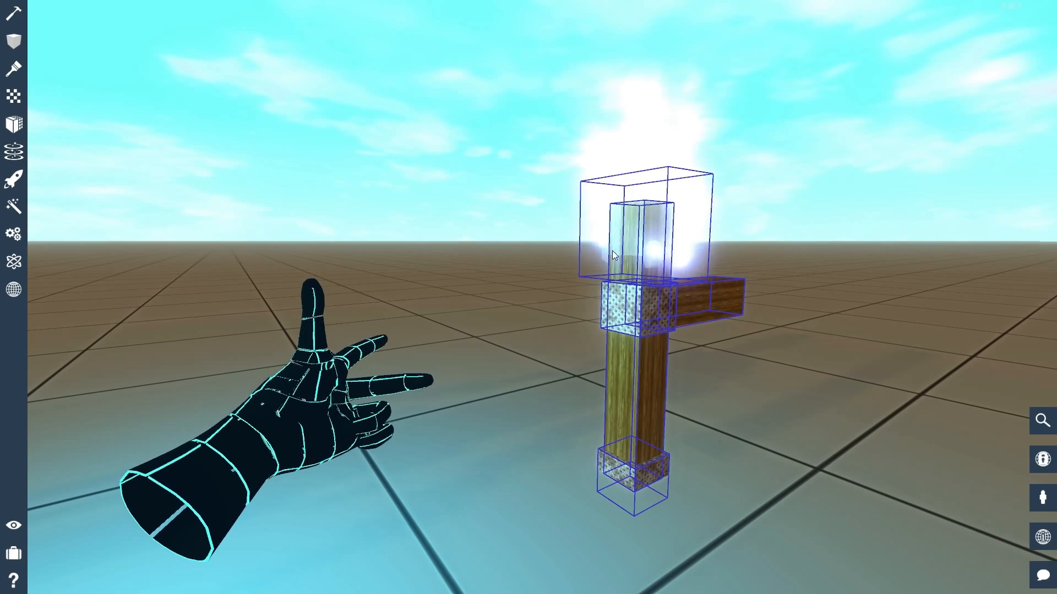
pyautogui.press('Left')
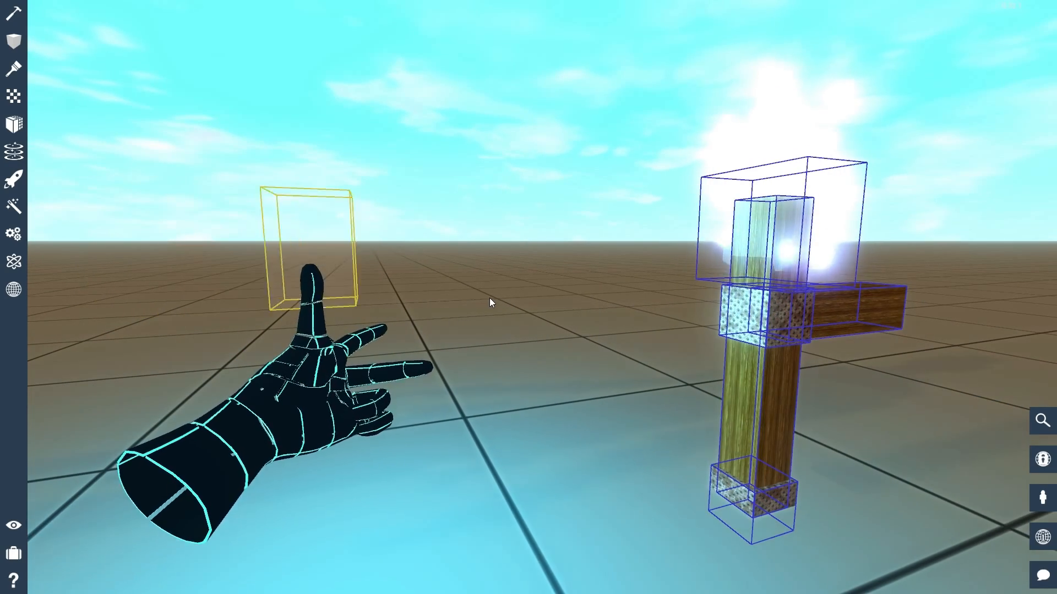
# - Examine the transparent block's position relative to the torch from near, far and above
pyautogui.press('a')
pyautogui.moveTo(566, 355); pyautogui.dragTo(693, 359, button='right')
pyautogui.press('s')
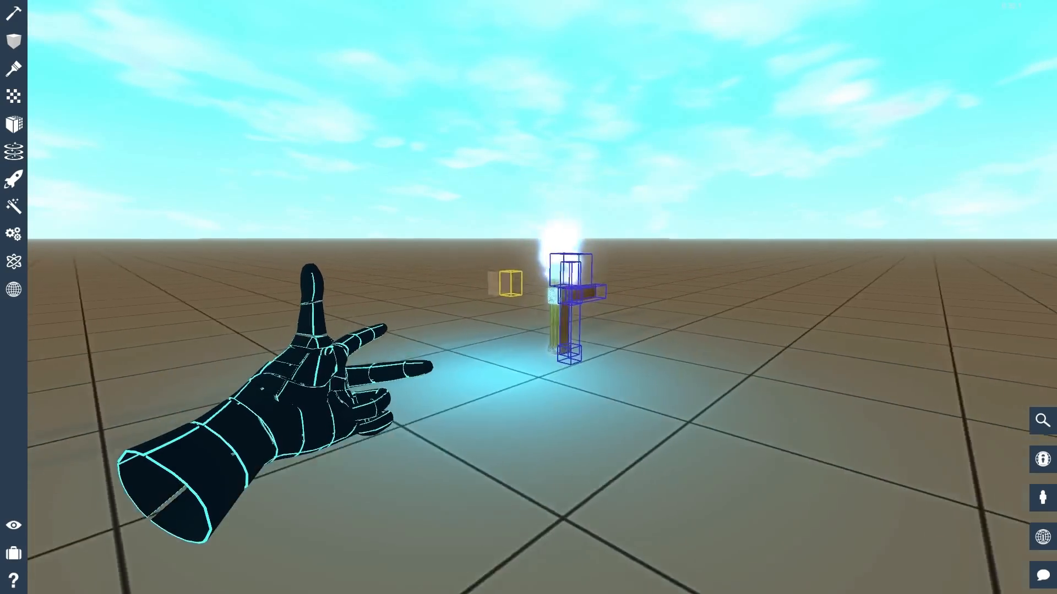
pyautogui.press('e')
pyautogui.moveTo(528, 297); pyautogui.dragTo(529, 264, button='right')
pyautogui.press('w')
pyautogui.press('s')
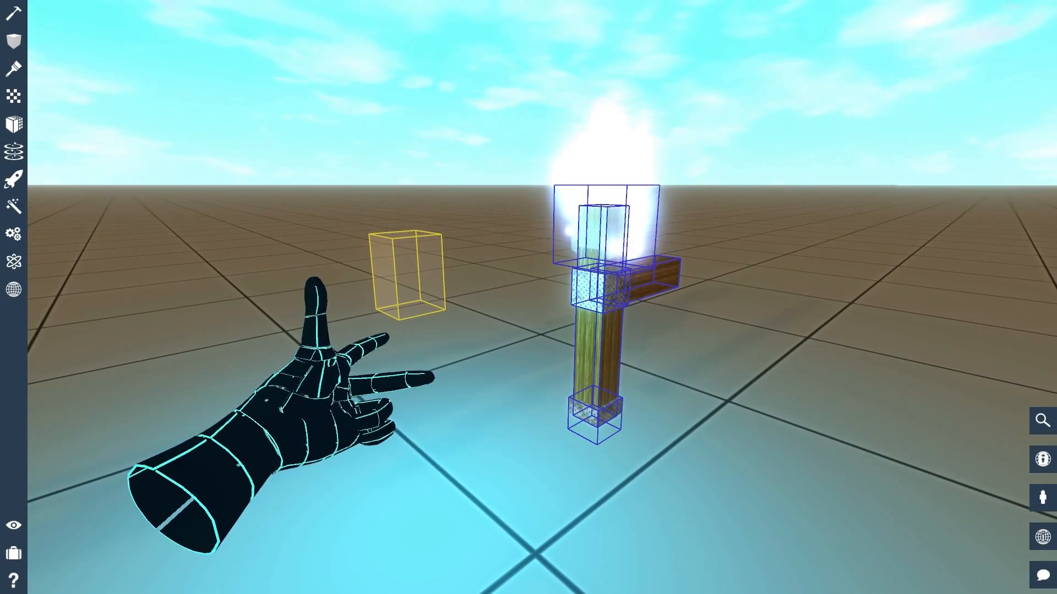
pyautogui.press('d')
pyautogui.moveTo(655, 216); pyautogui.dragTo(568, 336, button='right')
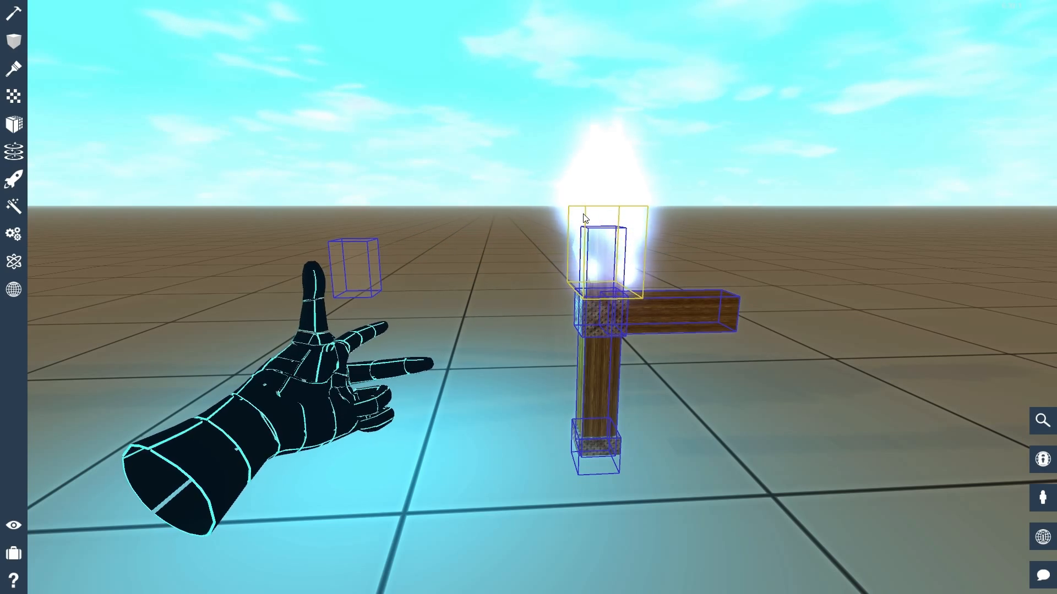
# - Clone the flame block and move the copy sideways off the torch, and delete that copy
pyautogui.press('a')
pyautogui.moveTo(585, 218); pyautogui.dragTo(779, 219, button='right')
pyautogui.press('d')
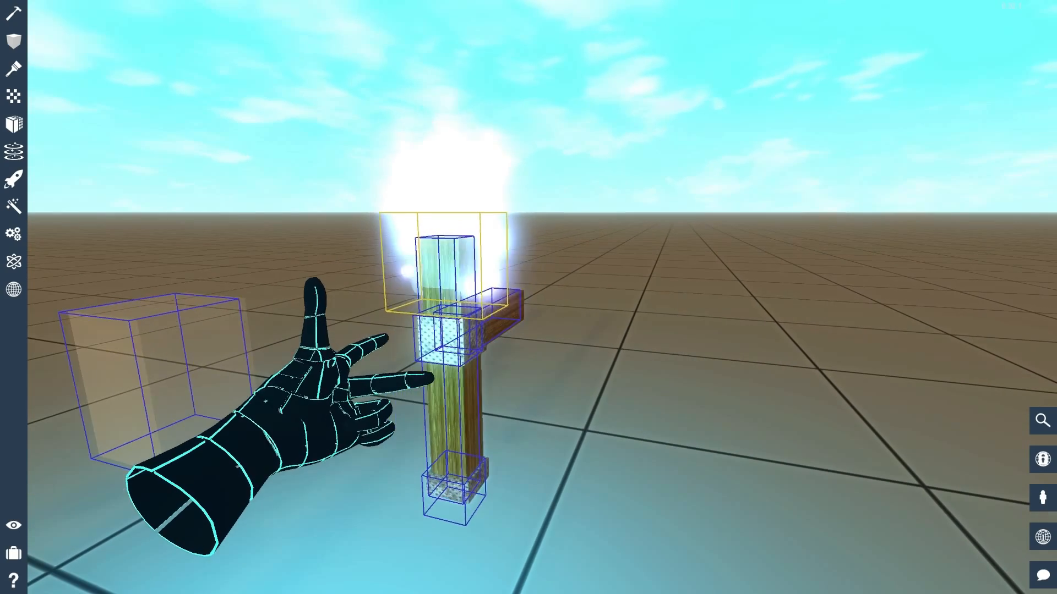
pyautogui.press('c')
pyautogui.press('Right')
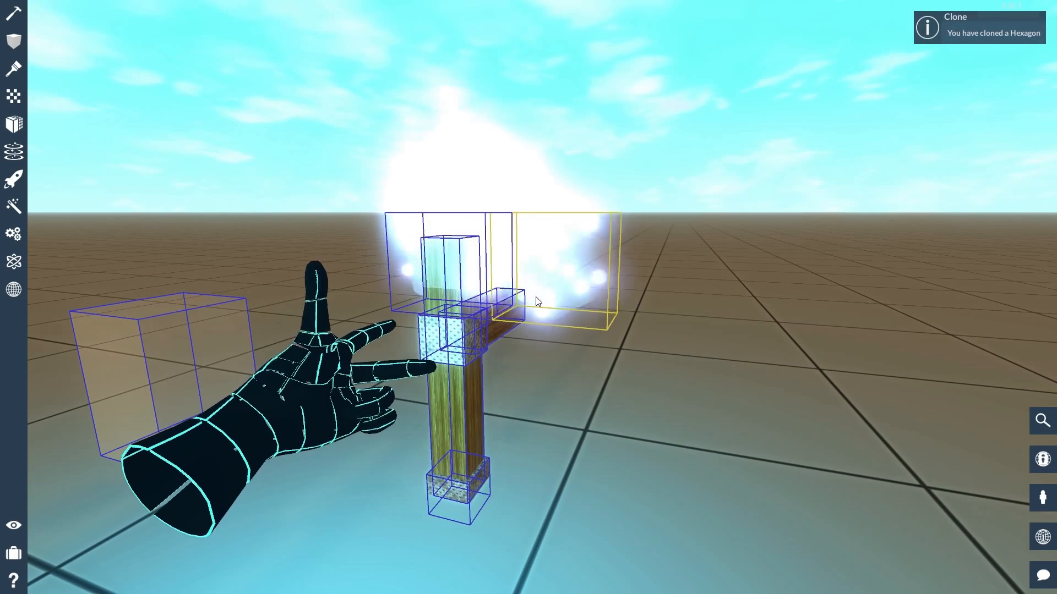
pyautogui.press('Right')
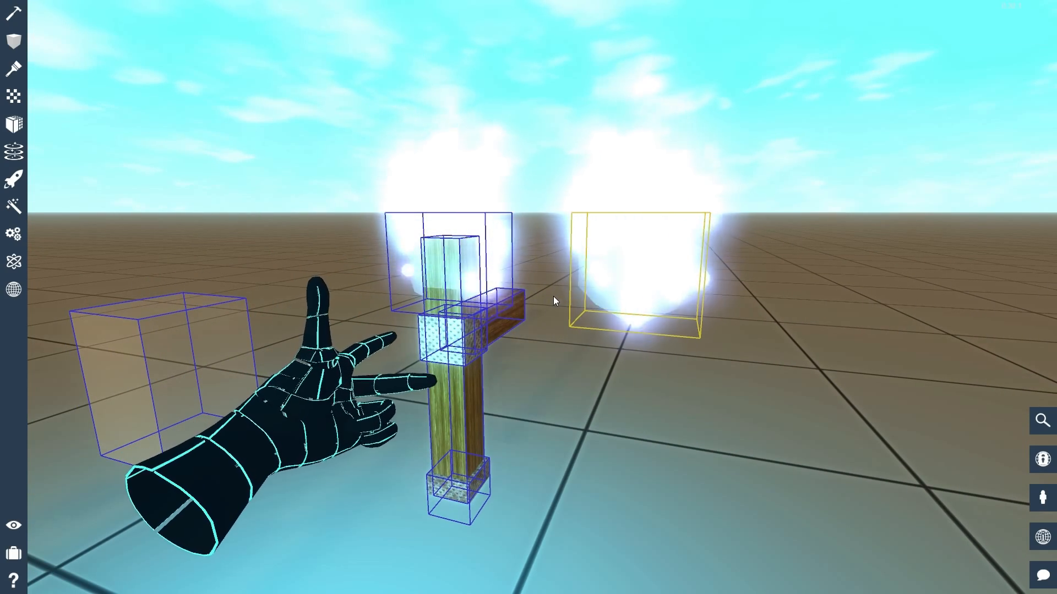
pyautogui.press('Delete')
# - Single out the torch's horizontal wooden arm from the front, and select the whole group again
pyautogui.press('a')
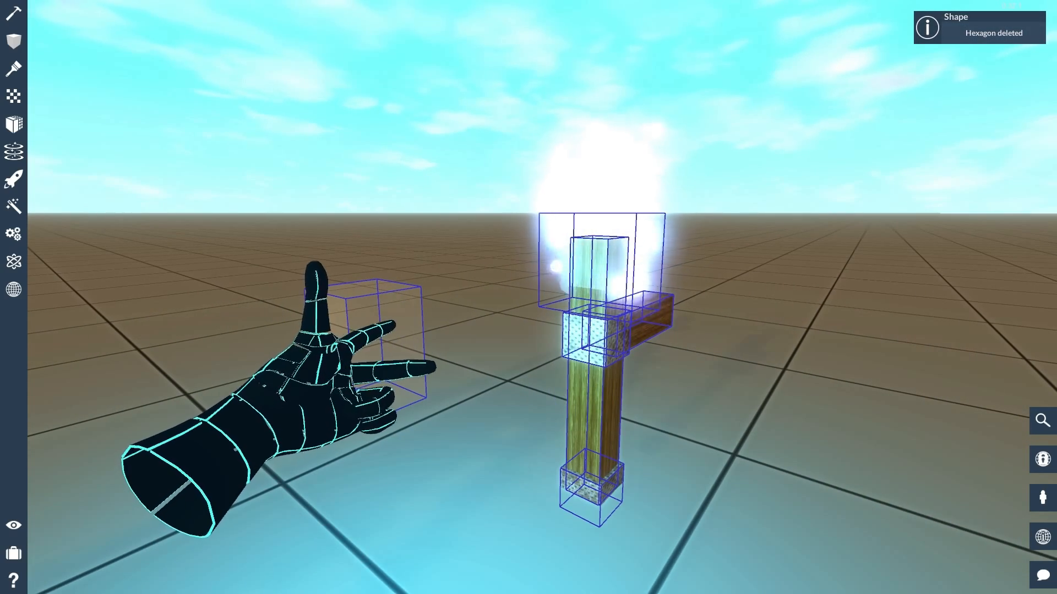
pyautogui.press('d')
pyautogui.press('s')
pyautogui.press('w')
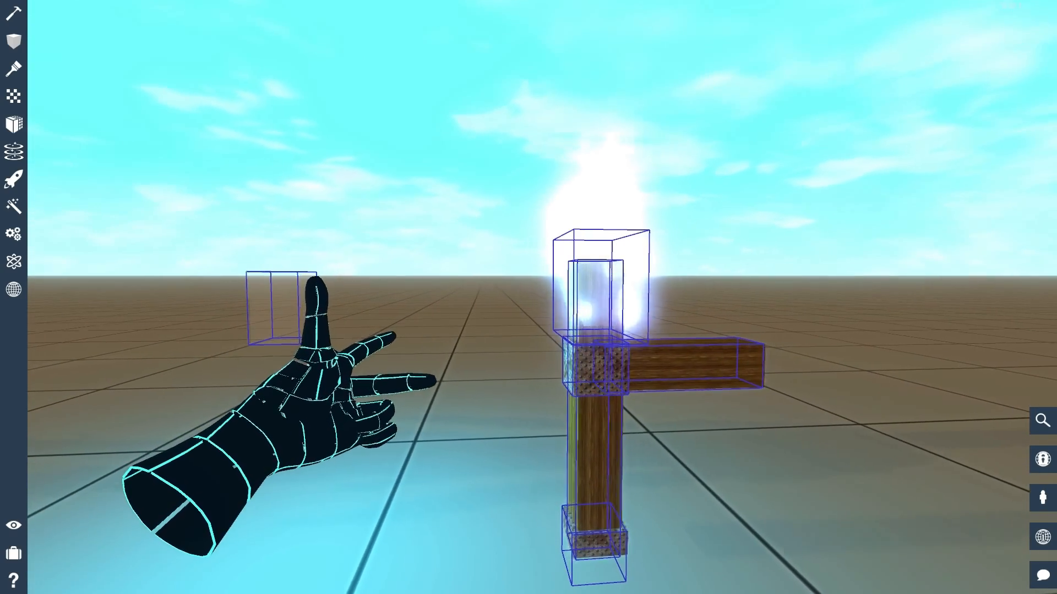
pyautogui.press('d')
pyautogui.press('w')
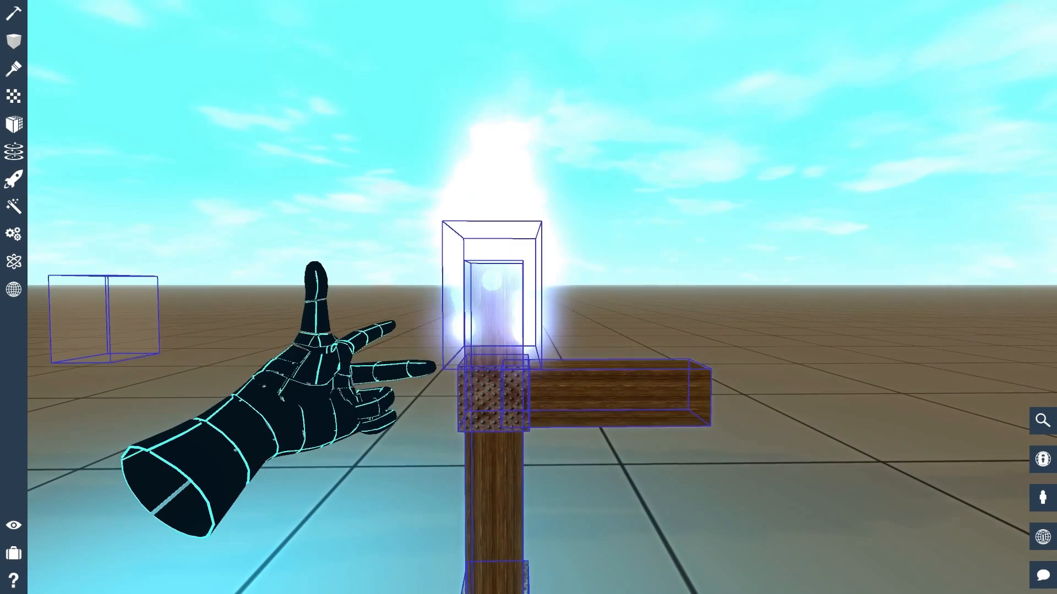
pyautogui.click(626, 398)
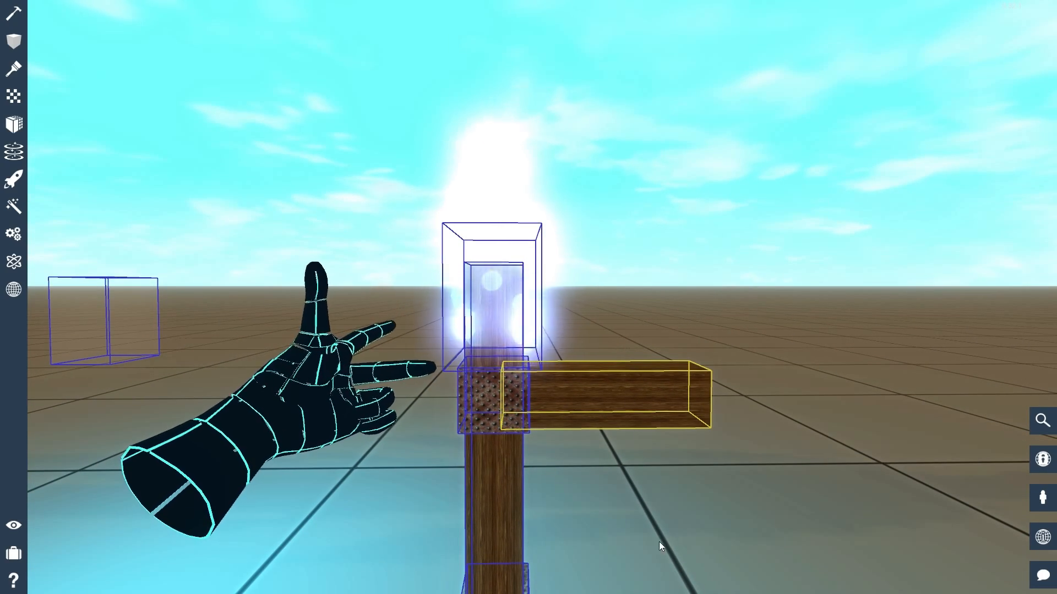
pyautogui.click(775, 309)
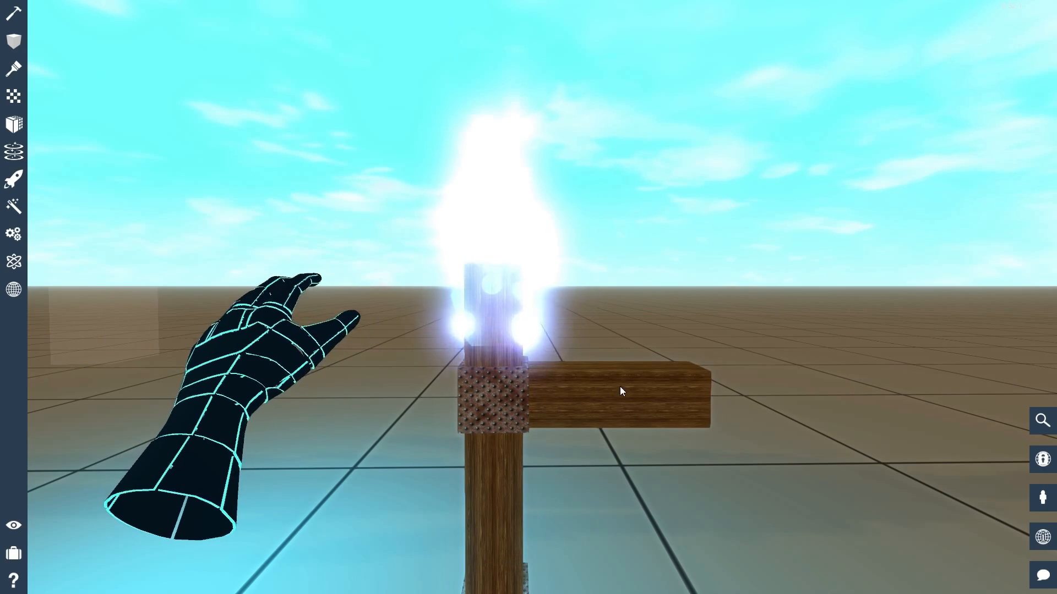
pyautogui.click(655, 417)
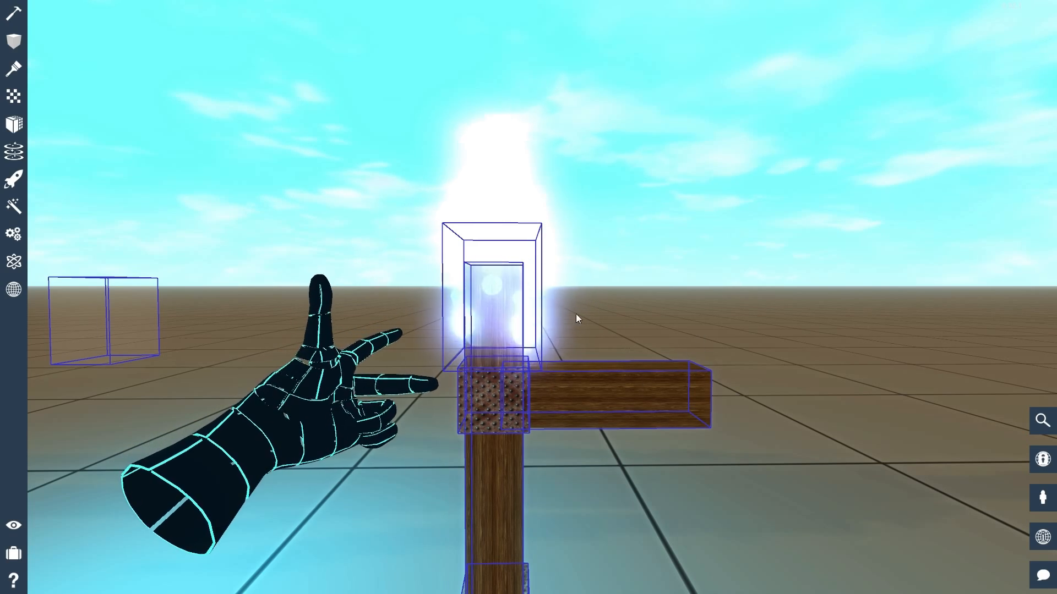
# - Examine the whole torch and its blue glow on the ground from a distance and from different sides
pyautogui.moveTo(576, 314); pyautogui.dragTo(556, 295, button='right')
pyautogui.press('s')
pyautogui.press('w')
pyautogui.press('d')
pyautogui.press('a')
pyautogui.press('w')
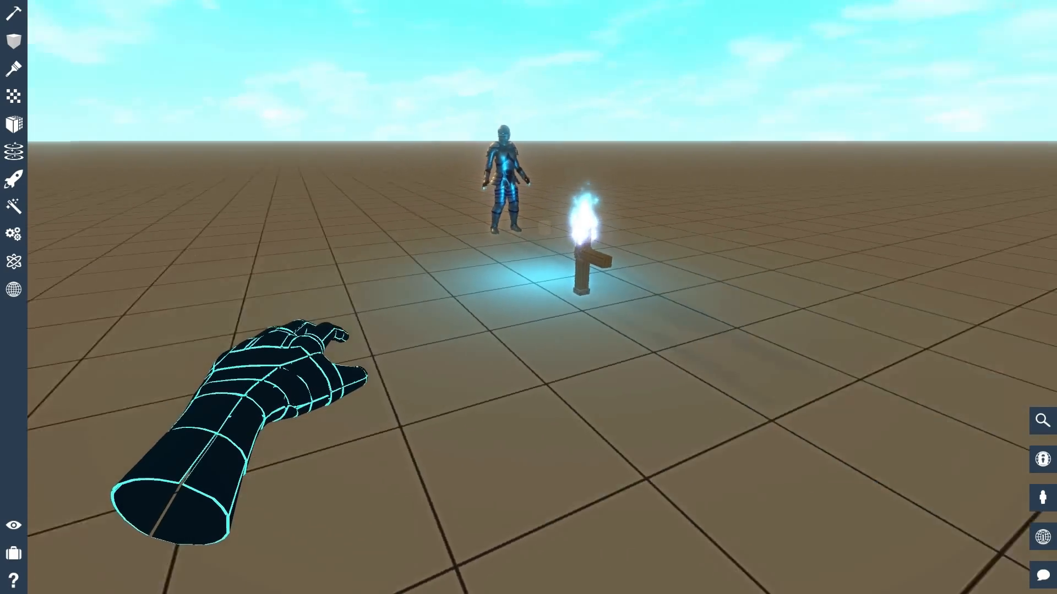
pyautogui.press('w')
pyautogui.moveTo(529, 297); pyautogui.dragTo(567, 304, button='right')
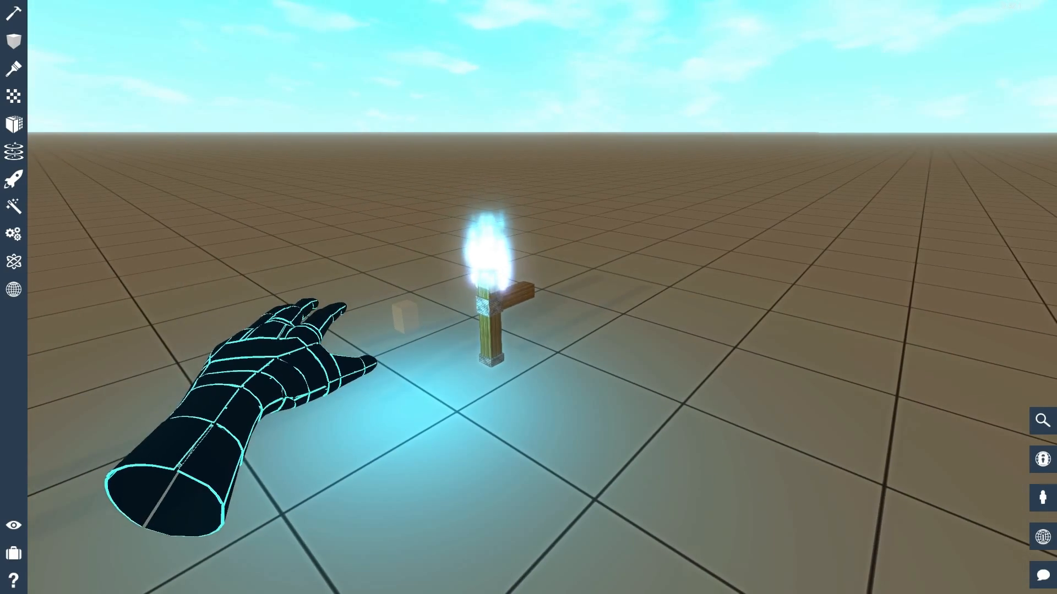
pyautogui.moveTo(473, 278); pyautogui.dragTo(528, 301, button='right')
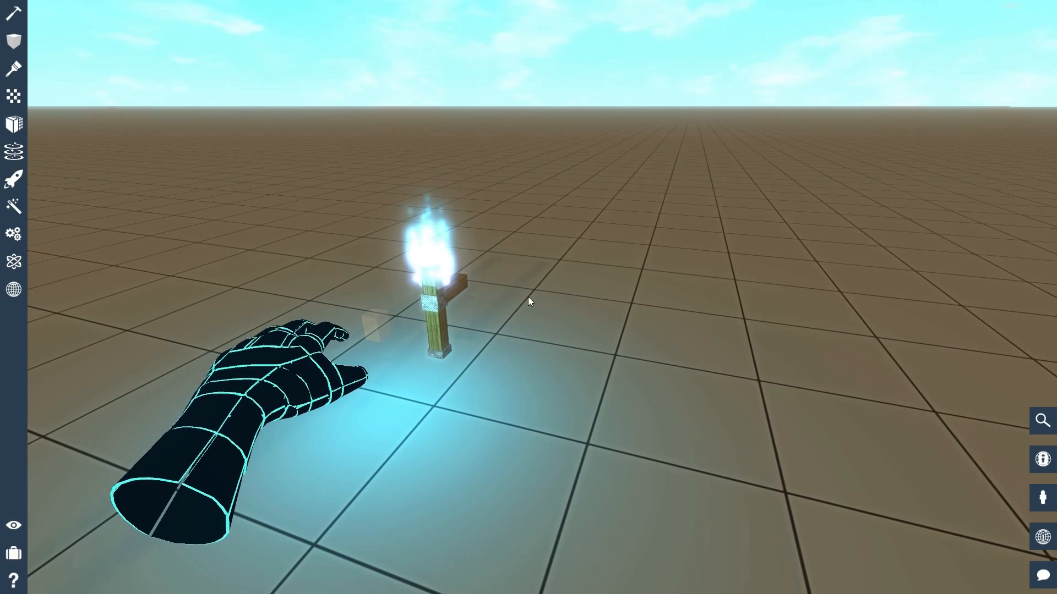
# - Clone the whole torch group beside the original, and delete the copy after viewing both torches
pyautogui.hotkey('ctrl', 'd')
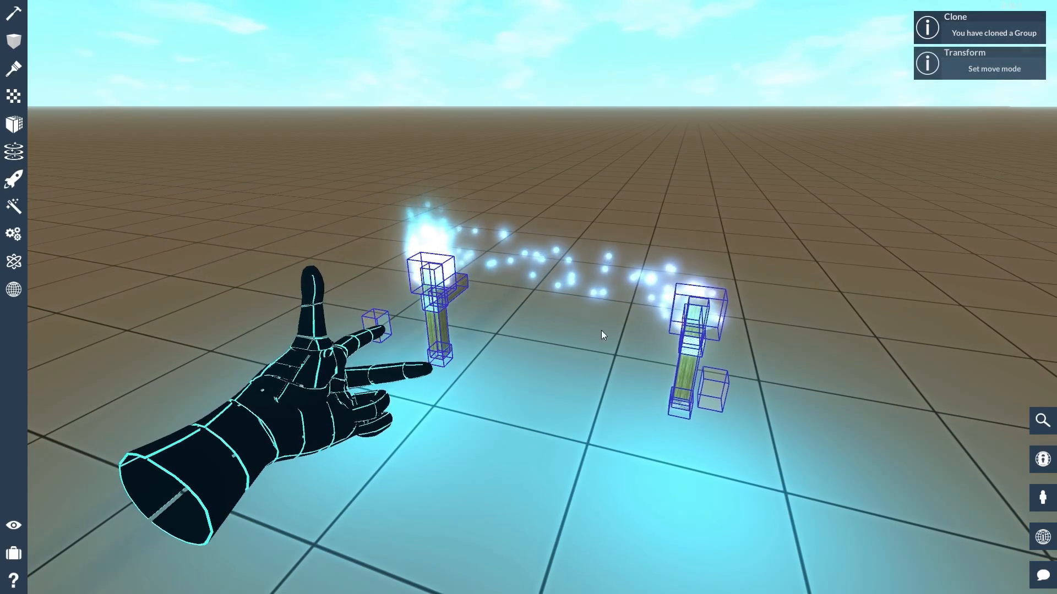
pyautogui.click(602, 331)
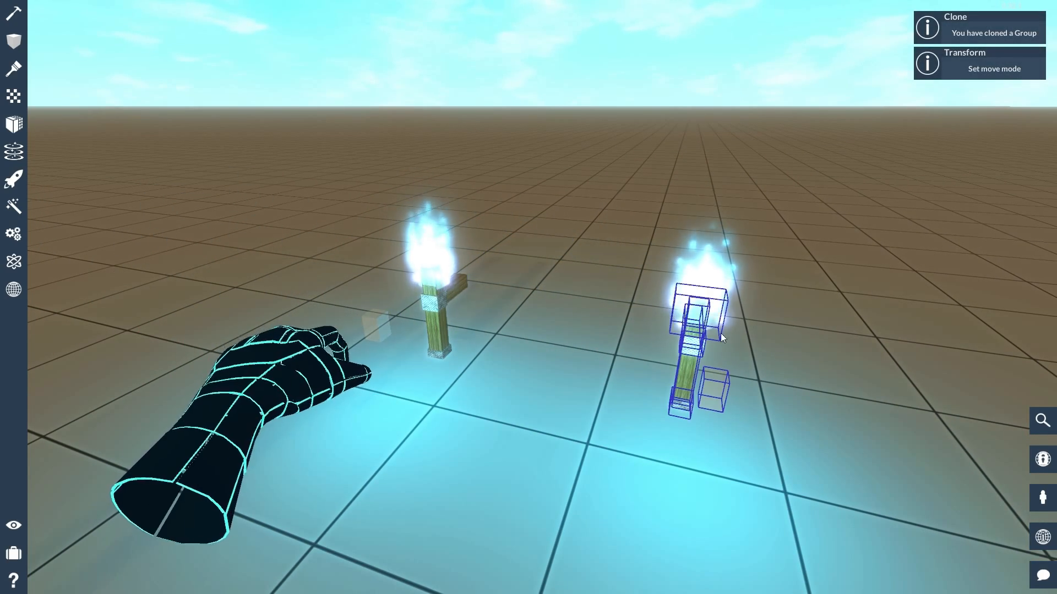
pyautogui.moveTo(721, 333); pyautogui.dragTo(728, 329)
pyautogui.press('d')
pyautogui.moveTo(817, 410)
pyautogui.mouseDown(button='right')
pyautogui.moveTo(721, 415)
pyautogui.moveTo(733, 448)
pyautogui.moveTo(727, 405)
pyautogui.moveTo(820, 410)
pyautogui.moveTo(821, 394)
pyautogui.moveTo(870, 394)
pyautogui.moveTo(828, 397)
pyautogui.mouseUp(button='right')
pyautogui.press('w')
pyautogui.press('a')
pyautogui.press('s')
pyautogui.press('a')
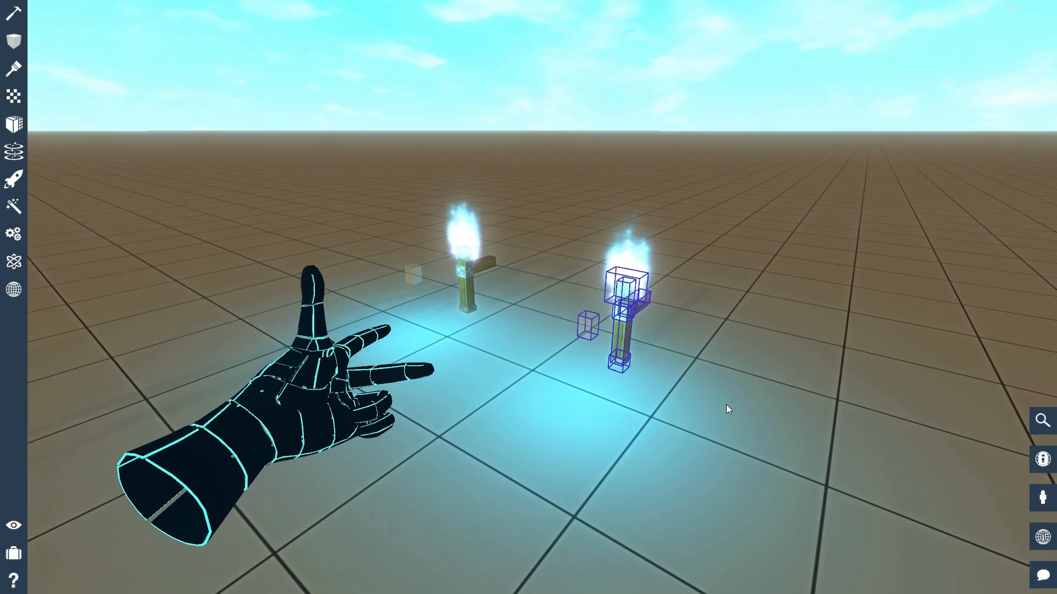
pyautogui.press('Delete')
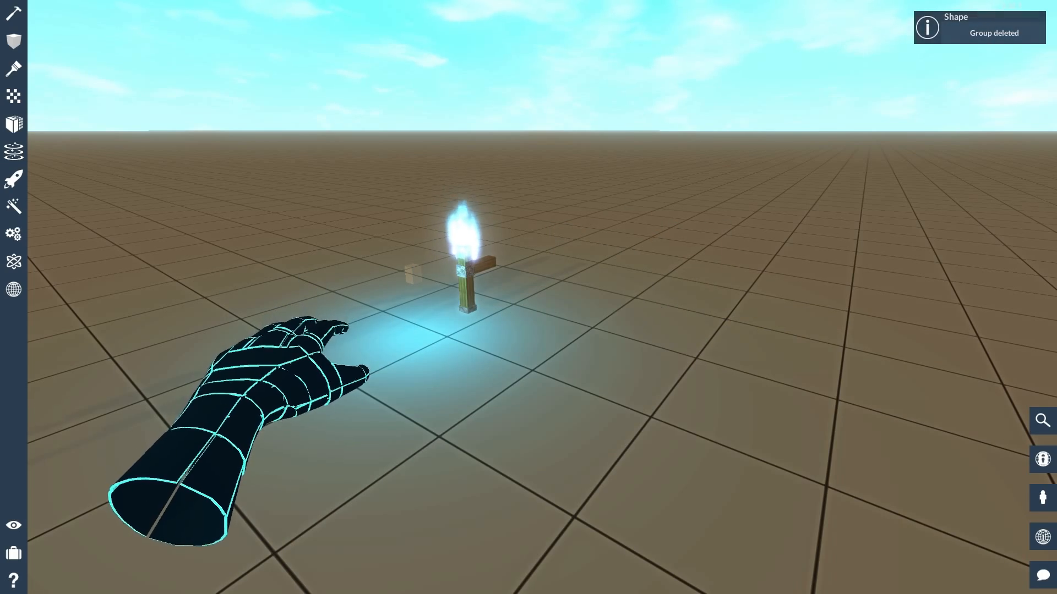
# - Inspect the remaining torch group's parts up close, and view it deselected beside the knight
pyautogui.press('d')
pyautogui.moveTo(635, 312); pyautogui.dragTo(572, 278, button='right')
pyautogui.press('w')
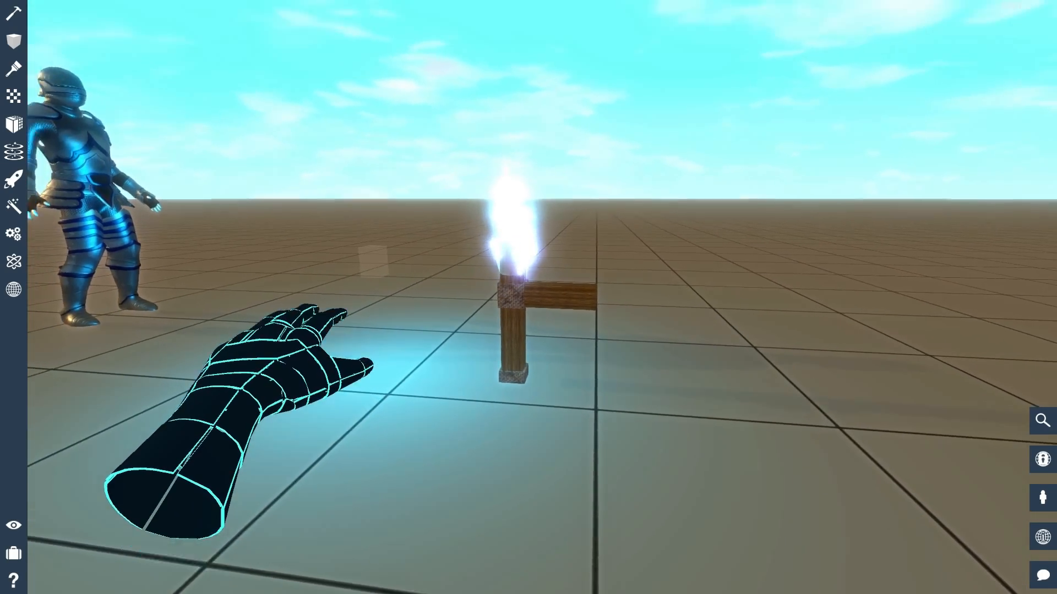
pyautogui.press('w')
pyautogui.moveTo(517, 402)
pyautogui.mouseDown(button='right')
pyautogui.moveTo(508, 447)
pyautogui.moveTo(546, 382)
pyautogui.mouseUp(button='right')
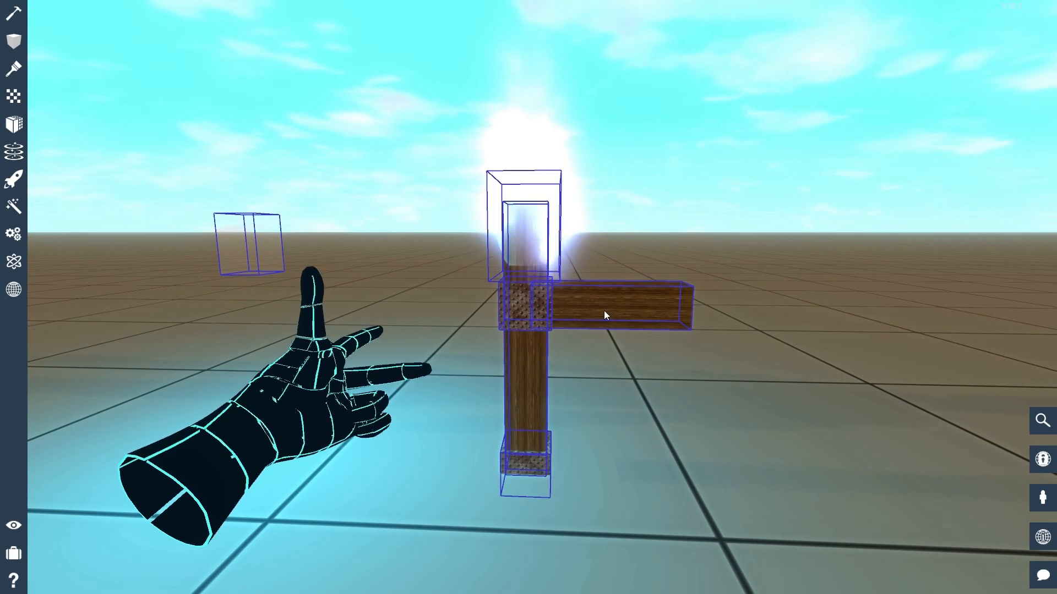
pyautogui.click(723, 236)
pyautogui.press('s')
pyautogui.moveTo(723, 235); pyautogui.dragTo(751, 289, button='right')
pyautogui.press('s')
pyautogui.press('w')
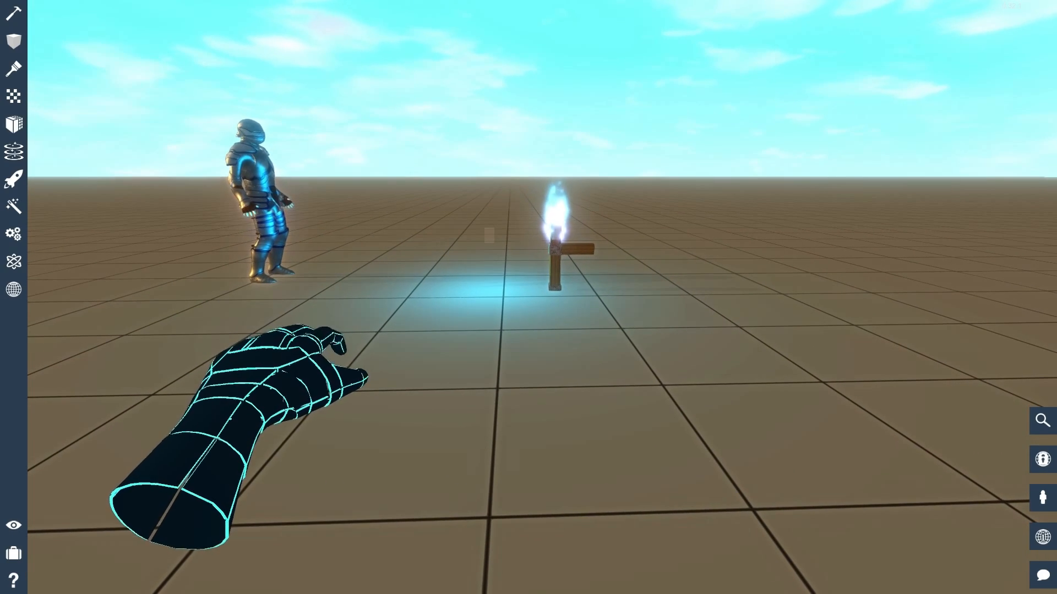
# - Place a wood-textured SharpCube on the ground in front of the torch
pyautogui.click(25, 43)
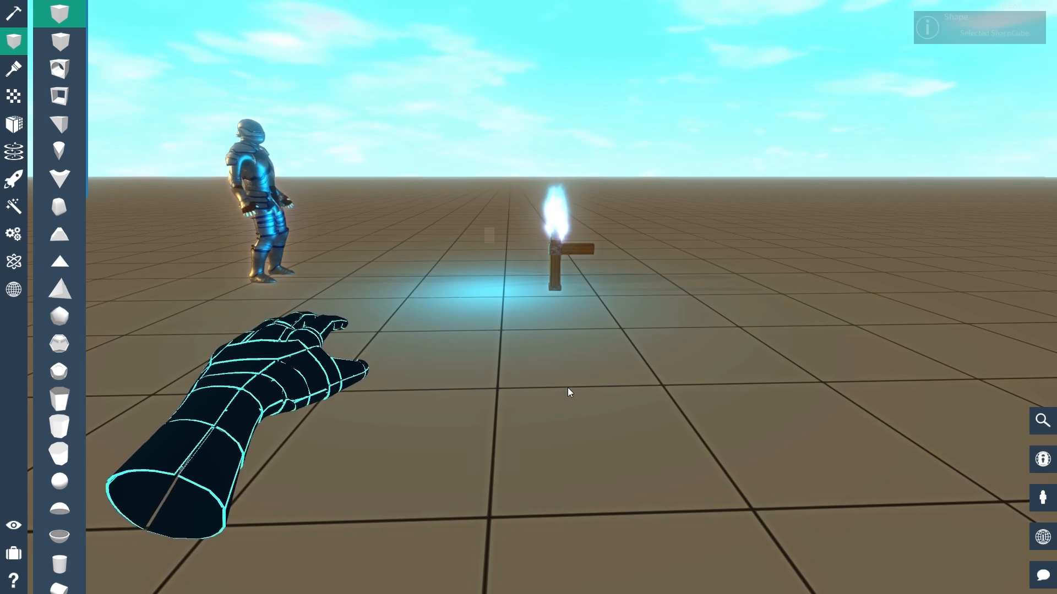
pyautogui.click(552, 363)
pyautogui.moveTo(686, 306); pyautogui.dragTo(732, 311, button='right')
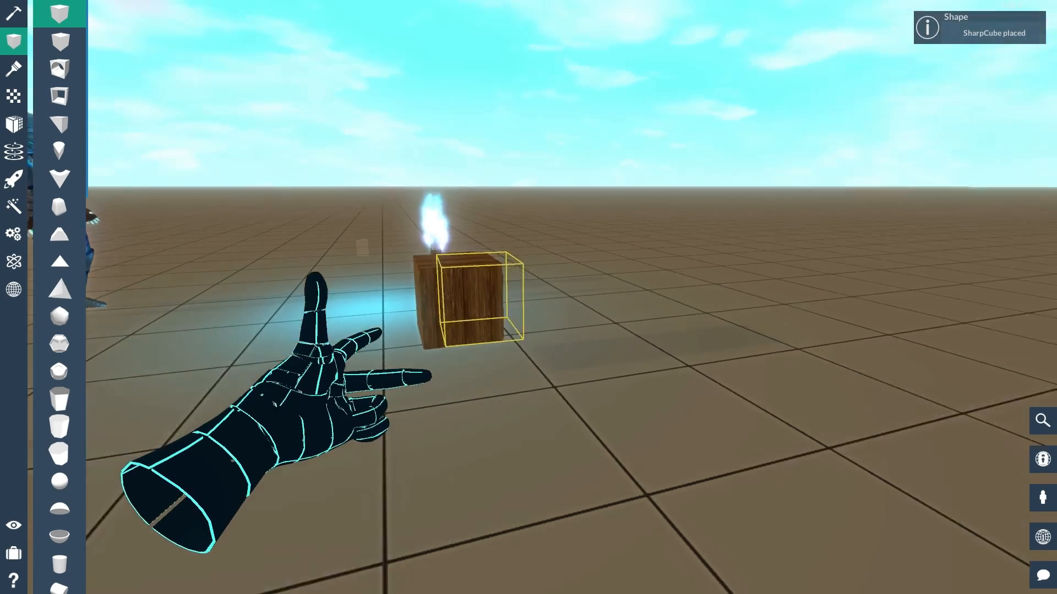
pyautogui.press('w')
pyautogui.press('d')
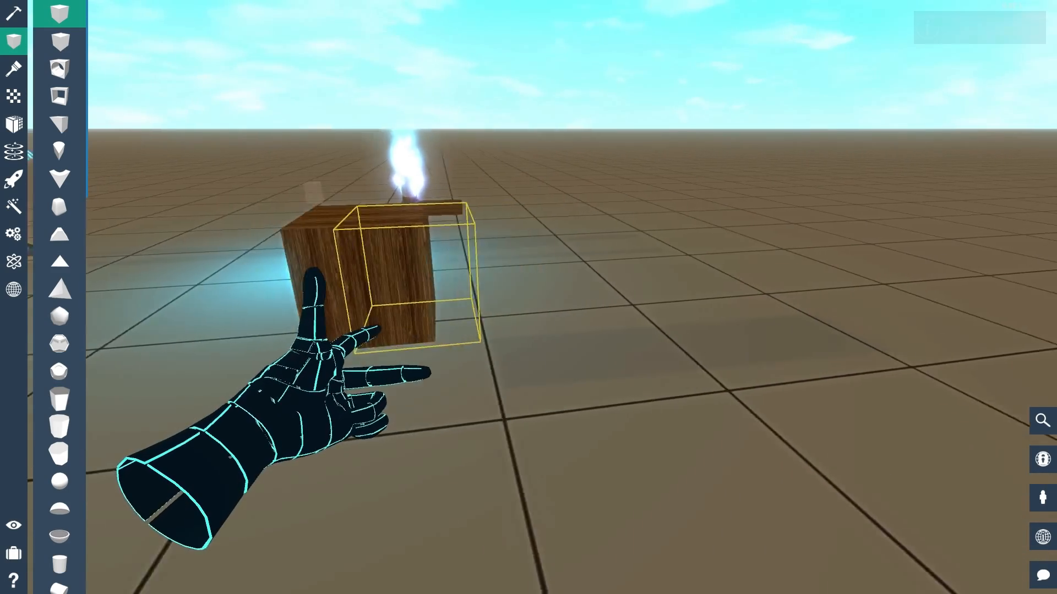
# - Pick up the metal texture of the torch's collar, place a SharpCube with it on the ground, and raise the cube
pyautogui.press('d')
pyautogui.press('w')
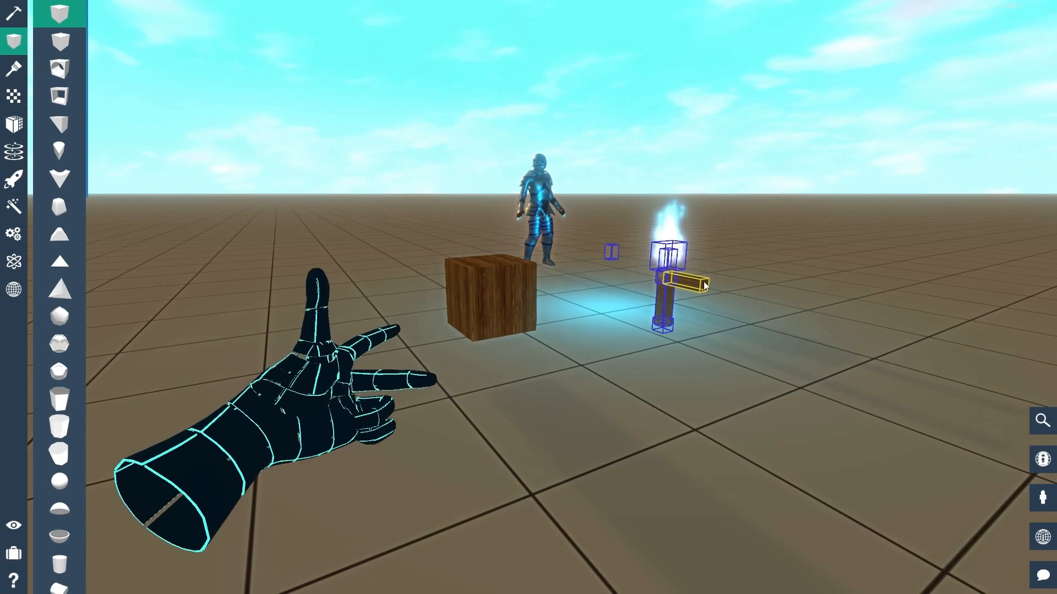
pyautogui.press('w')
pyautogui.moveTo(616, 341); pyautogui.dragTo(632, 389, button='right')
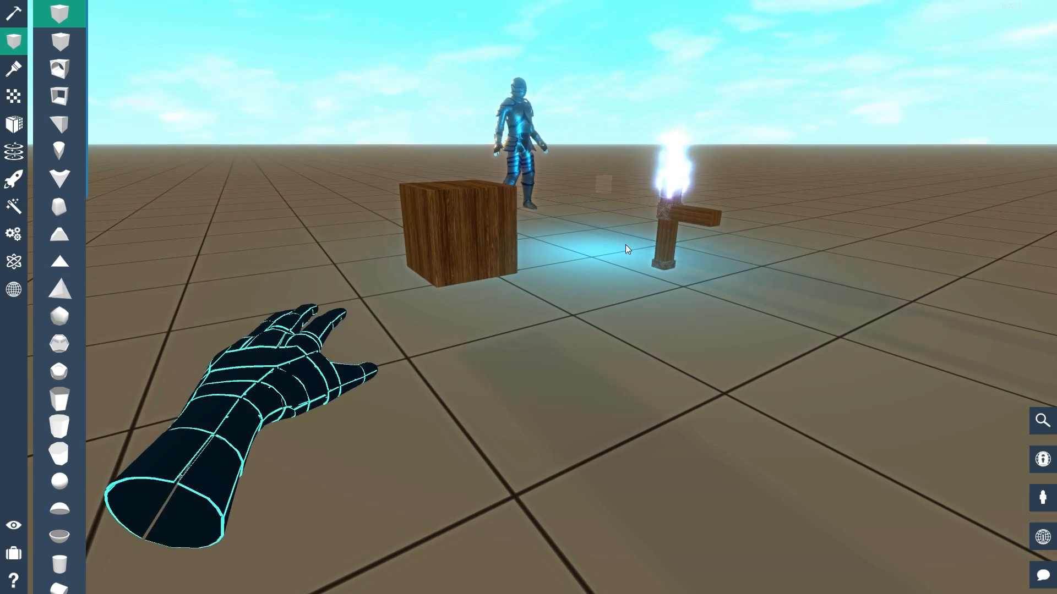
pyautogui.click(666, 216)
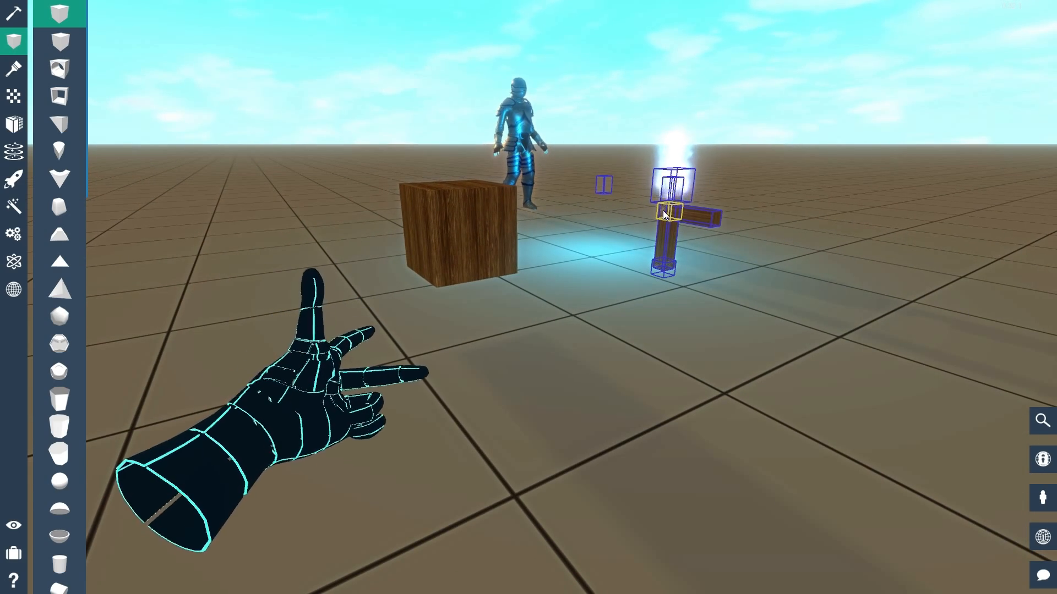
pyautogui.click(500, 391)
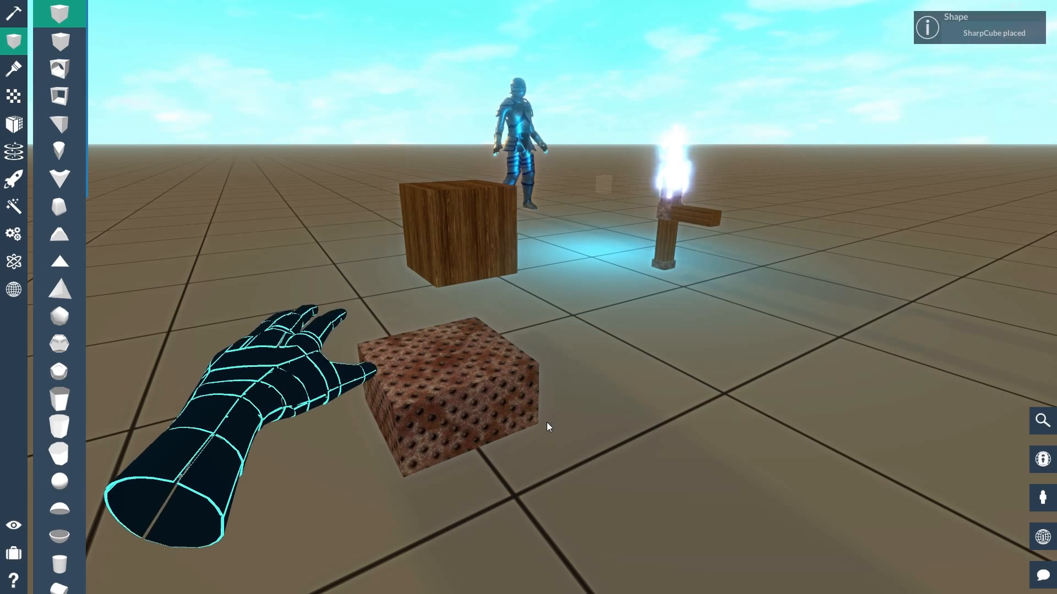
pyautogui.press('pageup')
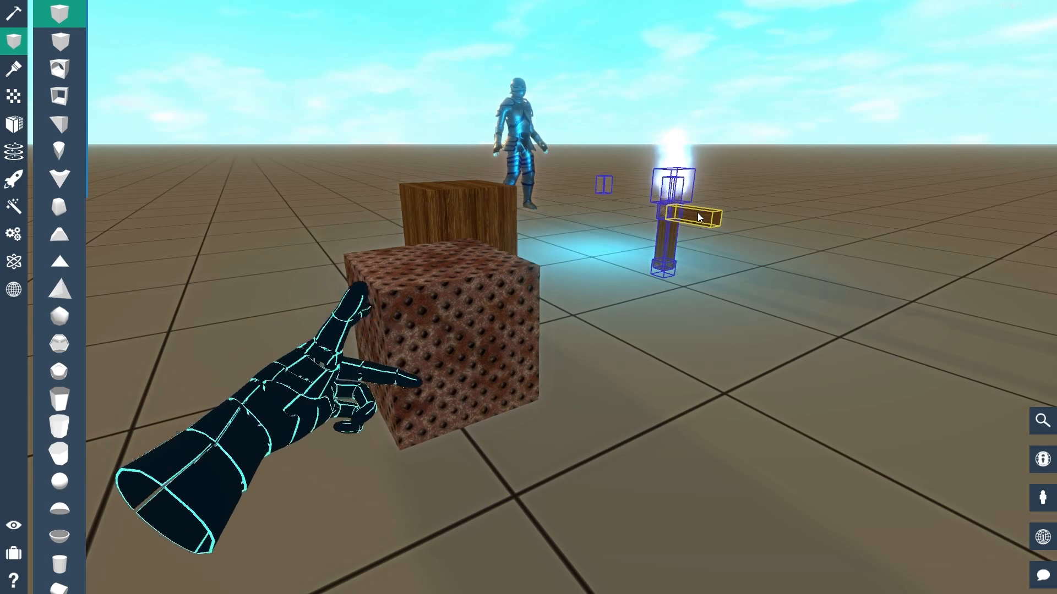
# - Place a SharpCube with the torch arm's wood texture beside the metal cube, and delete both of these new cubes
pyautogui.click(702, 438)
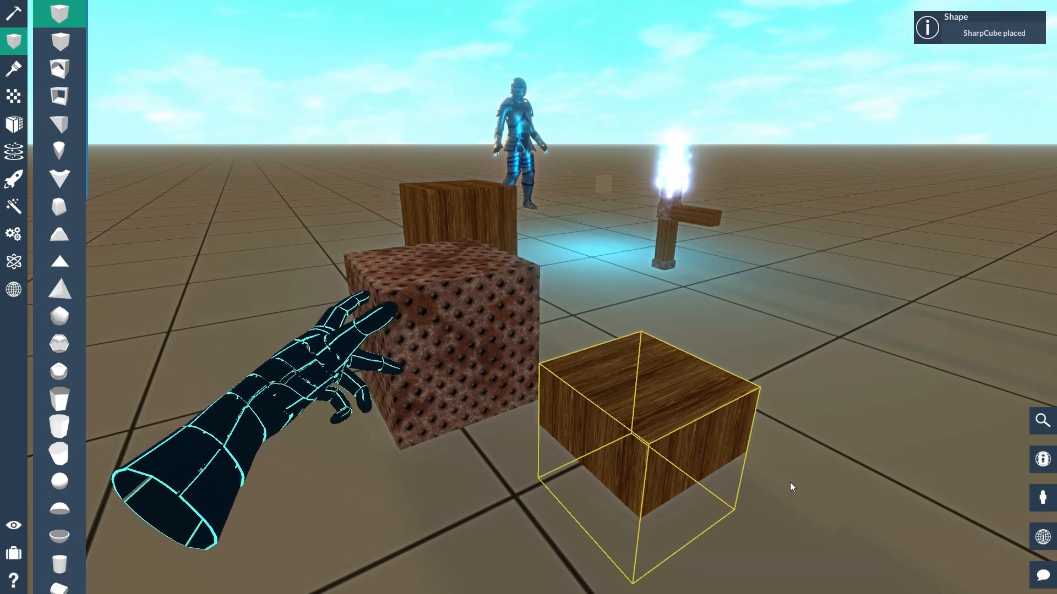
pyautogui.press('Delete')
pyautogui.press('Delete')
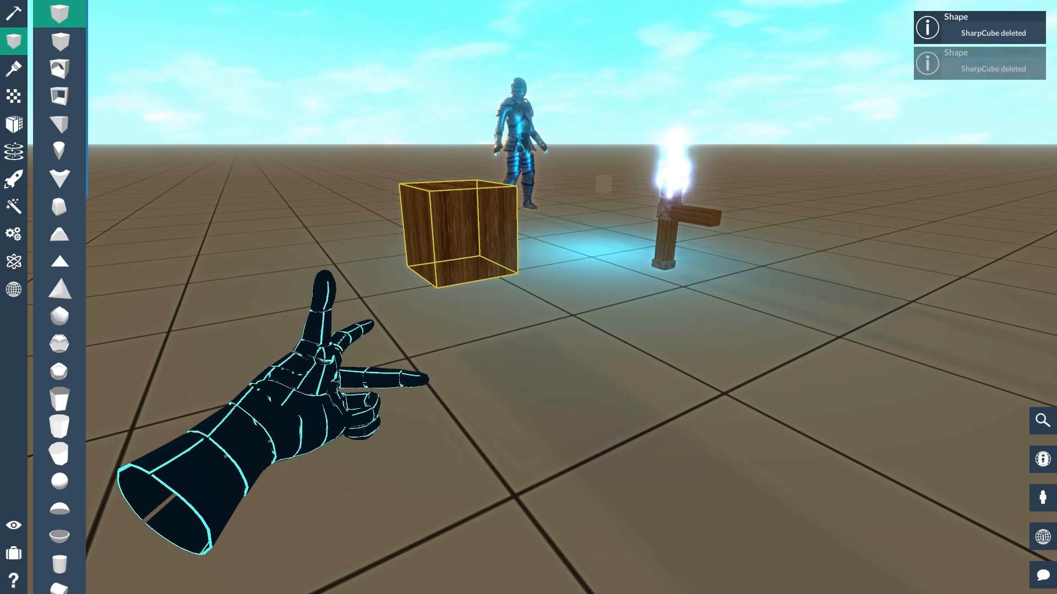
# - Scale down the wooden cube's width and depth to make a narrow upright post beside the torch
pyautogui.press('a')
pyautogui.moveTo(483, 405); pyautogui.dragTo(550, 415, button='right')
pyautogui.press('w')
pyautogui.press('s')
pyautogui.moveTo(528, 298)
pyautogui.mouseDown(button='right')
pyautogui.moveTo(537, 319)
pyautogui.moveTo(528, 298)
pyautogui.mouseUp(button='right')
pyautogui.press('Left')
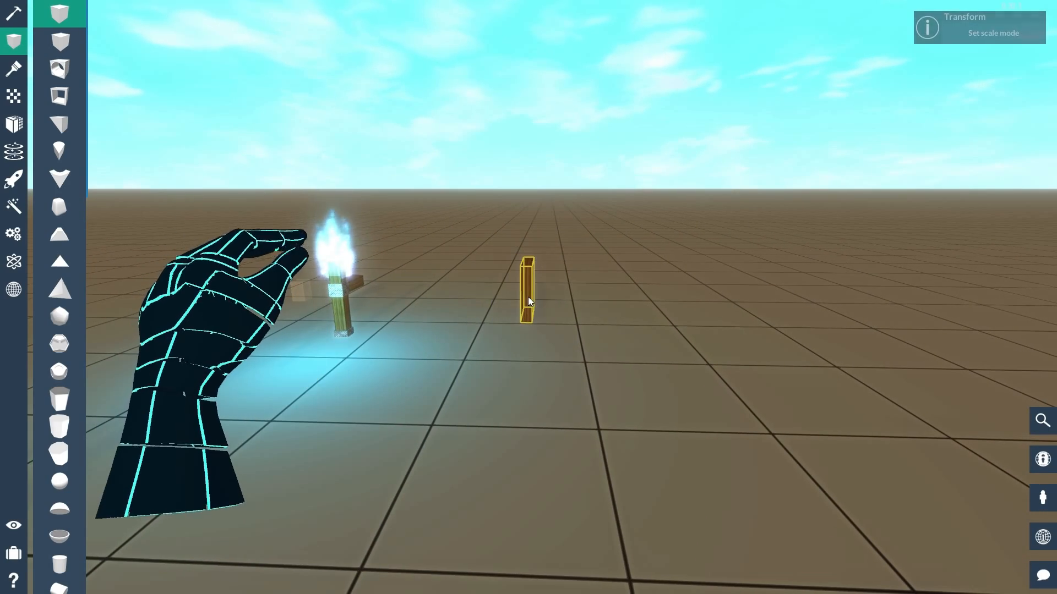
pyautogui.press('Right')
pyautogui.press('x')
pyautogui.press('Left')
pyautogui.press('d')
pyautogui.moveTo(569, 287); pyautogui.dragTo(440, 298, button='right')
pyautogui.press('Left')
pyautogui.press('w')
pyautogui.moveTo(610, 308); pyautogui.dragTo(605, 278, button='right')
pyautogui.press('d')
pyautogui.press('d')
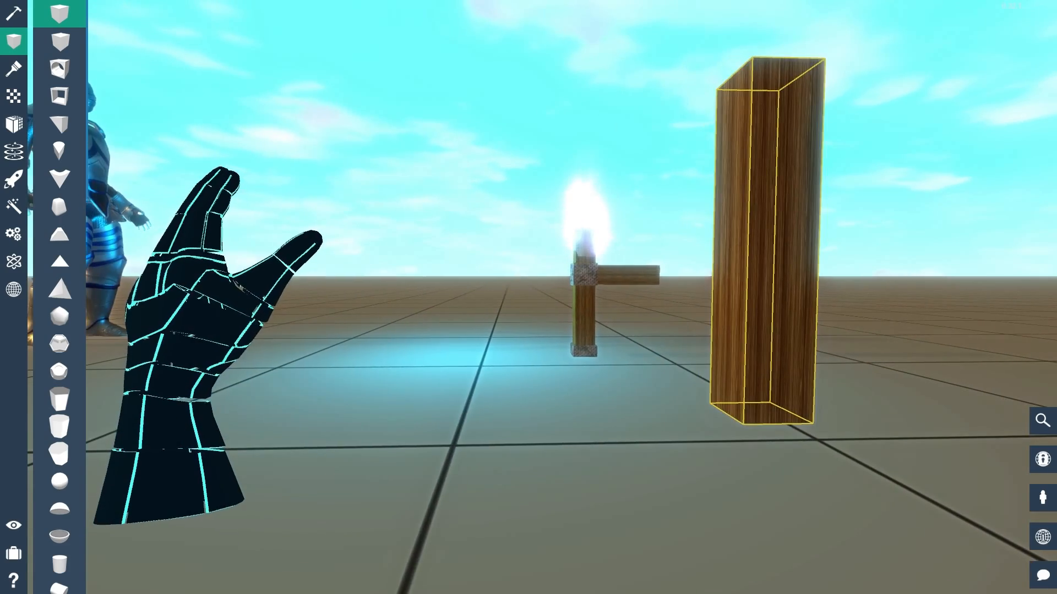
# - Stretch the wooden post to several times the torch's height and raise it clear of the ground
pyautogui.press('s')
pyautogui.press('a')
pyautogui.press('s')
pyautogui.press('space')
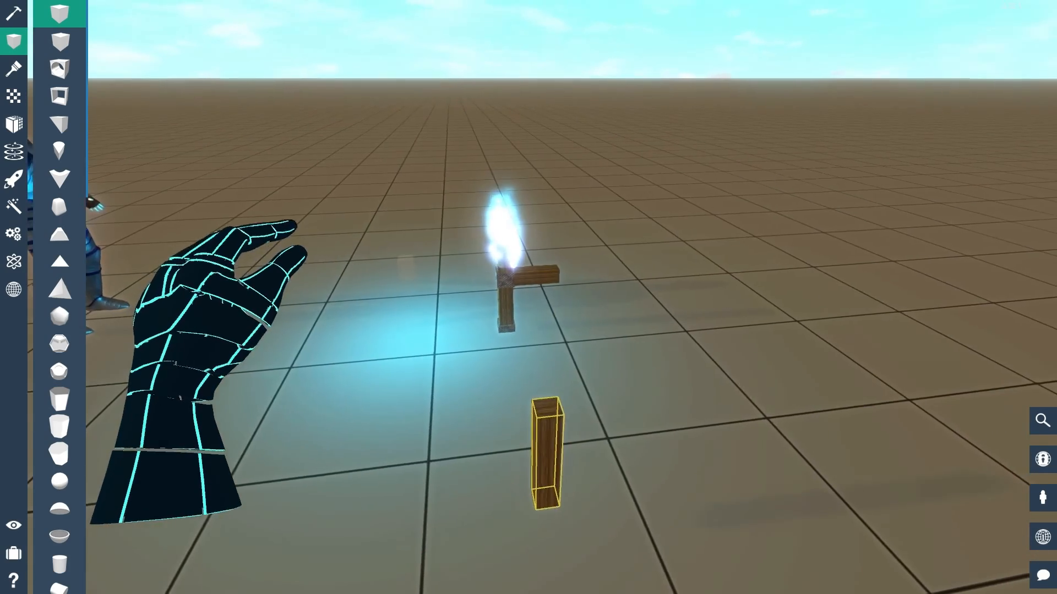
pyautogui.press('w')
pyautogui.press('a')
pyautogui.press('r')
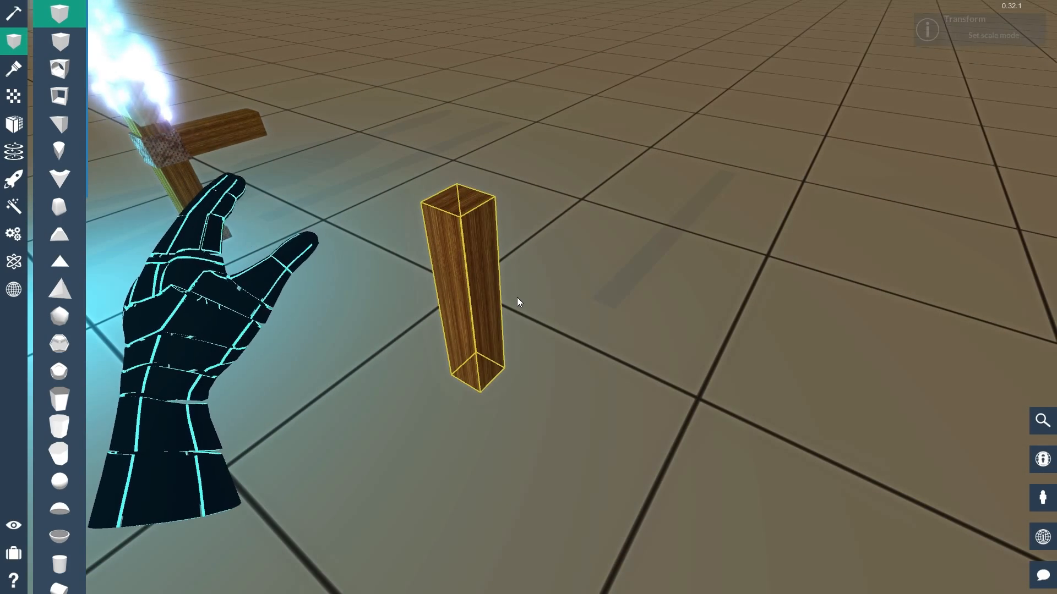
pyautogui.press('pageup')
pyautogui.press('pageup')
pyautogui.press('pageup')
pyautogui.press('pageup')
pyautogui.press('pageup')
pyautogui.press('g')
pyautogui.press('pageup')
pyautogui.press('pageup')
pyautogui.press('pageup')
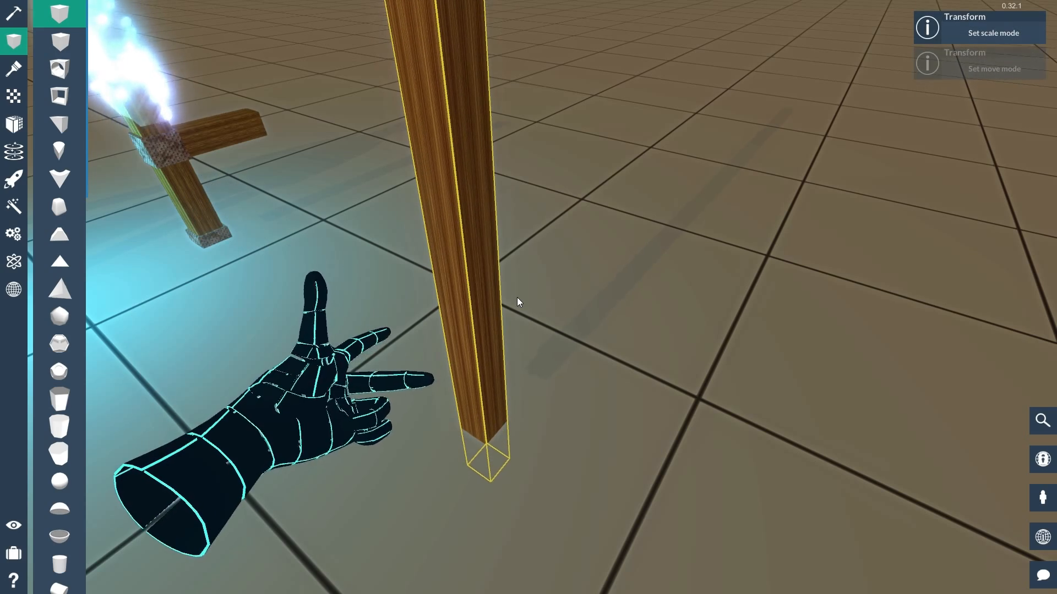
# - Shift the tall post horizontally and snap its position to the nearest multiple of 5
pyautogui.press('s')
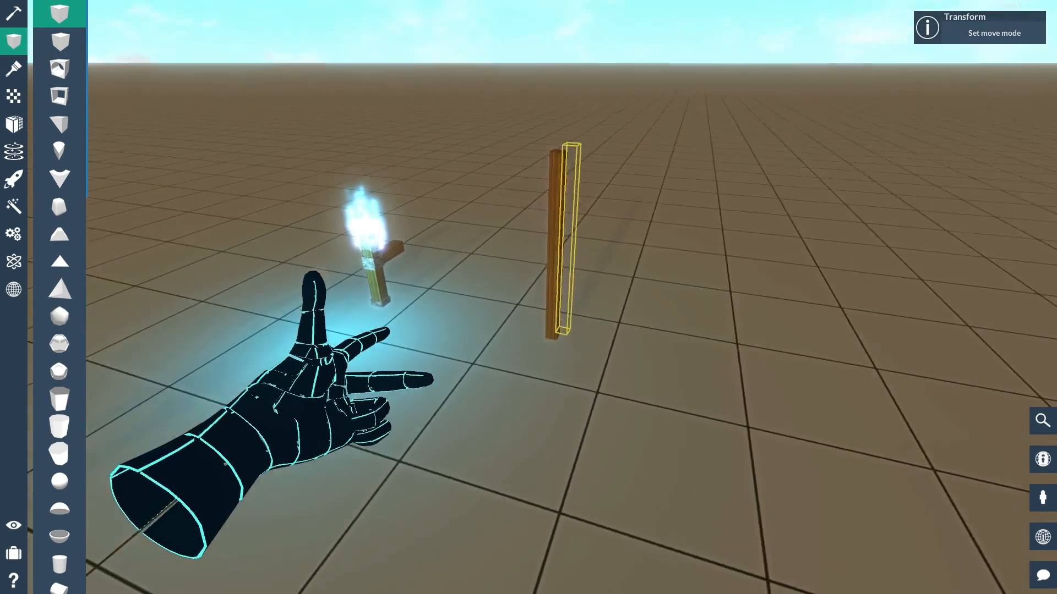
pyautogui.press('w')
pyautogui.press('d')
pyautogui.press('d')
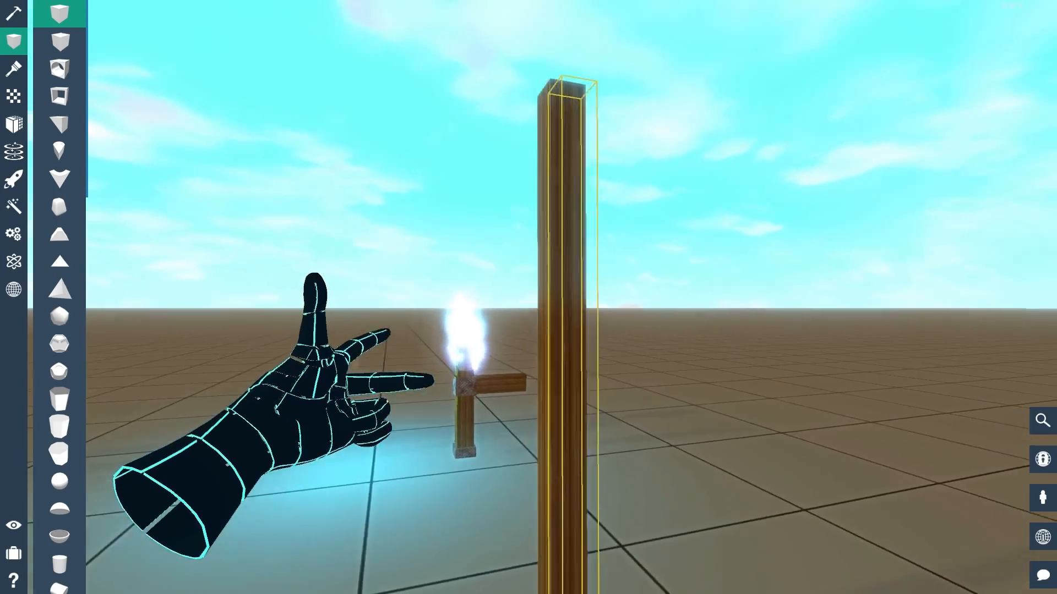
pyautogui.press('a')
pyautogui.press('s')
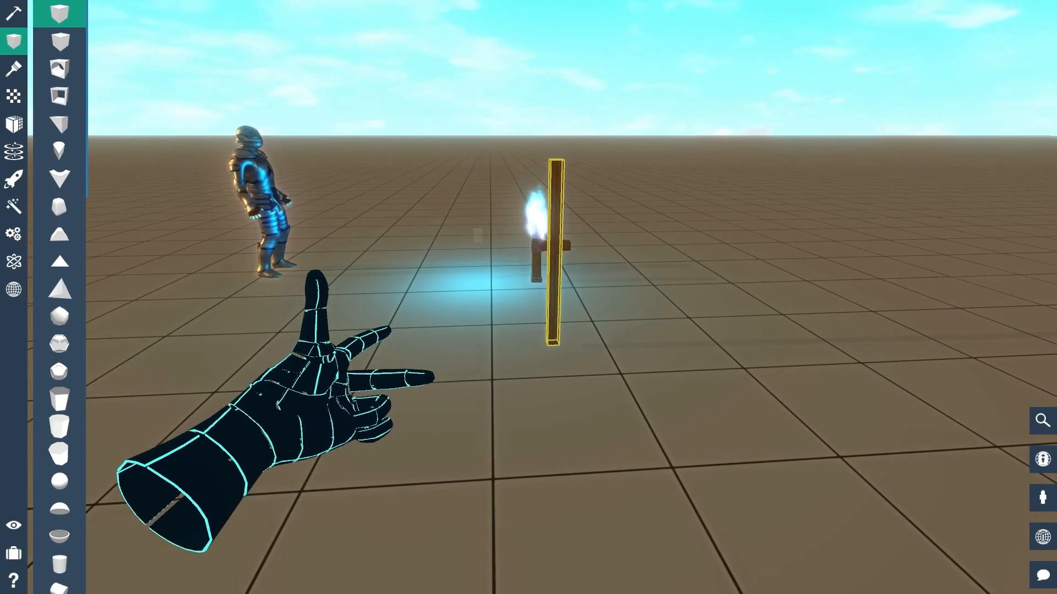
pyautogui.press('a')
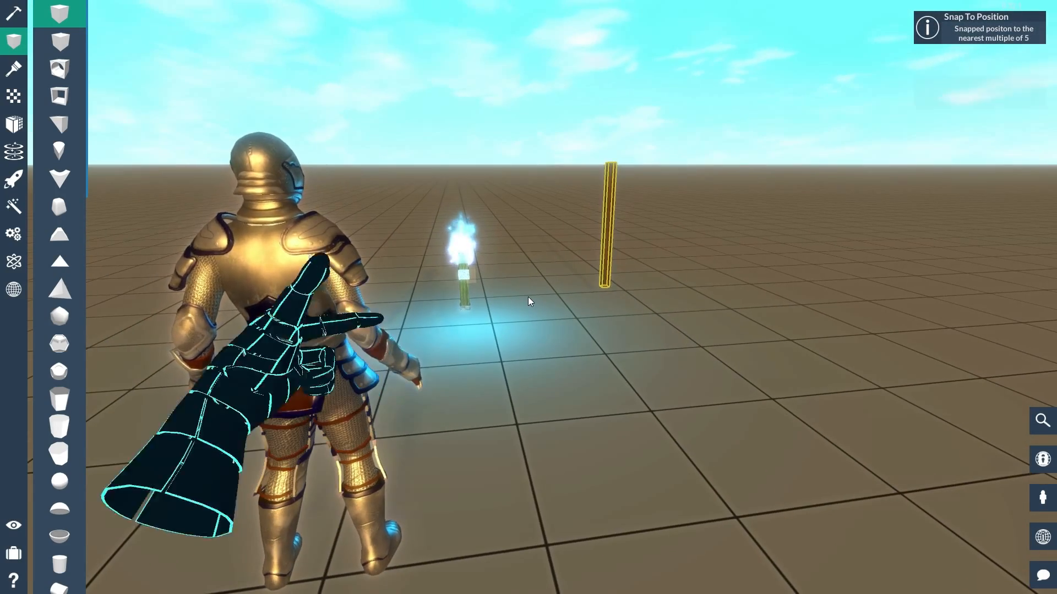
# - Snap the post's size to the nearest multiple of 5, and scale its sides back down to a thin post
pyautogui.press('w')
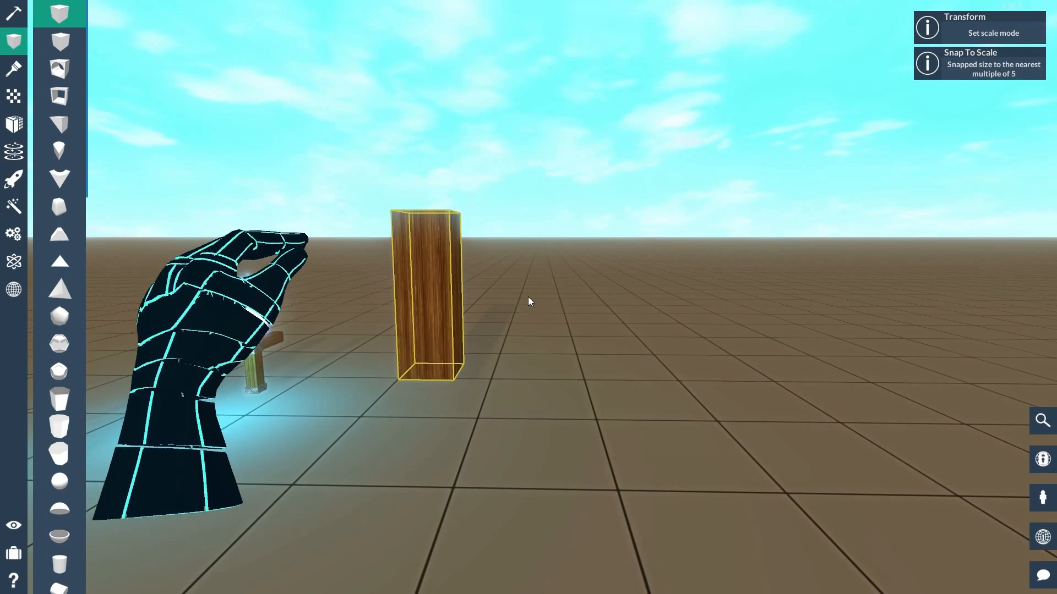
pyautogui.press('d')
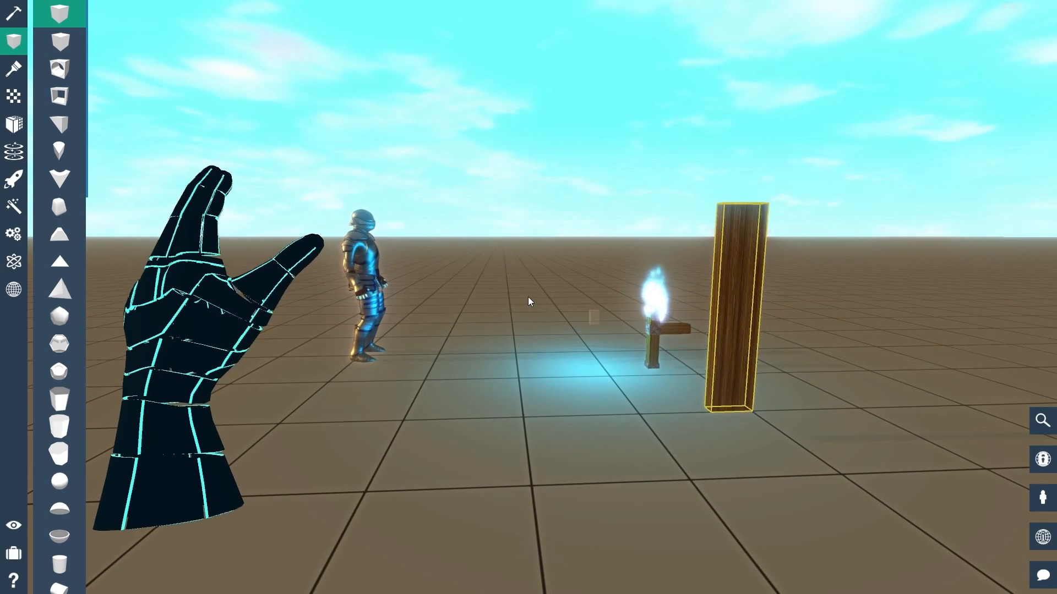
pyautogui.moveTo(564, 302); pyautogui.dragTo(496, 289, button='right')
pyautogui.press('d')
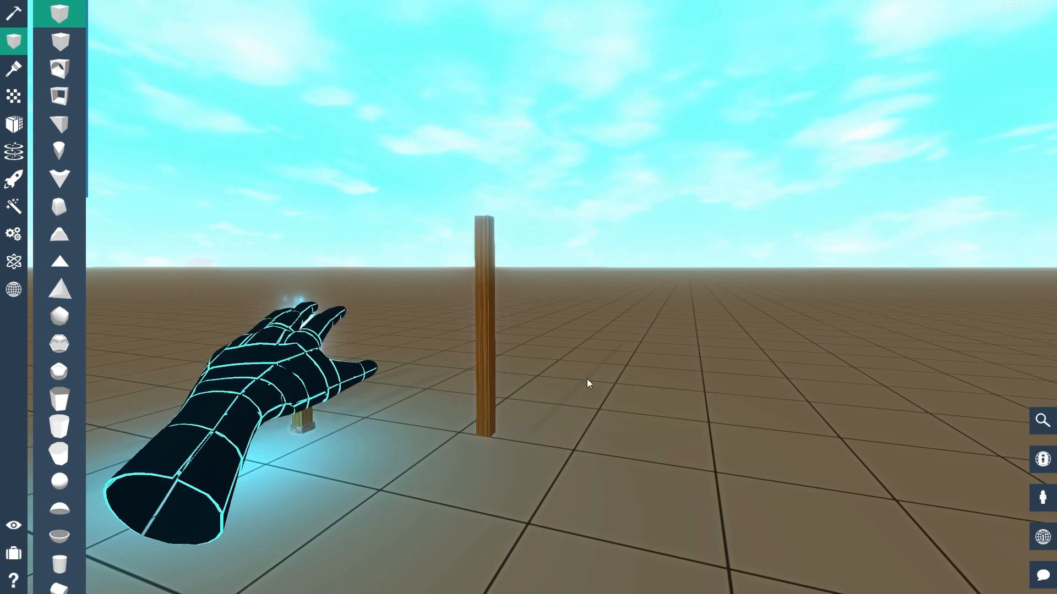
# - Lower the thin post toward the ground and snap its position to the nearest multiple of 5
pyautogui.press('m')
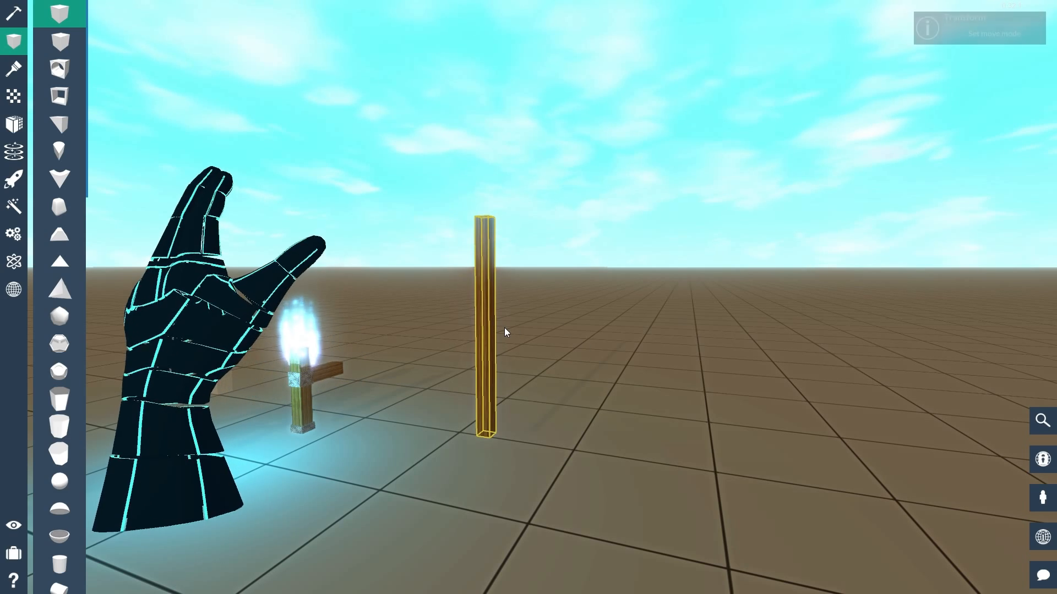
pyautogui.press('pagedown')
pyautogui.press('pageup')
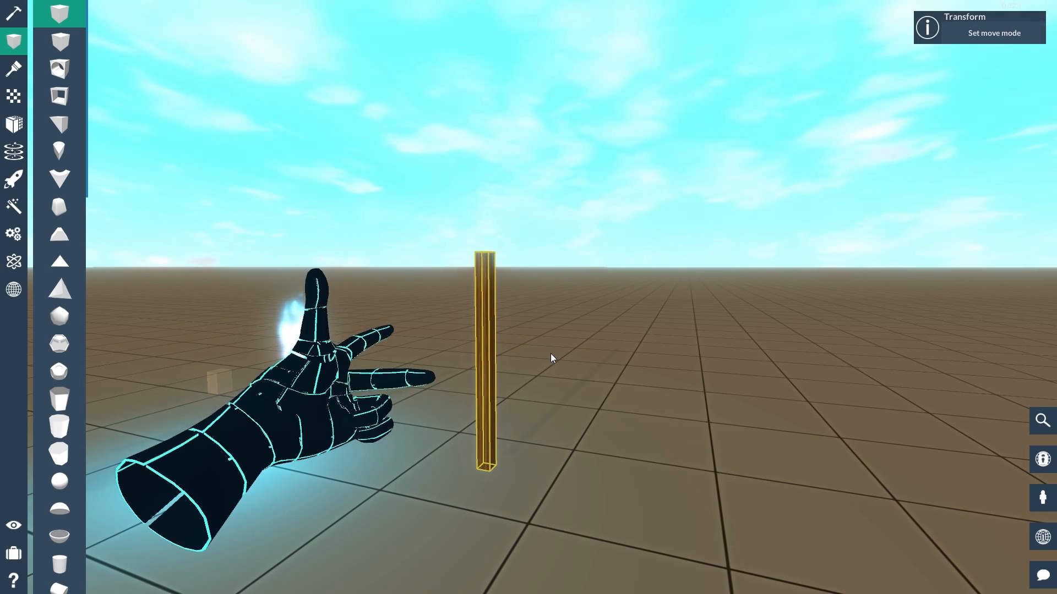
pyautogui.press('n')
pyautogui.moveTo(583, 362); pyautogui.dragTo(671, 305, button='right')
pyautogui.press('a')
pyautogui.press('d')
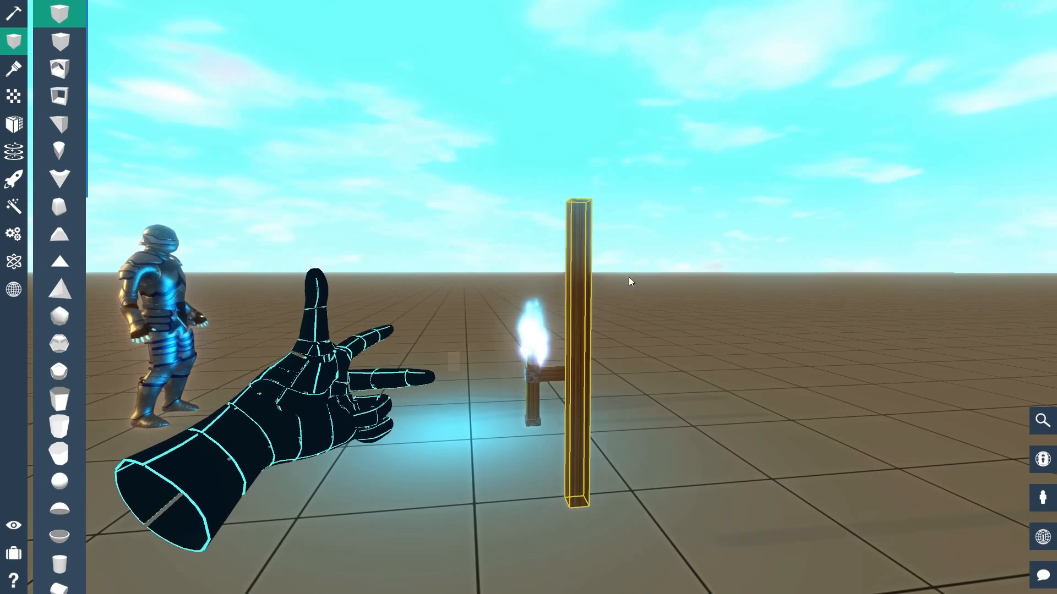
# - Place a new wooden SharpCube on open ground away from the post, and snap its size and position to the nearest multiple of 5
pyautogui.press('r')
pyautogui.moveTo(716, 330); pyautogui.dragTo(666, 419, button='right')
pyautogui.press('w')
pyautogui.press('s')
pyautogui.press('s')
pyautogui.moveTo(560, 475); pyautogui.dragTo(492, 507, button='right')
pyautogui.click(513, 327)
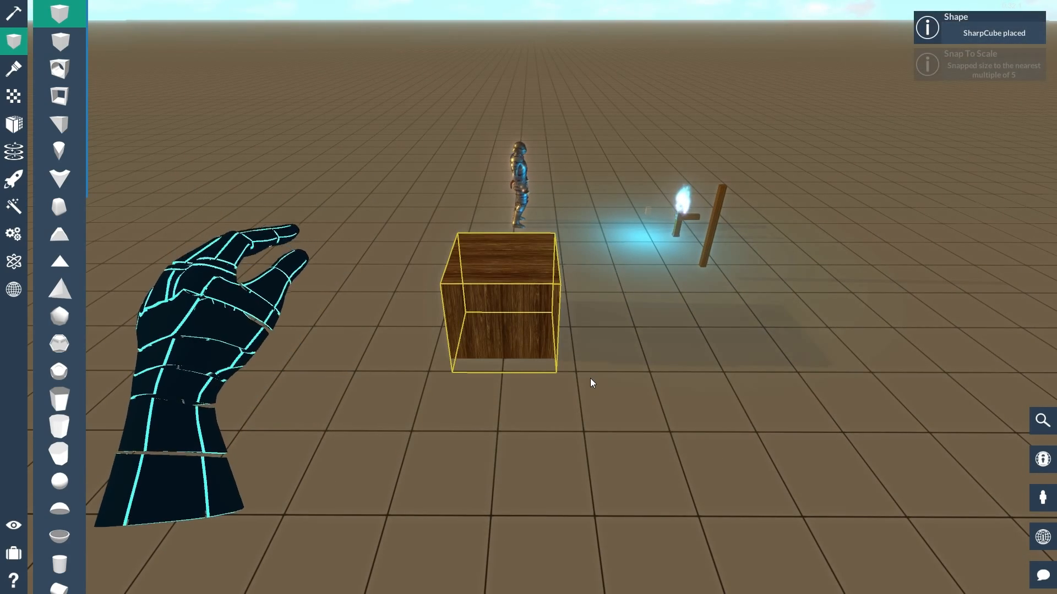
pyautogui.press('w')
pyautogui.press('n')
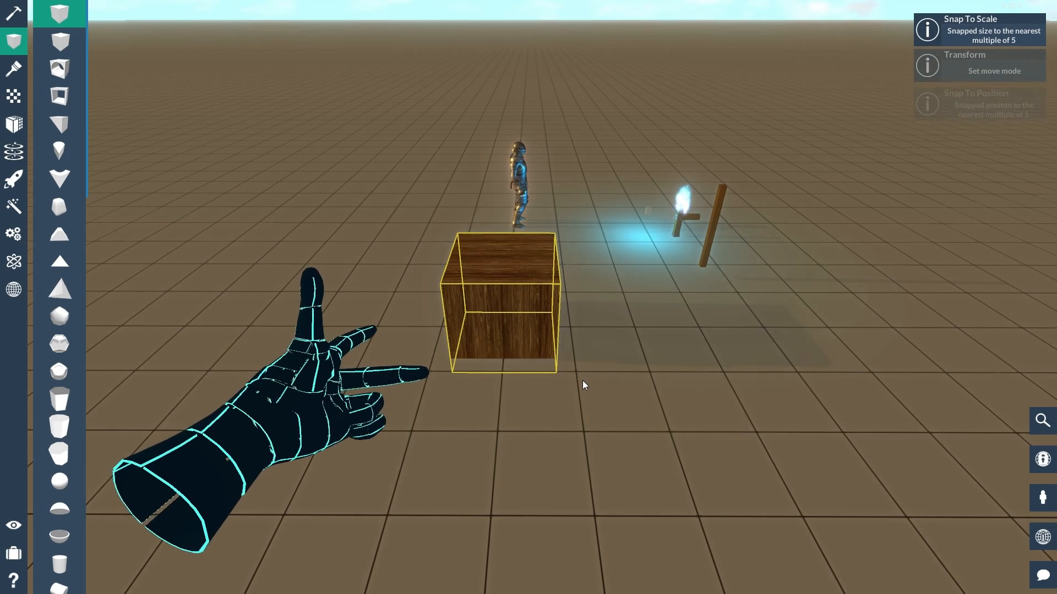
pyautogui.press('n')
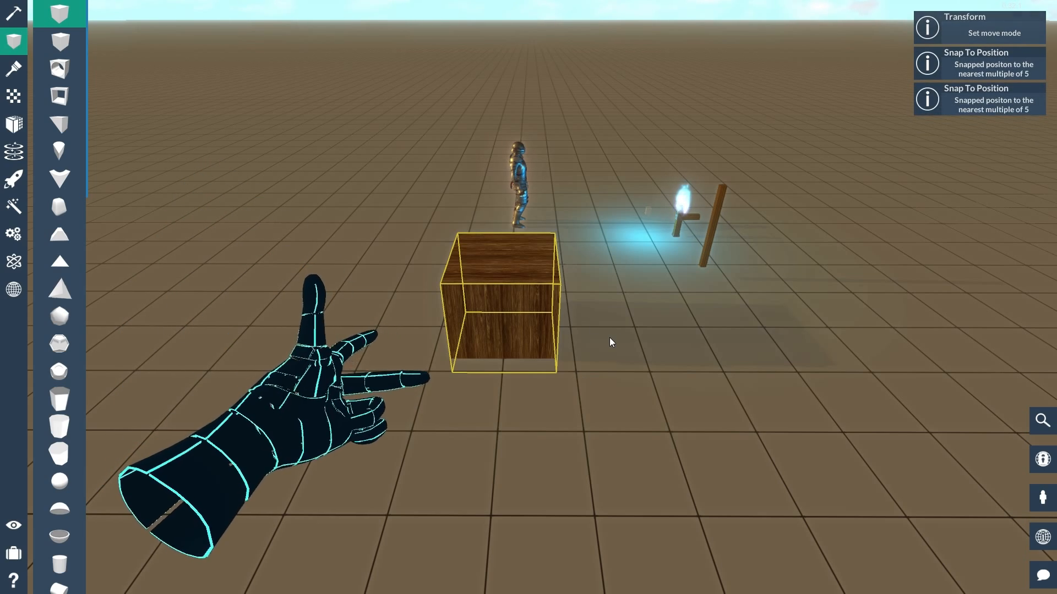
# - Scale down the new cube's height and width into an elongated block, and snap its size to the nearest multiple of 5
pyautogui.press('r')
pyautogui.press('pagedown')
pyautogui.press('Left')
pyautogui.press('n')
pyautogui.press('n')
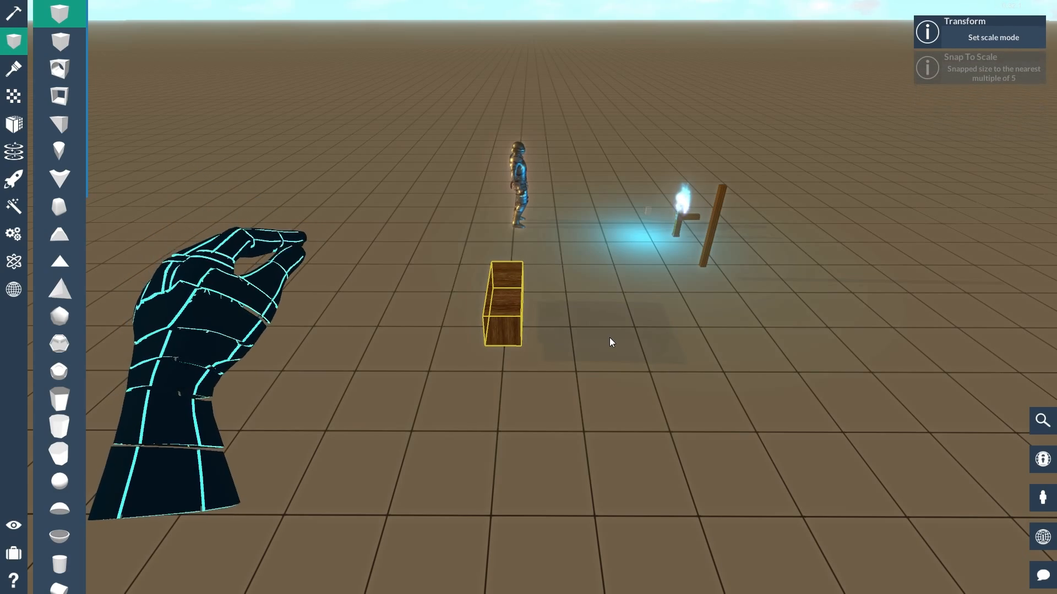
# - Snap the elongated block's position to the nearest multiple of 5
pyautogui.press('d')
pyautogui.moveTo(621, 330); pyautogui.dragTo(529, 297, button='right')
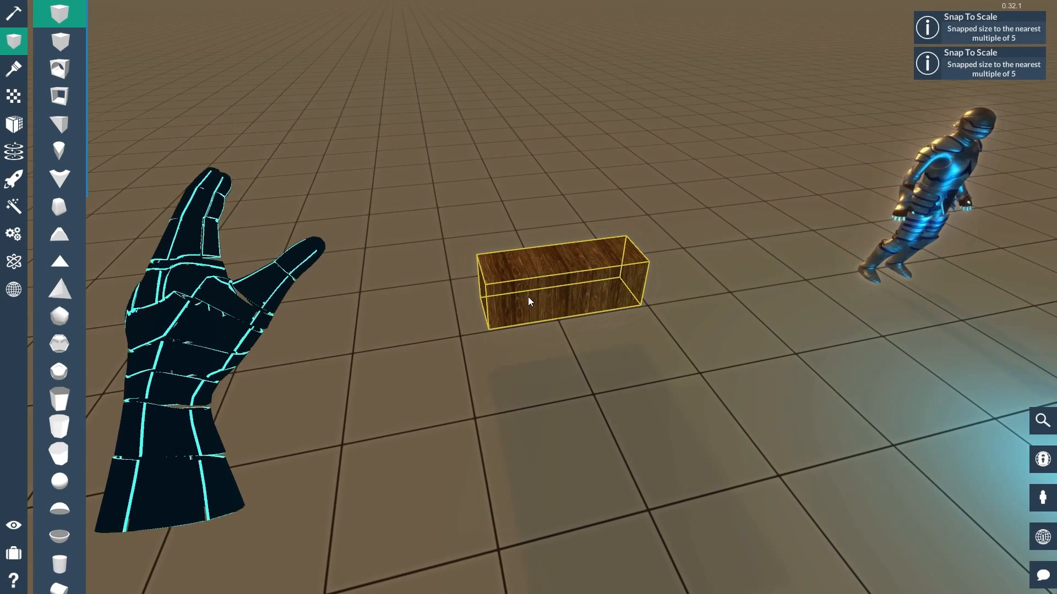
pyautogui.press('m')
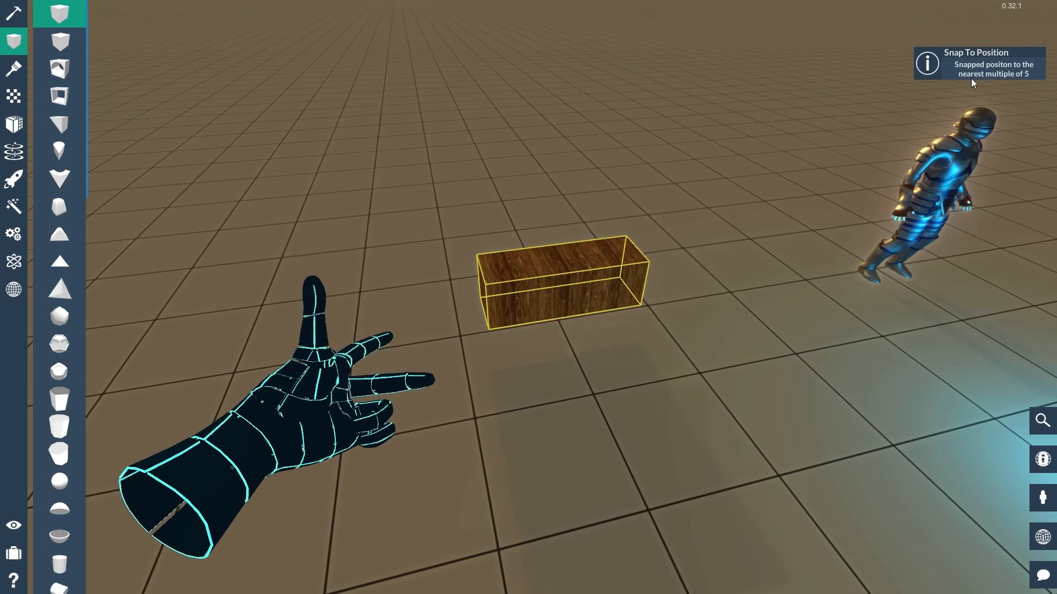
pyautogui.moveTo(806, 163); pyautogui.dragTo(529, 297, button='right')
pyautogui.press('d')
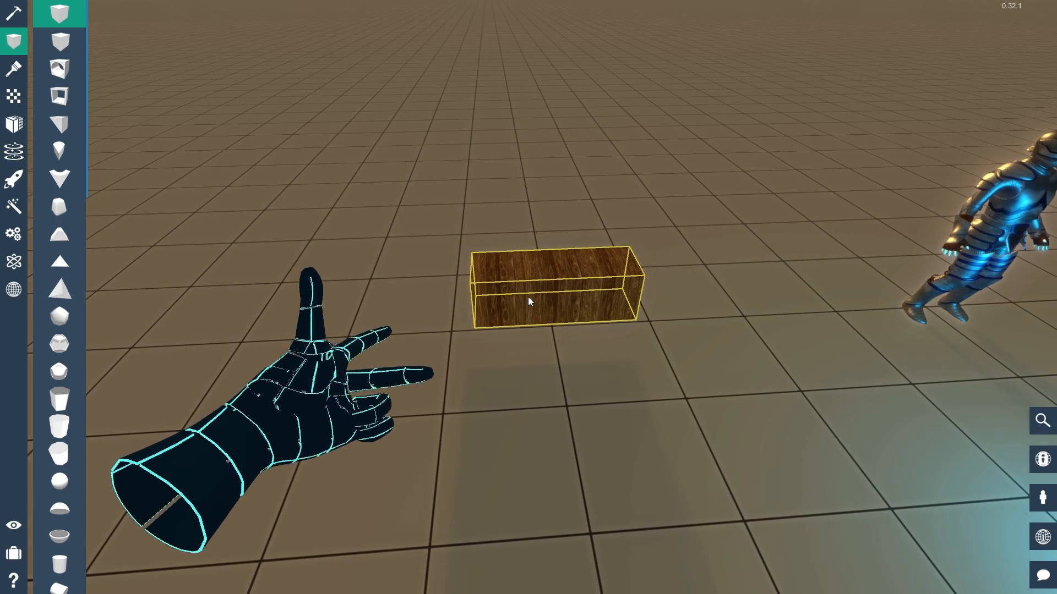
# - Clone the elongated block, move the copy against its end, and snap the copy's position to the nearest multiple of 5
pyautogui.press('c')
pyautogui.press('m')
pyautogui.press('Left')
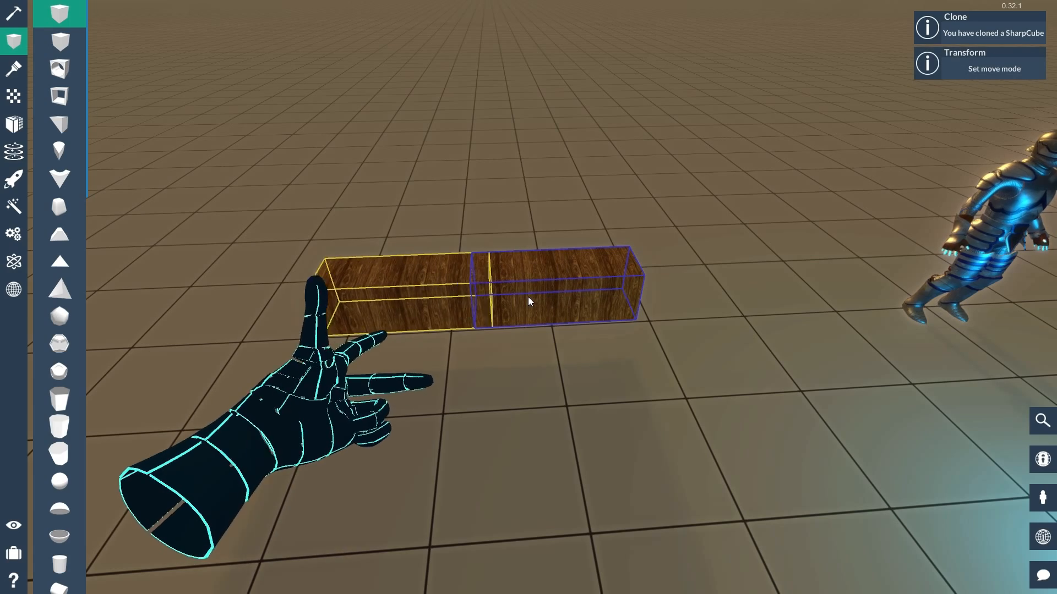
pyautogui.press('n')
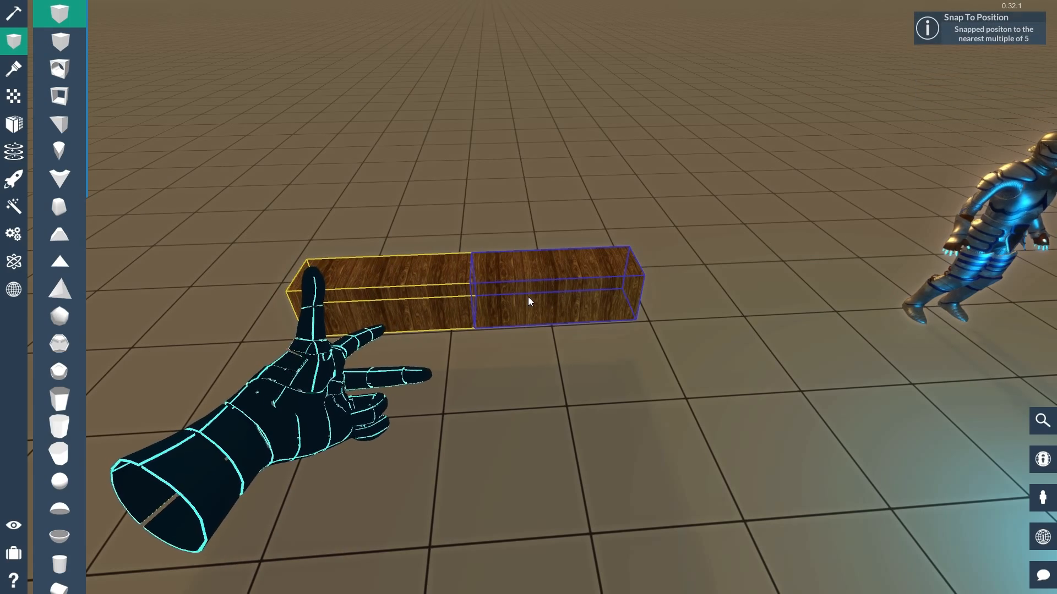
pyautogui.press('n')
# - Clone the second block, extend the row with this third block, snap its position to the nearest multiple of 5, and deselect it
pyautogui.press('c')
pyautogui.press('m')
pyautogui.press('Left')
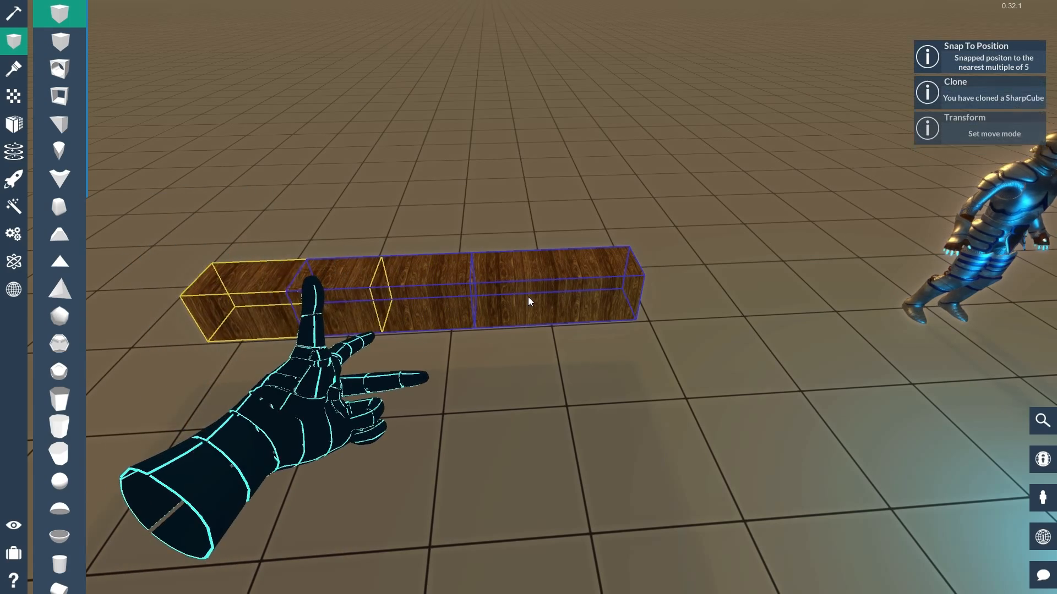
pyautogui.press('n')
pyautogui.click(563, 218)
# - Examine the row of three blocks from a low side view, selecting individual blocks to check how their ends join
pyautogui.press('s')
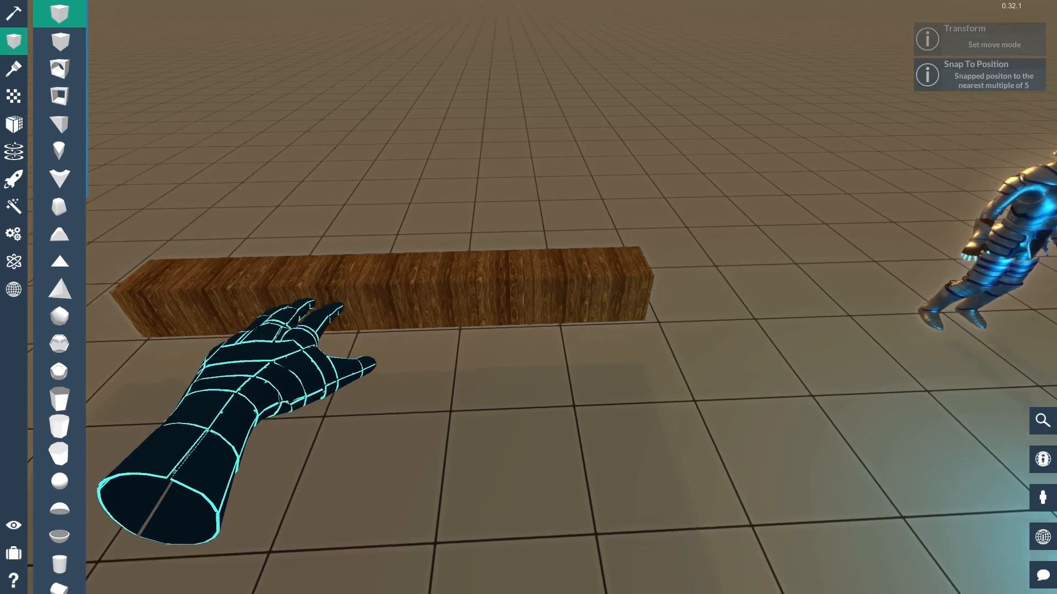
pyautogui.moveTo(398, 225); pyautogui.dragTo(398, 225, button='right')
pyautogui.press('w')
pyautogui.moveTo(761, 391); pyautogui.dragTo(786, 409)
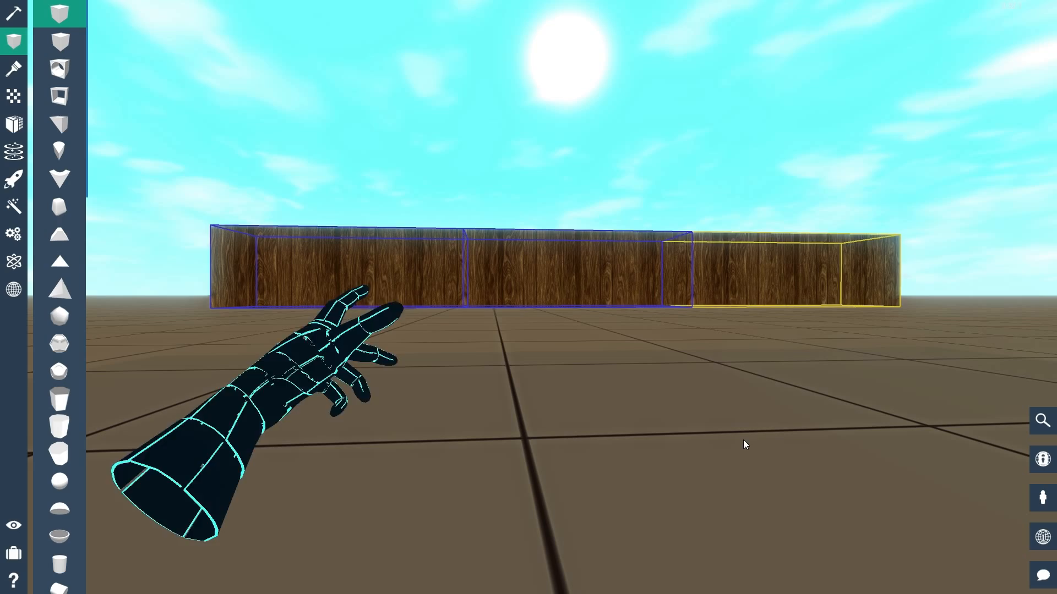
pyautogui.click(620, 277)
pyautogui.click(429, 271)
pyautogui.click(601, 182)
pyautogui.click(688, 472)
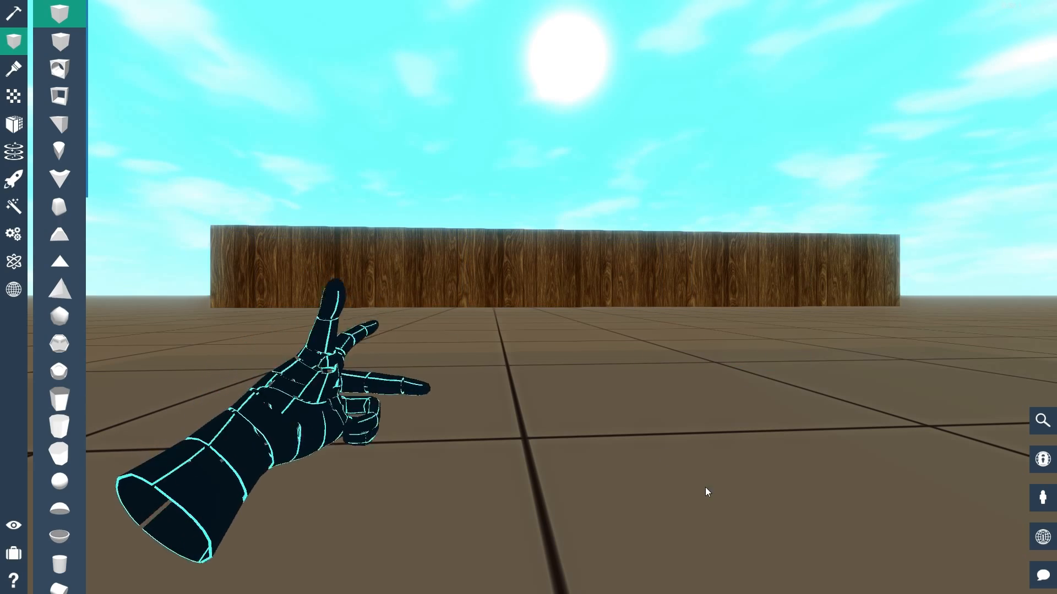
# - Clone the middle block of the row, raise the copy on top of it, and snap its position to the nearest multiple of 5
pyautogui.press('s')
pyautogui.moveTo(570, 482); pyautogui.dragTo(570, 482, button='right')
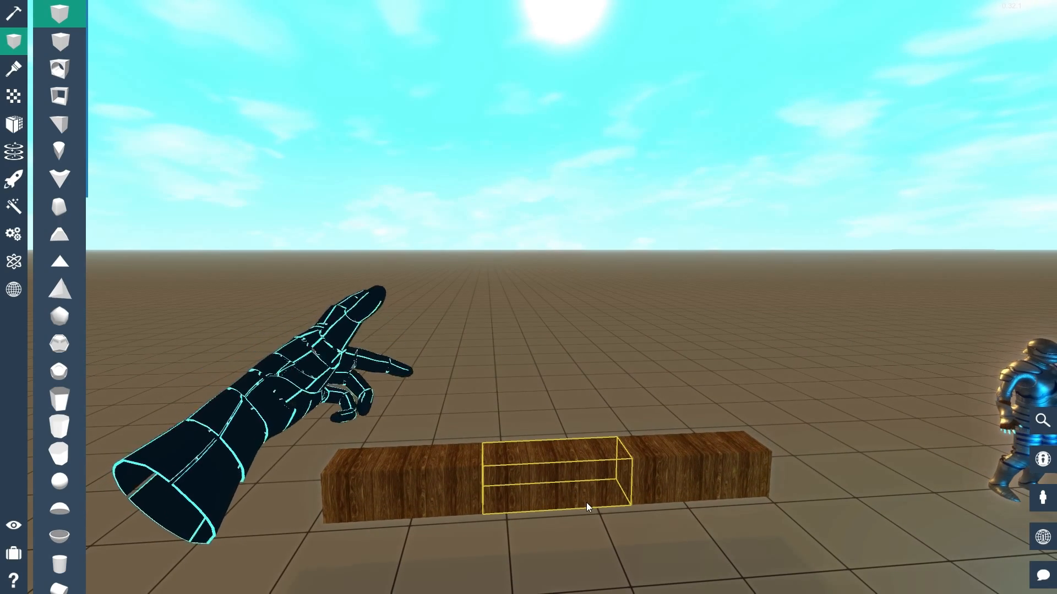
pyautogui.hotkey('ctrl', 'd')
pyautogui.press('pageup')
pyautogui.click(629, 560)
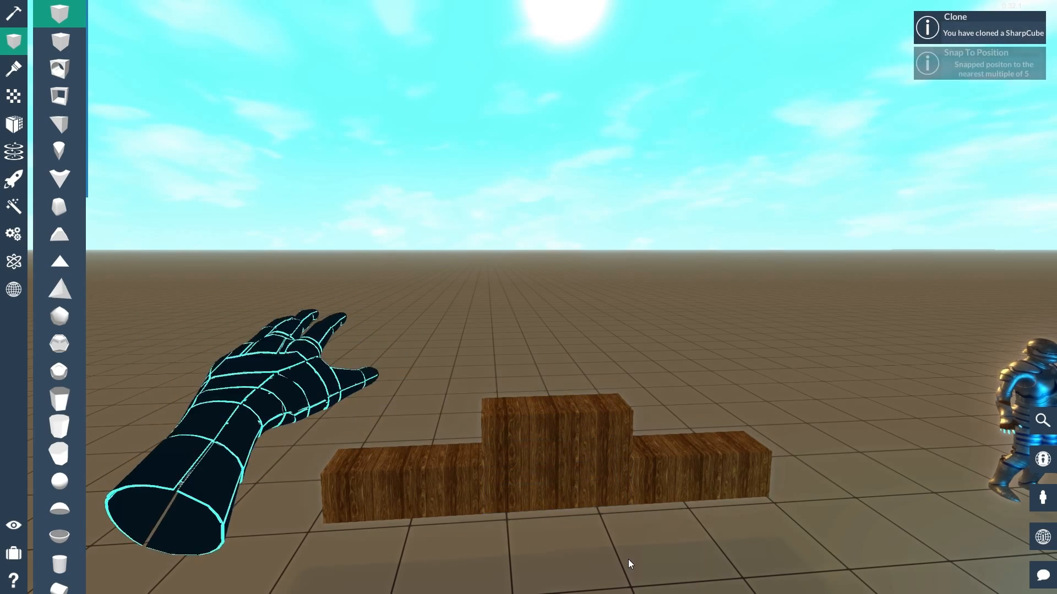
# - Delete the wooden blocks that form the stacked row
pyautogui.moveTo(629, 560); pyautogui.dragTo(629, 560, button='right')
pyautogui.press('w')
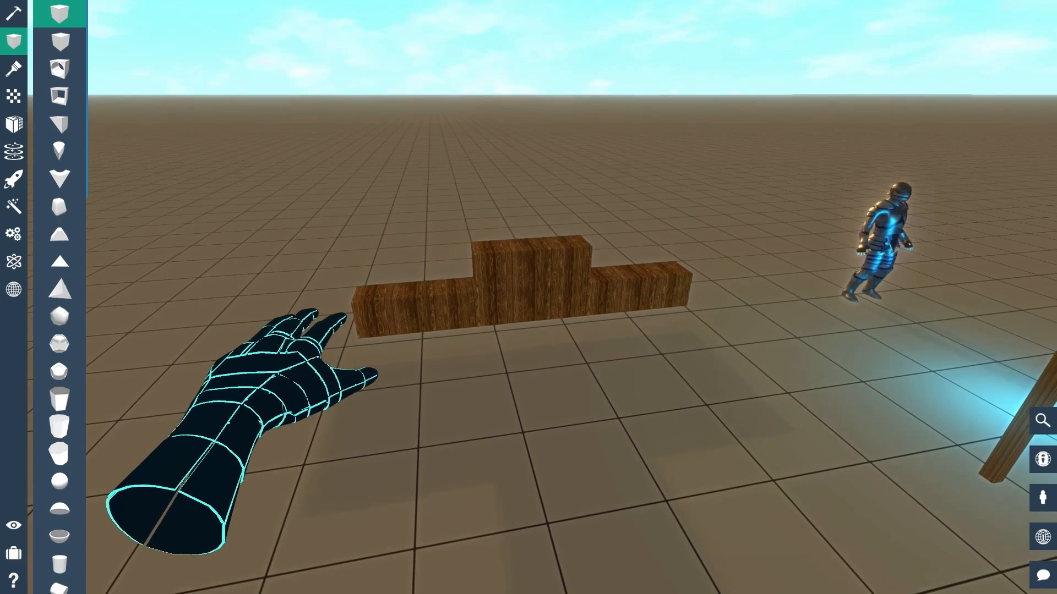
pyautogui.press('Delete')
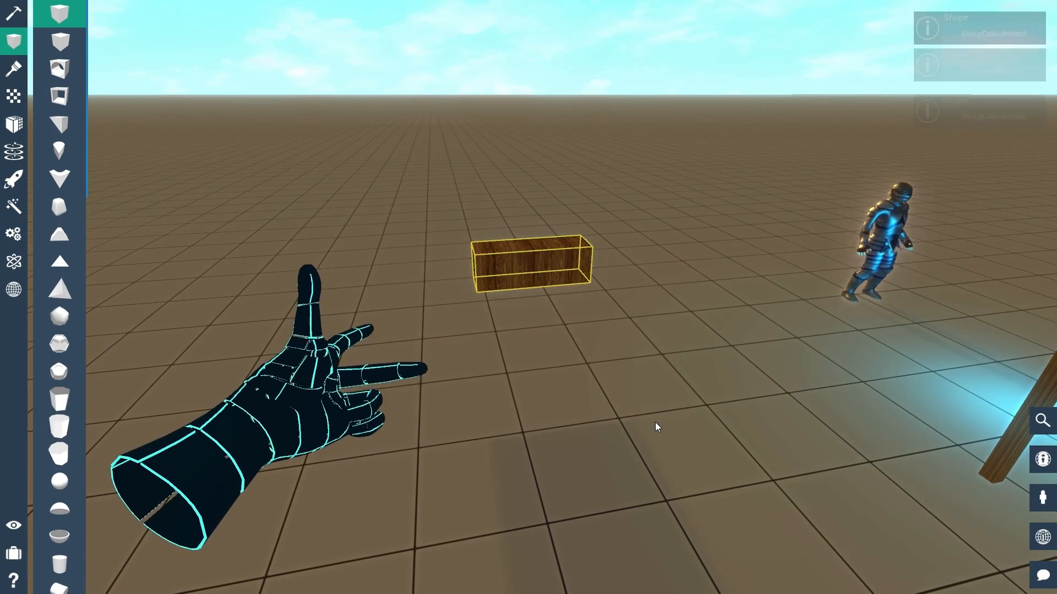
# - Clone the upright wooden post and shrink the copy's height to a short block around the post
pyautogui.moveTo(395, 343); pyautogui.dragTo(683, 269, button='right')
pyautogui.press('w')
pyautogui.press('w')
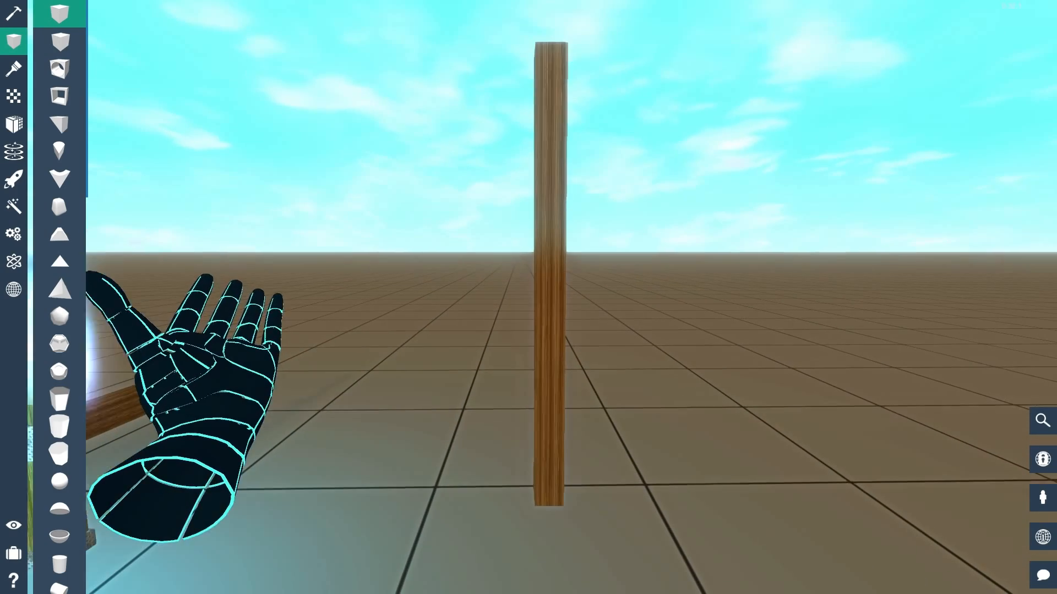
pyautogui.click(551, 260)
pyautogui.hotkey('ctrl', 'd')
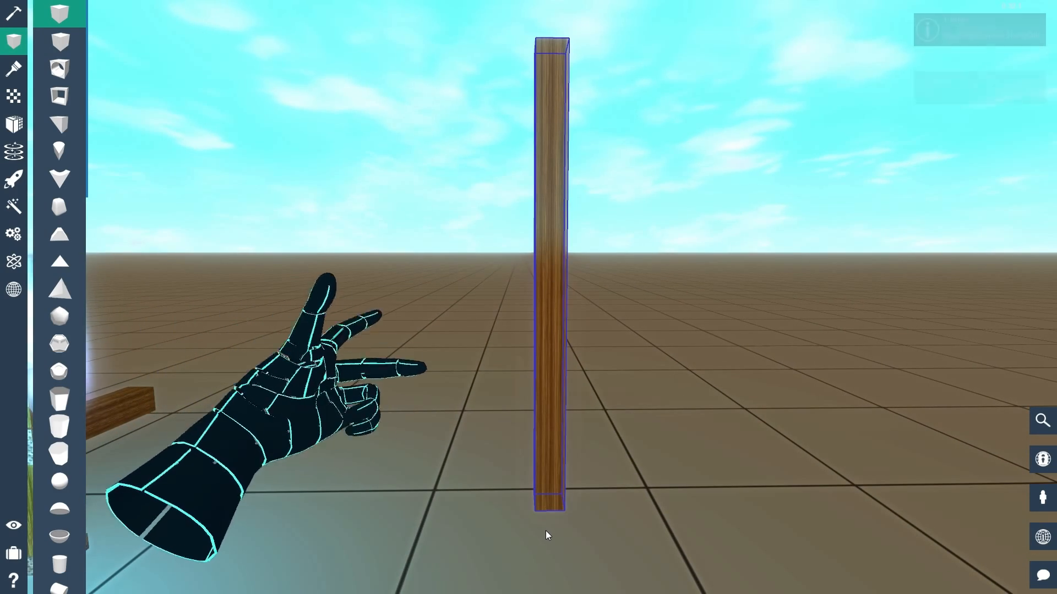
pyautogui.scroll(-3, 552, 531)
pyautogui.scroll(-10, 563, 533)
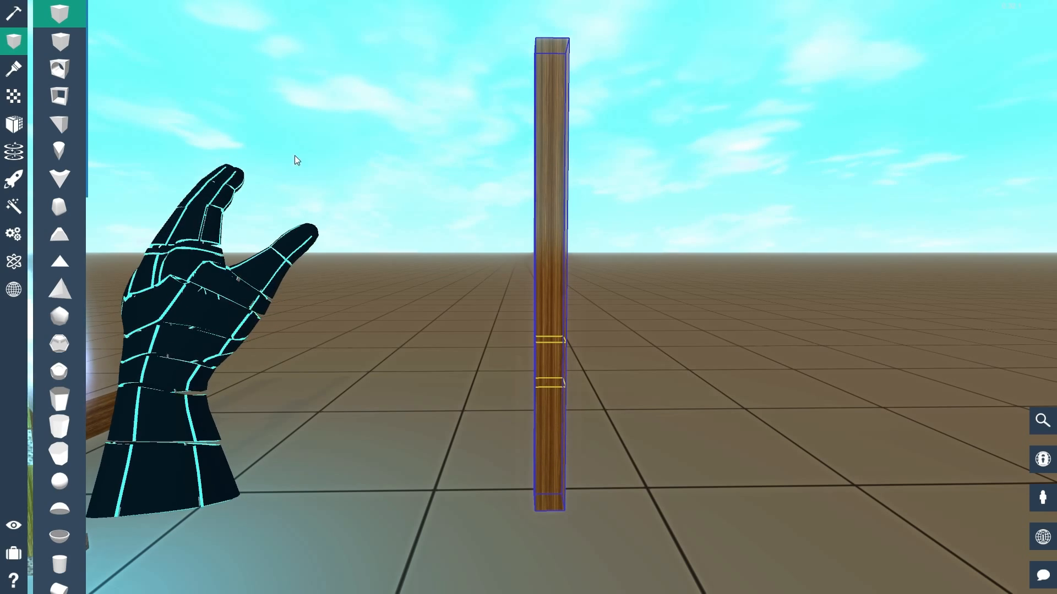
# - Widen the short block horizontally so that it wraps around the post on every side
pyautogui.press('Right')
pyautogui.press('d')
pyautogui.moveTo(694, 416); pyautogui.dragTo(528, 297, button='right')
pyautogui.press('Right')
pyautogui.press('Right')
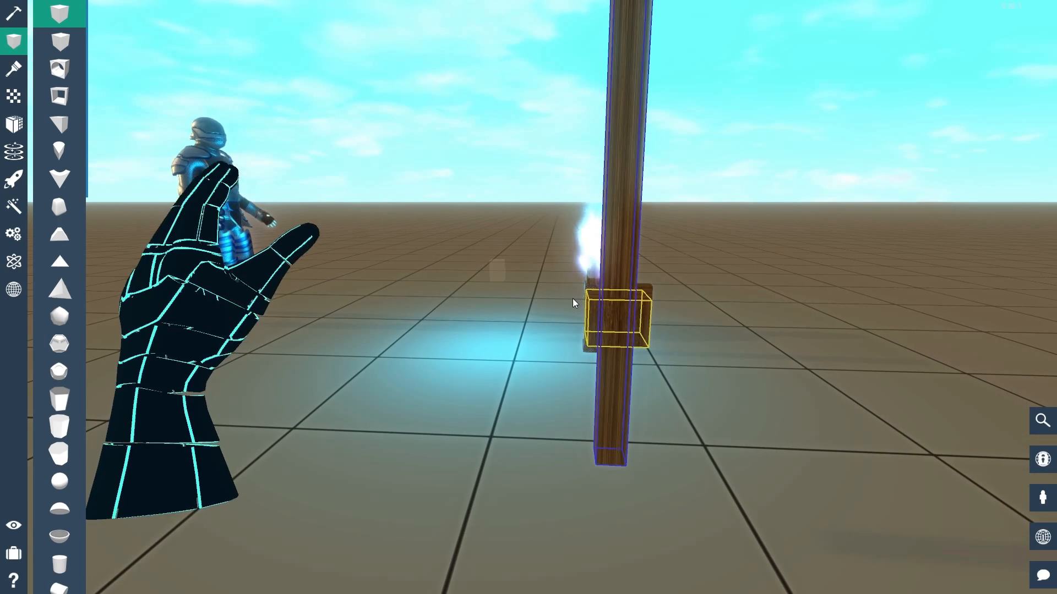
pyautogui.press('Left')
# - Move the short block down to the foot of the post
pyautogui.press('m')
pyautogui.press('Down')
pyautogui.press('Down')
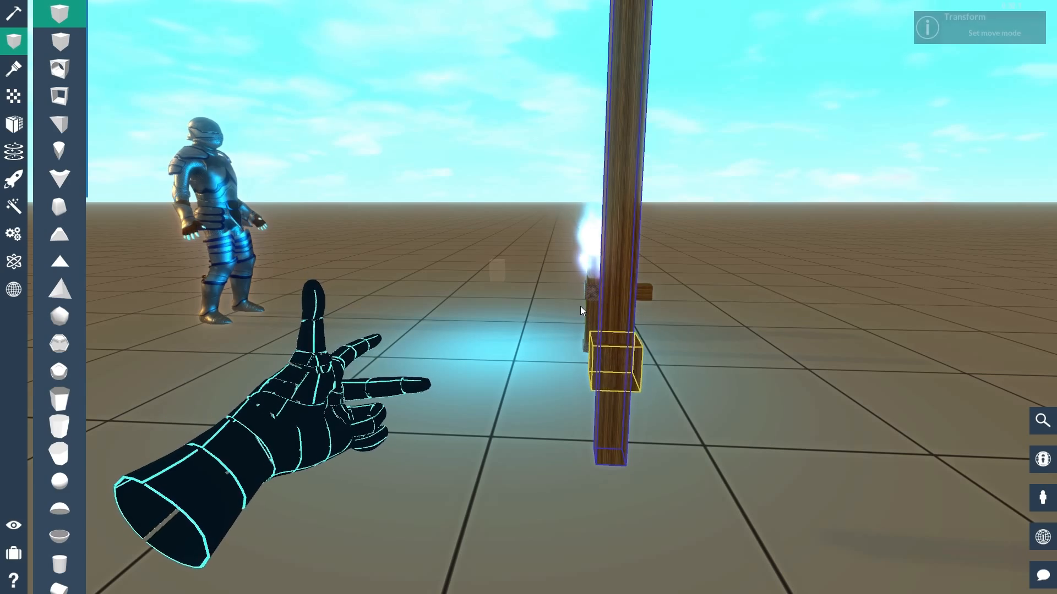
pyautogui.press('Down')
pyautogui.press('w')
pyautogui.moveTo(586, 302); pyautogui.dragTo(793, 254, button='right')
pyautogui.press('s')
pyautogui.press('d')
pyautogui.press('a')
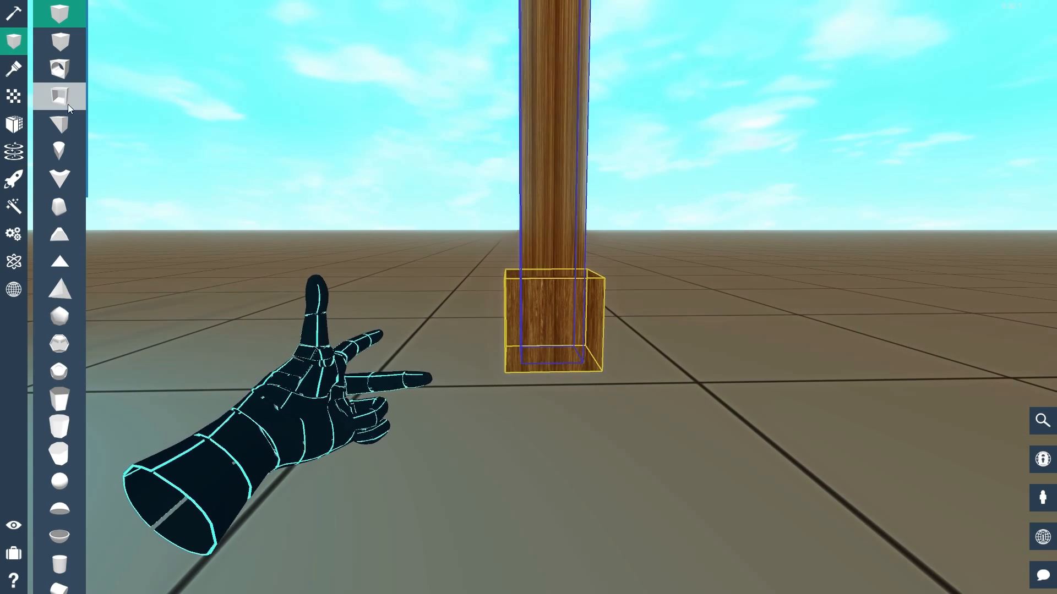
# - Try the AncientTiles, MetalPlate1, MetalFloor and Copper materials on the base block
pyautogui.click(21, 235)
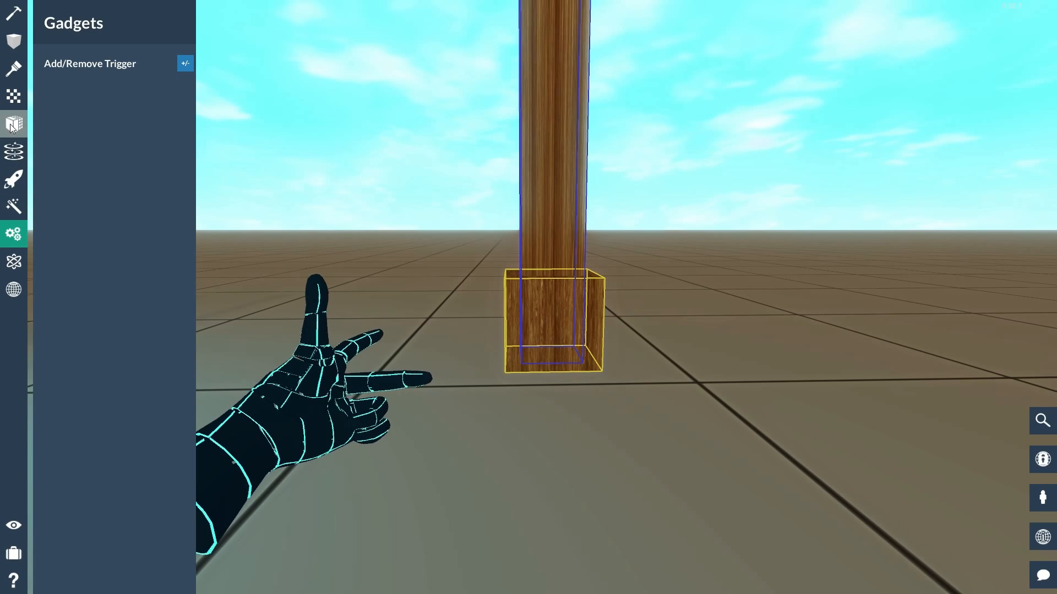
pyautogui.click(14, 96)
pyautogui.scroll(-4, 64, 329)
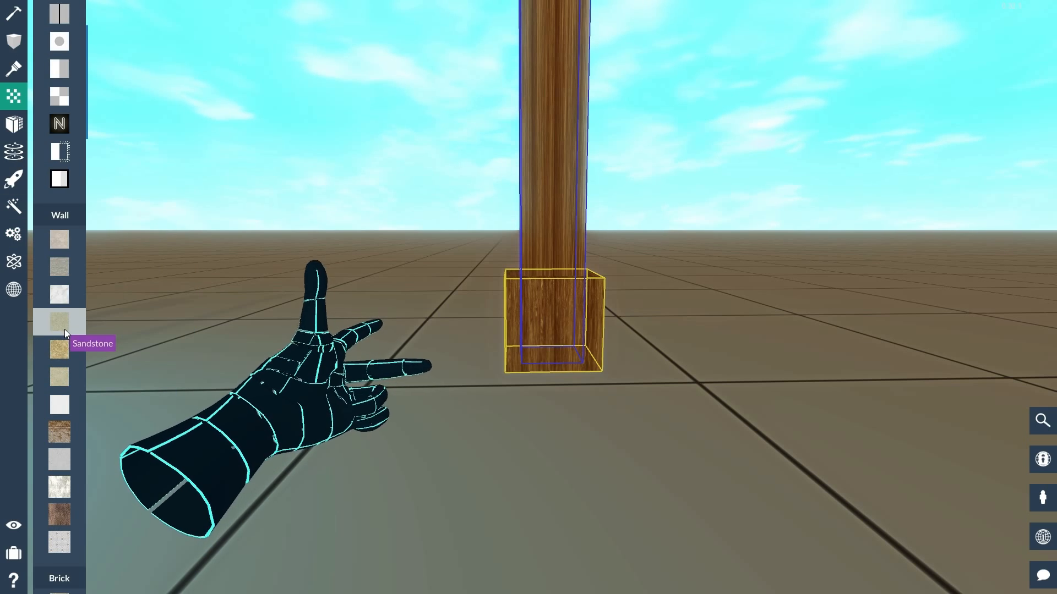
pyautogui.click(60, 364)
pyautogui.scroll(-6, 58, 359)
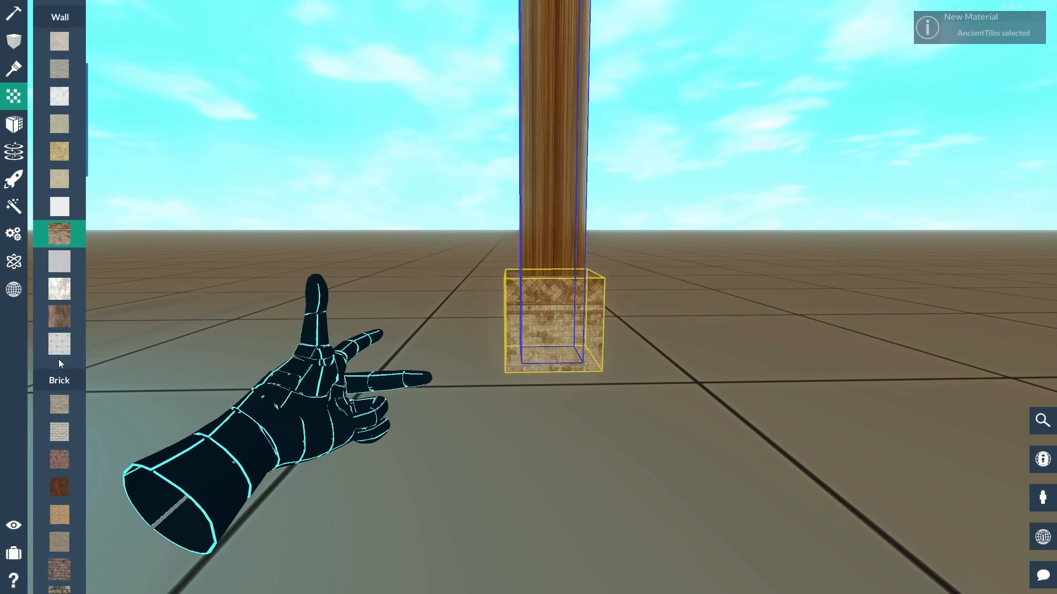
pyautogui.scroll(-10, 58, 355)
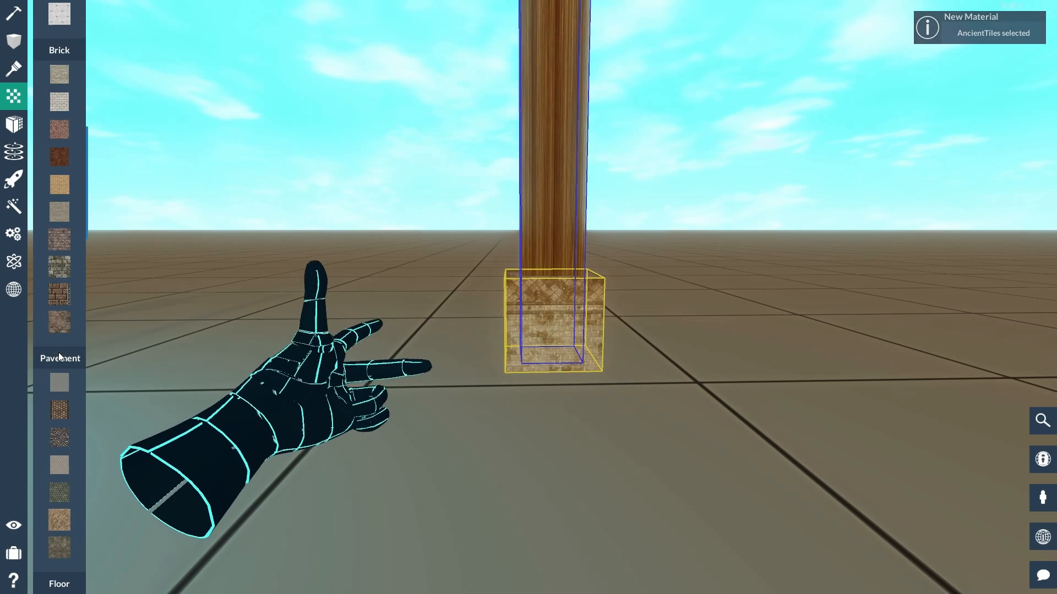
pyautogui.scroll(-1, 69, 363)
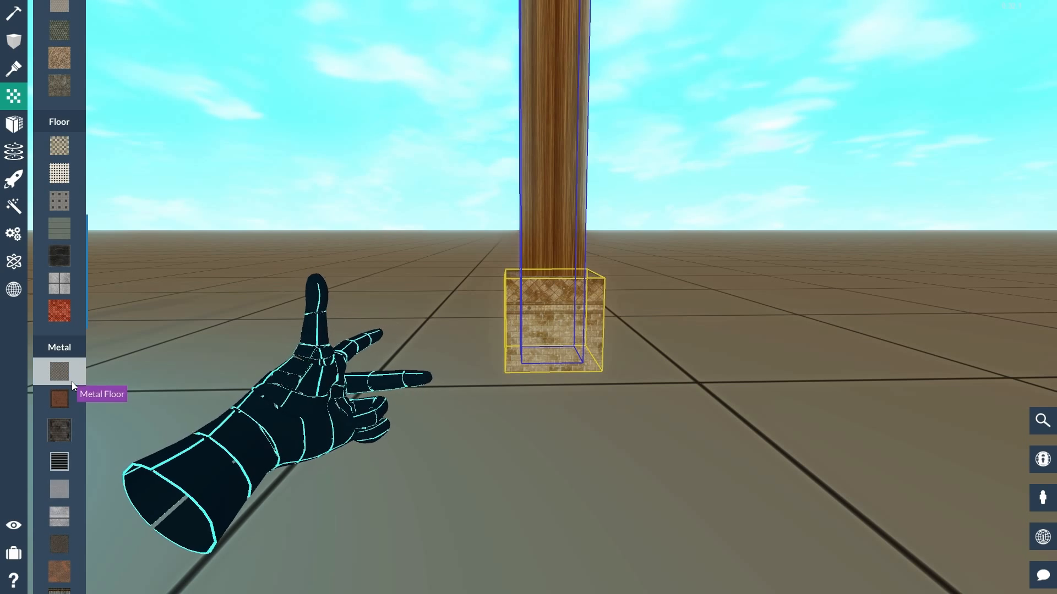
pyautogui.click(71, 396)
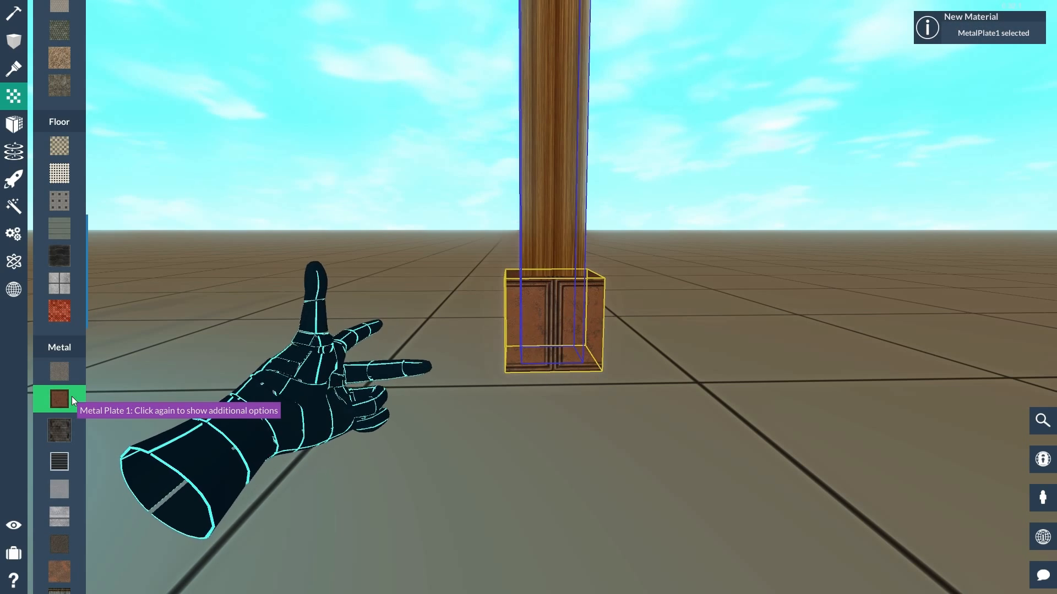
pyautogui.click(68, 375)
pyautogui.scroll(-3, 68, 385)
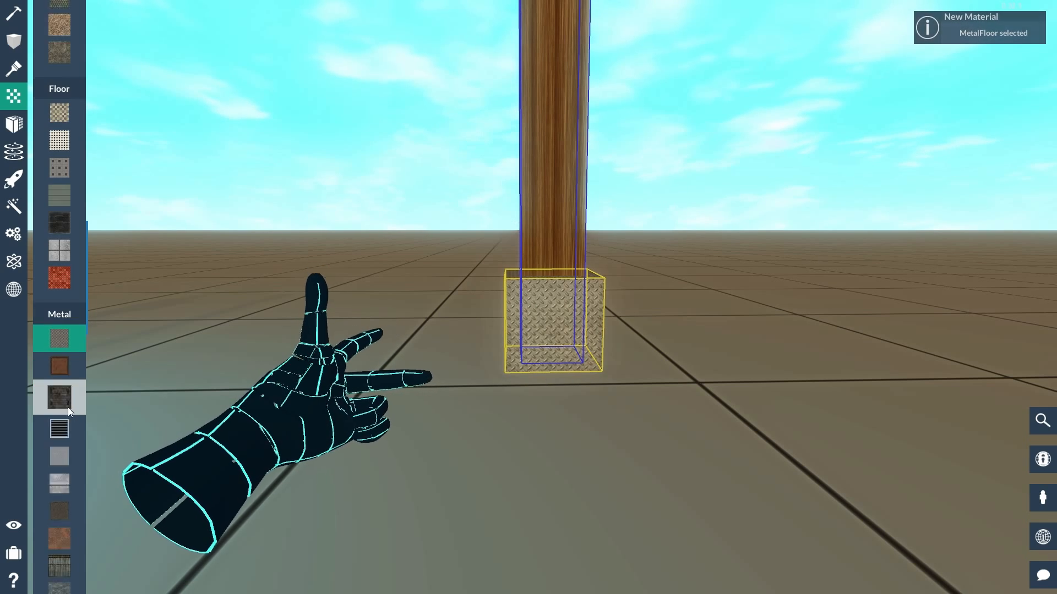
pyautogui.click(64, 465)
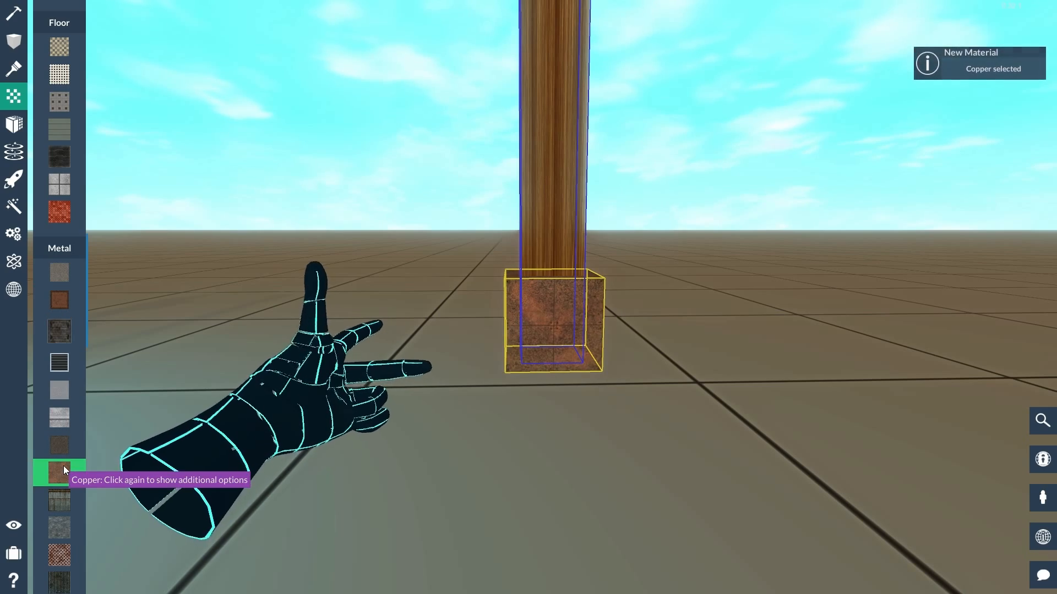
# - Apply the rusty perforated metal material from the Metal group to the base block
pyautogui.scroll(-3, 62, 471)
pyautogui.click(60, 458)
# - Inspect from several sides how the metal base block fits around the foot of the post
pyautogui.press('s')
pyautogui.moveTo(469, 326)
pyautogui.mouseDown(button='right')
pyautogui.moveTo(495, 323)
pyautogui.moveTo(535, 248)
pyautogui.moveTo(476, 308)
pyautogui.moveTo(407, 330)
pyautogui.moveTo(415, 247)
pyautogui.moveTo(426, 310)
pyautogui.moveTo(512, 265)
pyautogui.moveTo(504, 352)
pyautogui.moveTo(526, 259)
pyautogui.moveTo(504, 242)
pyautogui.moveTo(435, 244)
pyautogui.mouseUp(button='right')
pyautogui.press('w')
pyautogui.press('d')
pyautogui.press('w')
pyautogui.press('w')
pyautogui.press('s')
pyautogui.press('w')
pyautogui.press('s')
pyautogui.press('w')
pyautogui.press('space')
pyautogui.press('a')
pyautogui.press('s')
pyautogui.press('w')
pyautogui.press('s')
pyautogui.press('w')
# - Clone the metal base block and raise the copy to the upper part of the post
pyautogui.press('c')
pyautogui.press('pageup')
pyautogui.press('pageup')
pyautogui.press('pageup')
pyautogui.press('pageup')
pyautogui.press('pageup')
pyautogui.press('pageup')
pyautogui.press('pageup')
pyautogui.press('w')
pyautogui.press('d')
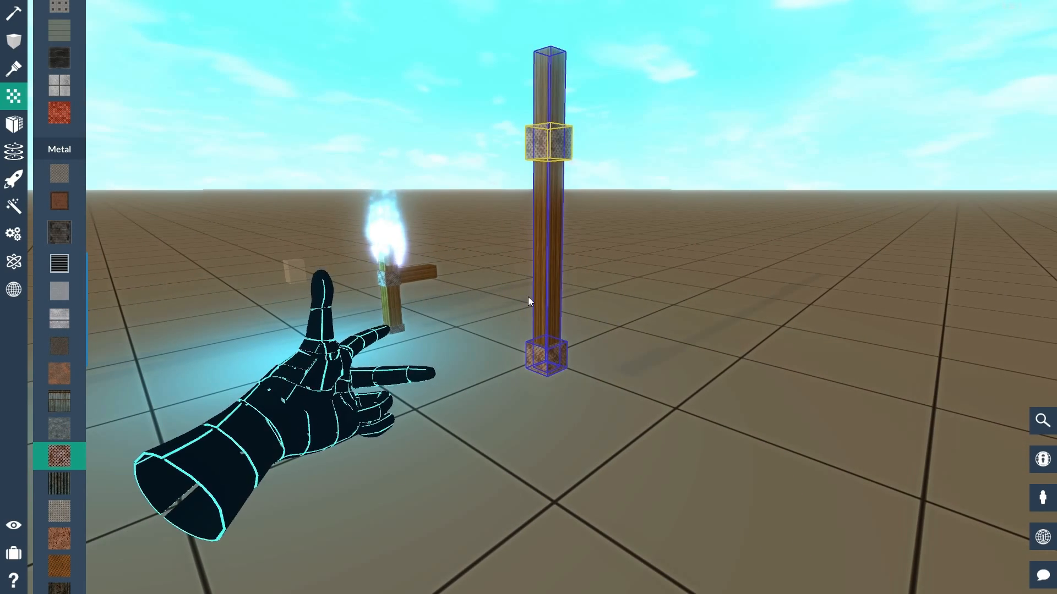
pyautogui.press('pageup')
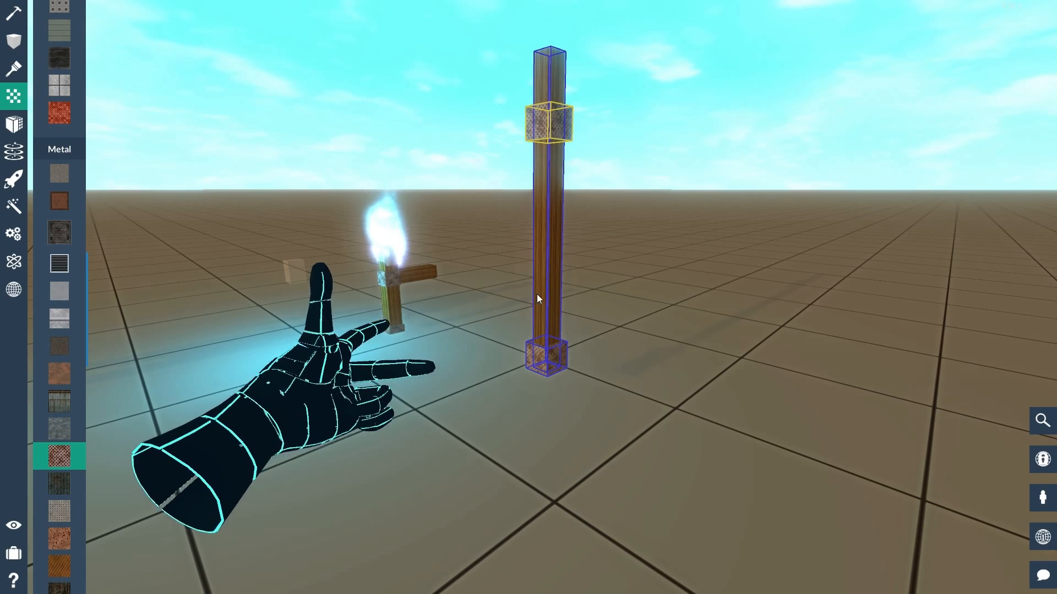
# - Check the upper metal block's height from close by and nudge it slightly higher on the post
pyautogui.moveTo(537, 294); pyautogui.dragTo(556, 312, button='right')
pyautogui.press('w')
pyautogui.press('d')
pyautogui.press('s')
pyautogui.press('w')
pyautogui.press('w')
pyautogui.press('space')
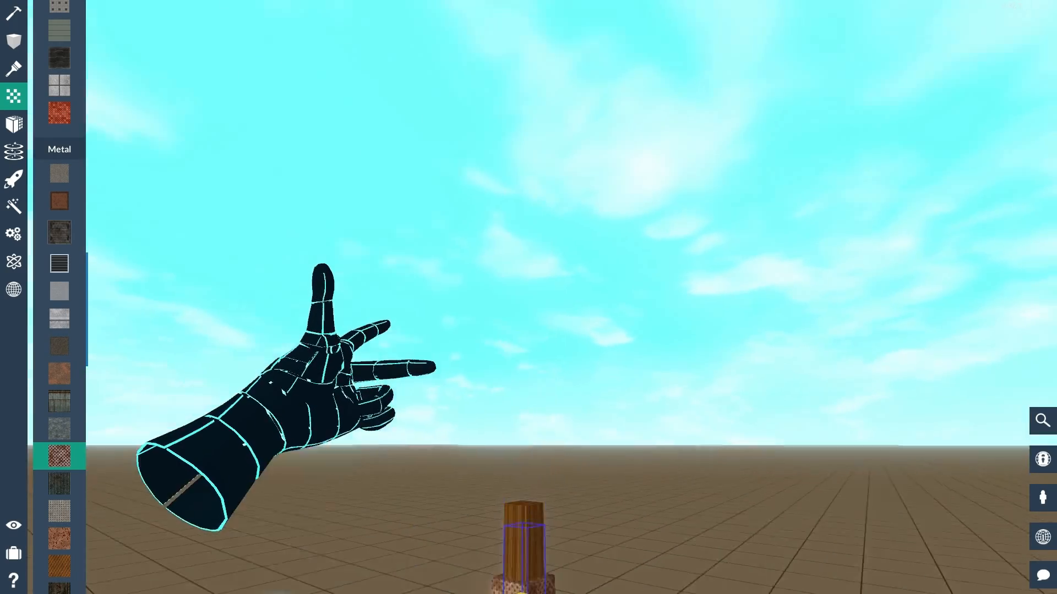
pyautogui.moveTo(528, 297); pyautogui.dragTo(528, 380)
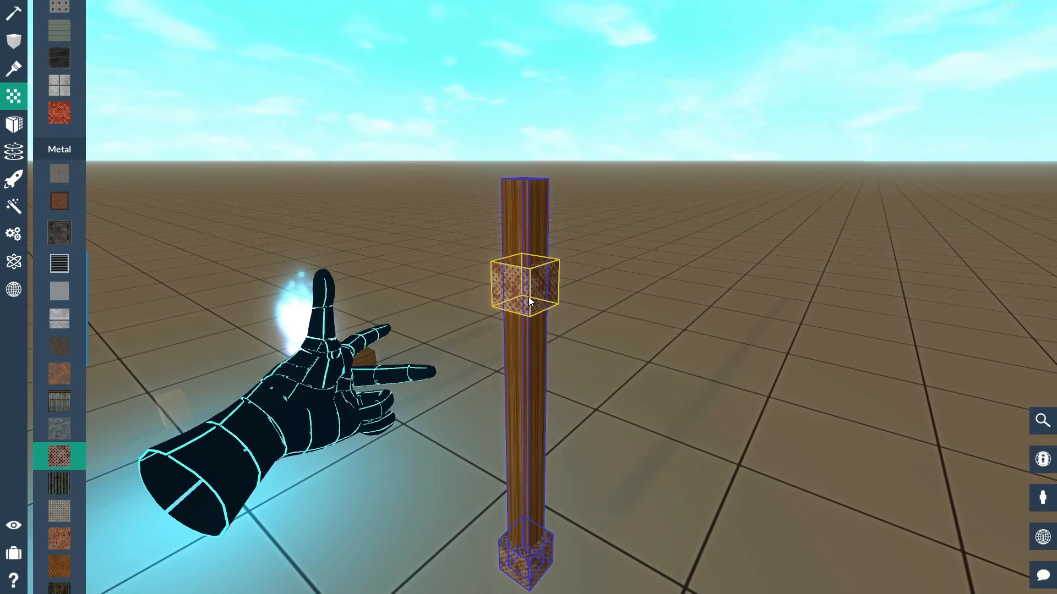
pyautogui.press('pageup')
# - Select the wooden post and look through the material library for its wood texture
pyautogui.click(519, 321)
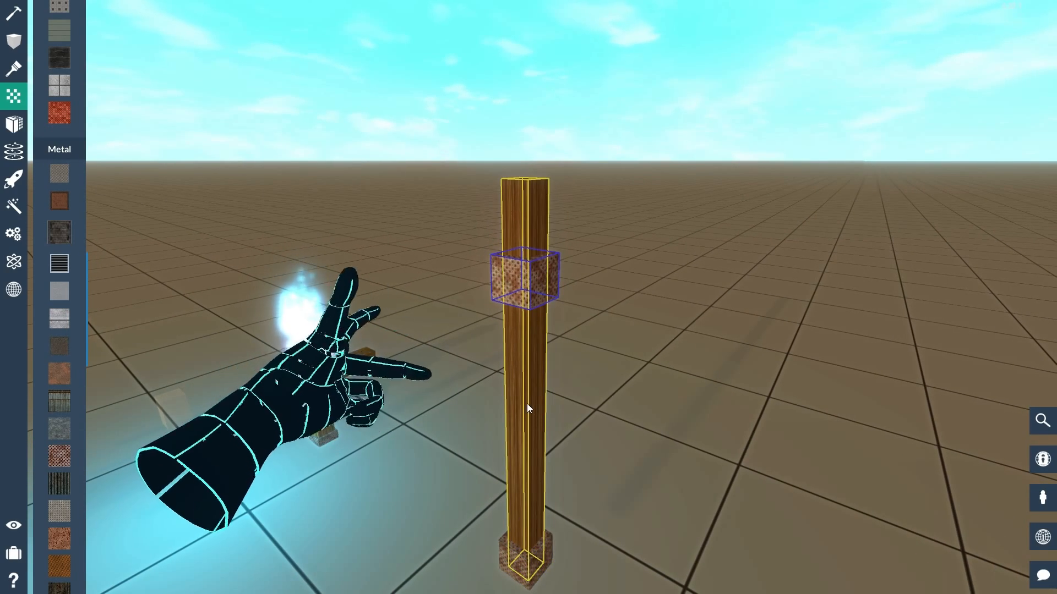
pyautogui.press('d')
pyautogui.moveTo(527, 404); pyautogui.dragTo(539, 292, button='right')
pyautogui.click(533, 297)
pyautogui.press('w')
pyautogui.click(555, 266)
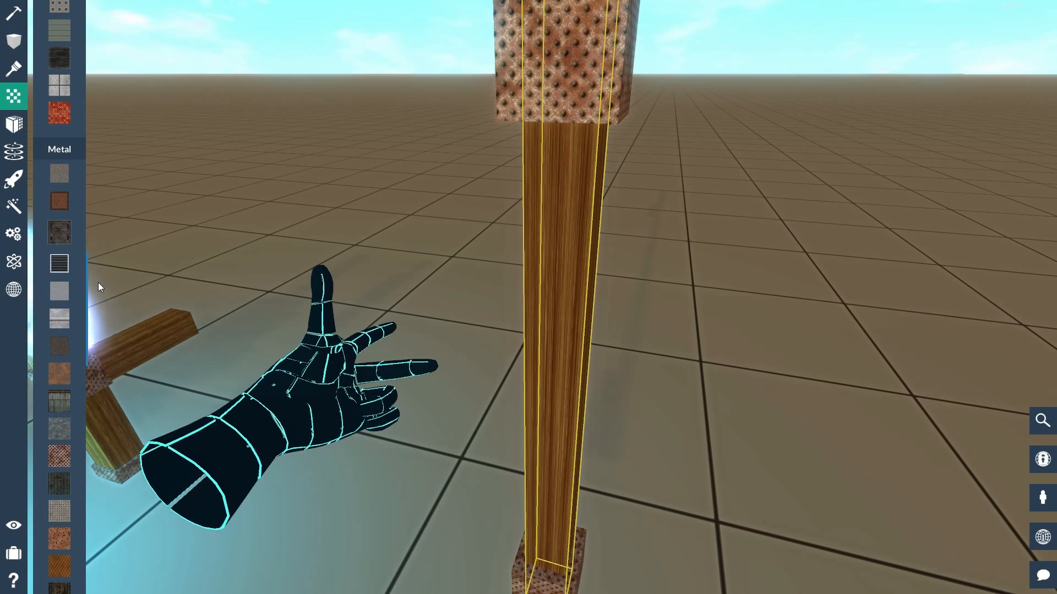
pyautogui.scroll(15, 59, 269)
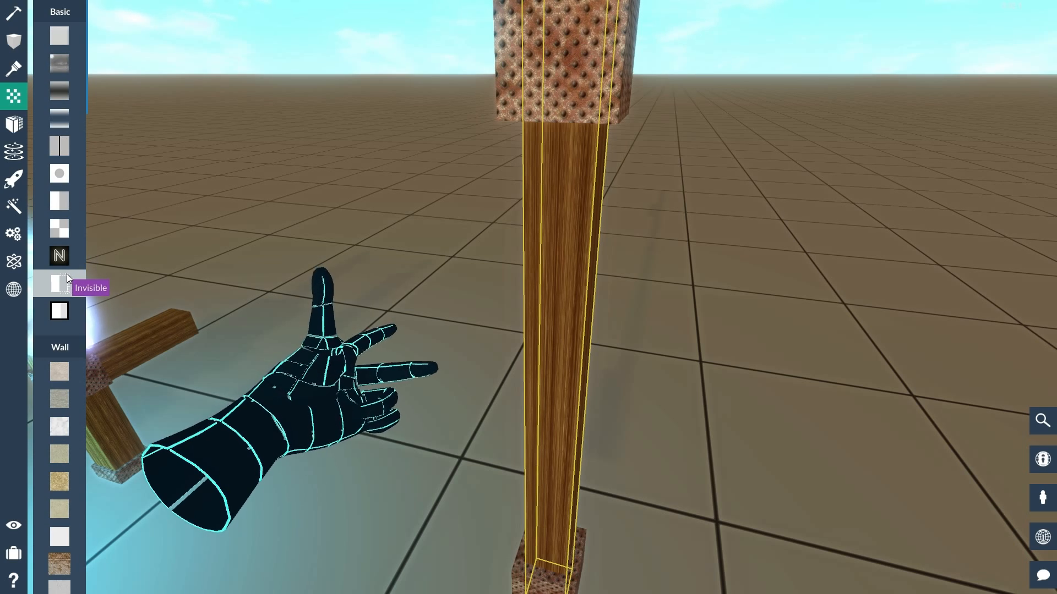
pyautogui.scroll(-8, 65, 272)
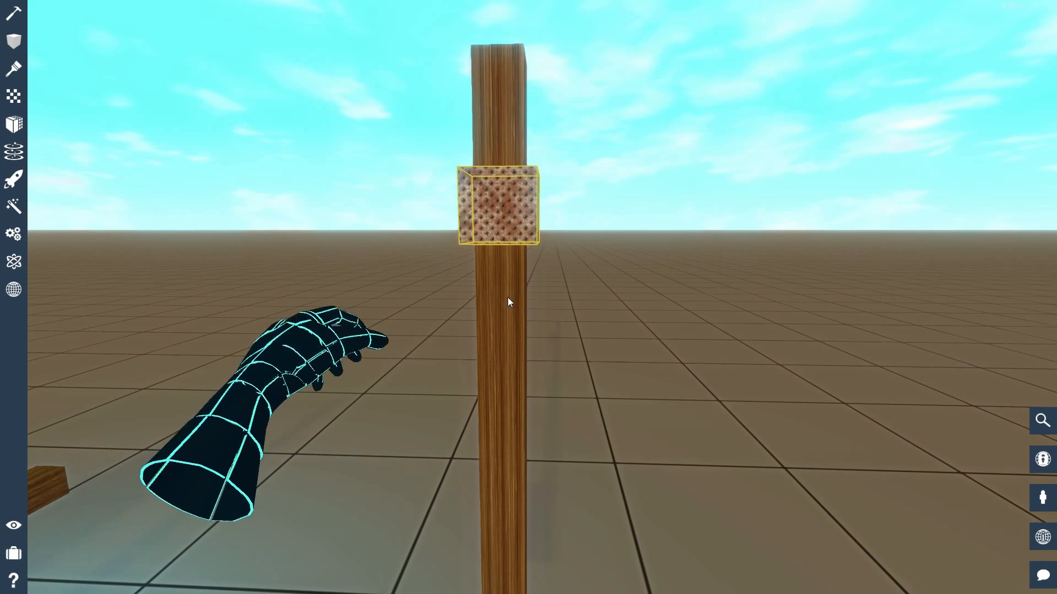
pyautogui.click(504, 326)
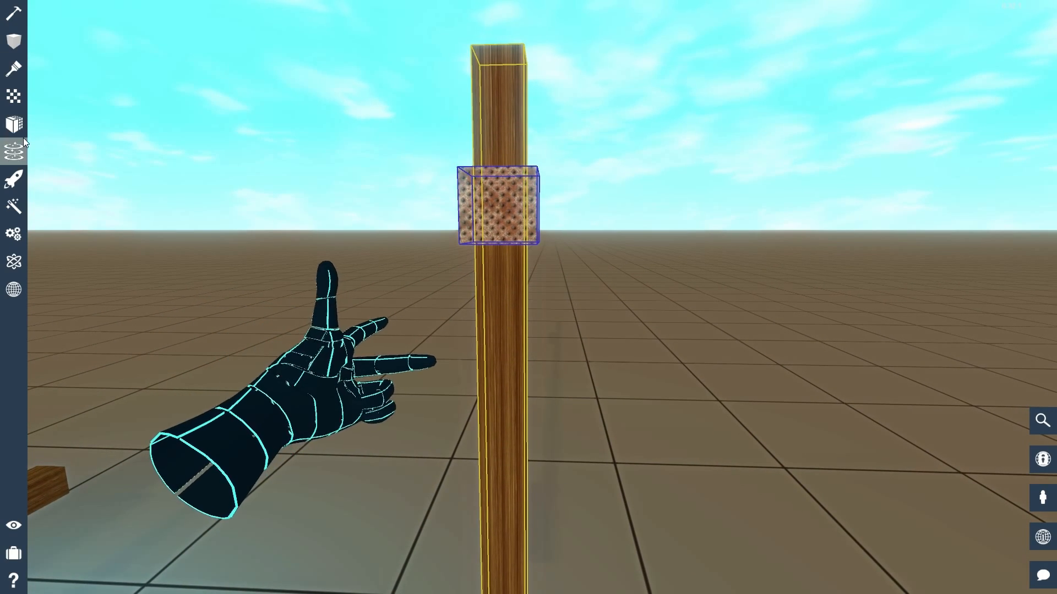
pyautogui.click(14, 96)
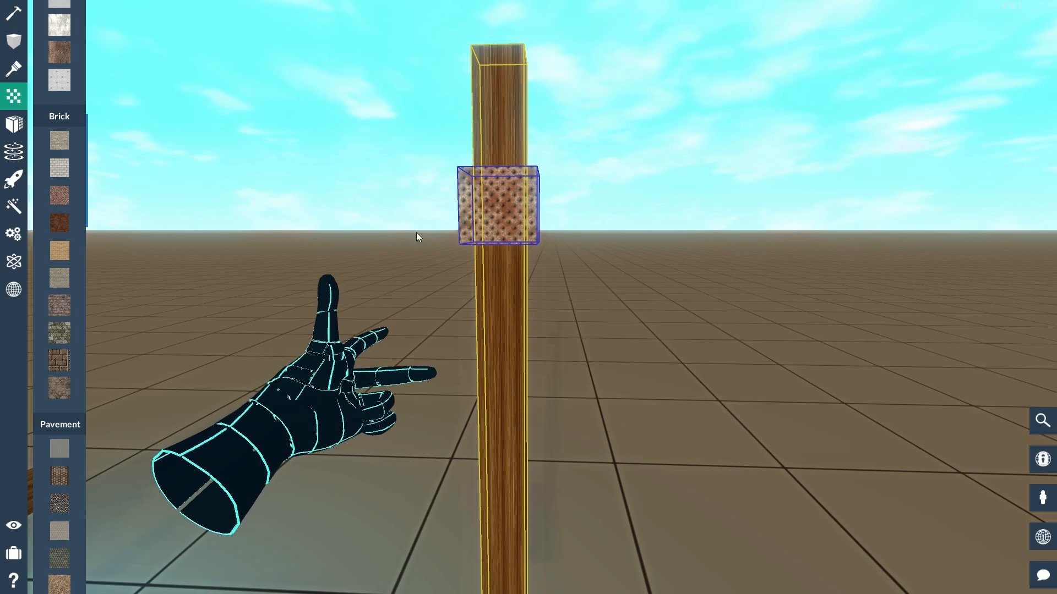
pyautogui.click(724, 262)
# - Examine the wood texture along the post from a distance and up close
pyautogui.moveTo(725, 262); pyautogui.dragTo(720, 310, button='right')
pyautogui.press('s')
pyautogui.press('d')
pyautogui.press('w')
pyautogui.press('s')
pyautogui.click(542, 228)
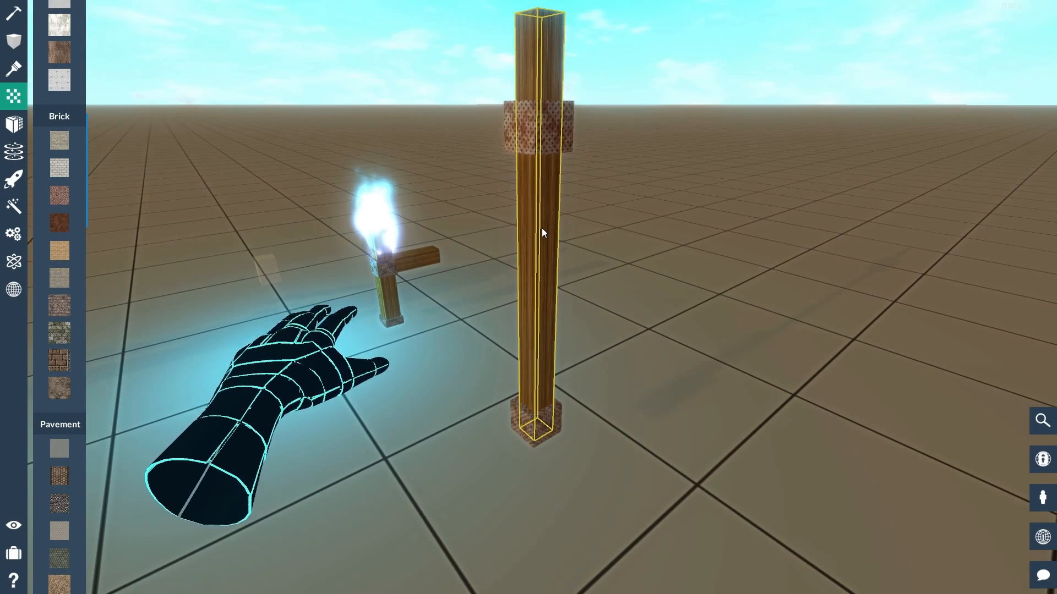
pyautogui.press('w')
pyautogui.moveTo(615, 217); pyautogui.dragTo(540, 176, button='right')
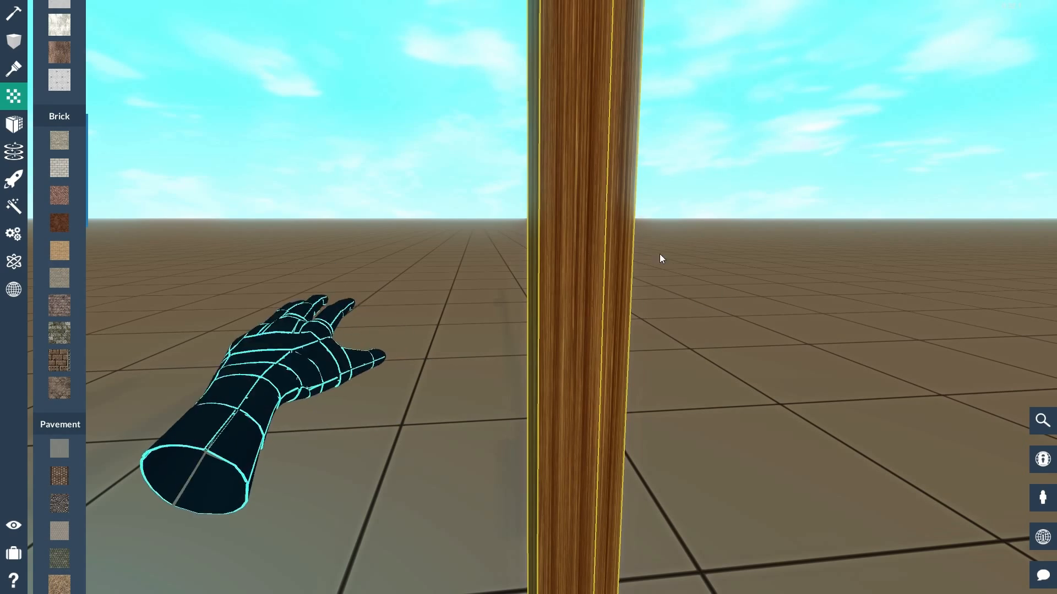
pyautogui.press('d')
pyautogui.moveTo(781, 295); pyautogui.dragTo(596, 180, button='right')
pyautogui.press('a')
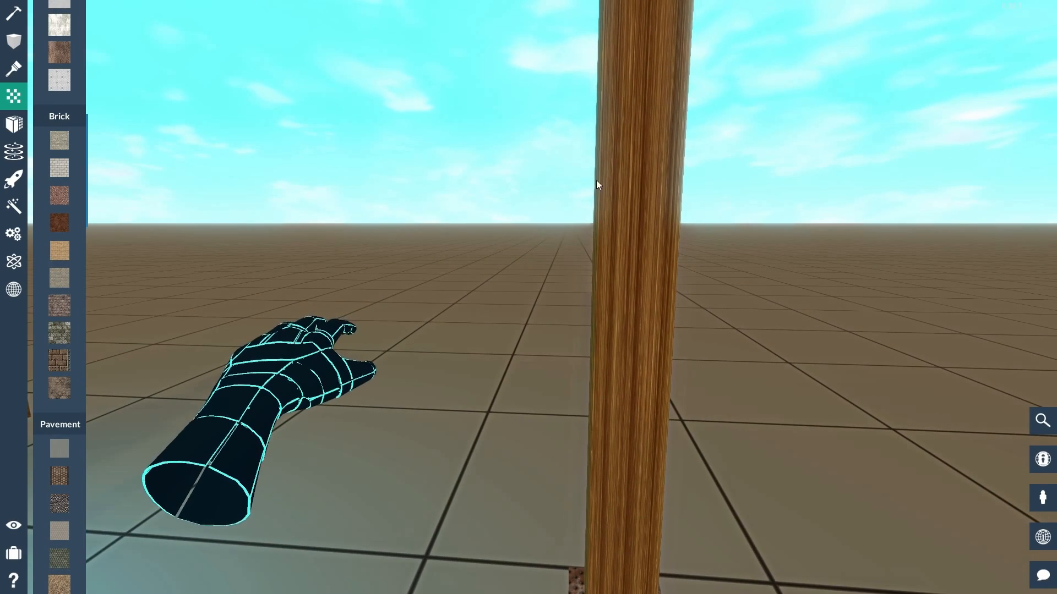
# - Open the texture options of the post's Wood material and set its tile Y value to 45.1
pyautogui.scroll(-11, 60, 380)
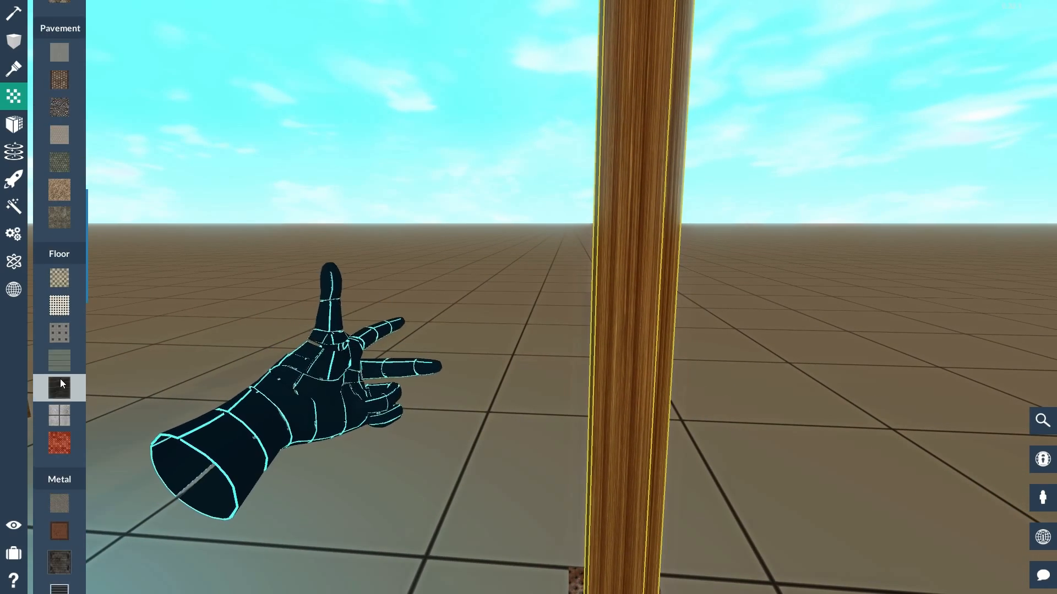
pyautogui.scroll(-10, 60, 378)
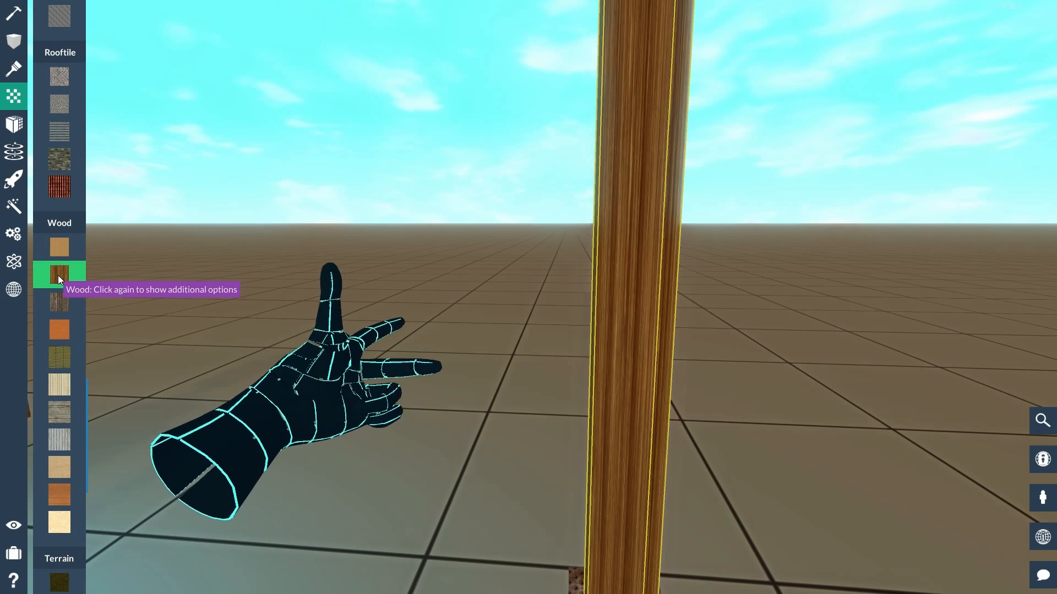
pyautogui.click(58, 275)
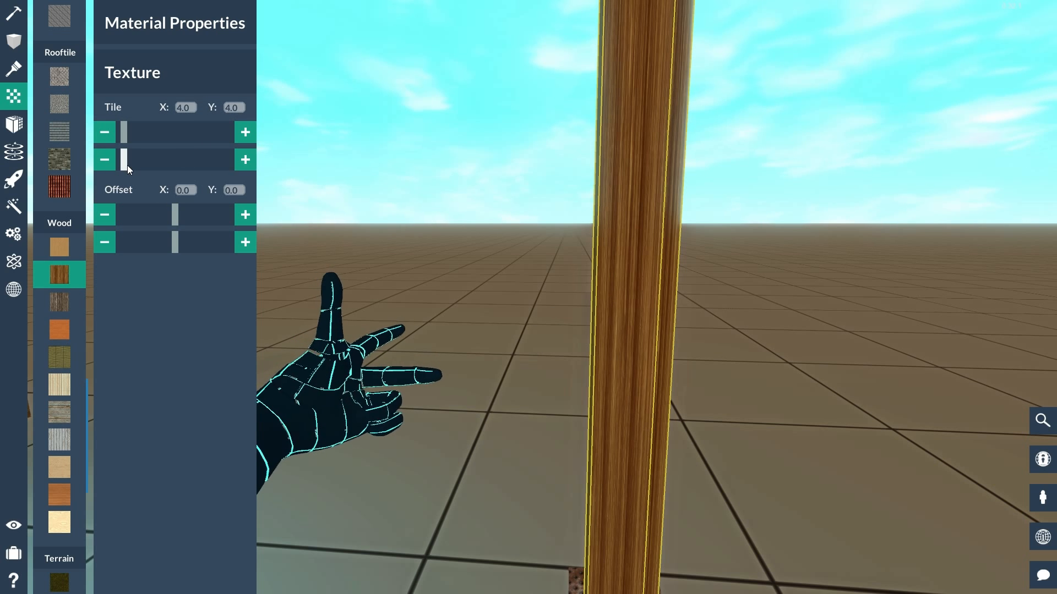
pyautogui.moveTo(129, 167); pyautogui.dragTo(172, 166)
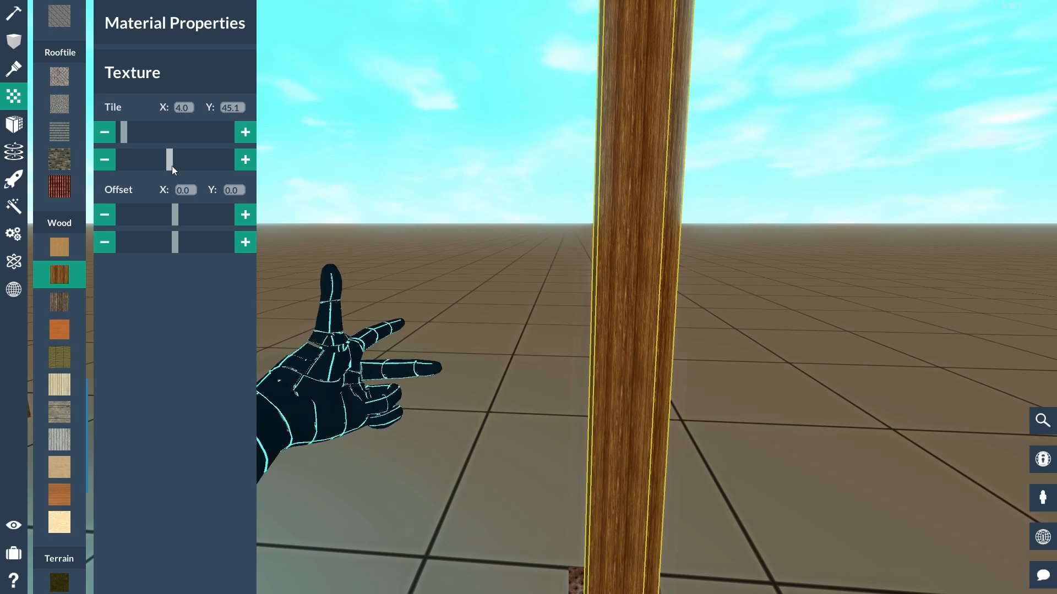
# - Lower the tile X value of the post's wood texture to 2.9, fine-tune it and deselect the post
pyautogui.click(377, 147)
pyautogui.press('d')
pyautogui.press('s')
pyautogui.moveTo(376, 146)
pyautogui.mouseDown(button='right')
pyautogui.moveTo(419, 163)
pyautogui.moveTo(377, 146)
pyautogui.mouseUp(button='right')
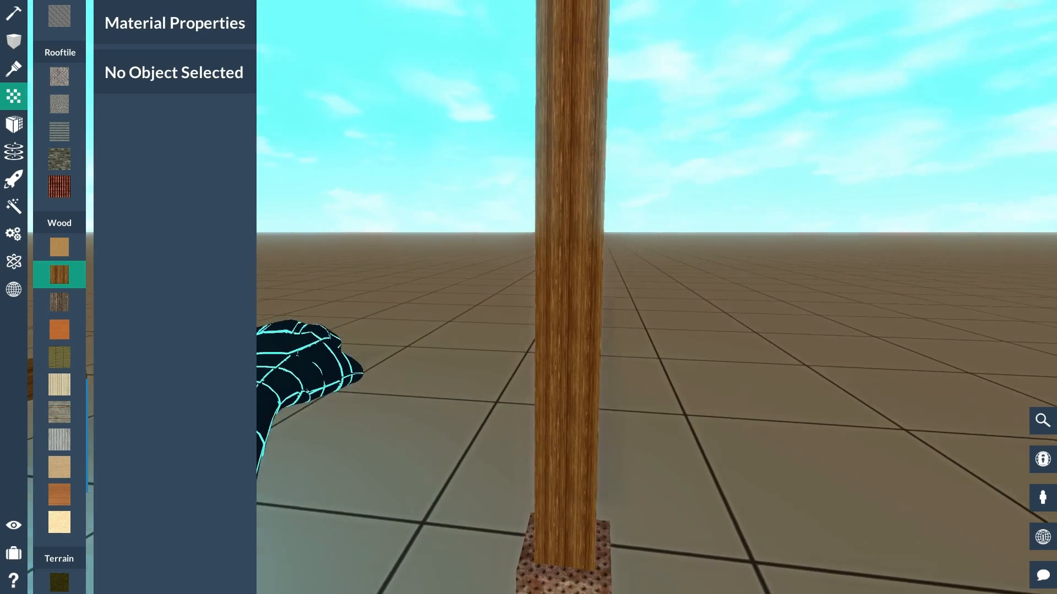
pyautogui.click(549, 277)
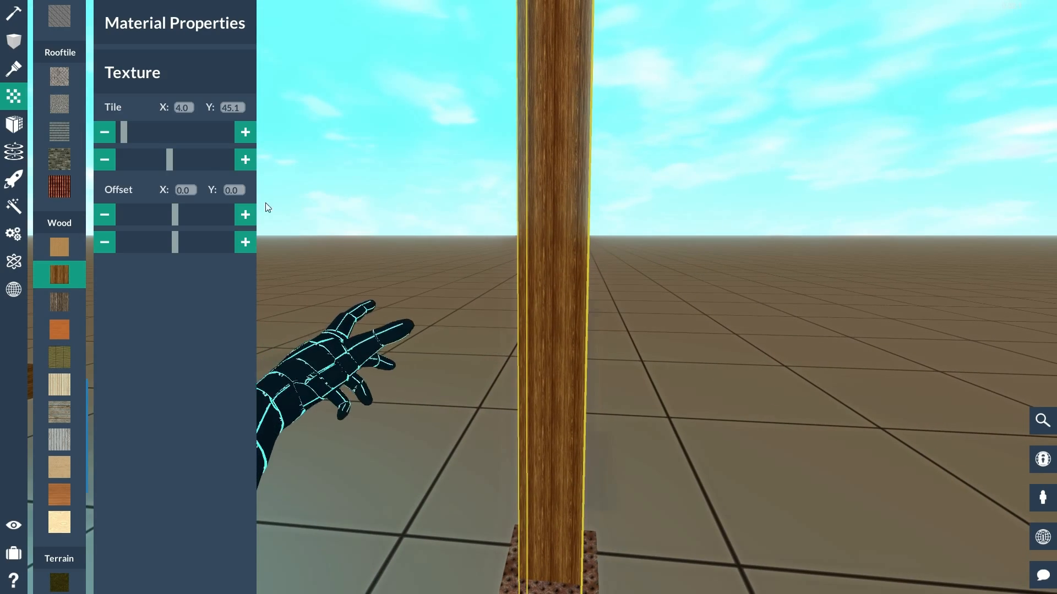
pyautogui.click(104, 132)
pyautogui.click(105, 132)
pyautogui.click(105, 132)
pyautogui.click(105, 132)
pyautogui.click(104, 132)
pyautogui.click(104, 132)
pyautogui.click(104, 132)
pyautogui.click(105, 132)
pyautogui.click(104, 132)
pyautogui.click(105, 132)
pyautogui.click(104, 132)
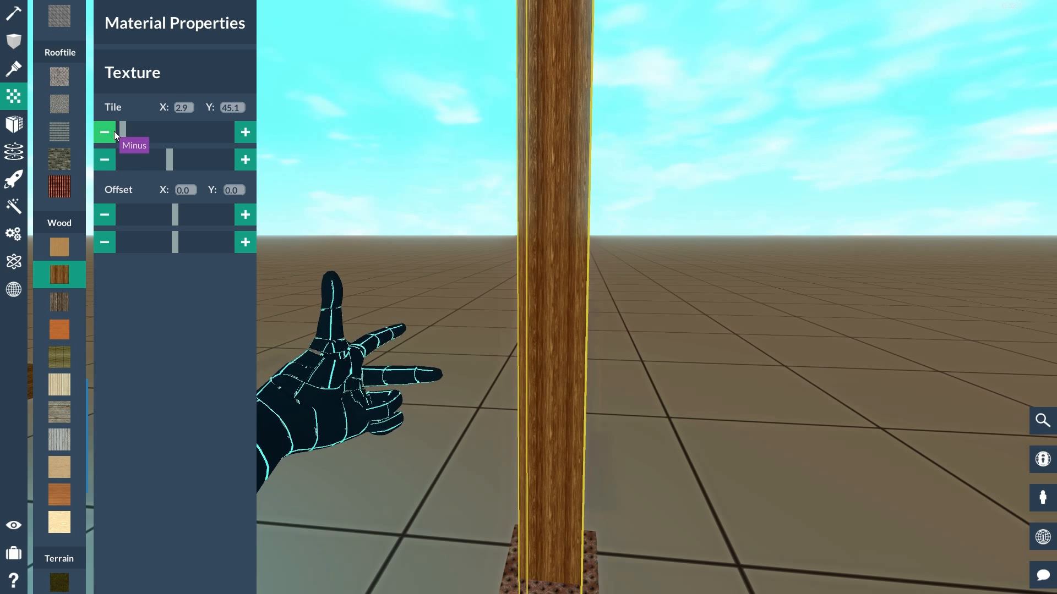
pyautogui.moveTo(125, 131); pyautogui.dragTo(124, 131)
pyautogui.click(664, 176)
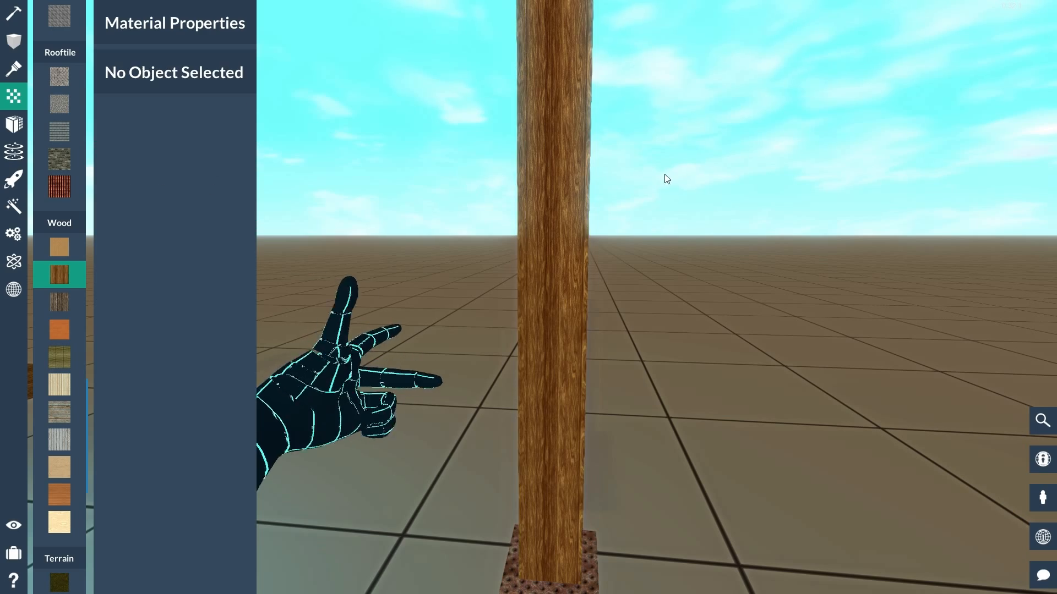
# - Look over the tall post from a distance and walk the character beside it in play mode to judge its scale
pyautogui.moveTo(664, 176); pyautogui.dragTo(506, 183, button='right')
pyautogui.press('d')
pyautogui.press('a')
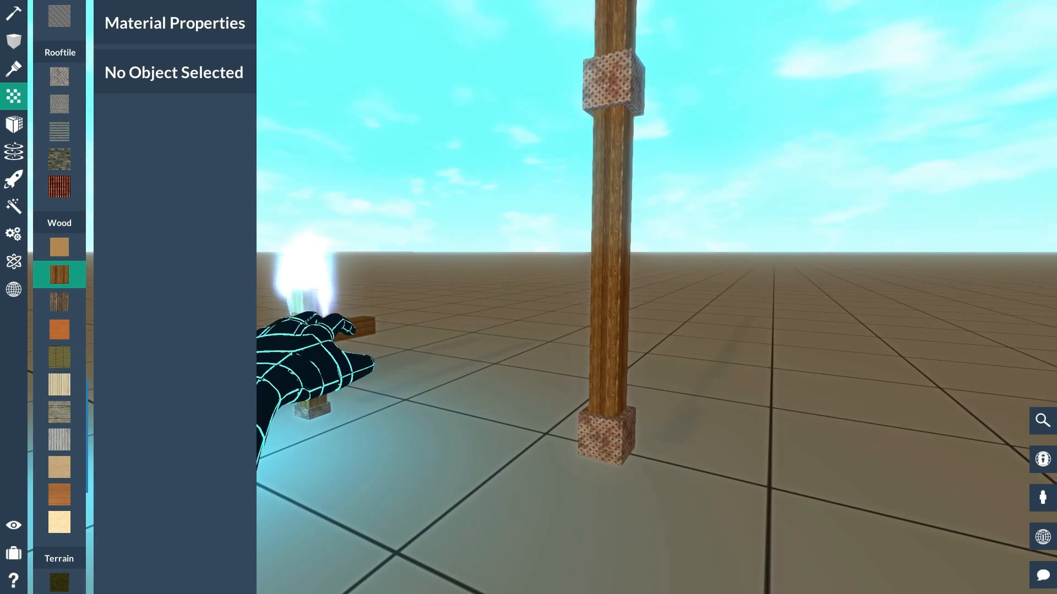
pyautogui.press('s')
pyautogui.moveTo(530, 297)
pyautogui.mouseDown(button='right')
pyautogui.moveTo(534, 385)
pyautogui.moveTo(419, 363)
pyautogui.moveTo(530, 297)
pyautogui.mouseUp(button='right')
pyautogui.press('w')
pyautogui.press('Tab')
pyautogui.press('w')
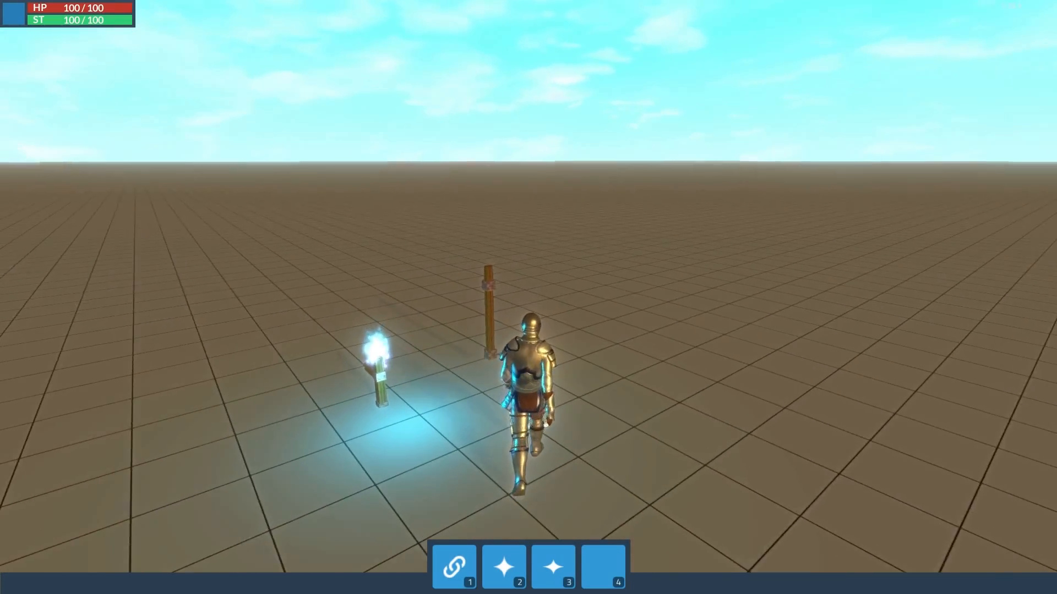
pyautogui.press('d')
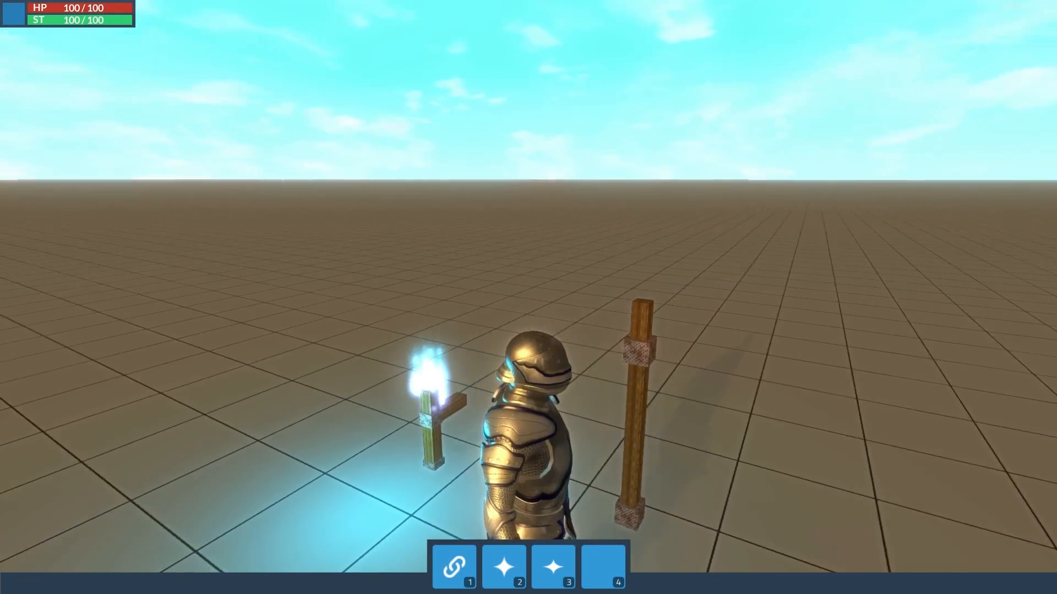
# - Return to edit mode, examine the parts of the small blue-flame torch and compare it with the post
pyautogui.press('Tab')
pyautogui.moveTo(530, 297); pyautogui.dragTo(639, 300, button='right')
pyautogui.press('s')
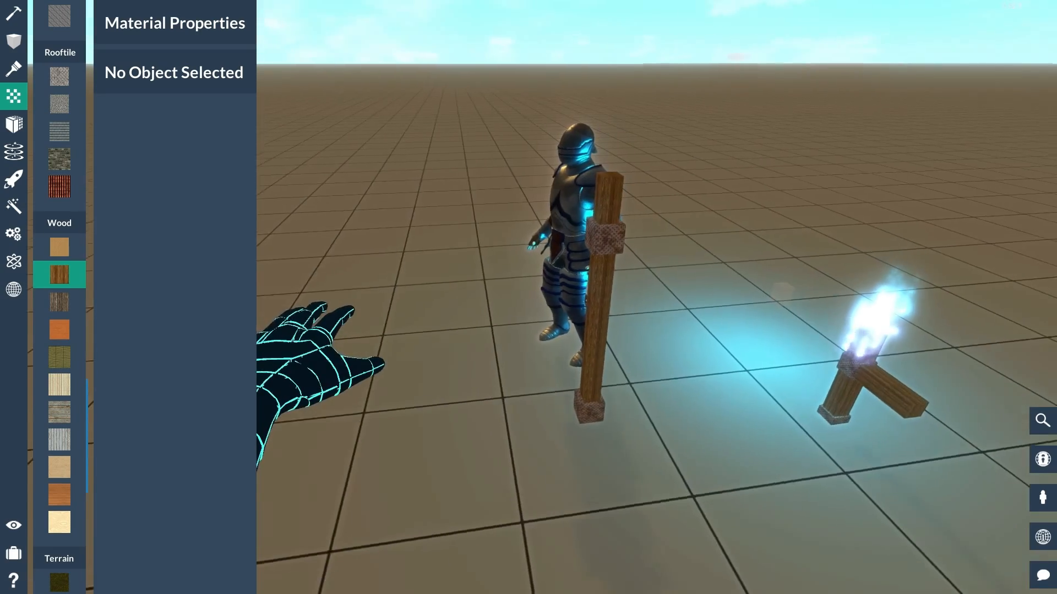
pyautogui.click(731, 308)
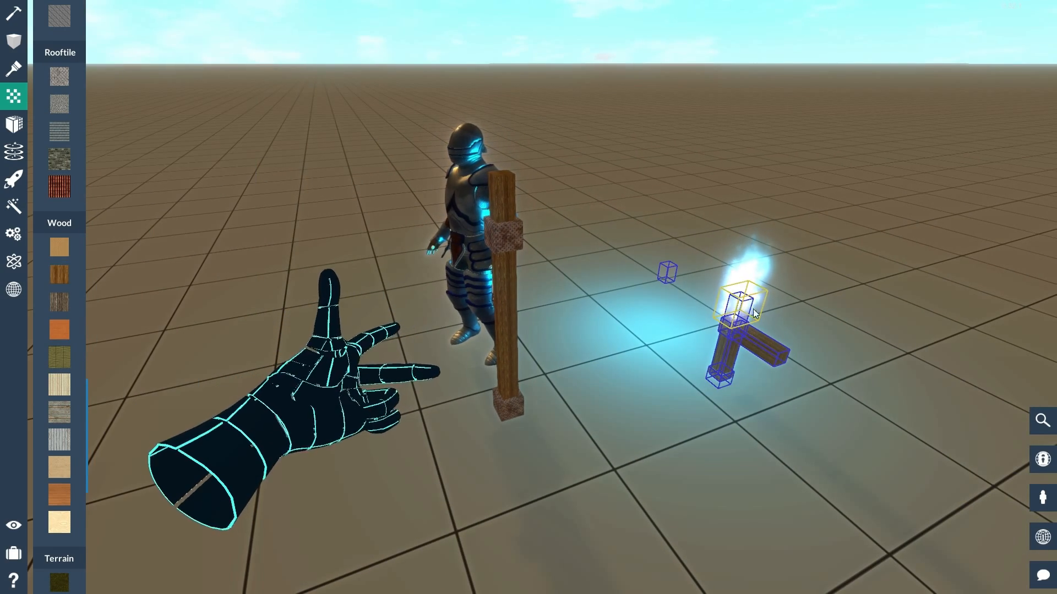
pyautogui.click(616, 325)
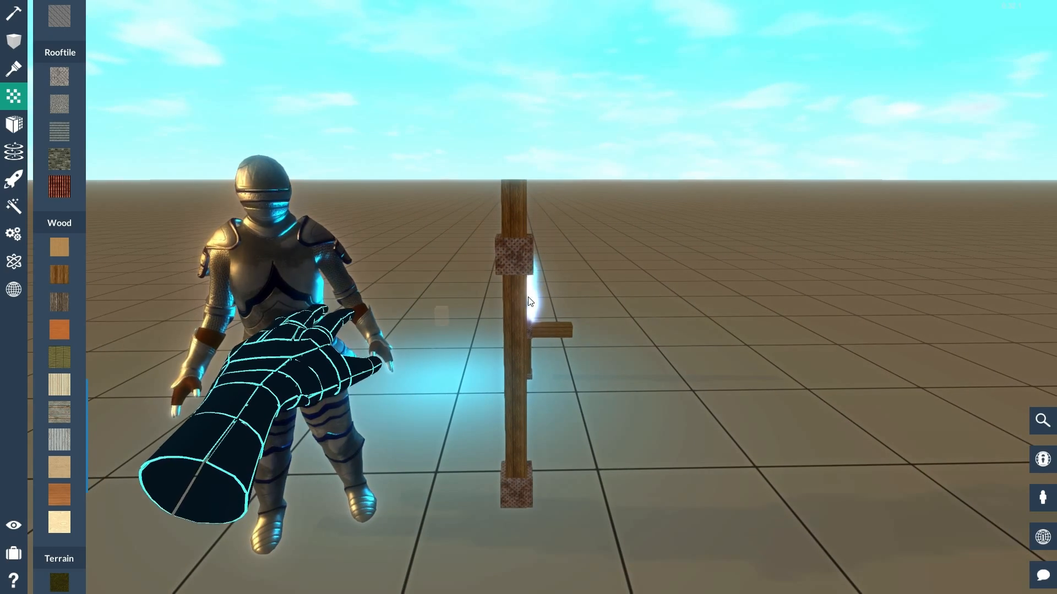
# - Look through the shape library and choose the Tear Drop shape
pyautogui.click(13, 41)
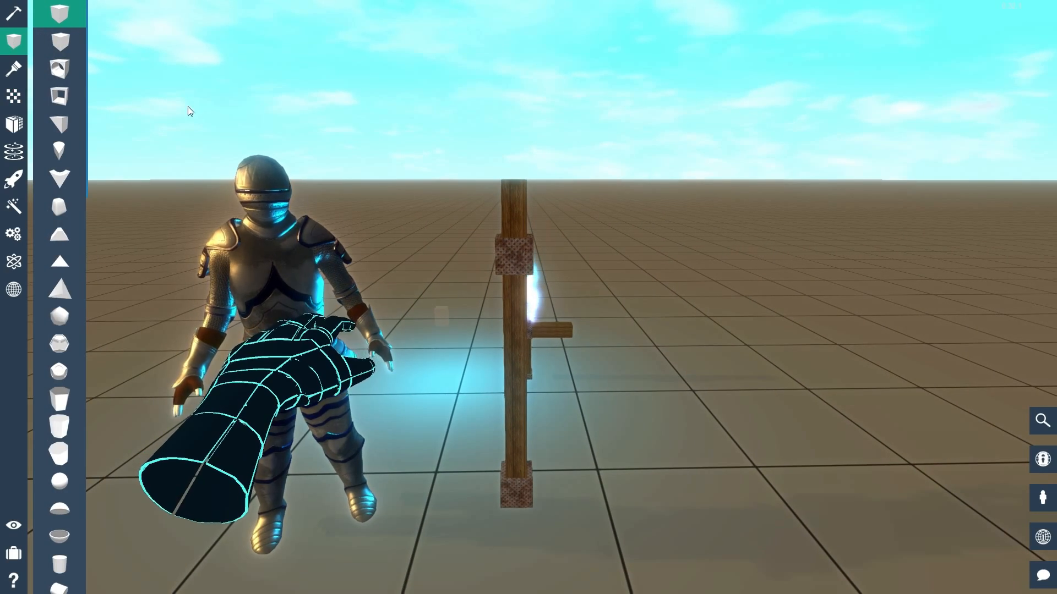
pyautogui.scroll(-1, 55, 322)
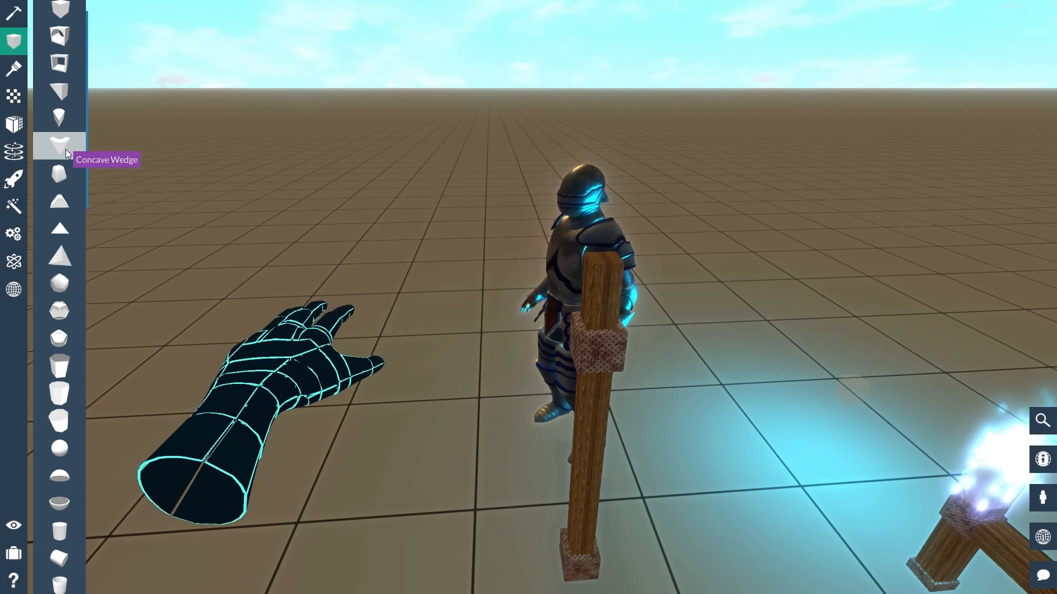
pyautogui.scroll(-2, 62, 238)
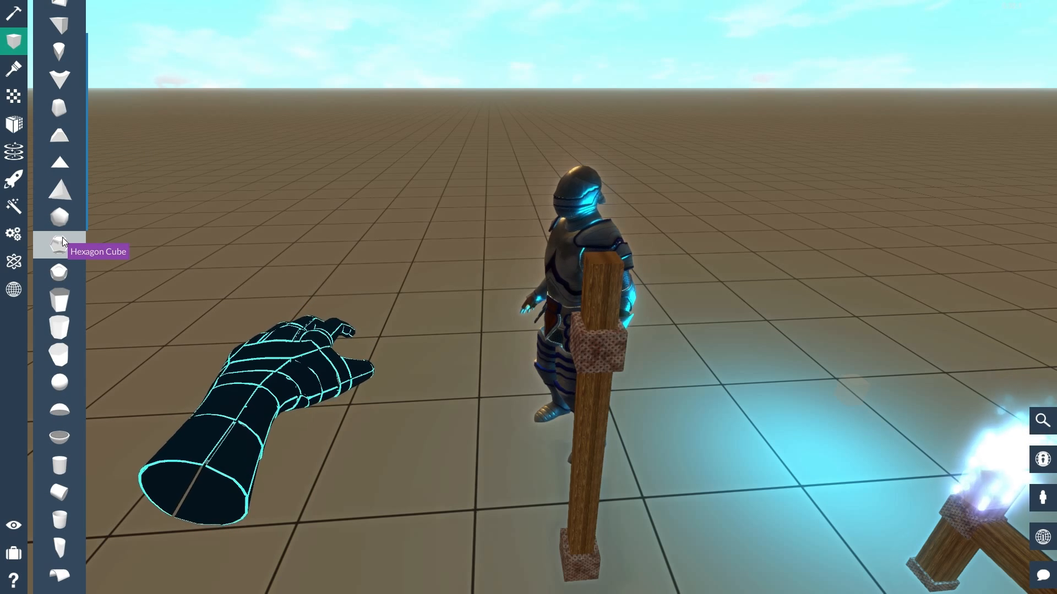
pyautogui.scroll(-4, 49, 269)
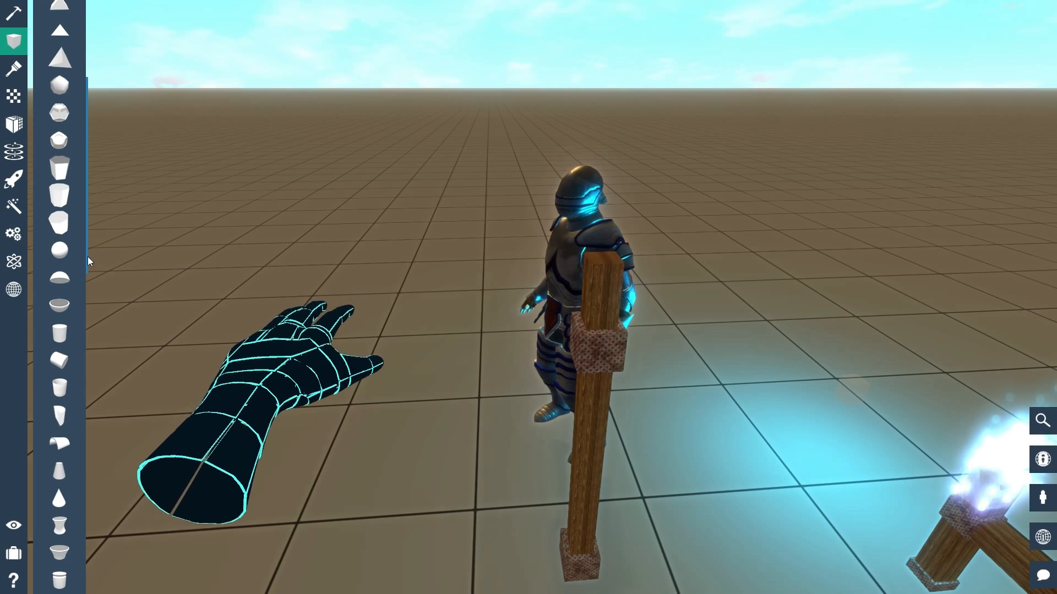
pyautogui.scroll(-7, 60, 444)
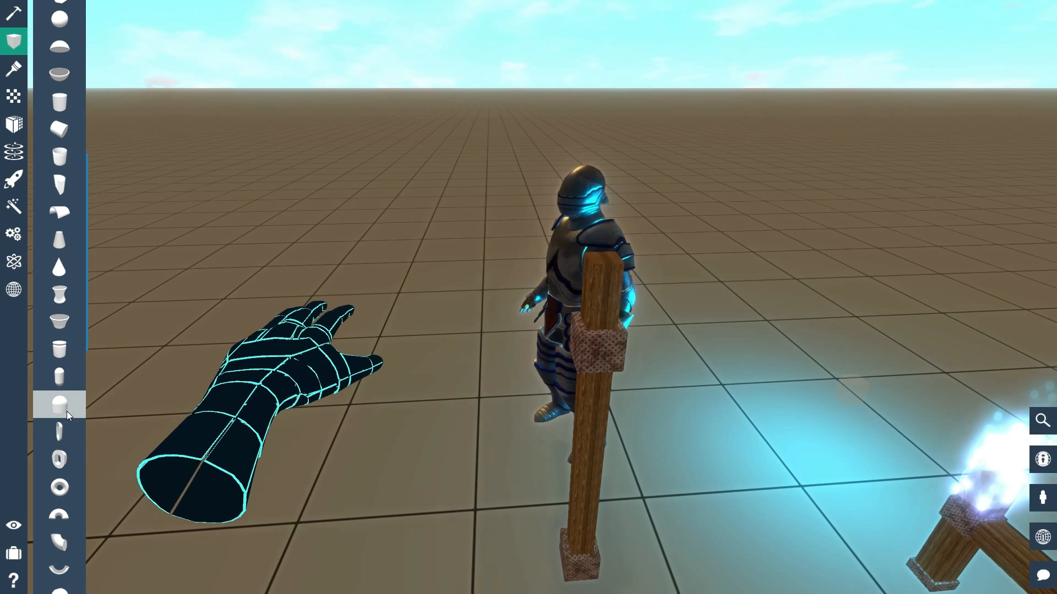
pyautogui.scroll(-2, 52, 418)
pyautogui.scroll(-5, 51, 417)
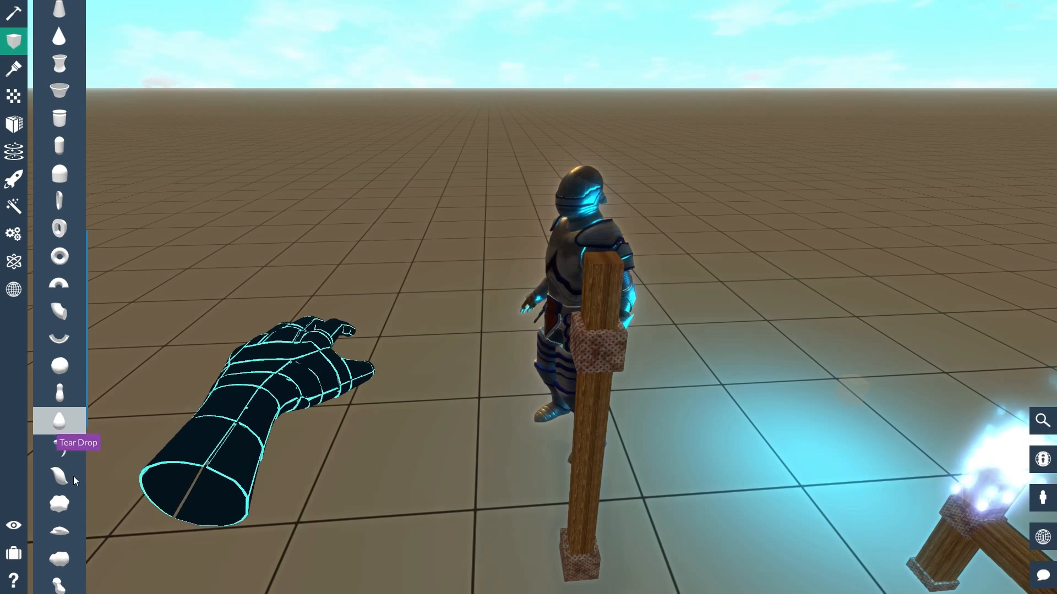
pyautogui.click(61, 420)
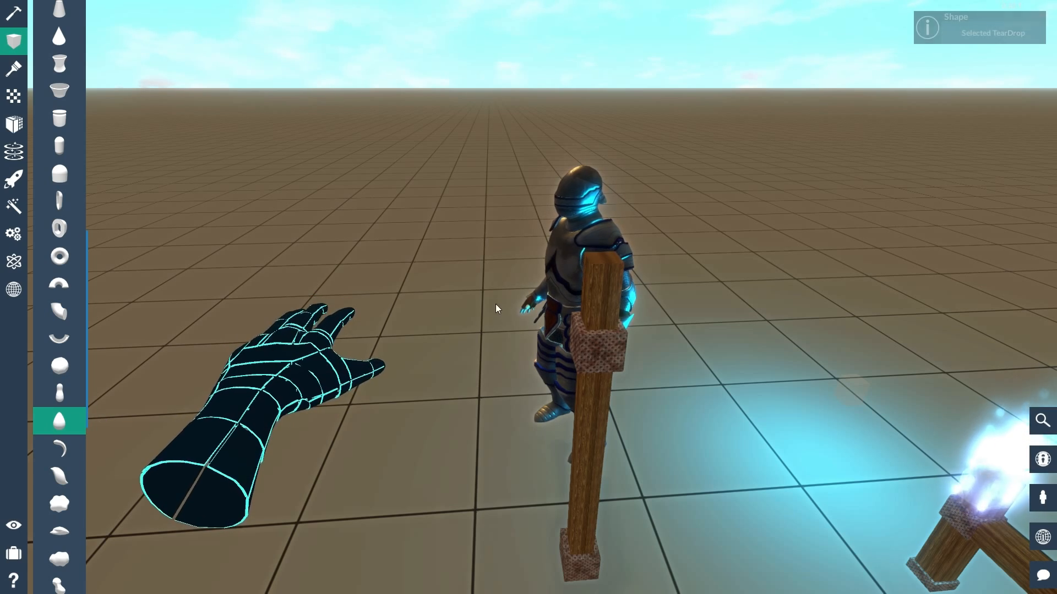
# - Place the teardrop on the upper end of the wooden post
pyautogui.moveTo(679, 302); pyautogui.dragTo(771, 298, button='right')
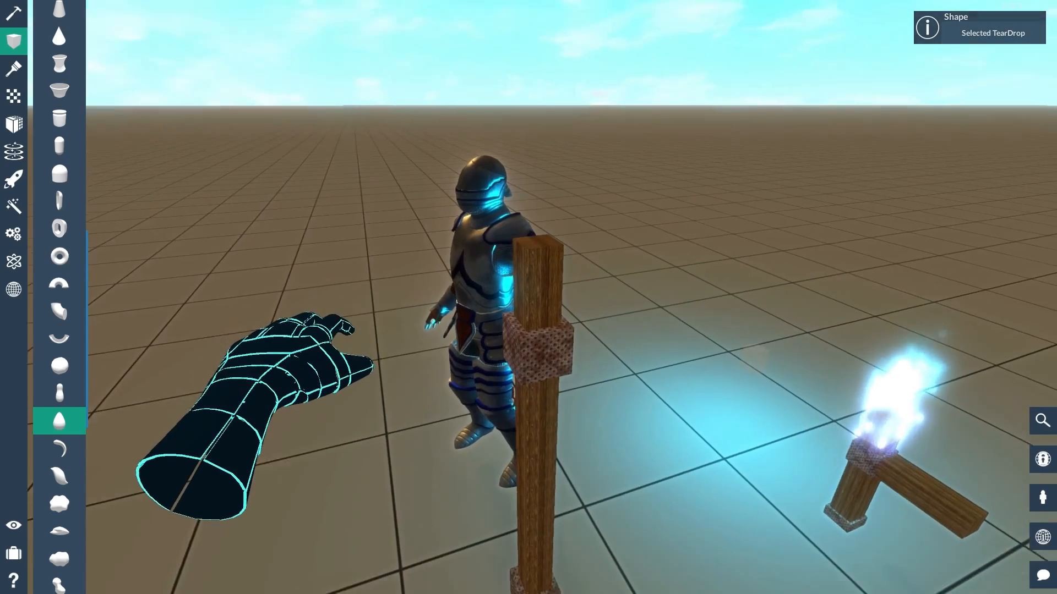
pyautogui.moveTo(573, 253); pyautogui.dragTo(595, 261, button='right')
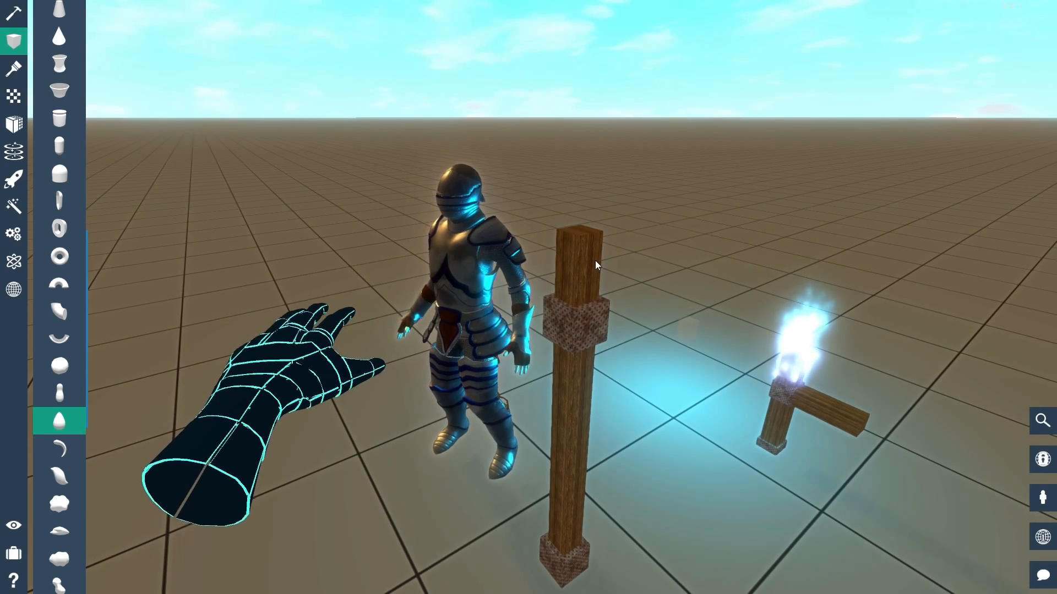
pyautogui.click(583, 237)
pyautogui.moveTo(610, 427); pyautogui.dragTo(615, 330, button='right')
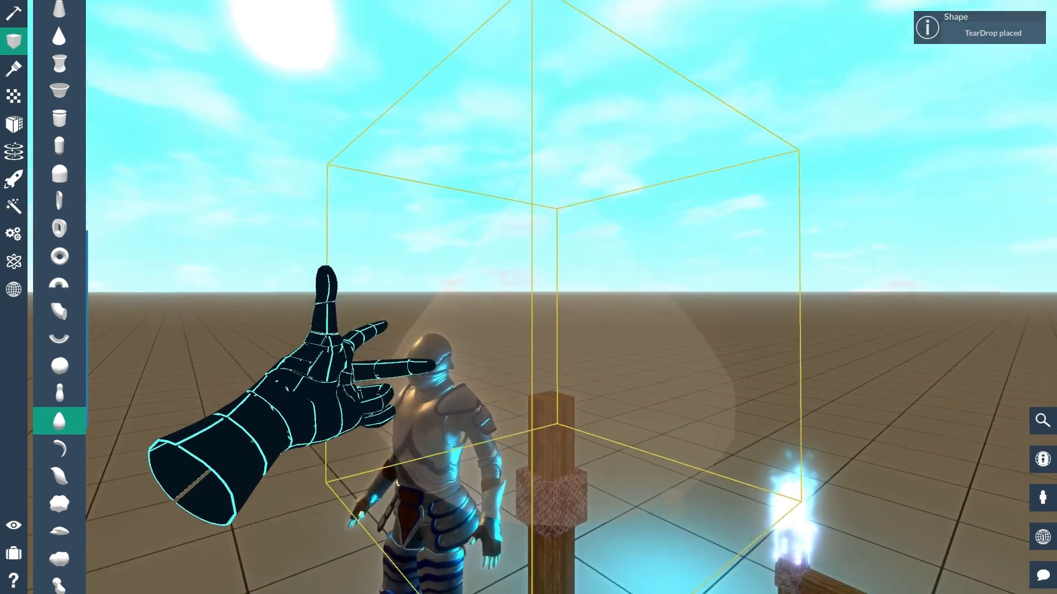
pyautogui.moveTo(523, 190); pyautogui.dragTo(529, 298, button='right')
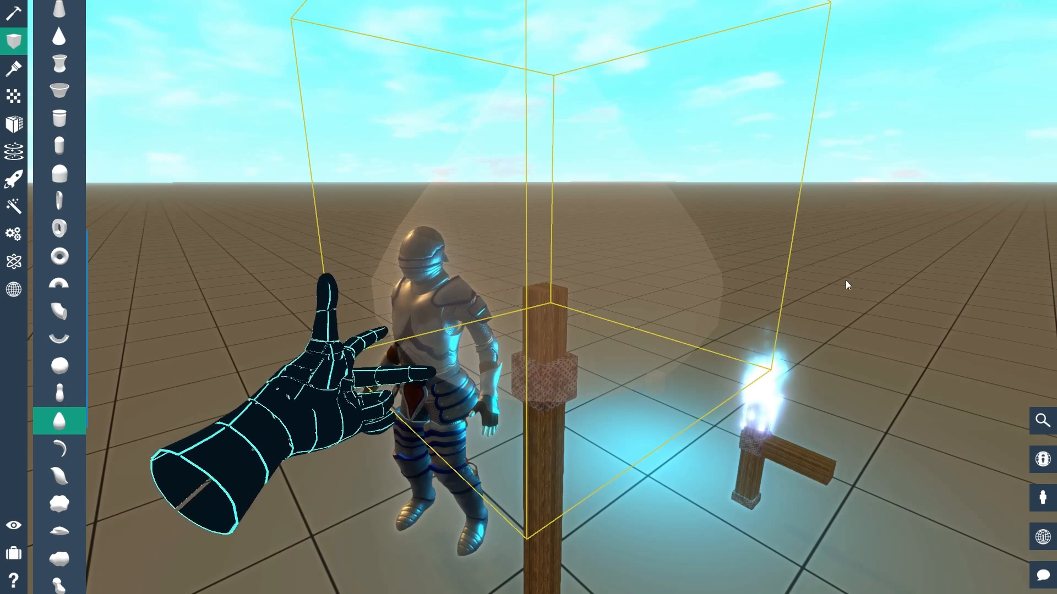
# - Examine the teardrop's size and position around the post from several sides
pyautogui.press('a')
pyautogui.moveTo(686, 277); pyautogui.dragTo(363, 289, button='right')
pyautogui.press('d')
pyautogui.press('s')
pyautogui.moveTo(586, 320); pyautogui.dragTo(603, 336, button='right')
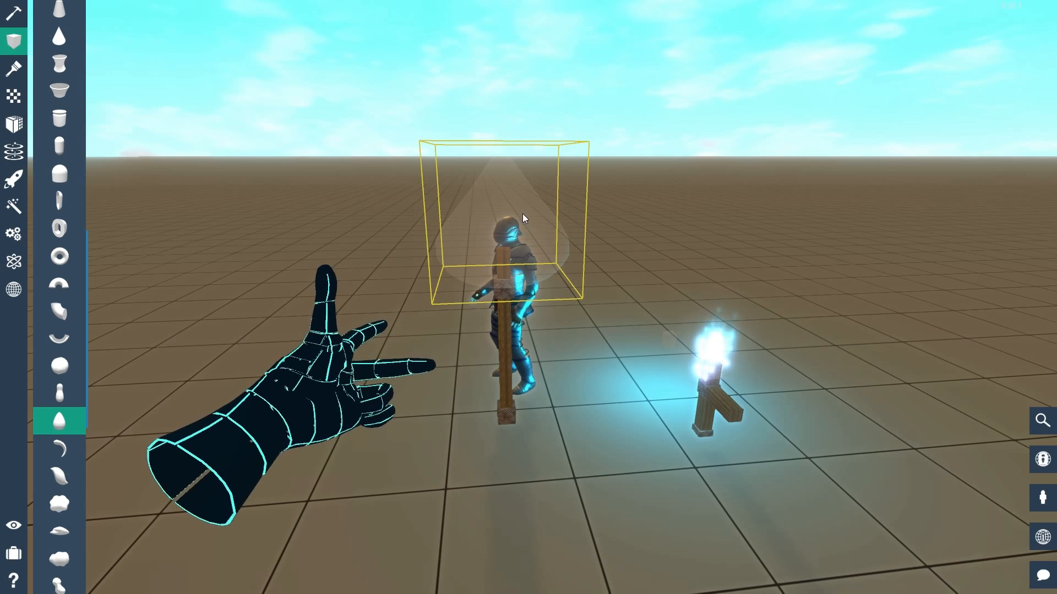
pyautogui.click(655, 253)
pyautogui.click(512, 168)
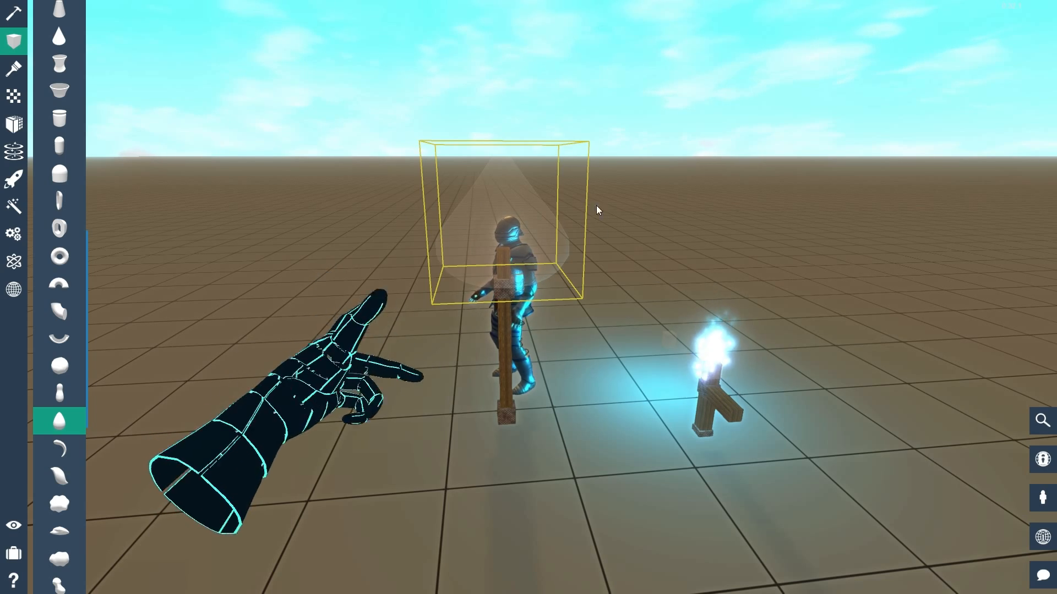
pyautogui.press('w')
pyautogui.moveTo(596, 209); pyautogui.dragTo(600, 171, button='right')
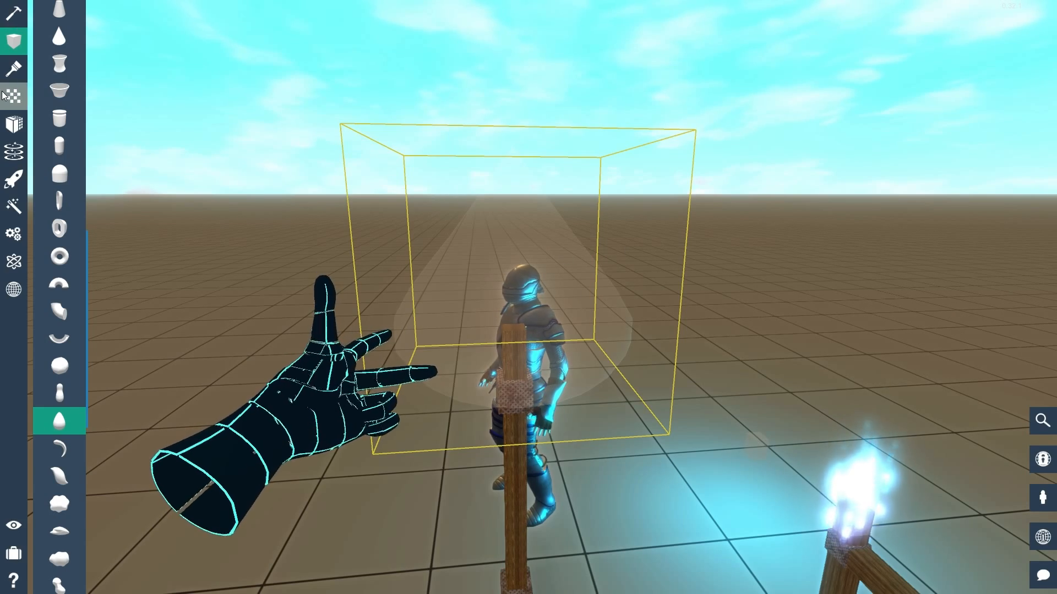
# - Try the Neon material on the teardrop, switch back to the transparent material and check the post in play mode
pyautogui.click(6, 96)
pyautogui.scroll(5, 48, 165)
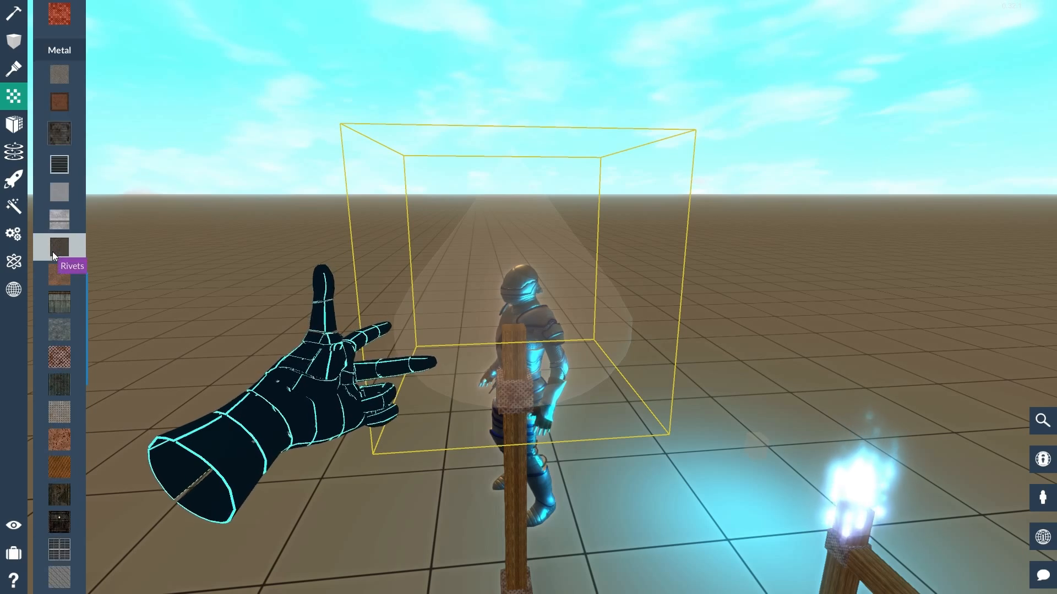
pyautogui.scroll(10, 52, 252)
pyautogui.click(66, 182)
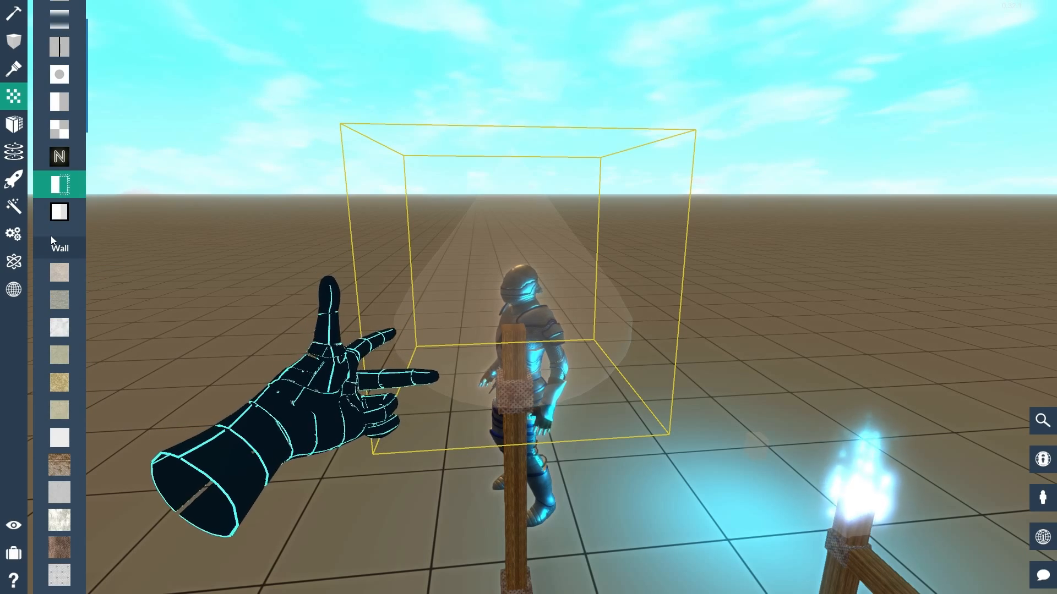
pyautogui.click(64, 157)
pyautogui.click(72, 184)
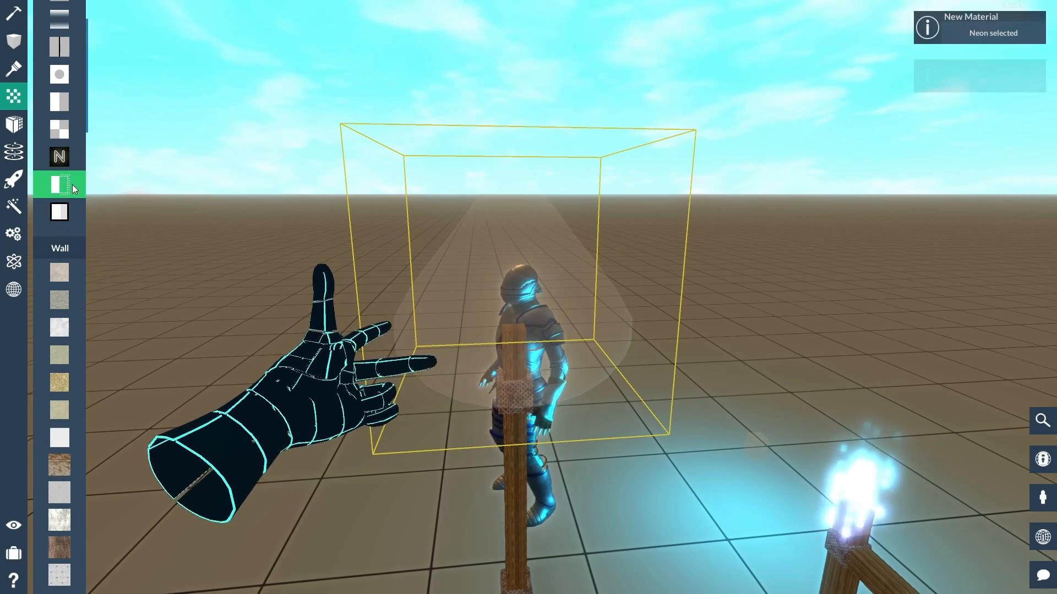
pyautogui.press('Tab')
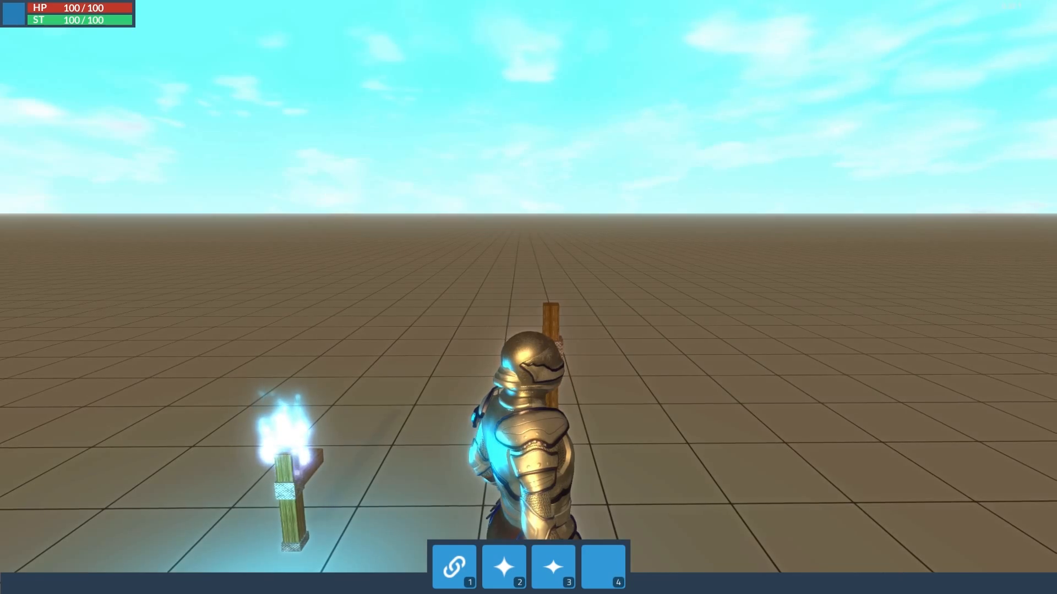
pyautogui.press('Tab')
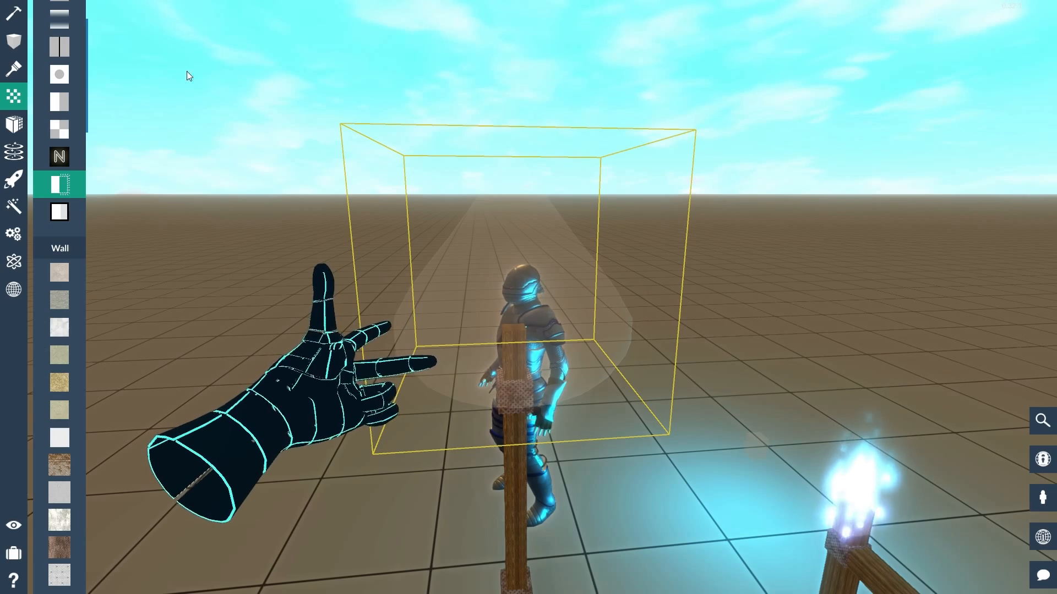
# - Paint the teardrop dark pink and check the post in play mode
pyautogui.click(13, 69)
pyautogui.scroll(3, 61, 335)
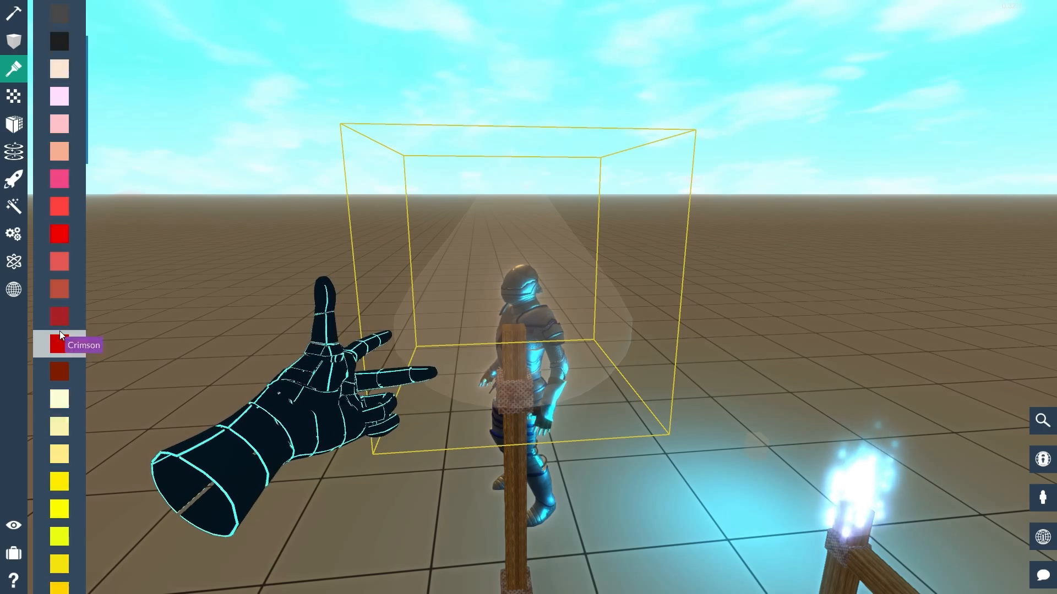
pyautogui.click(46, 220)
pyautogui.press('Tab')
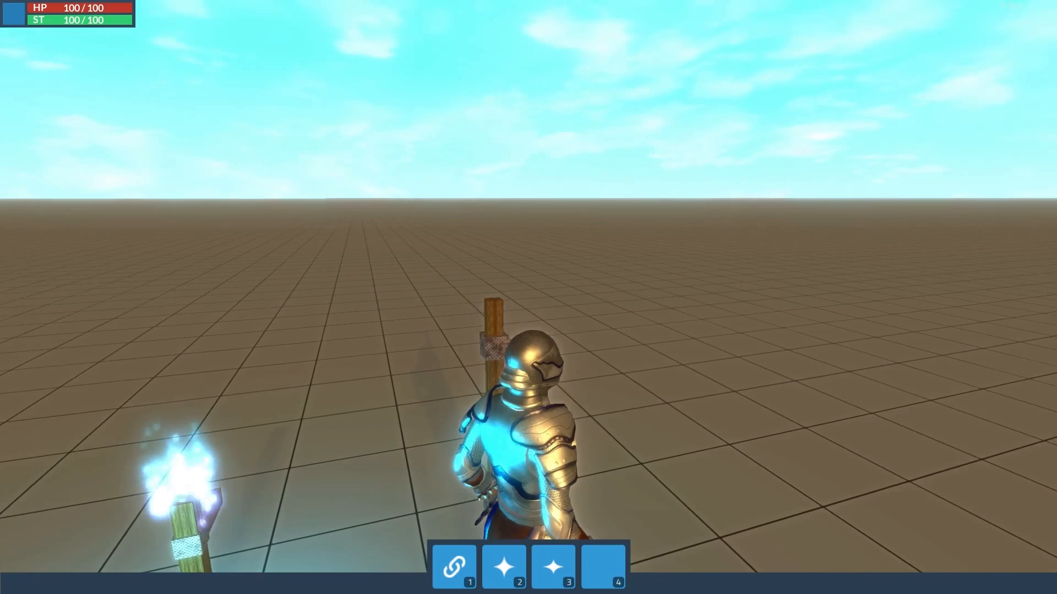
pyautogui.press('Tab')
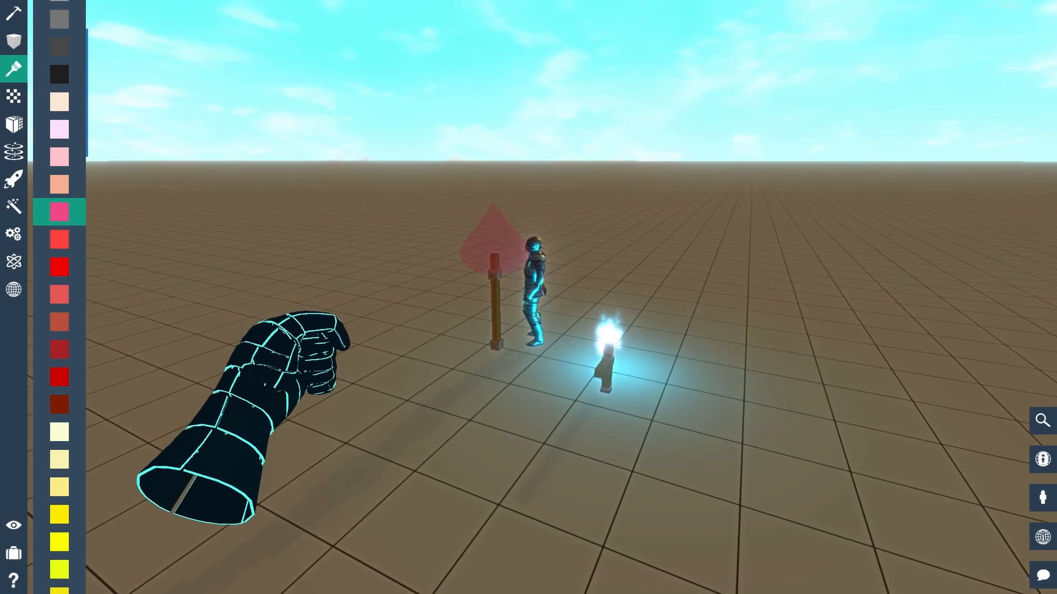
# - Examine the small torch's flame end up close and compare it with the pink teardrop on the post
pyautogui.press('w')
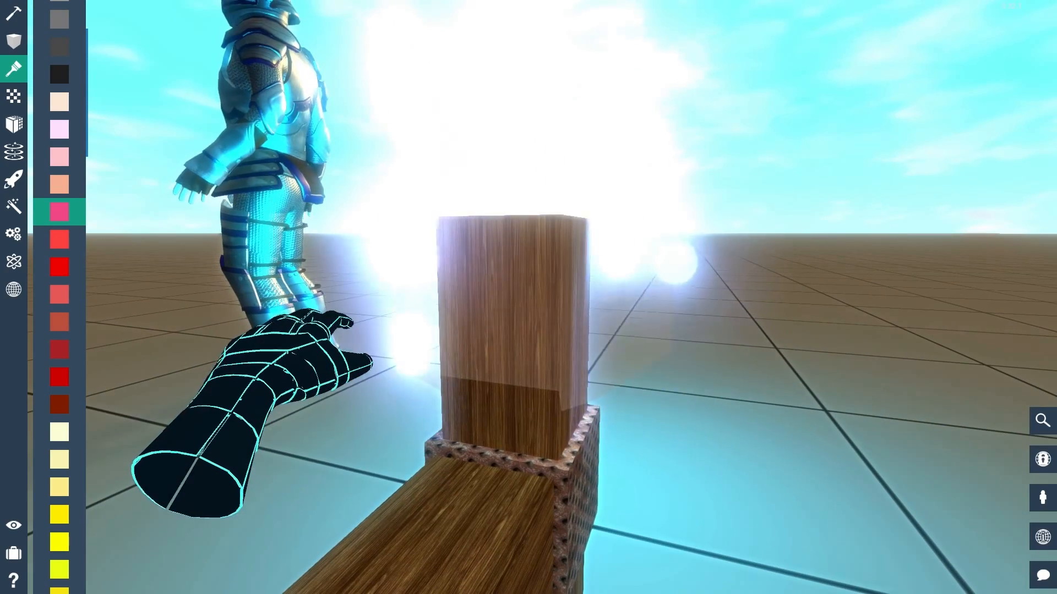
pyautogui.press('s')
pyautogui.press('w')
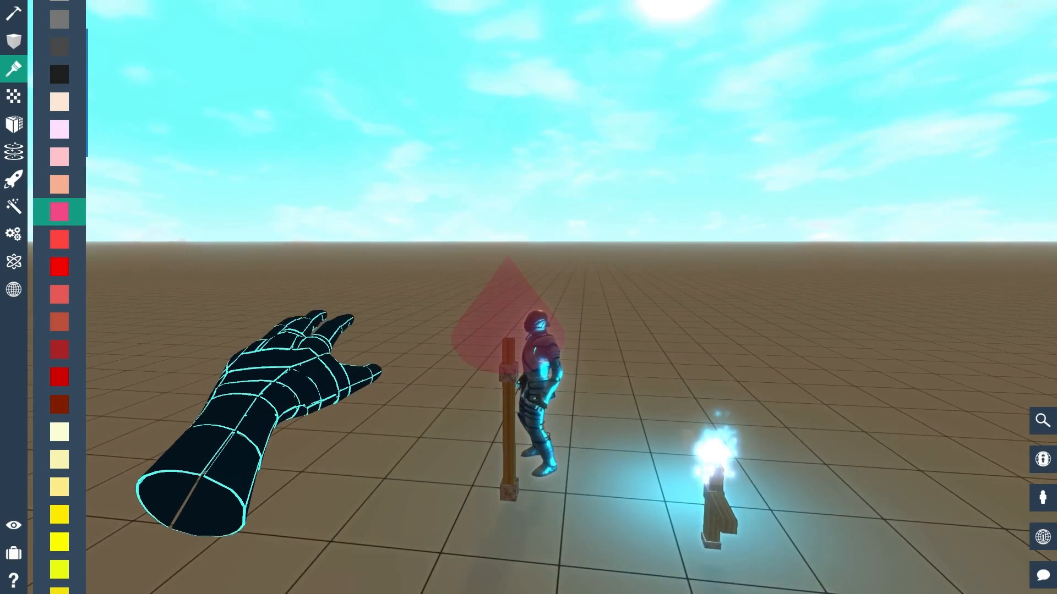
pyautogui.press('w')
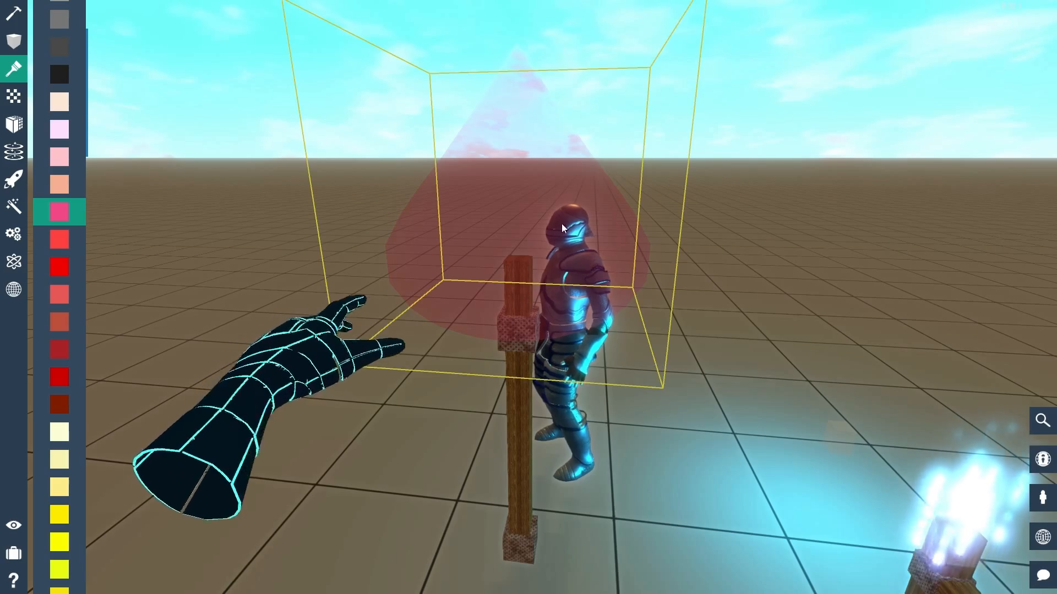
# - Try rotating the teardrop upside down with its angle snapped to 45 degrees, and turn it back upright
pyautogui.press('d')
pyautogui.press('a')
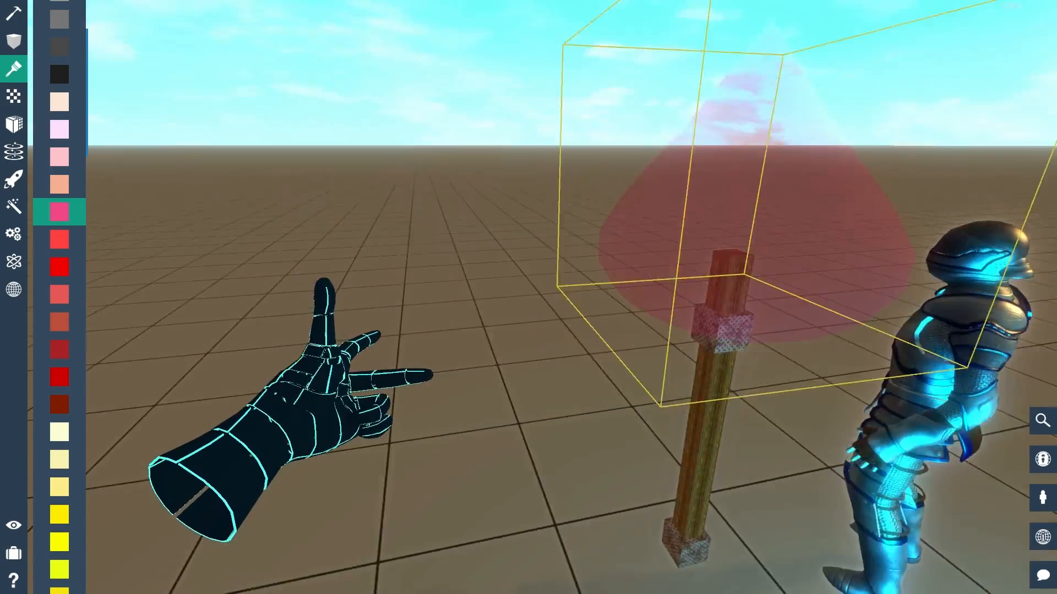
pyautogui.press('a')
pyautogui.press('r')
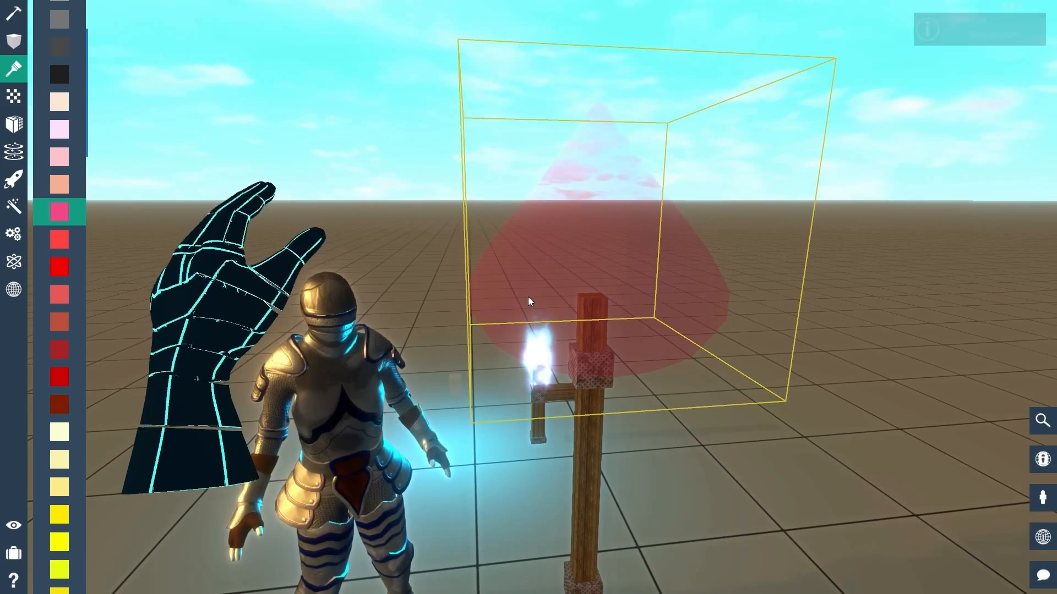
pyautogui.press('r')
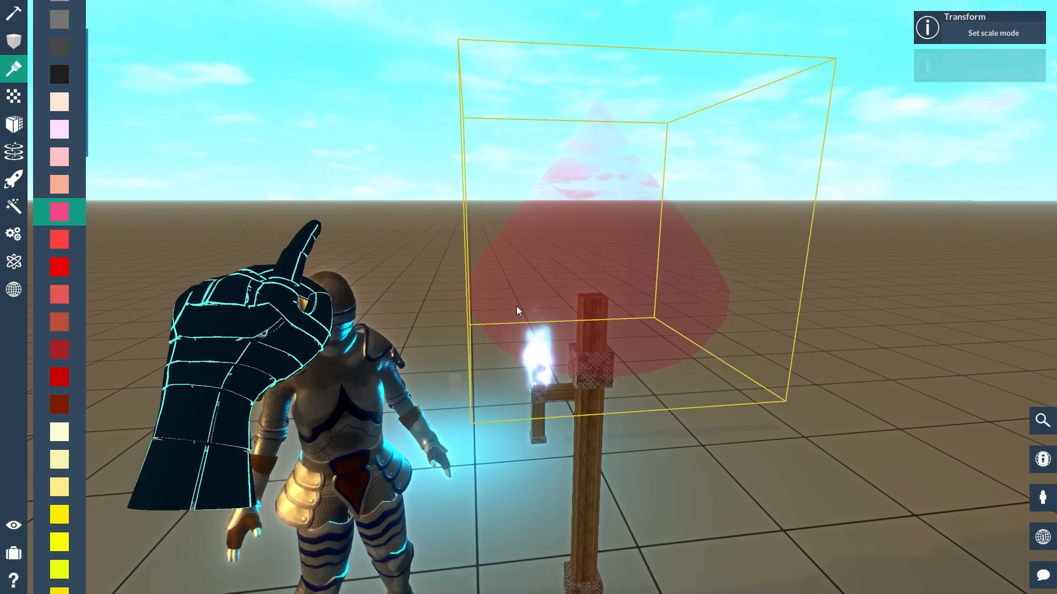
pyautogui.scroll(1, 516, 306)
pyautogui.scroll(5, 517, 306)
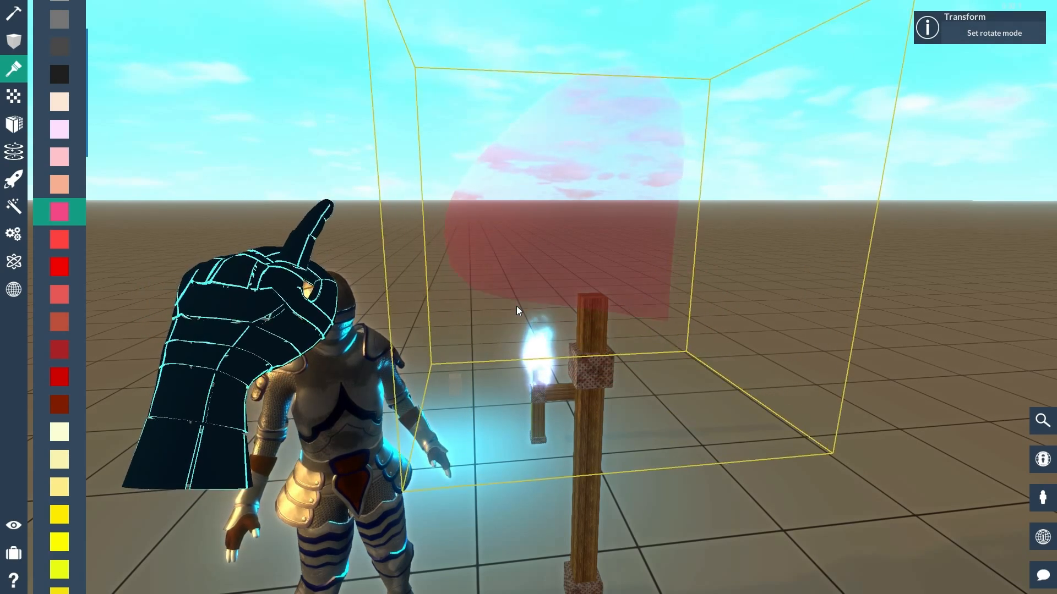
pyautogui.scroll(3, 516, 306)
pyautogui.press('t')
pyautogui.press('r')
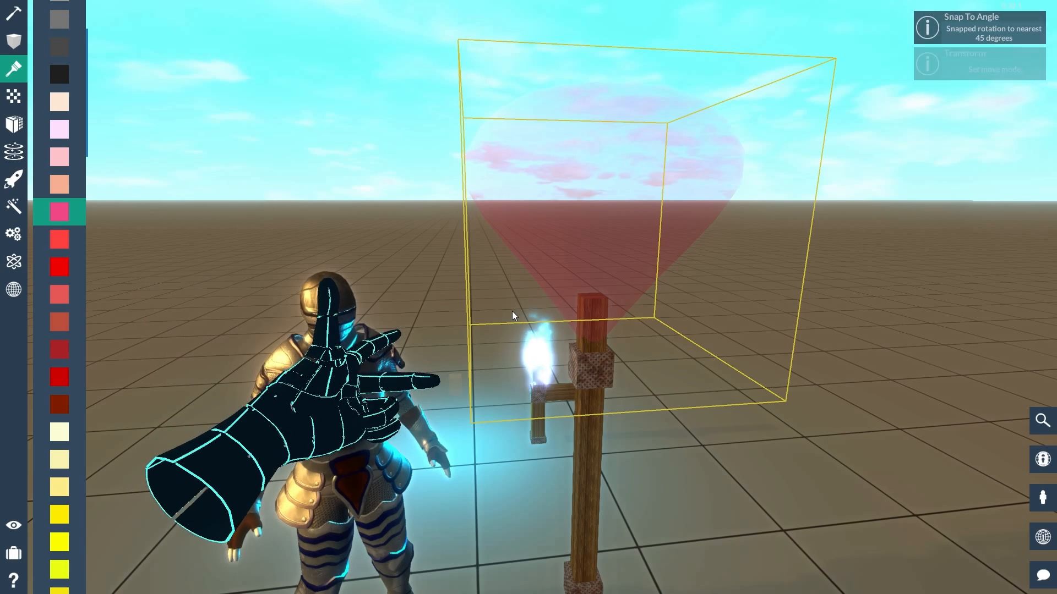
pyautogui.press('r')
pyautogui.scroll(3, 504, 316)
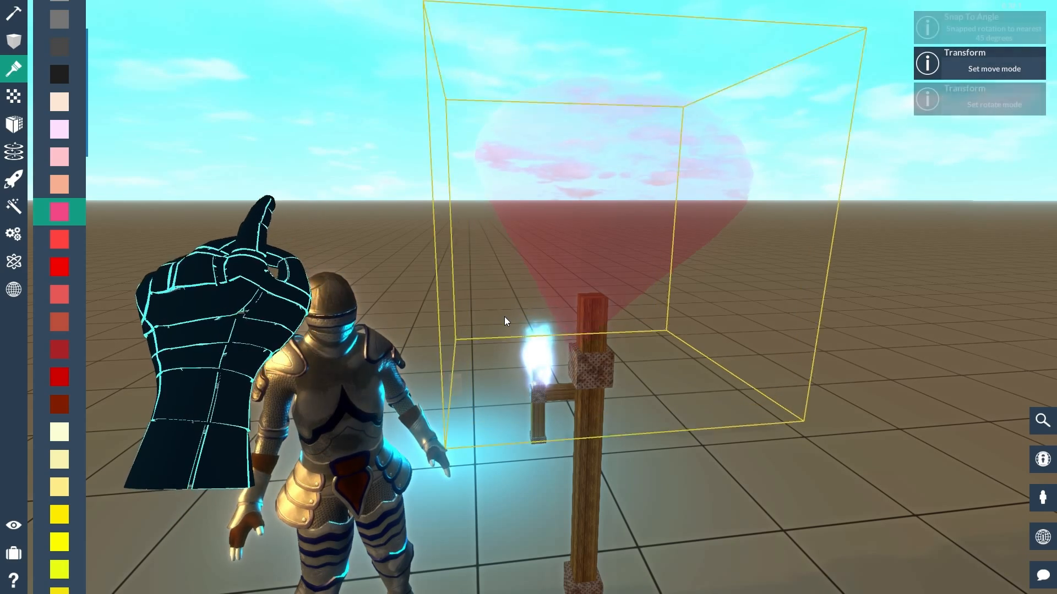
pyautogui.scroll(5, 504, 316)
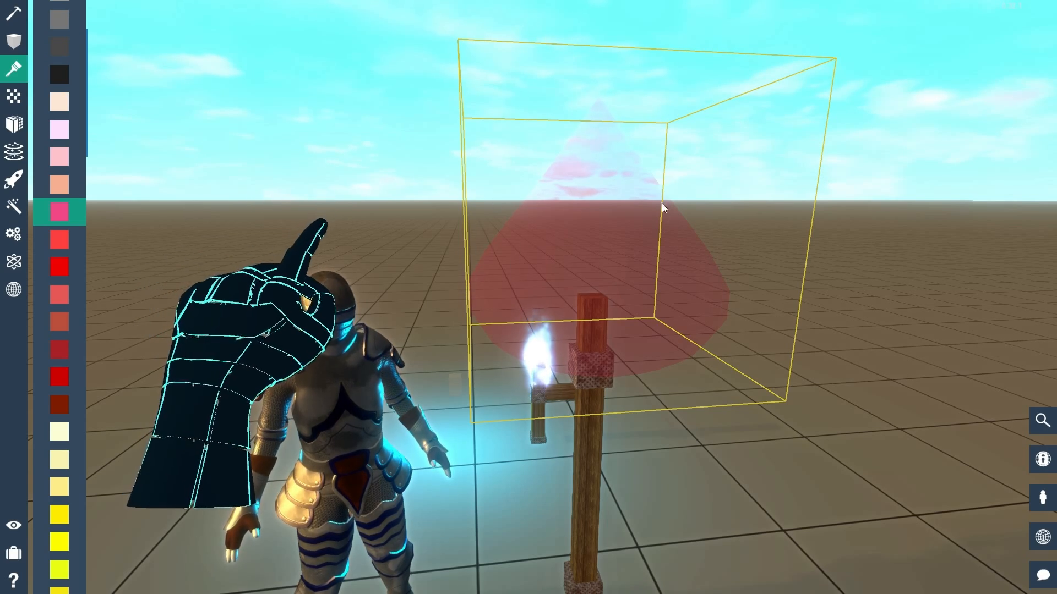
# - Scale the teardrop down to a little wider than the post and check its position from above
pyautogui.press('r')
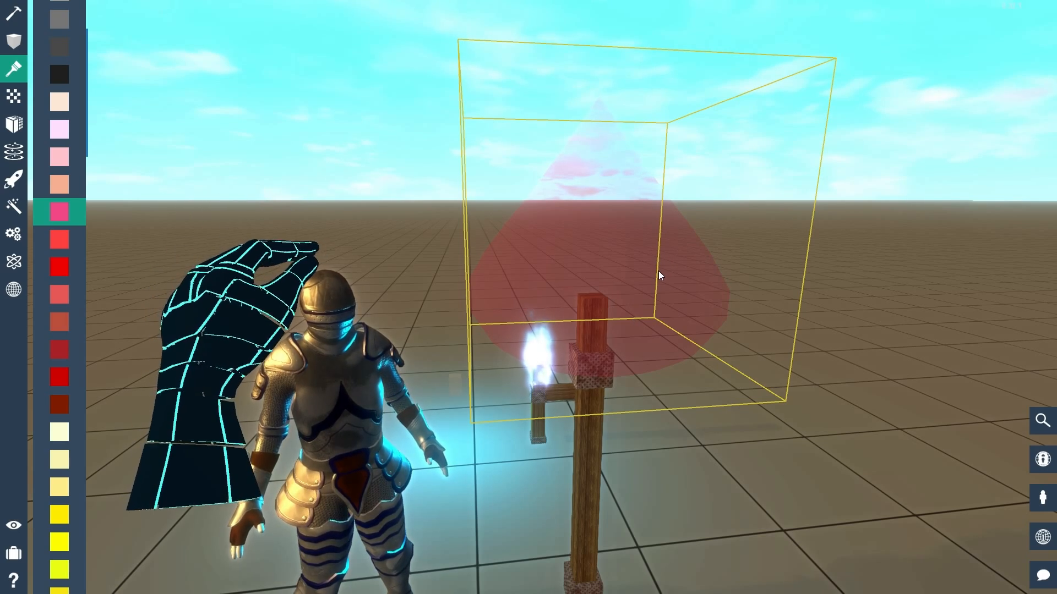
pyautogui.moveTo(587, 279); pyautogui.dragTo(545, 271)
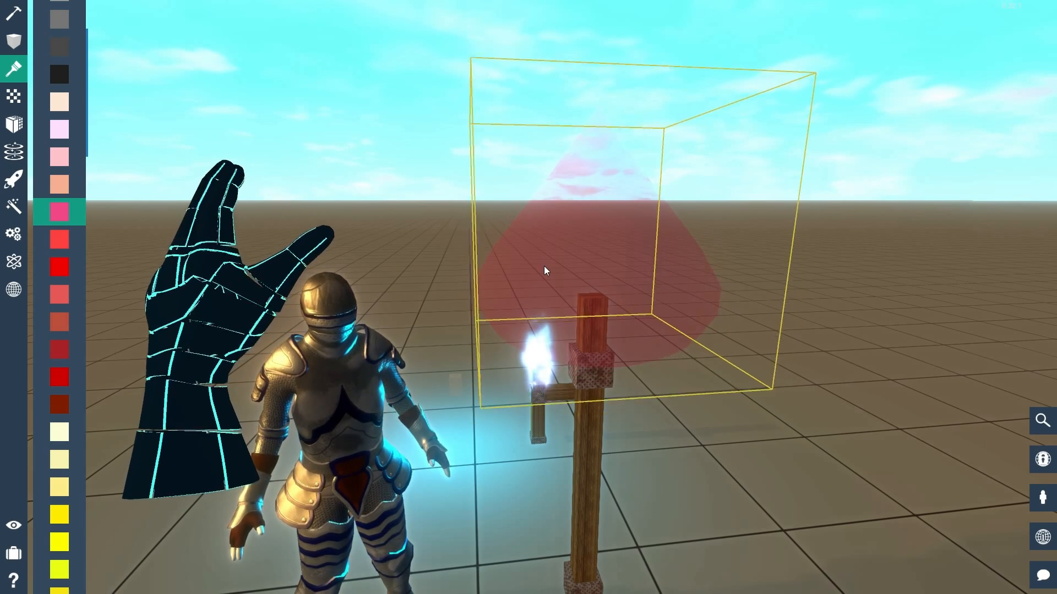
pyautogui.press('Down')
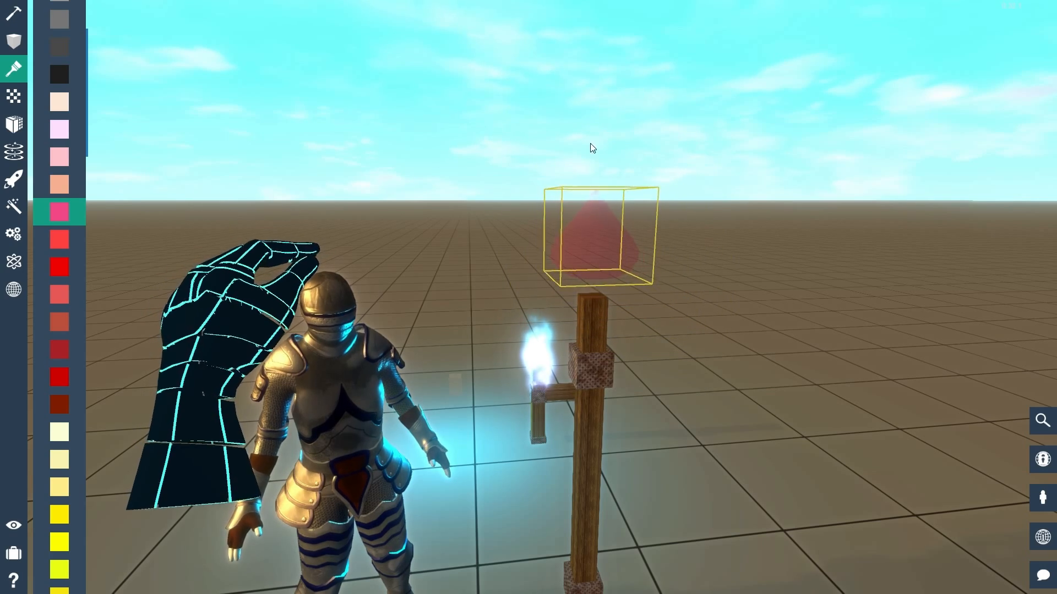
pyautogui.press('Down')
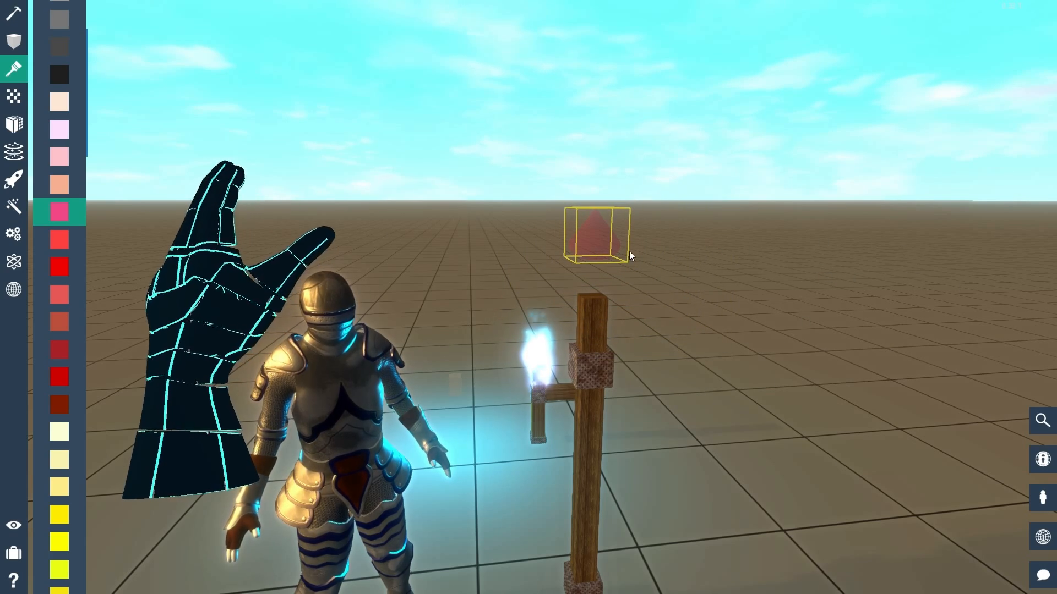
pyautogui.moveTo(629, 255); pyautogui.dragTo(732, 375, button='right')
pyautogui.press('w')
pyautogui.press('s')
pyautogui.press('w')
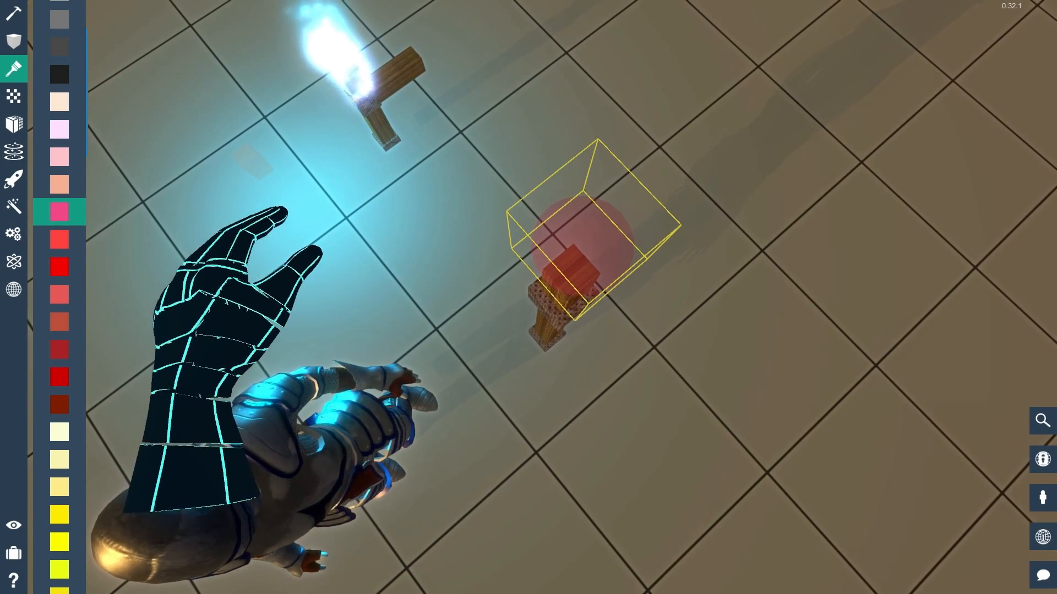
# - Apply the opaque checkered material to the teardrop and check its position above the post
pyautogui.click(15, 97)
pyautogui.click(62, 134)
pyautogui.moveTo(221, 176); pyautogui.dragTo(264, 173, button='right')
pyautogui.press('w')
pyautogui.press('s')
pyautogui.press('w')
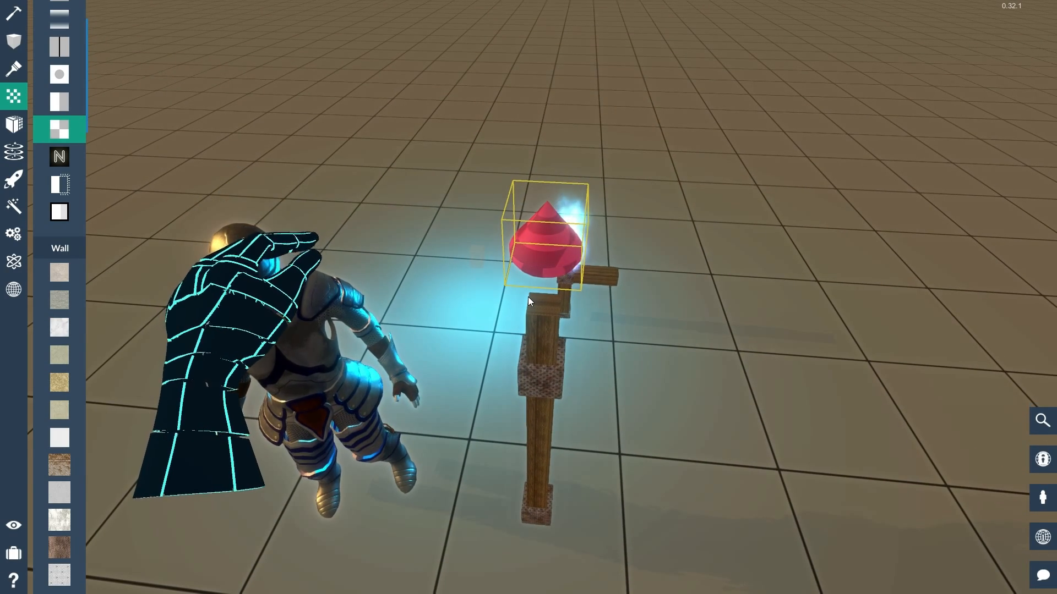
# - Lower the teardrop over the post's top end and begin stretching it taller
pyautogui.scroll(-1, 528, 297)
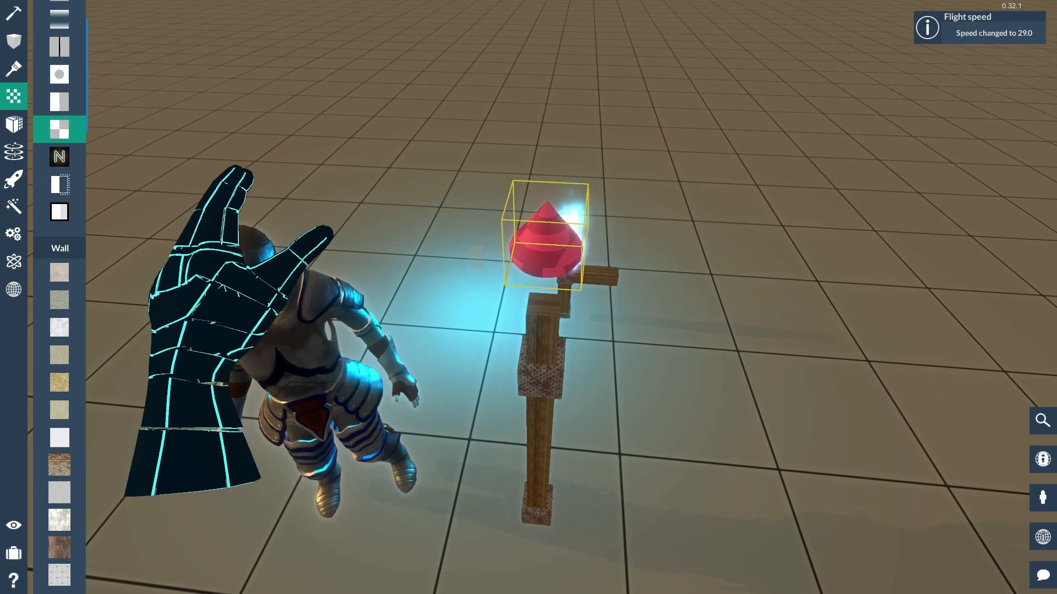
pyautogui.scroll(-5, 529, 297)
pyautogui.press('s')
pyautogui.press('w')
pyautogui.moveTo(264, 173); pyautogui.dragTo(264, 111, button='right')
pyautogui.press('s')
pyautogui.press('pagedown')
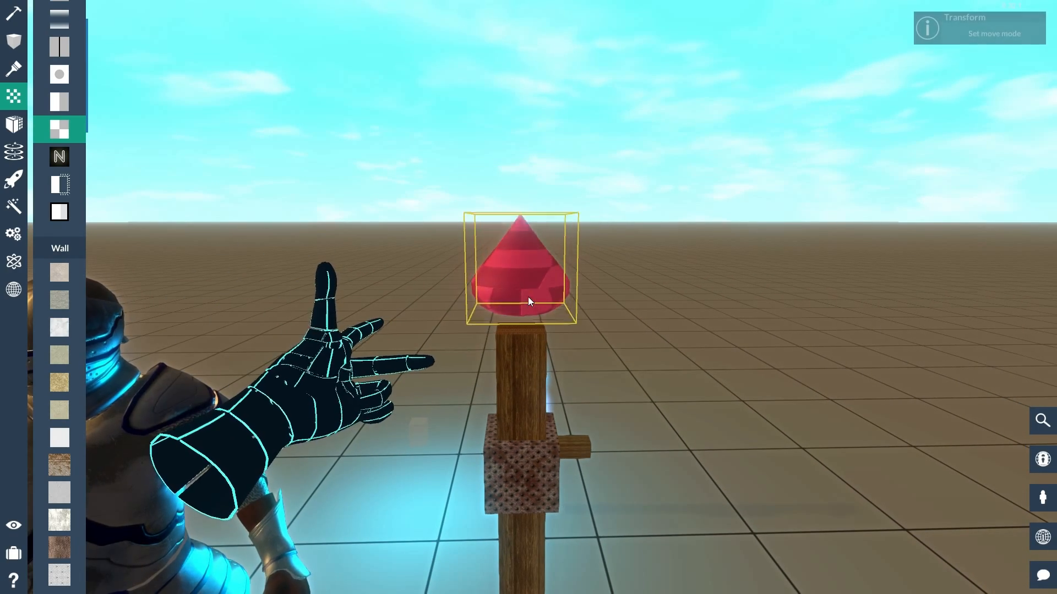
pyautogui.press('r')
pyautogui.press('pageup')
pyautogui.press('pageup')
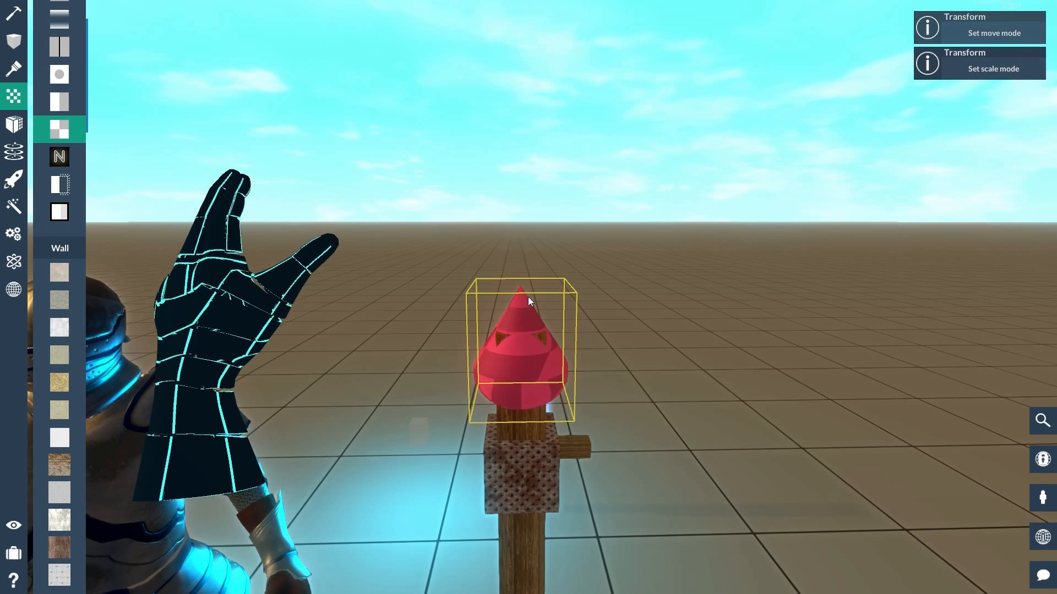
# - Scale the teardrop taller and wider until it fully encloses the post's top end
pyautogui.press('pageup')
pyautogui.press('Right')
pyautogui.press('Right')
pyautogui.press('Right')
pyautogui.press('pageup')
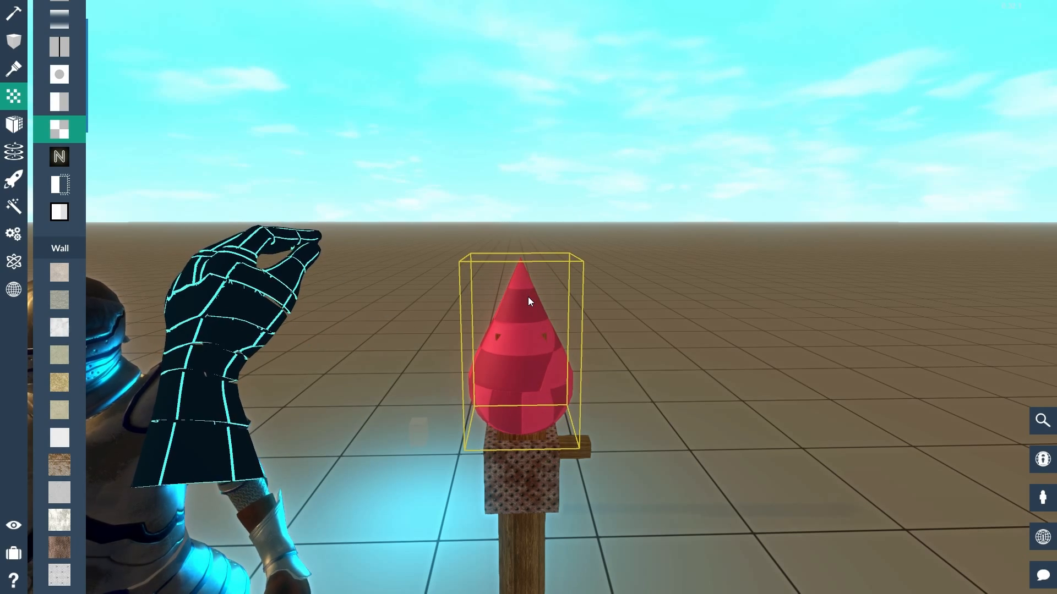
pyautogui.press('Right')
pyautogui.press('Right')
pyautogui.press('Right')
pyautogui.press('pageup')
pyautogui.press('pageup')
pyautogui.press('Right')
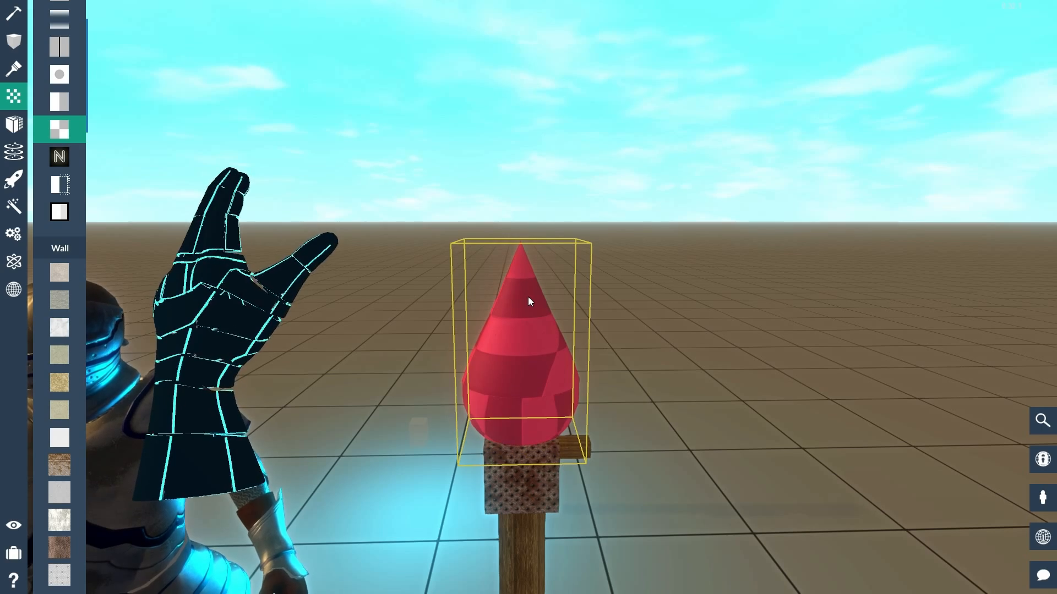
# - Raise the teardrop slightly above the metal block and narrow its width
pyautogui.press('w')
pyautogui.press('pageup')
pyautogui.press('pageup')
pyautogui.press('pageup')
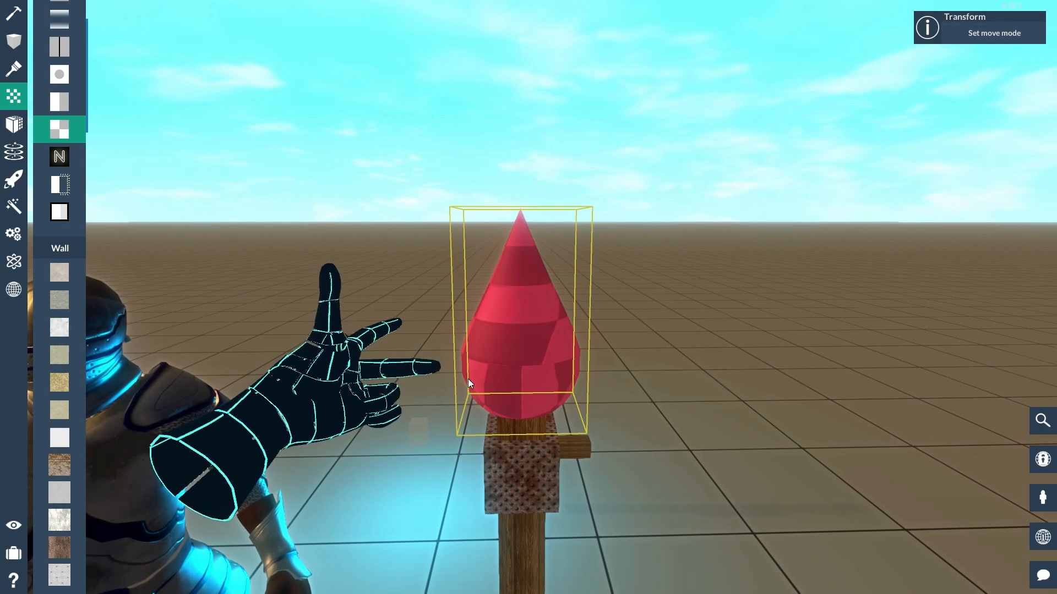
pyautogui.press('r')
pyautogui.press('Left')
pyautogui.press('Left')
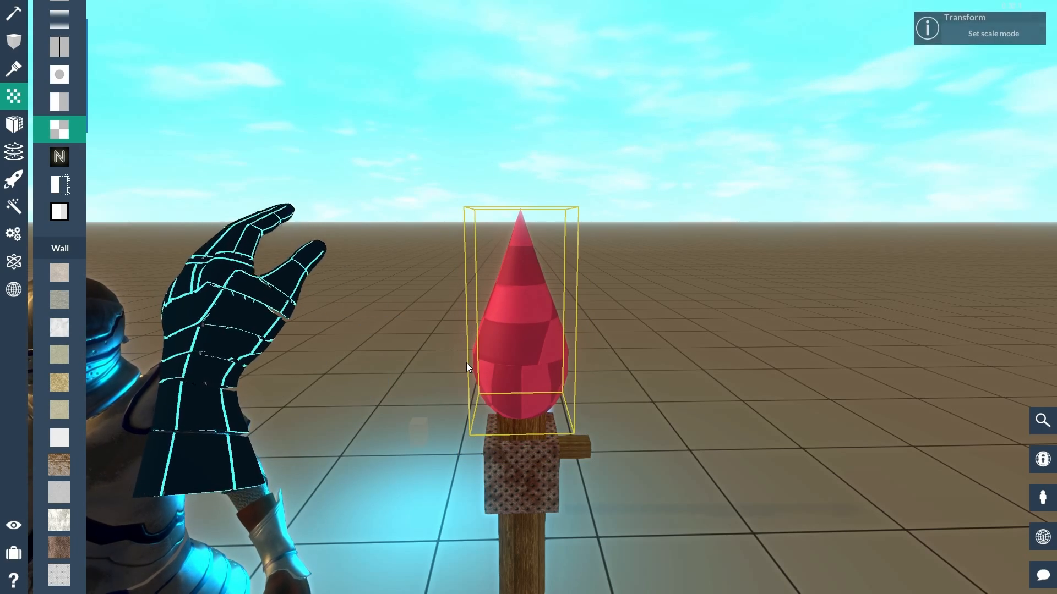
# - Fine-tune the teardrop's height so its base sits just above the metal block, checking it from several sides
pyautogui.moveTo(470, 352); pyautogui.dragTo(441, 311, button='right')
pyautogui.press('a')
pyautogui.press('d')
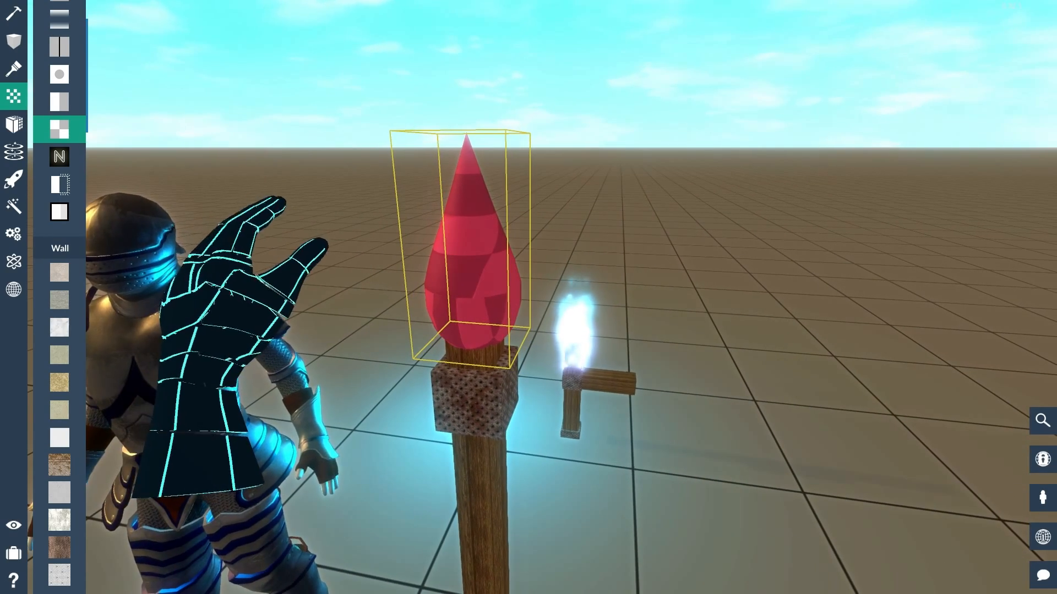
pyautogui.press('w')
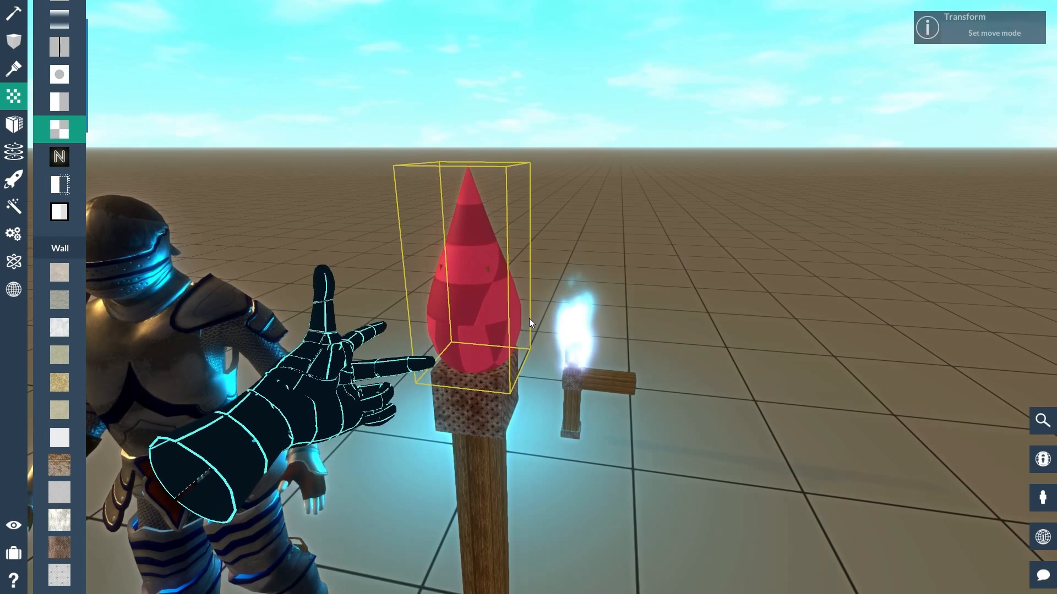
pyautogui.moveTo(496, 335); pyautogui.dragTo(527, 296, button='right')
pyautogui.press('w')
pyautogui.press('a')
pyautogui.press('w')
pyautogui.press('a')
pyautogui.press('s')
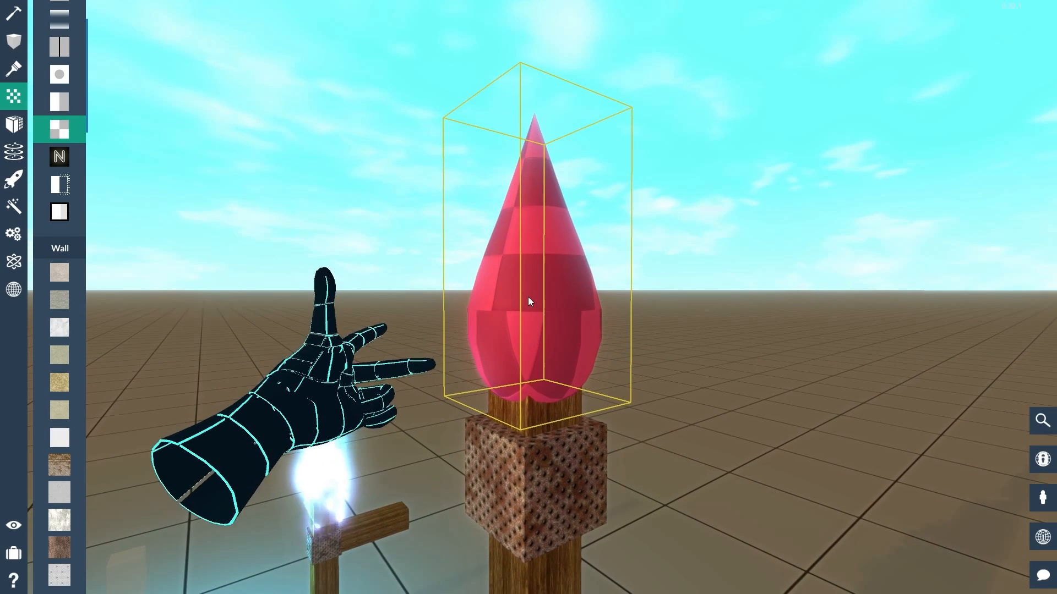
pyautogui.press('pagedown')
# - Examine how the teardrop fits around the post's top from several sides
pyautogui.press('d')
pyautogui.moveTo(604, 312); pyautogui.dragTo(526, 295, button='right')
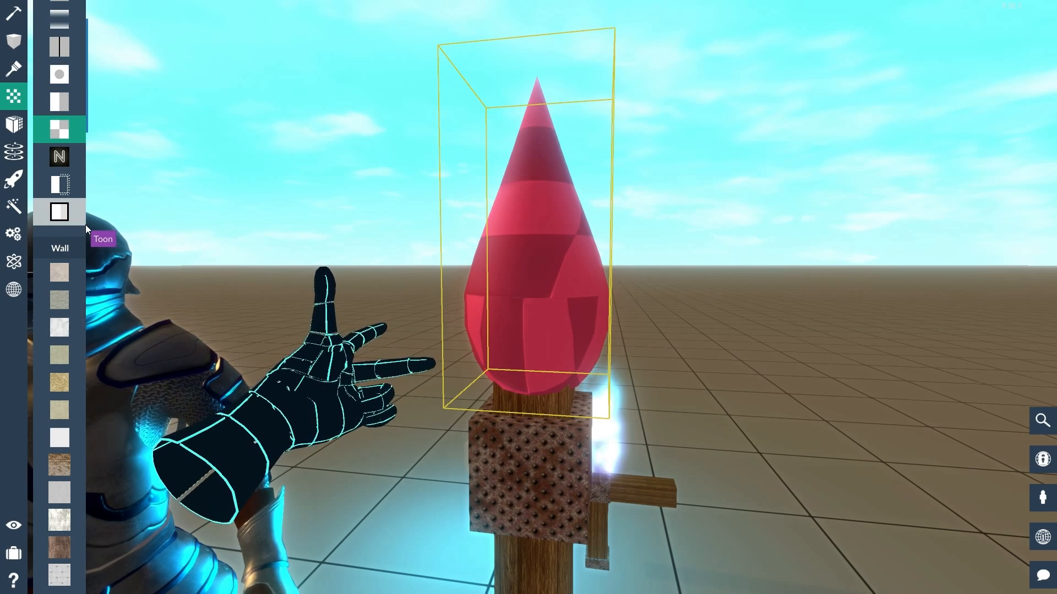
pyautogui.press('d')
pyautogui.moveTo(265, 248)
pyautogui.mouseDown(button='right')
pyautogui.moveTo(149, 254)
pyautogui.moveTo(407, 258)
pyautogui.moveTo(264, 257)
pyautogui.mouseUp(button='right')
pyautogui.press('w')
pyautogui.press('s')
pyautogui.press('a')
pyautogui.press('s')
pyautogui.press('d')
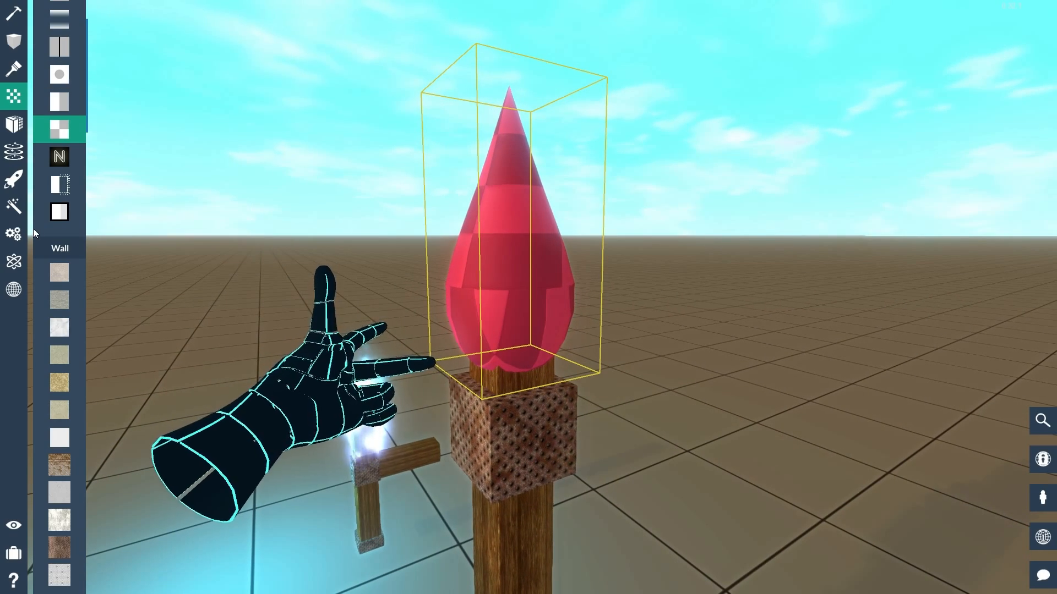
# - Set the teardrop's material to Invisible and add a particle effect to it, viewing the whole post
pyautogui.click(54, 186)
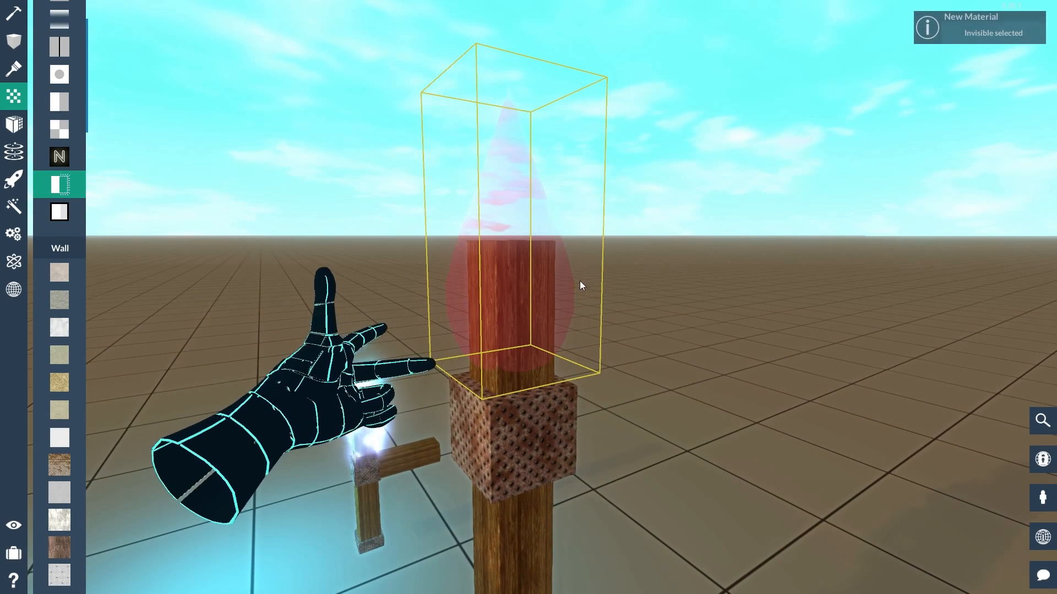
pyautogui.click(19, 216)
pyautogui.click(64, 21)
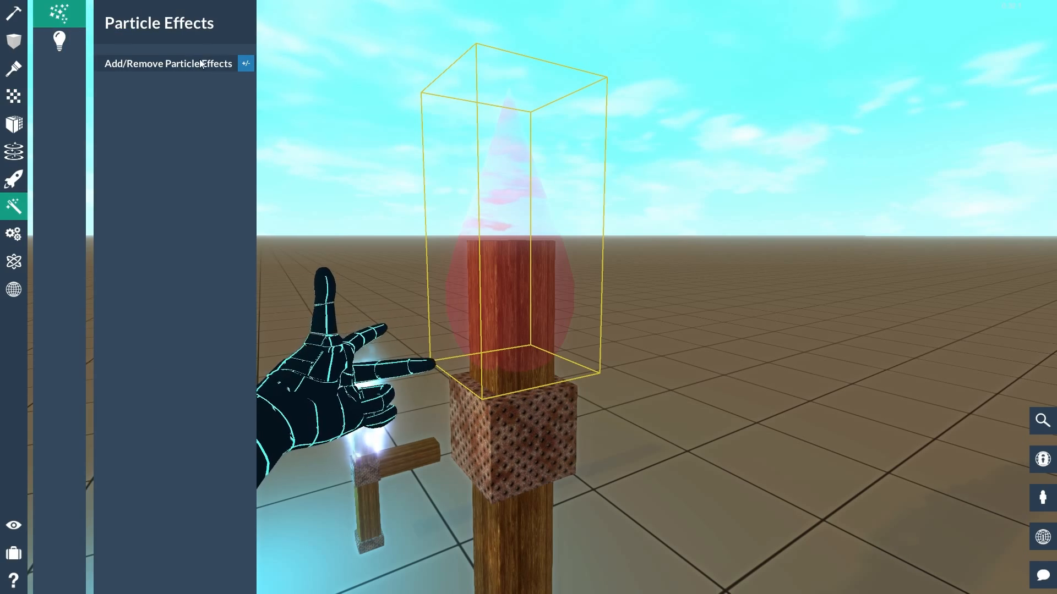
pyautogui.click(246, 64)
pyautogui.moveTo(581, 350)
pyautogui.mouseDown(button='right')
pyautogui.moveTo(584, 468)
pyautogui.moveTo(583, 353)
pyautogui.mouseUp(button='right')
pyautogui.press('s')
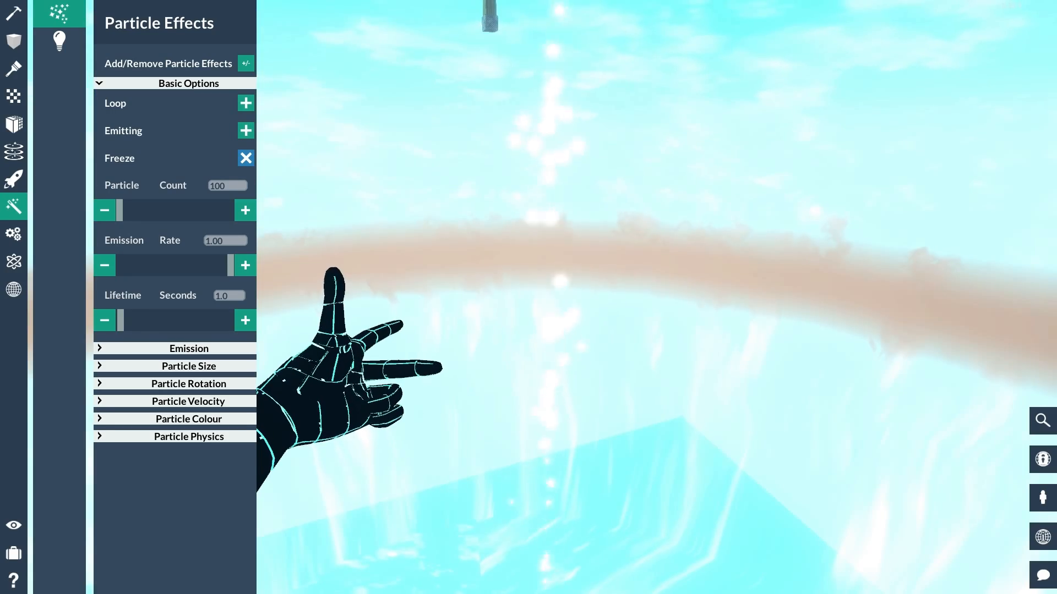
pyautogui.press('s')
pyautogui.moveTo(582, 353)
pyautogui.mouseDown(button='right')
pyautogui.moveTo(583, 441)
pyautogui.moveTo(583, 341)
pyautogui.mouseUp(button='right')
pyautogui.press('w')
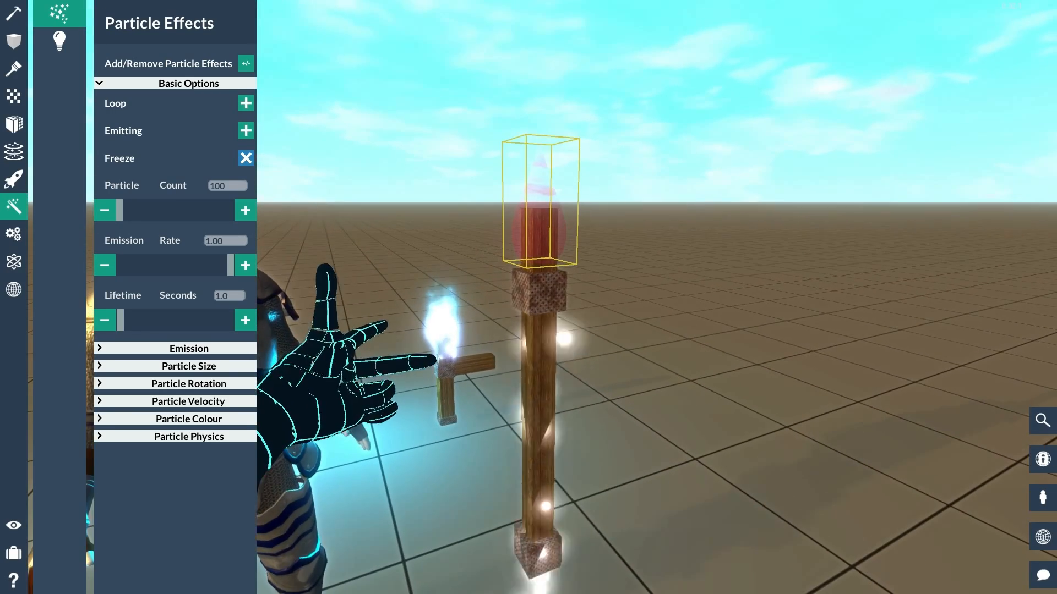
# - Open the Y gravity value in the teardrop's particle physics options for editing
pyautogui.click(159, 439)
pyautogui.scroll(-2, 159, 438)
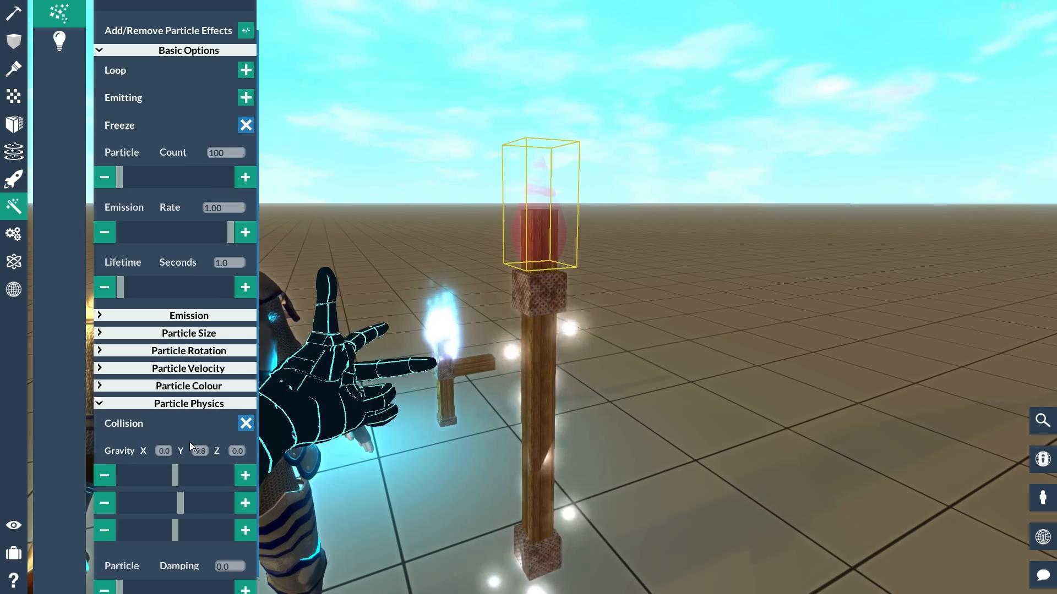
pyautogui.click(200, 453)
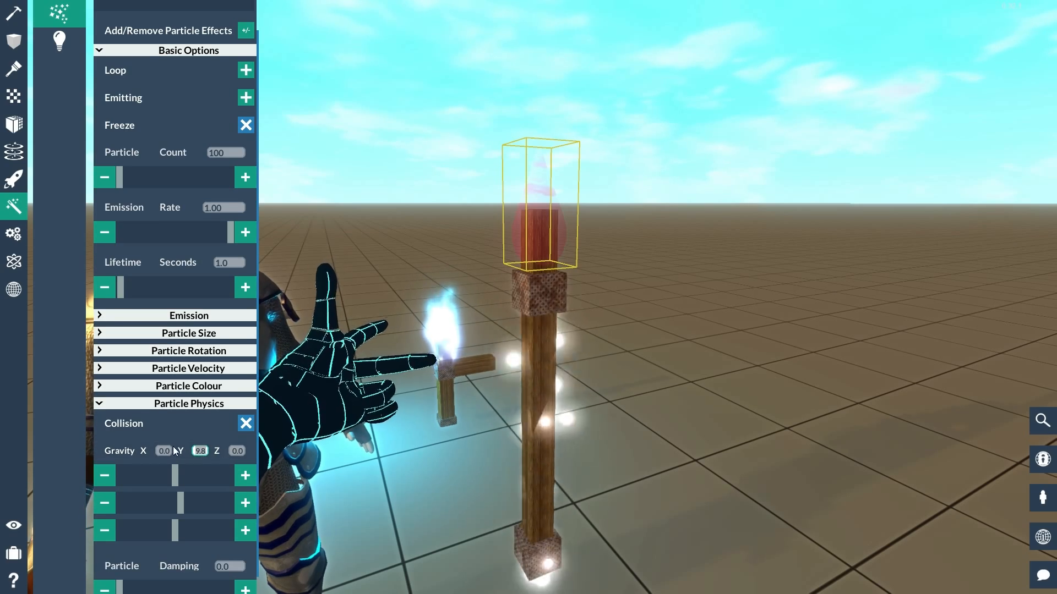
# - Set the Y gravity of the torch's particle effect to 0 in its physics settings
pyautogui.scroll(2, 173, 447)
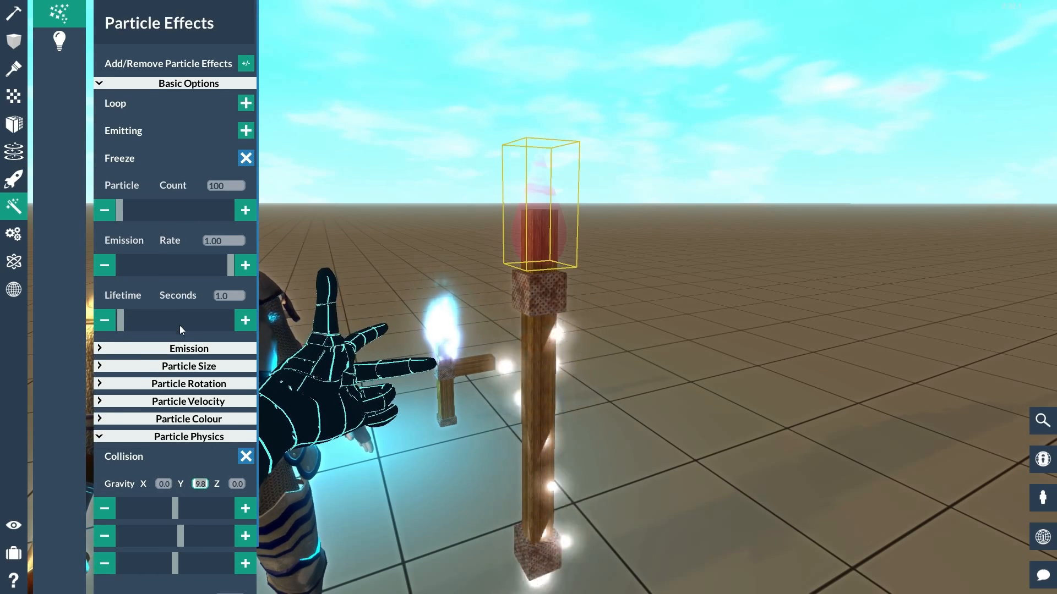
pyautogui.scroll(-3, 174, 338)
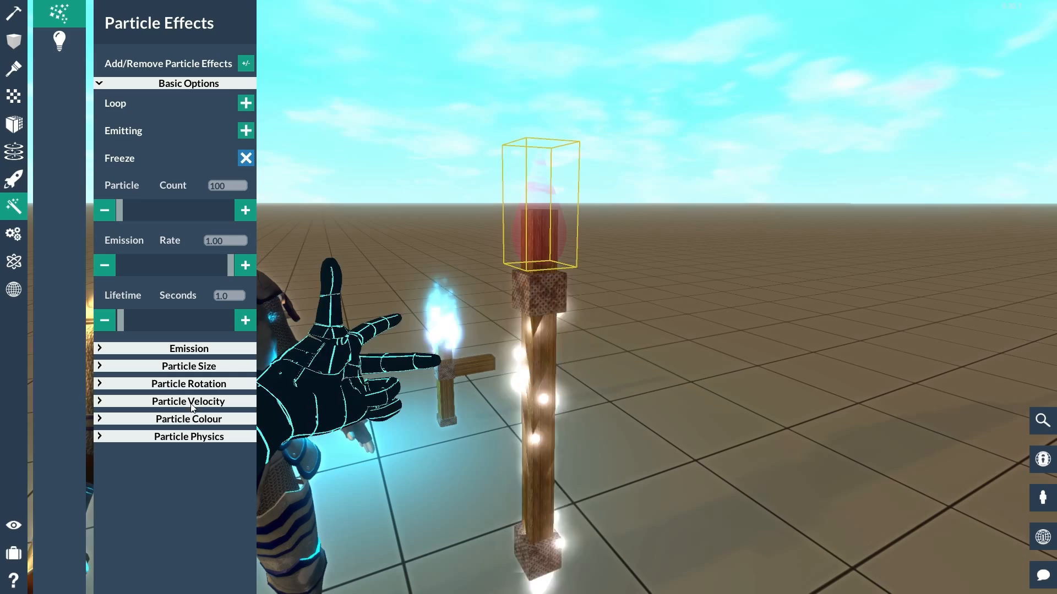
pyautogui.click(195, 437)
pyautogui.scroll(-1, 206, 436)
pyautogui.click(208, 433)
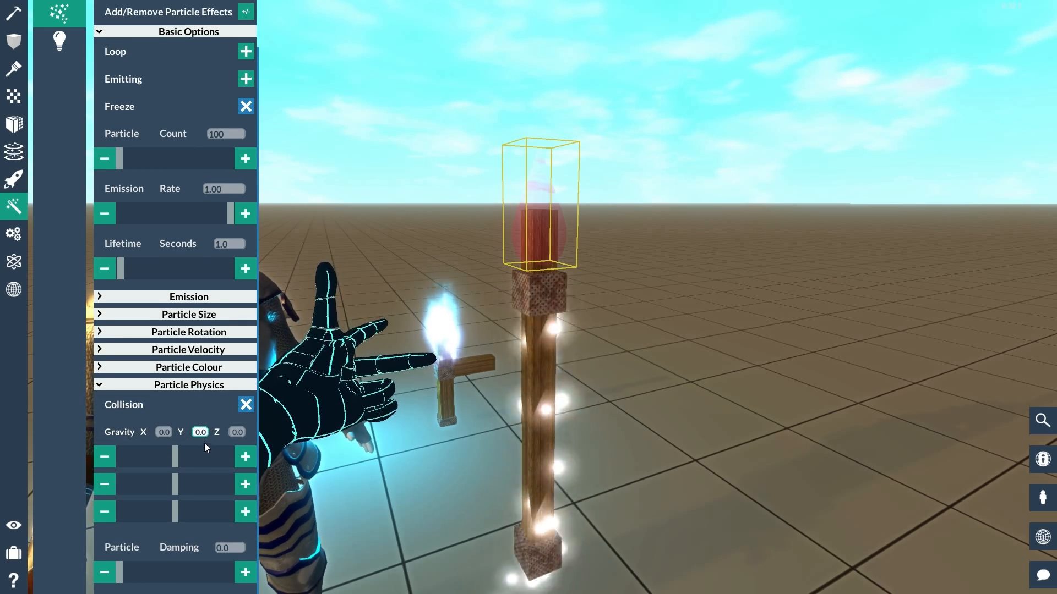
pyautogui.write('0')
pyautogui.press('Return')
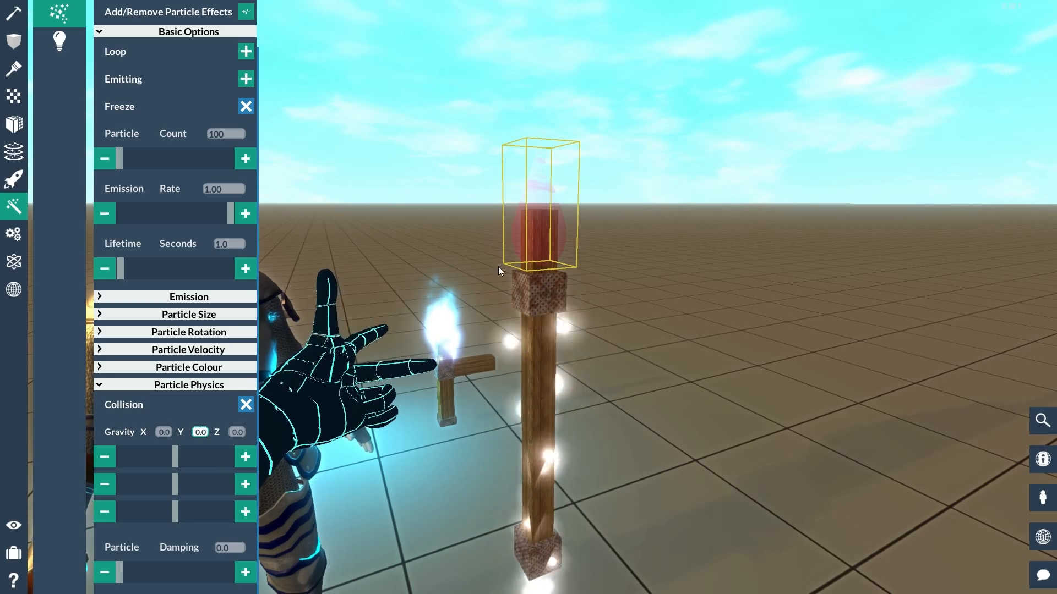
# - Raise the particle damping of the torch's effect to 0.5
pyautogui.click(248, 581)
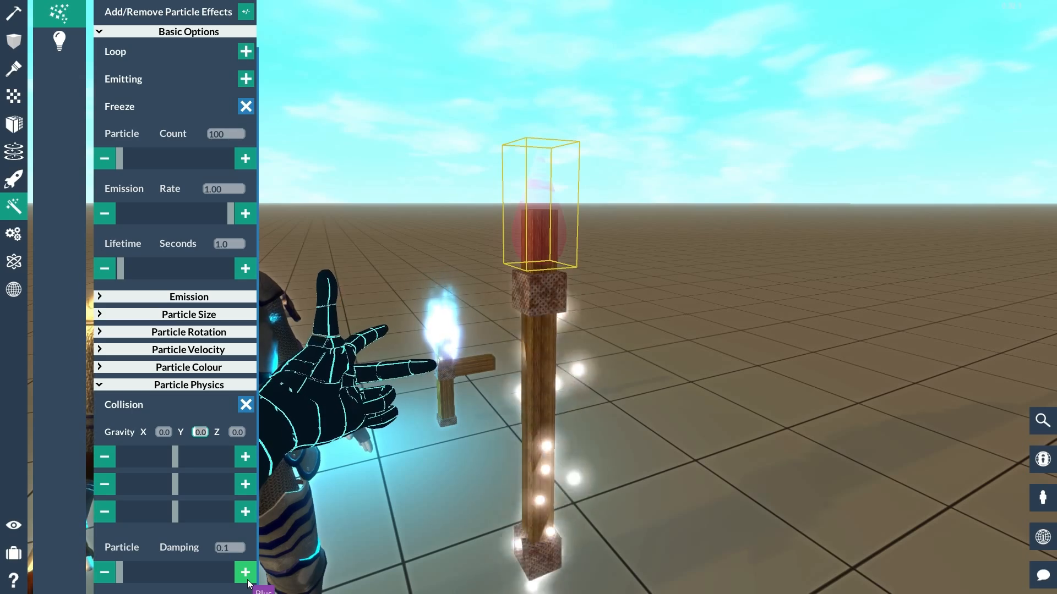
pyautogui.click(246, 573)
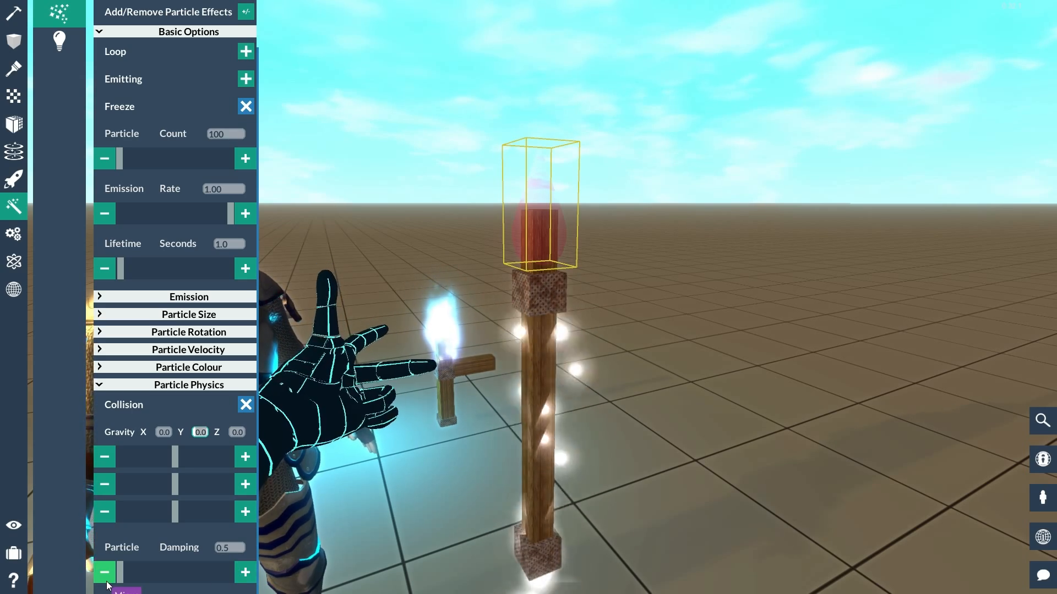
pyautogui.click(105, 573)
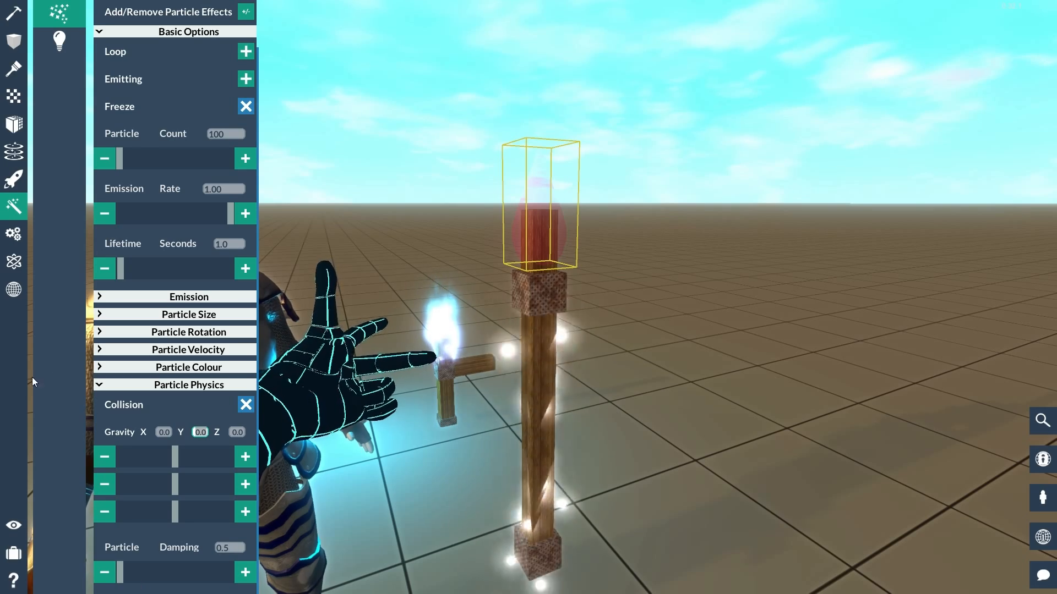
pyautogui.scroll(2, 138, 468)
pyautogui.scroll(-2, 213, 527)
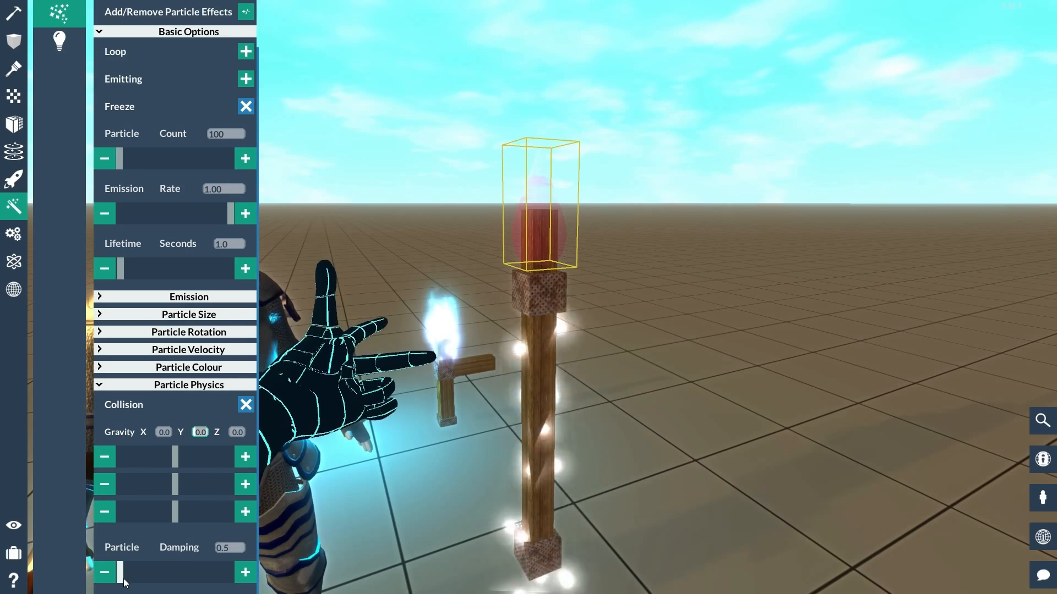
# - Try a particle damping of about 11.9 and set it back to 0.5
pyautogui.moveTo(120, 572)
pyautogui.mouseDown()
pyautogui.moveTo(328, 570)
pyautogui.moveTo(123, 566)
pyautogui.moveTo(133, 565)
pyautogui.mouseUp()
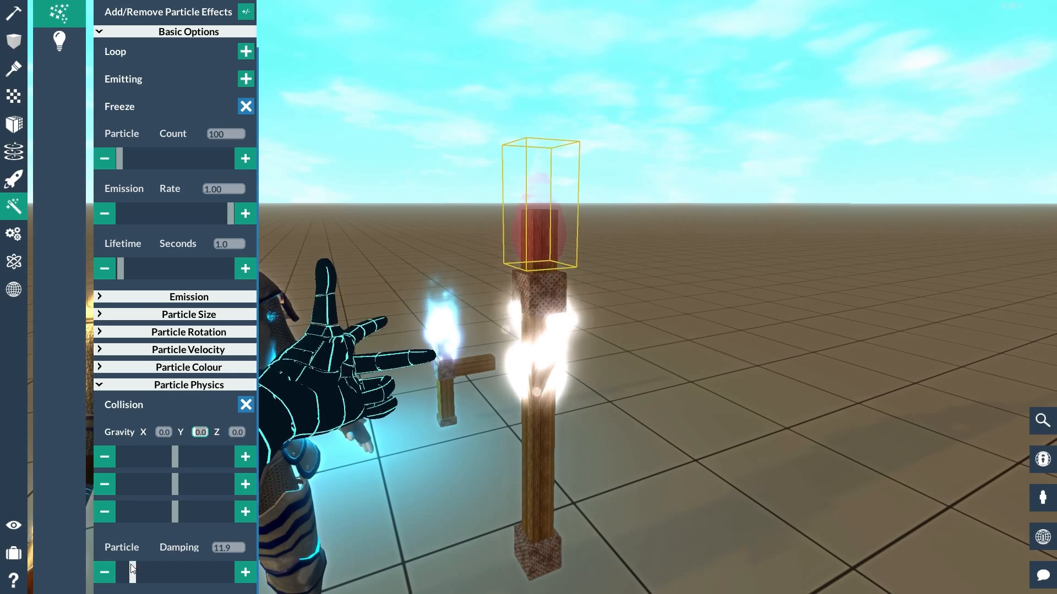
pyautogui.moveTo(132, 568); pyautogui.dragTo(120, 568)
pyautogui.click(238, 547)
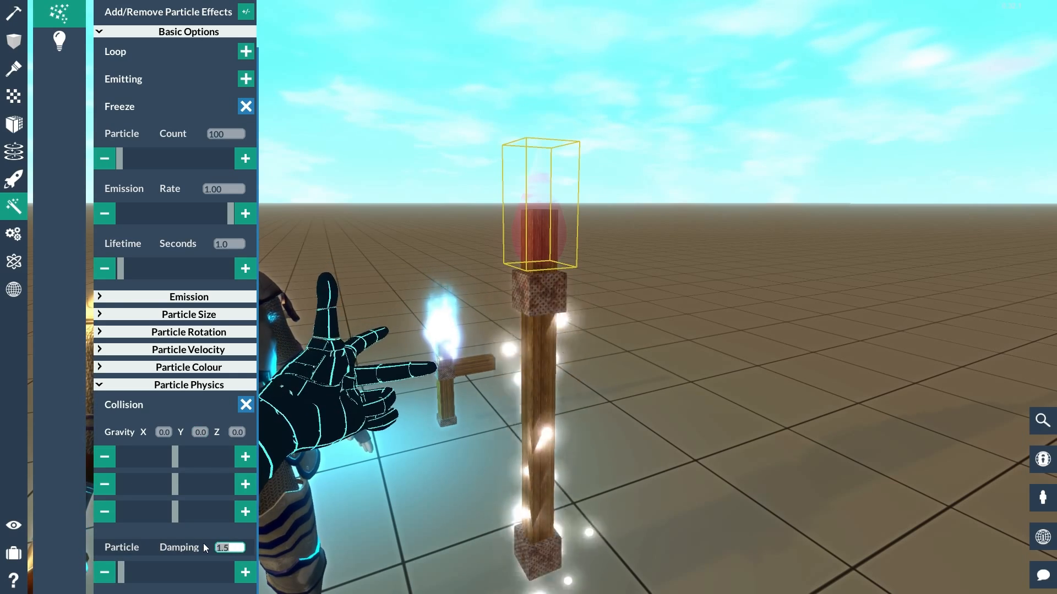
pyautogui.write('0.5')
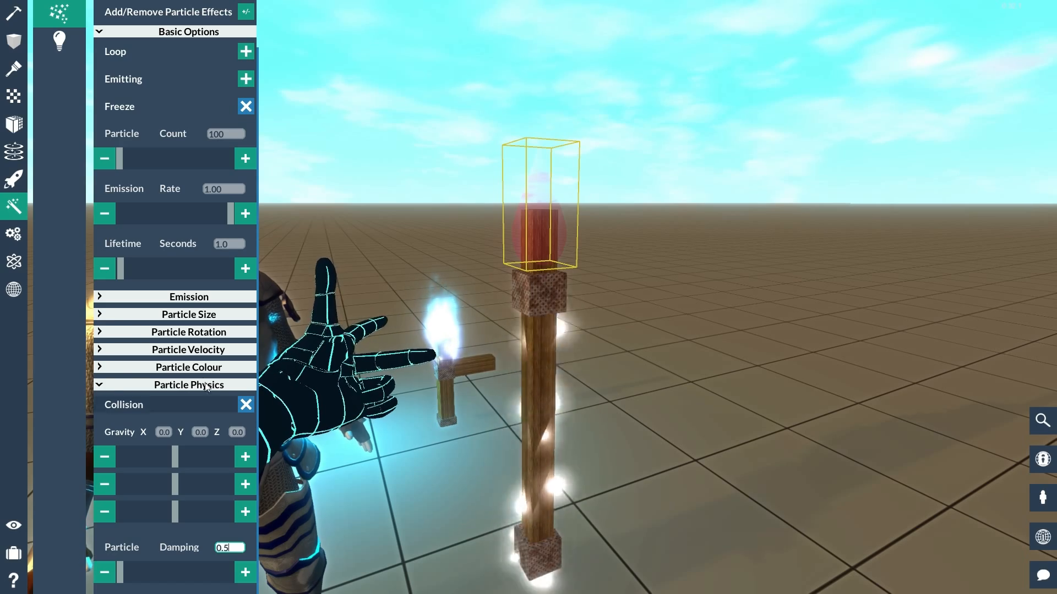
# - Open the particle velocity settings and rotate the emitter onto its side so the particles shoot out horizontally
pyautogui.click(251, 350)
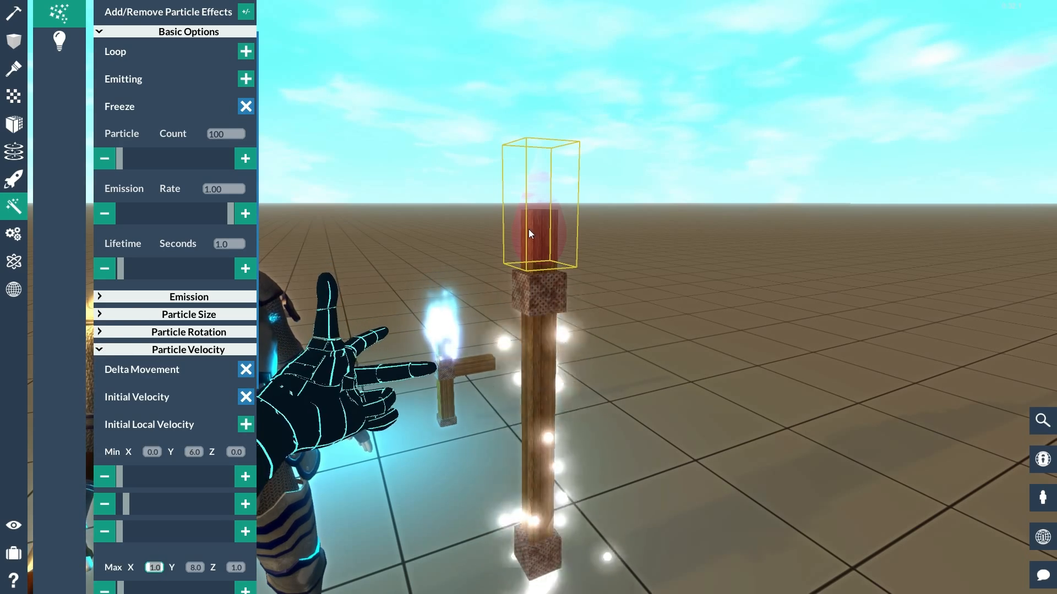
pyautogui.moveTo(196, 434); pyautogui.dragTo(194, 300)
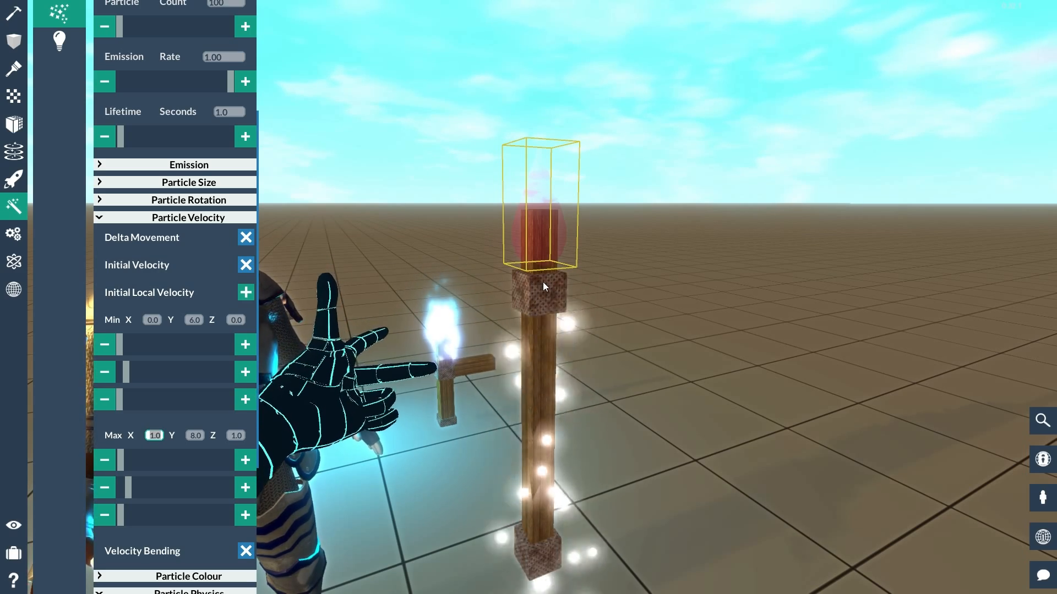
pyautogui.press('r')
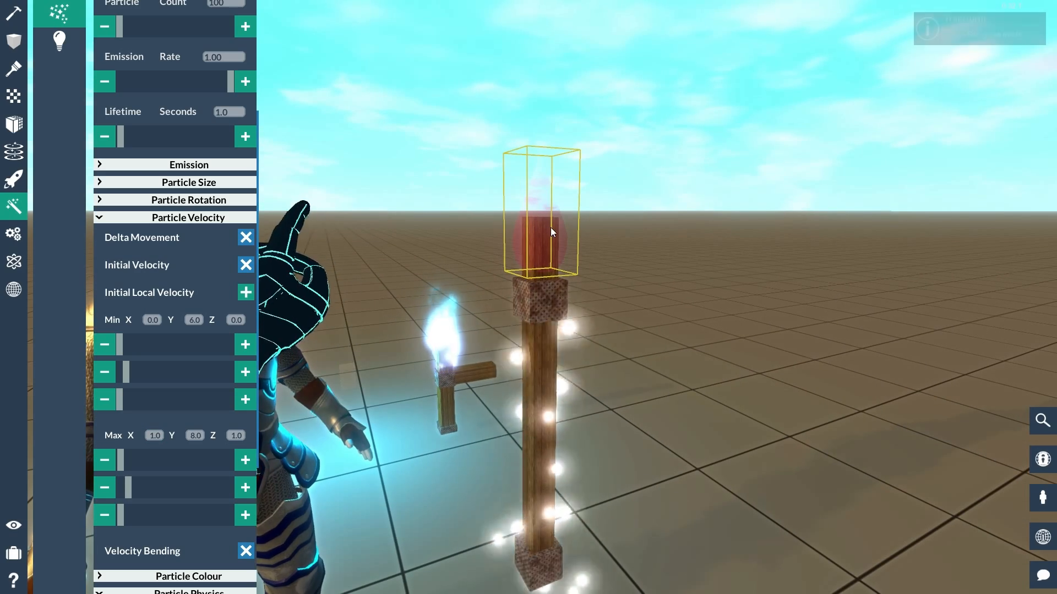
pyautogui.click(560, 229)
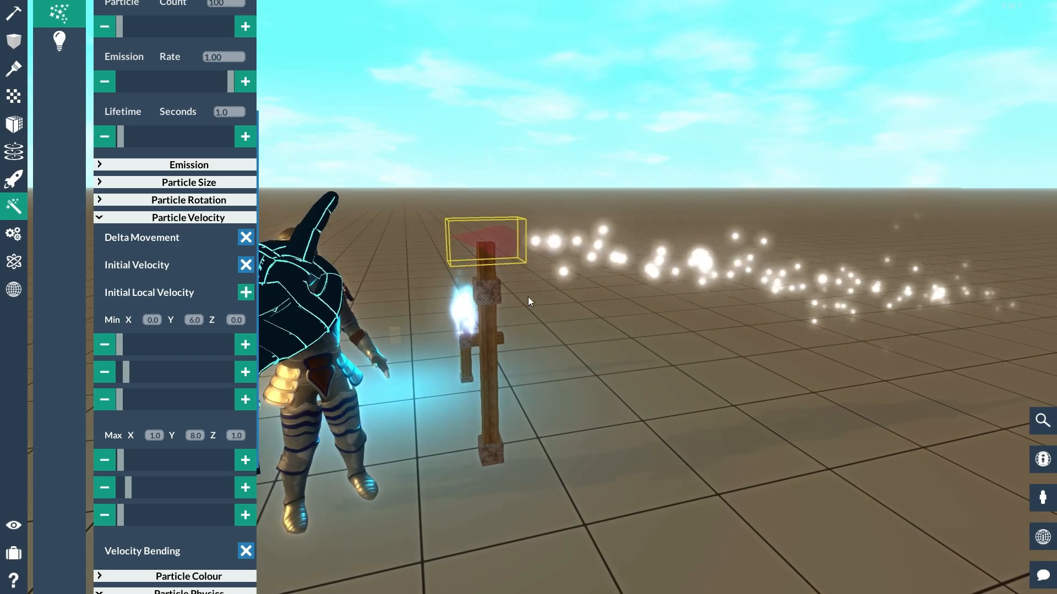
# - Try a Y gravity of 3.0 on the sideways particle stream and reset it to 0
pyautogui.scroll(-4, 166, 520)
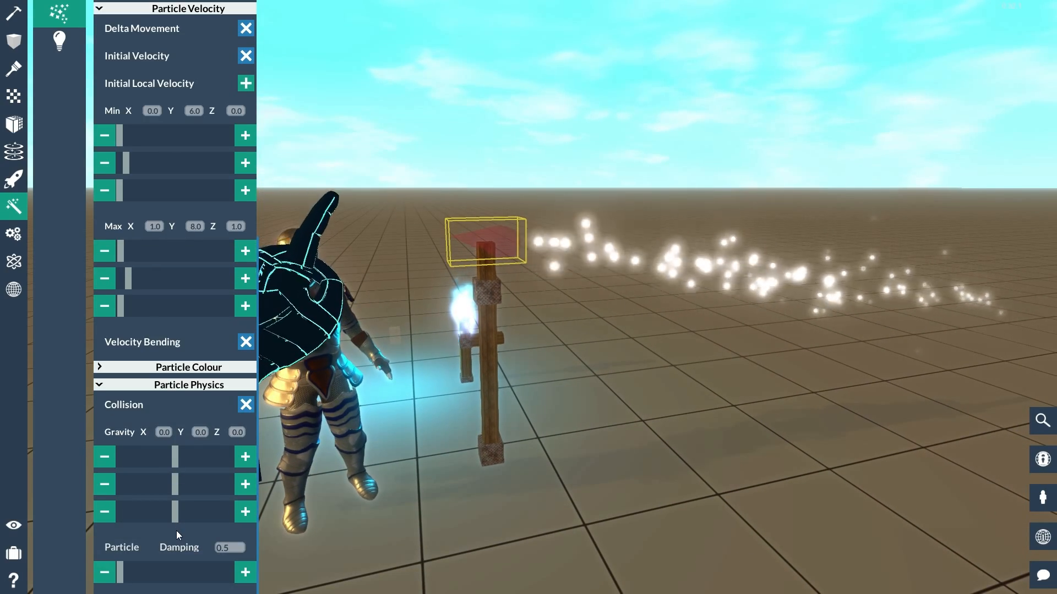
pyautogui.click(179, 480)
pyautogui.moveTo(180, 479); pyautogui.dragTo(177, 477)
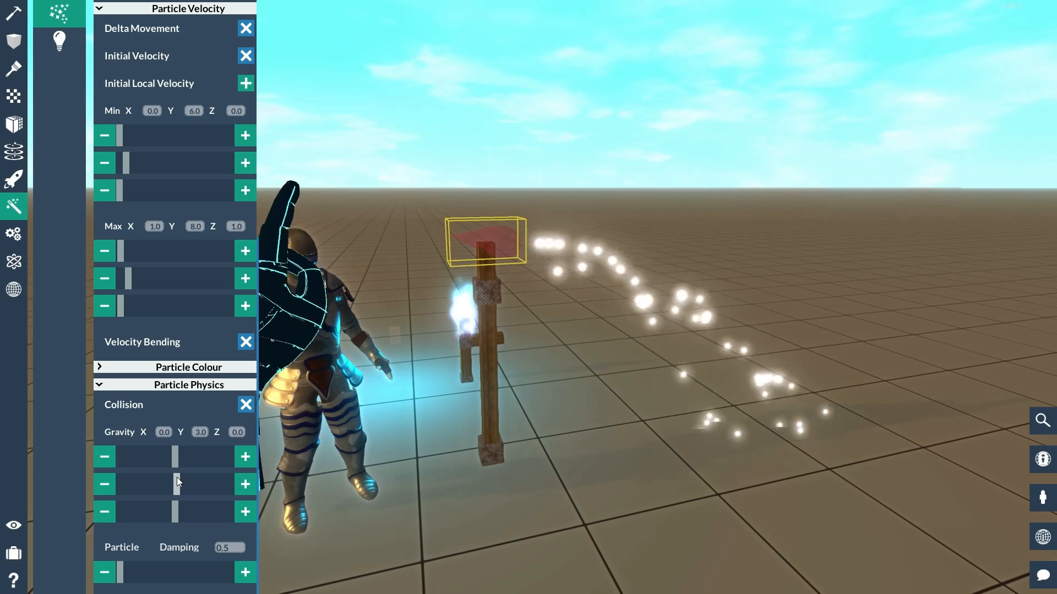
pyautogui.write('0')
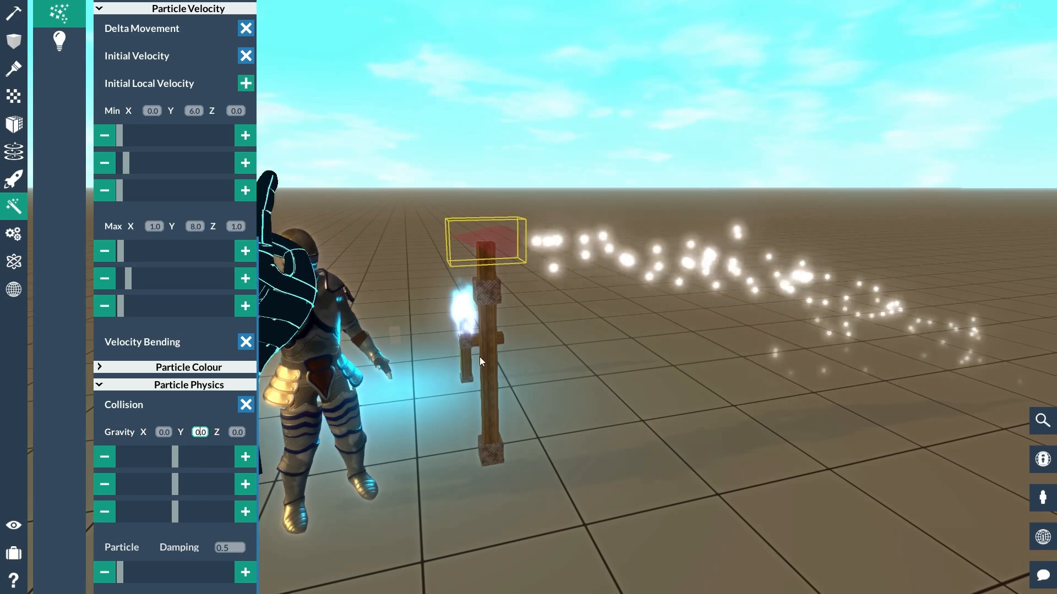
# - Turn off Initial Local Velocity for the torch's particle effect
pyautogui.moveTo(480, 356); pyautogui.dragTo(530, 298, button='right')
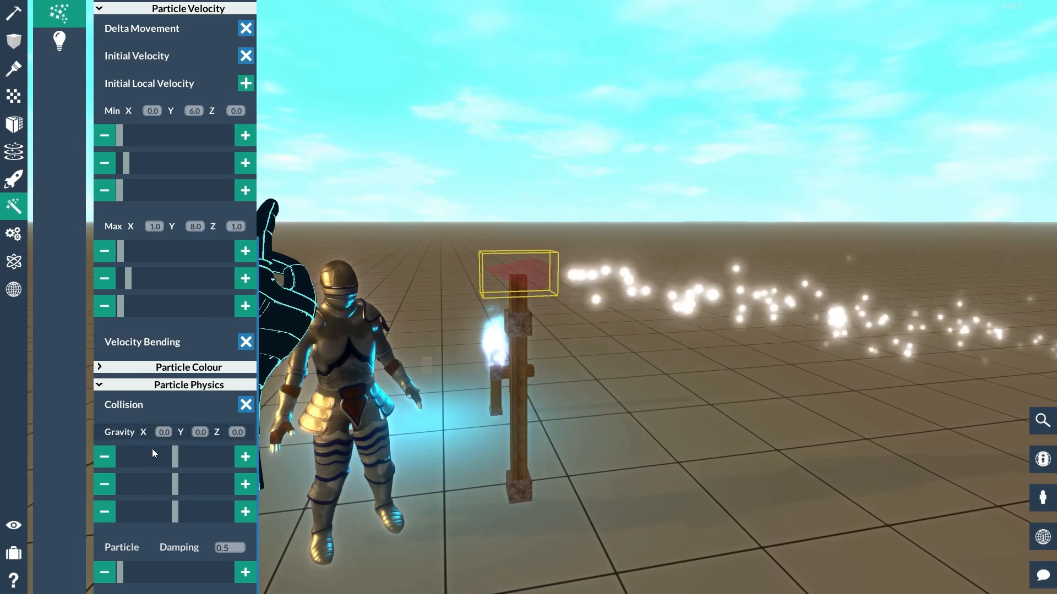
pyautogui.scroll(3, 191, 242)
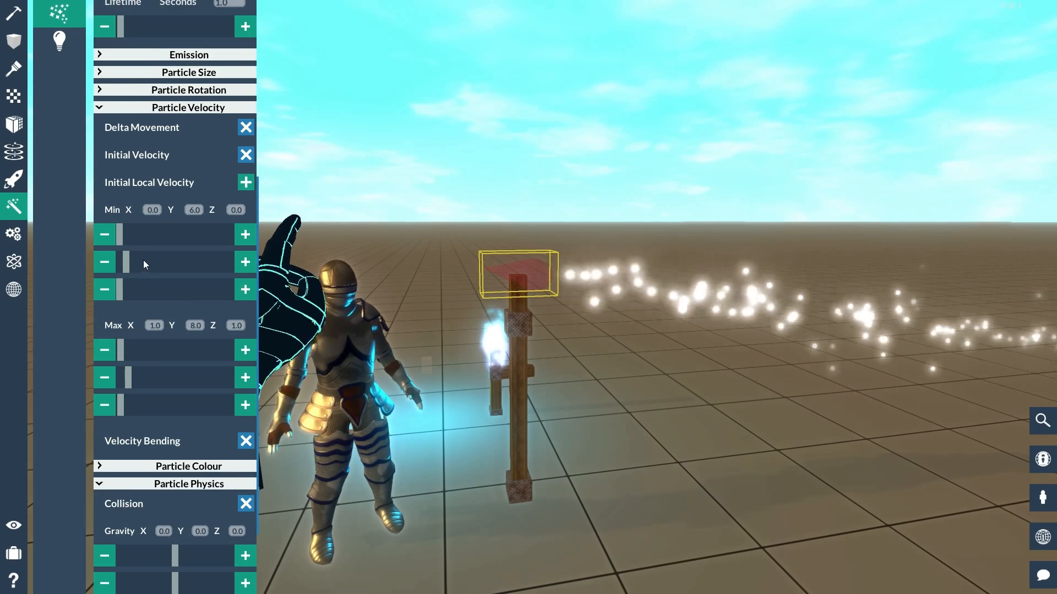
pyautogui.click(246, 182)
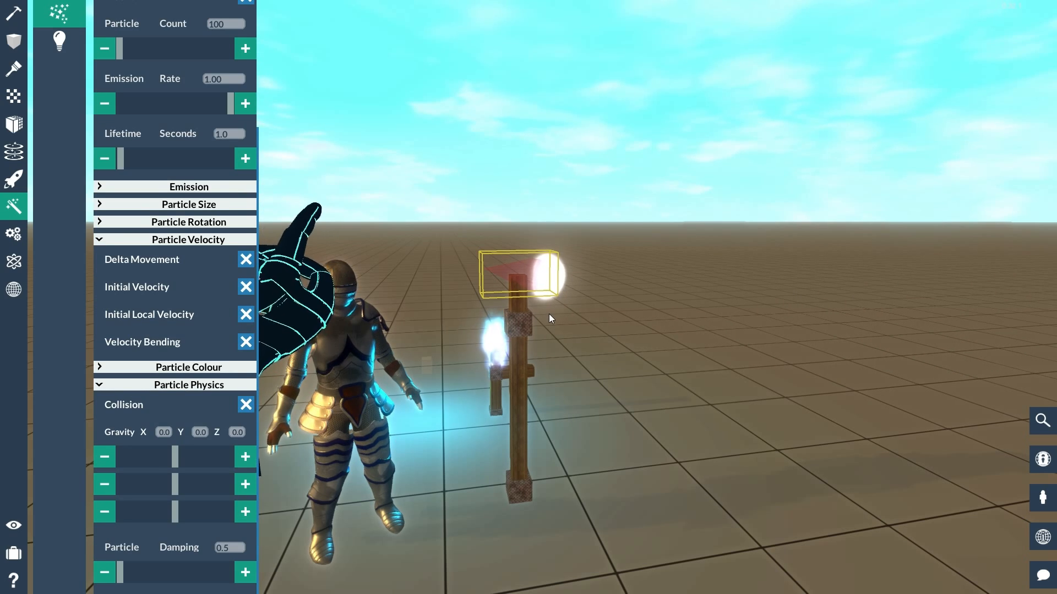
# - Rotate the particle emitter on top of the torch back upright
pyautogui.press('r')
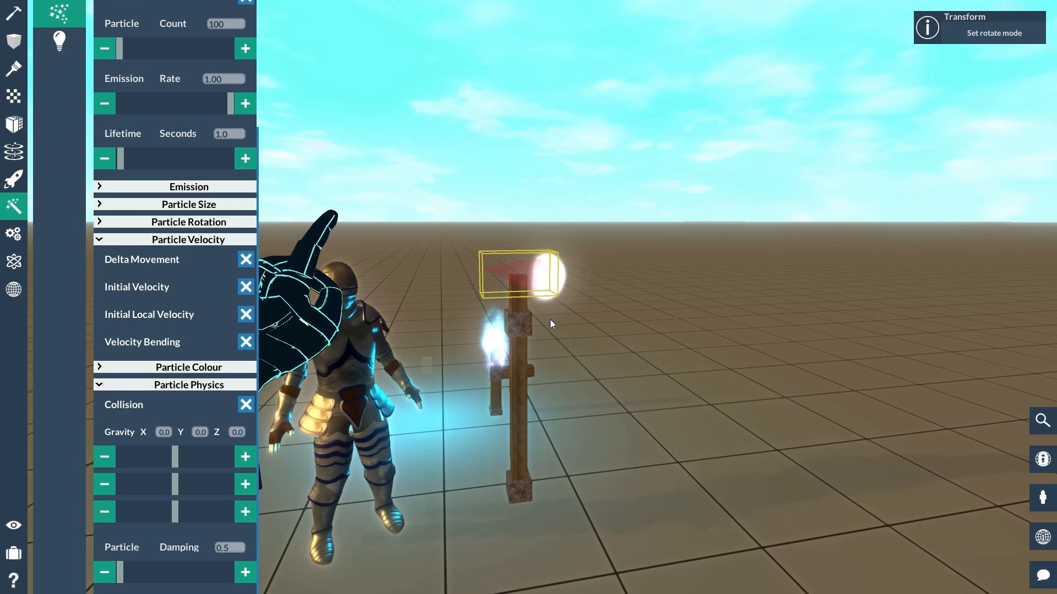
pyautogui.scroll(-5, 550, 322)
pyautogui.scroll(-2, 549, 322)
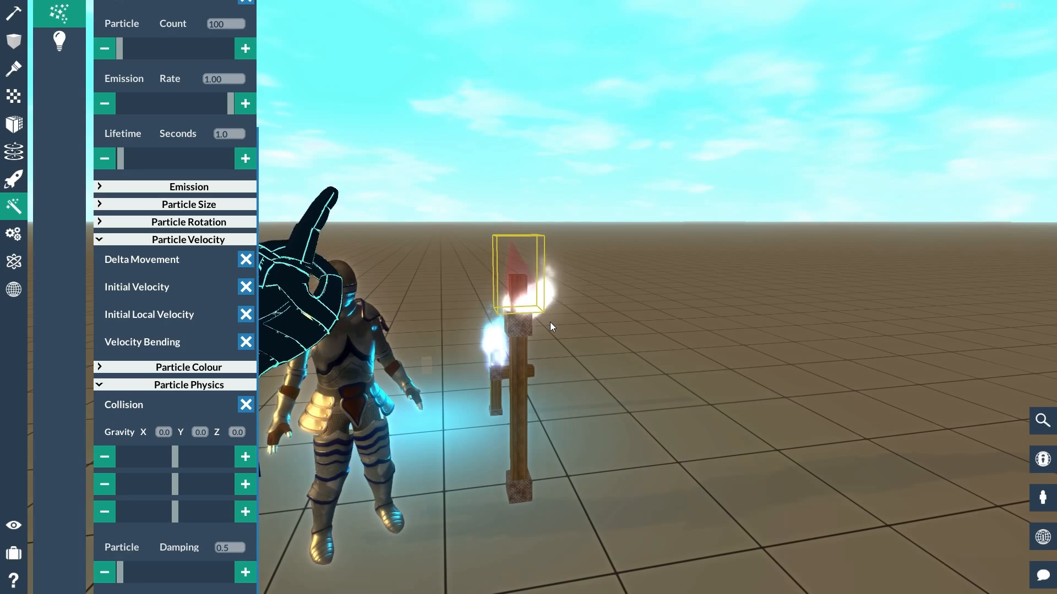
pyautogui.press('t')
# - Reselect the cone-shaped emitter on the torch and set its particle count to 200
pyautogui.click(589, 363)
pyautogui.press('w')
pyautogui.press('w')
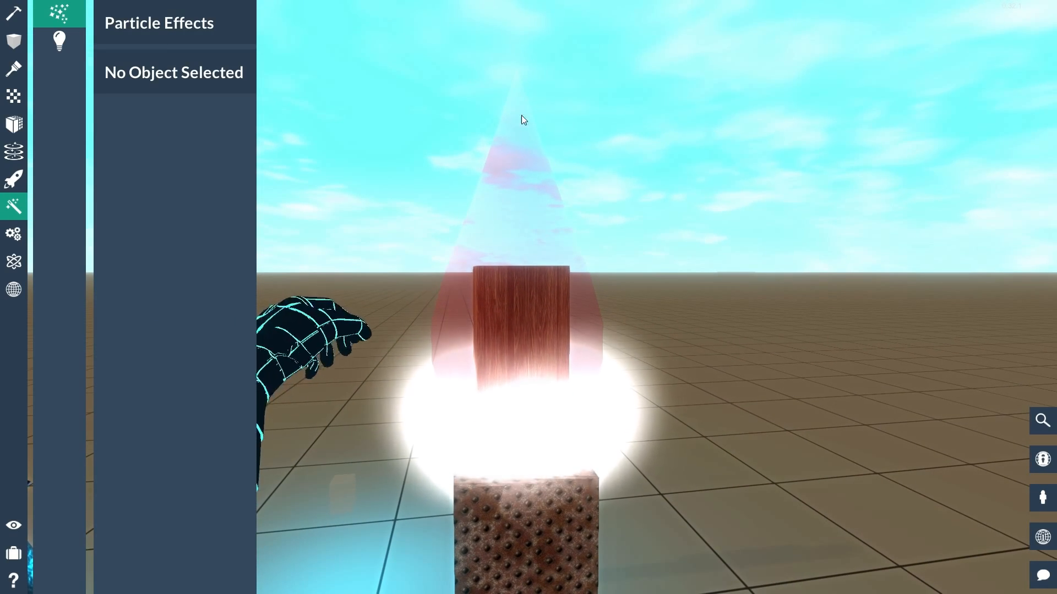
pyautogui.click(586, 263)
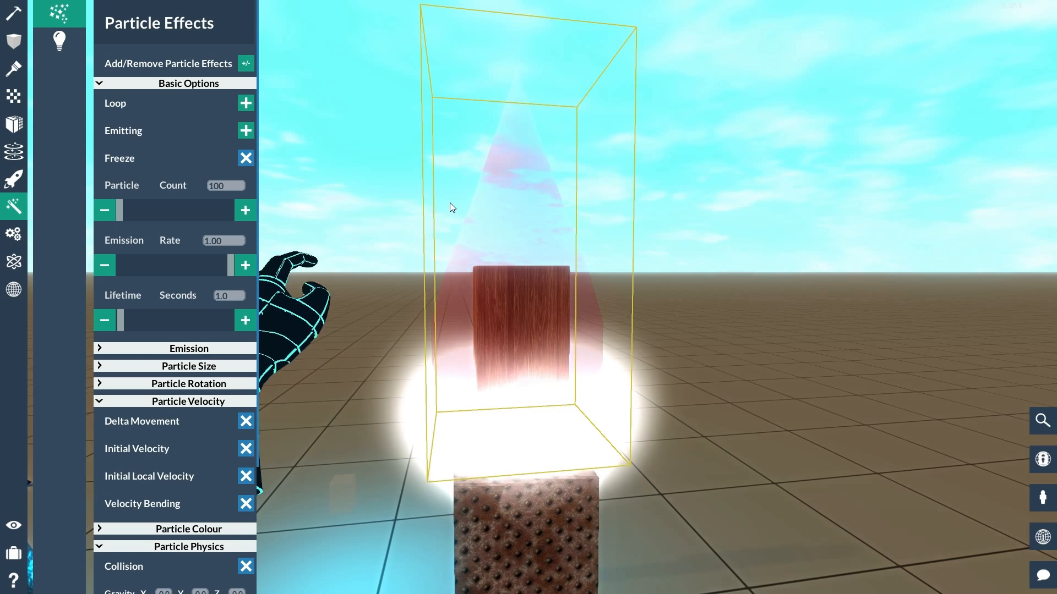
pyautogui.moveTo(227, 186); pyautogui.dragTo(194, 186)
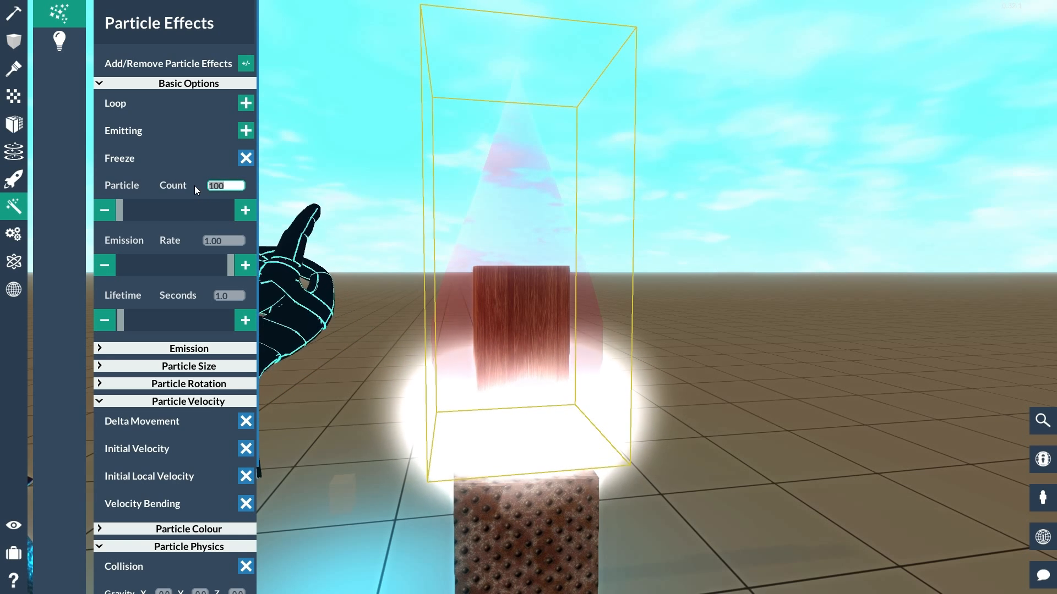
pyautogui.write('200')
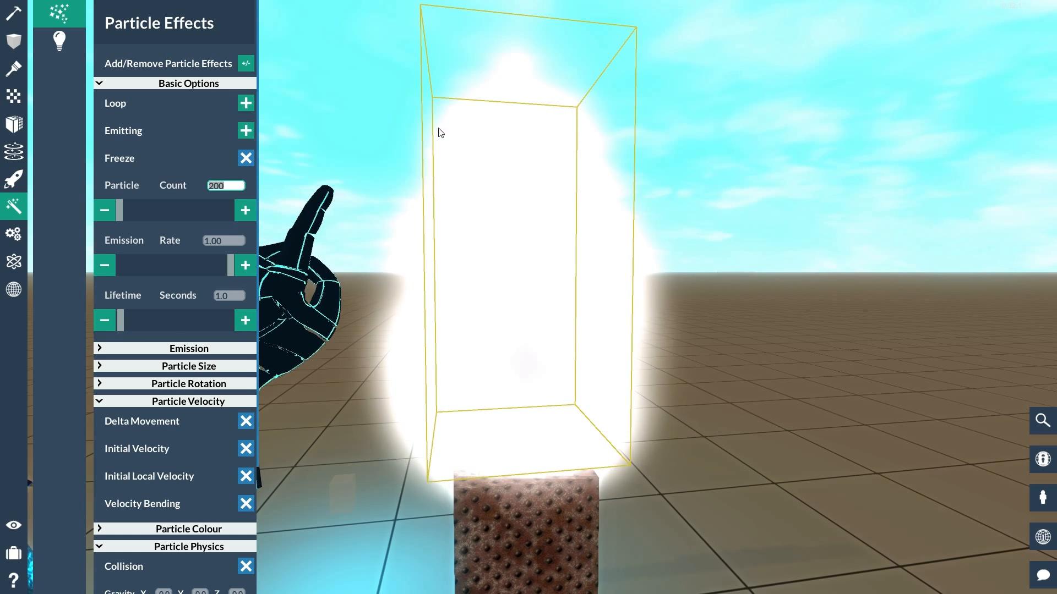
# - Set the particle lifetime to 2 seconds
pyautogui.press('s')
pyautogui.moveTo(439, 133); pyautogui.dragTo(410, 154, button='right')
pyautogui.press('d')
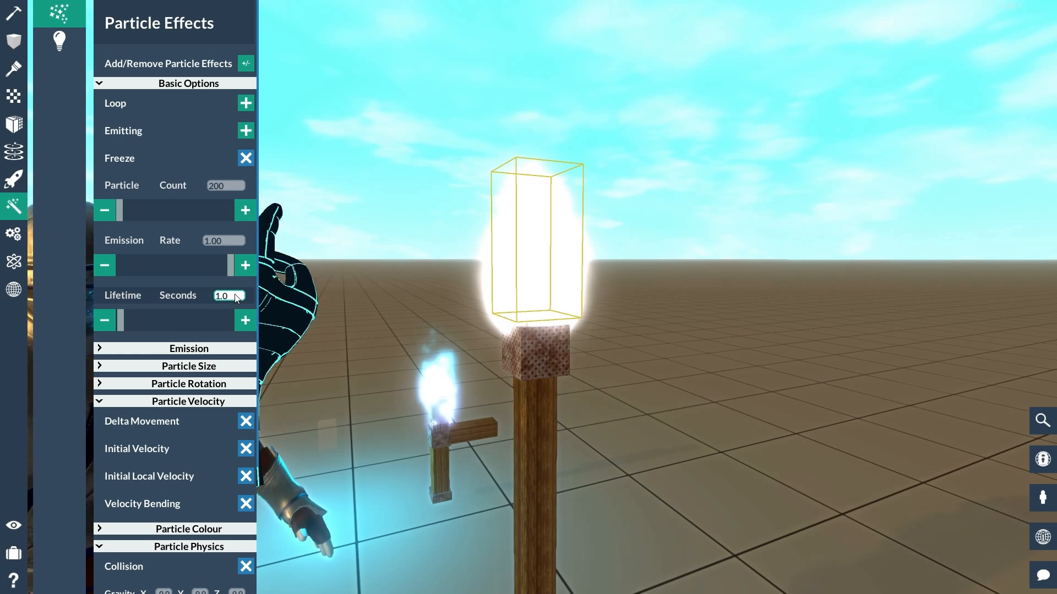
pyautogui.moveTo(236, 296); pyautogui.dragTo(209, 297)
pyautogui.write('2')
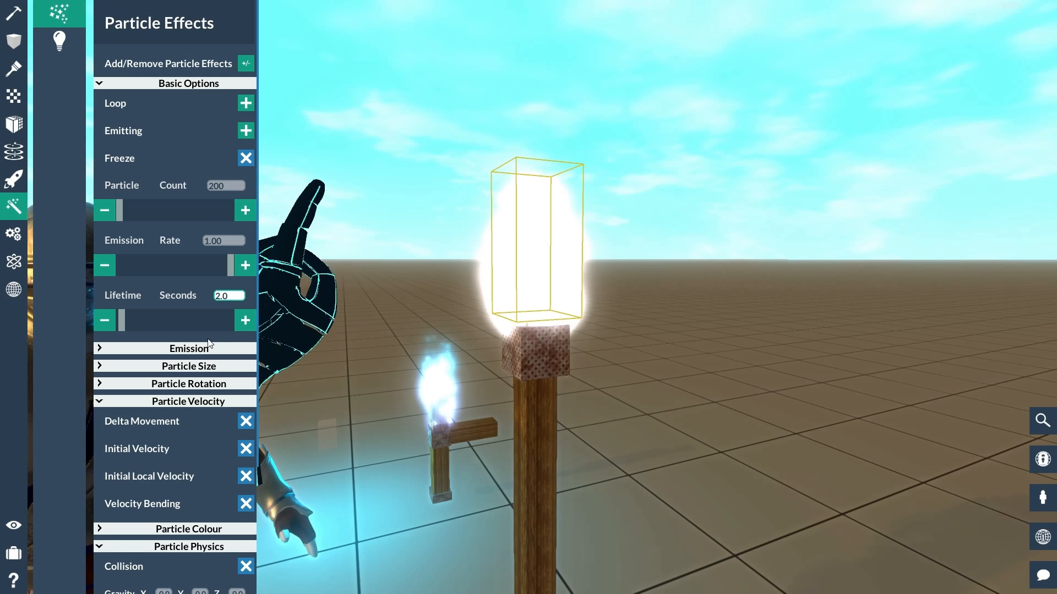
# - Try an emission rate of 0.12 and return it to 1.00
pyautogui.scroll(-2, 242, 264)
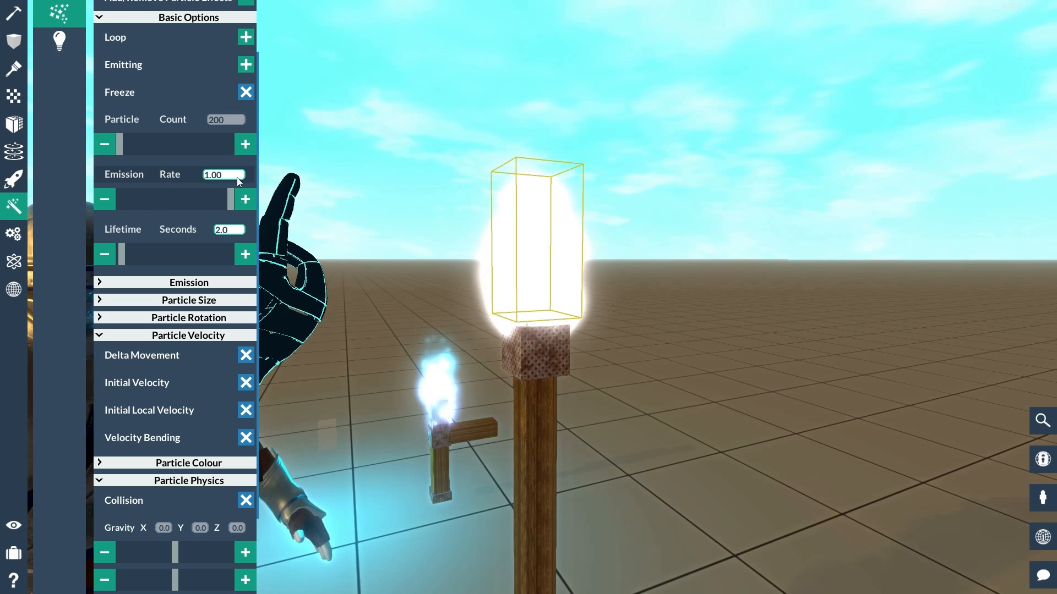
pyautogui.moveTo(222, 203); pyautogui.dragTo(132, 202)
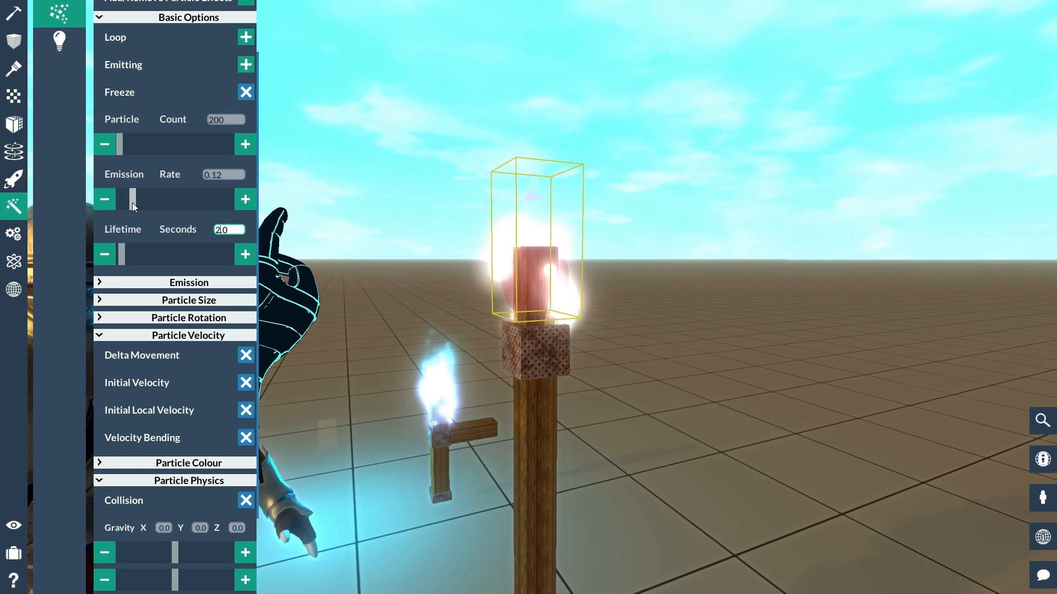
pyautogui.moveTo(132, 202); pyautogui.dragTo(266, 202)
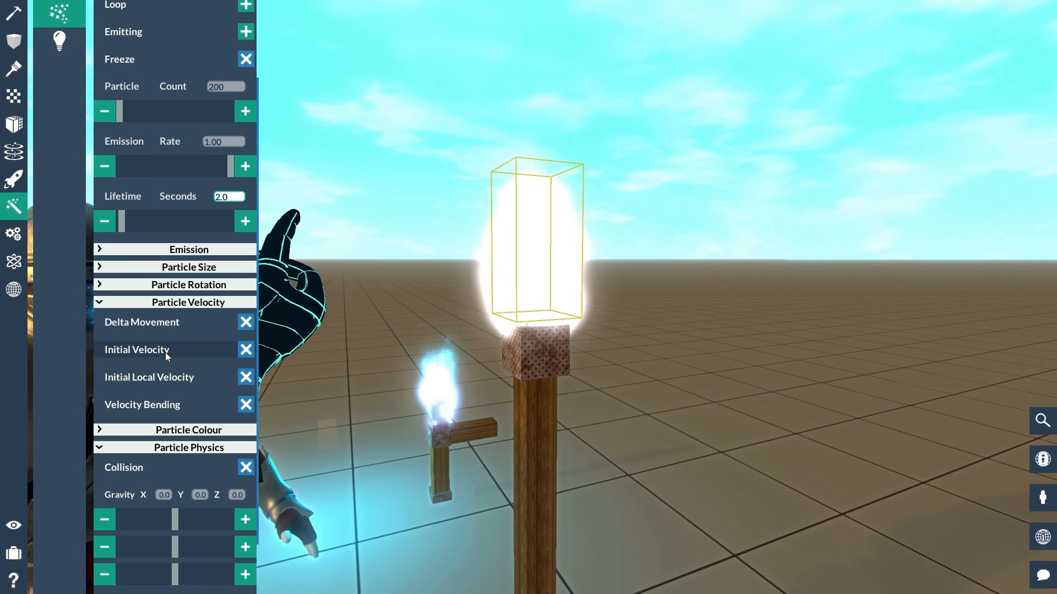
# - Turn on Initial Velocity for the torch's particle effect to expose its minimum and maximum X, Y and Z values
pyautogui.scroll(-3, 166, 352)
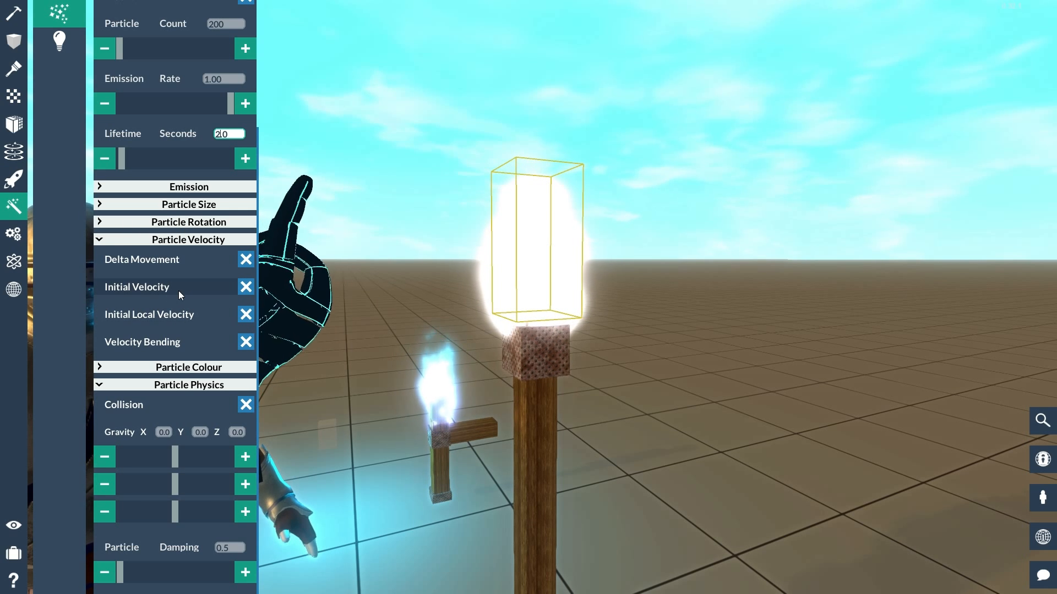
pyautogui.click(246, 288)
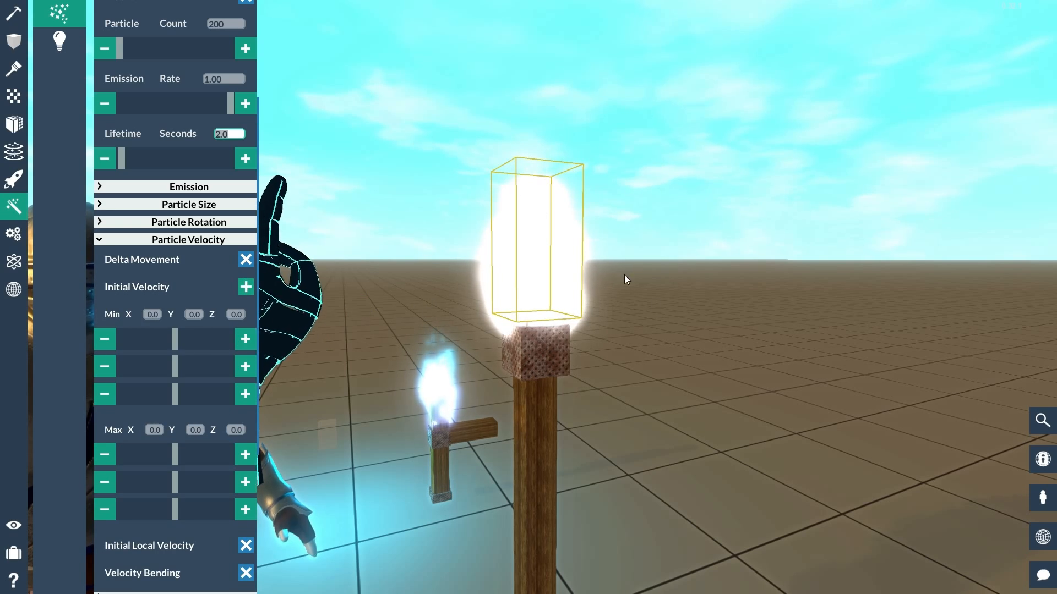
pyautogui.moveTo(758, 296)
pyautogui.mouseDown(button='right')
pyautogui.moveTo(755, 407)
pyautogui.moveTo(753, 306)
pyautogui.mouseUp(button='right')
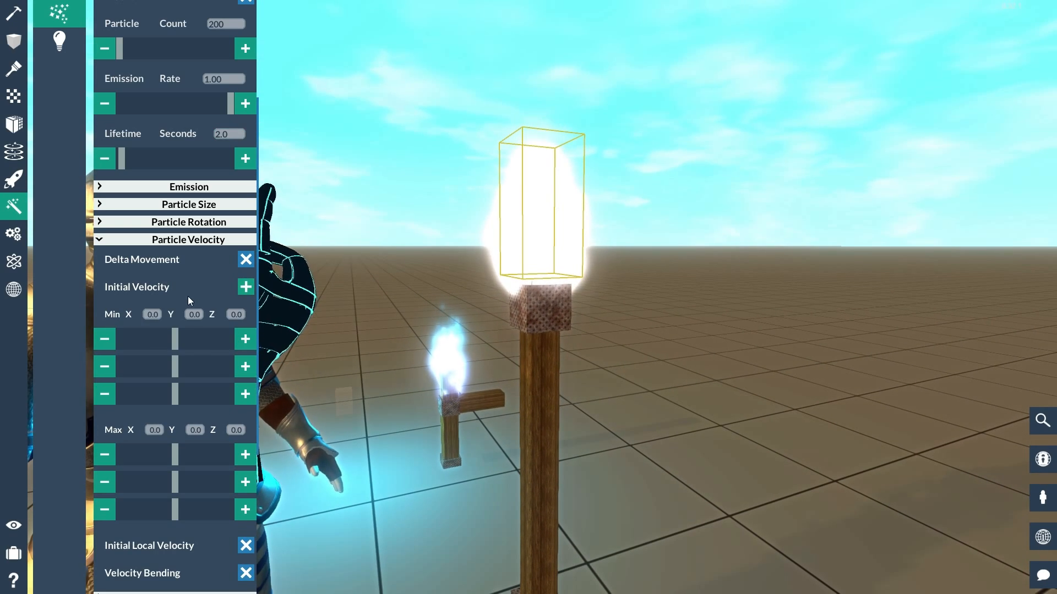
# - Try minimum X initial velocities of 0.3 and 1.0 on the torch's particles, returning the value to 0 each time
pyautogui.click(241, 340)
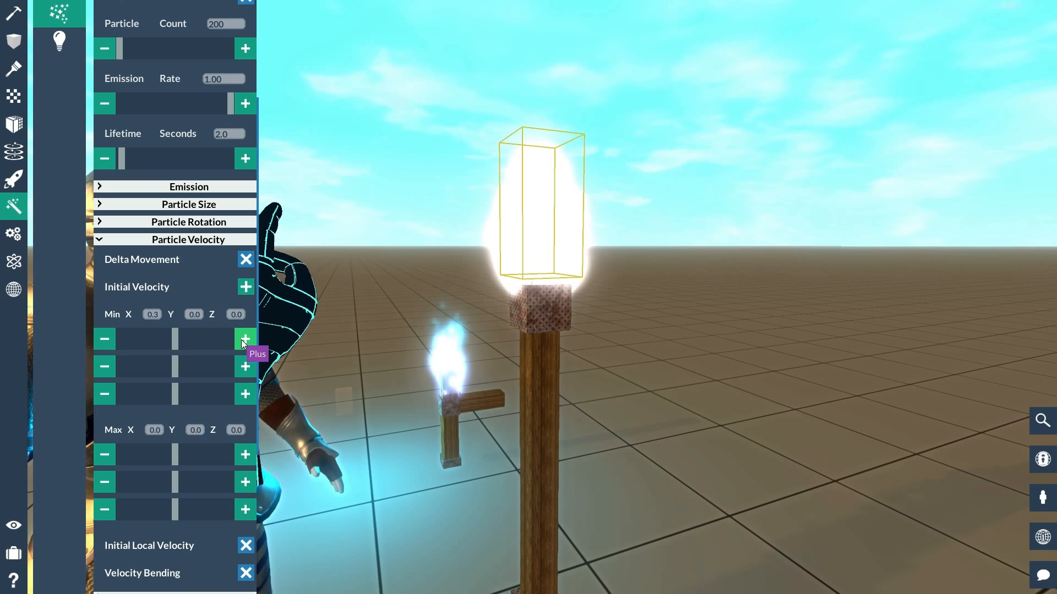
pyautogui.doubleClick(147, 314)
pyautogui.write('0')
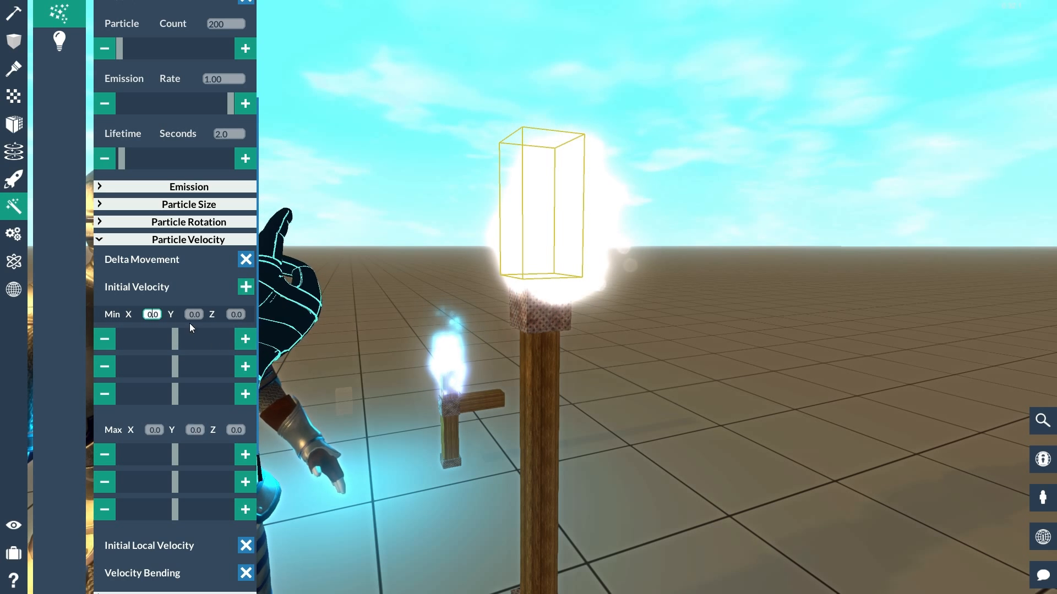
pyautogui.click(193, 315)
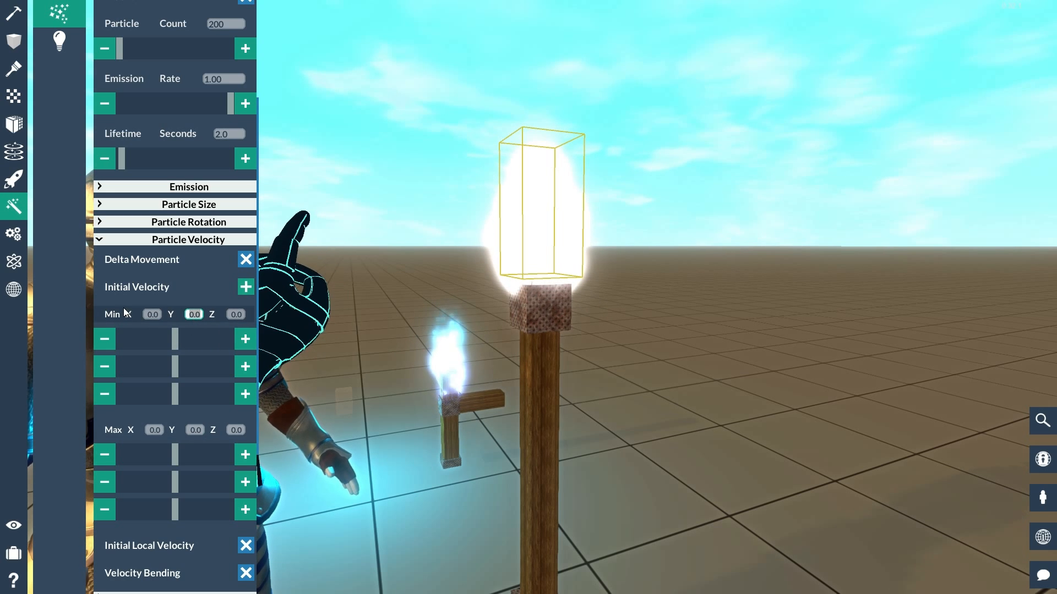
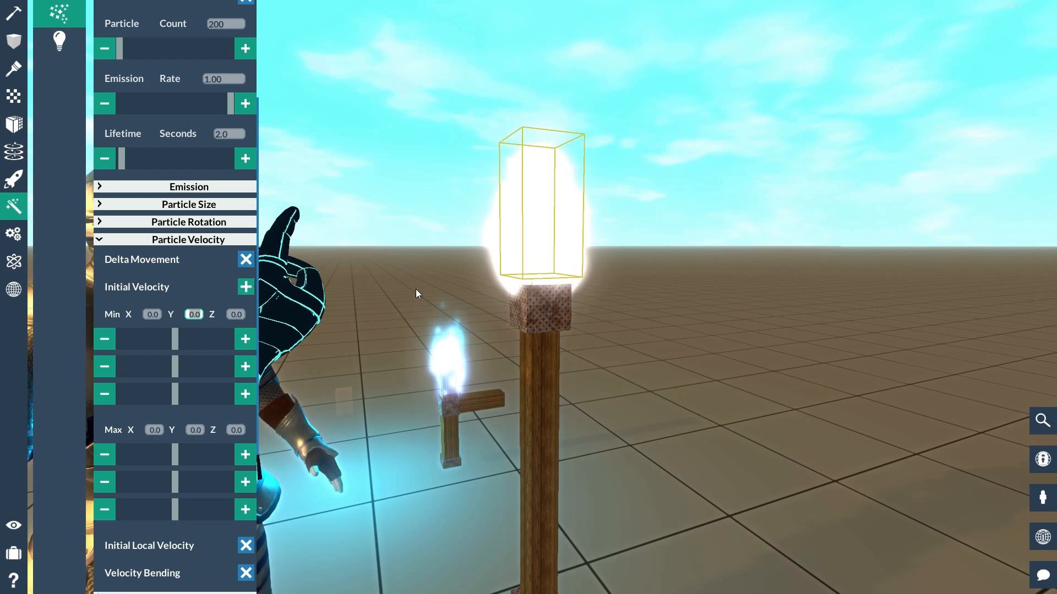
pyautogui.moveTo(173, 344)
pyautogui.mouseDown()
pyautogui.moveTo(151, 346)
pyautogui.moveTo(173, 343)
pyautogui.mouseUp()
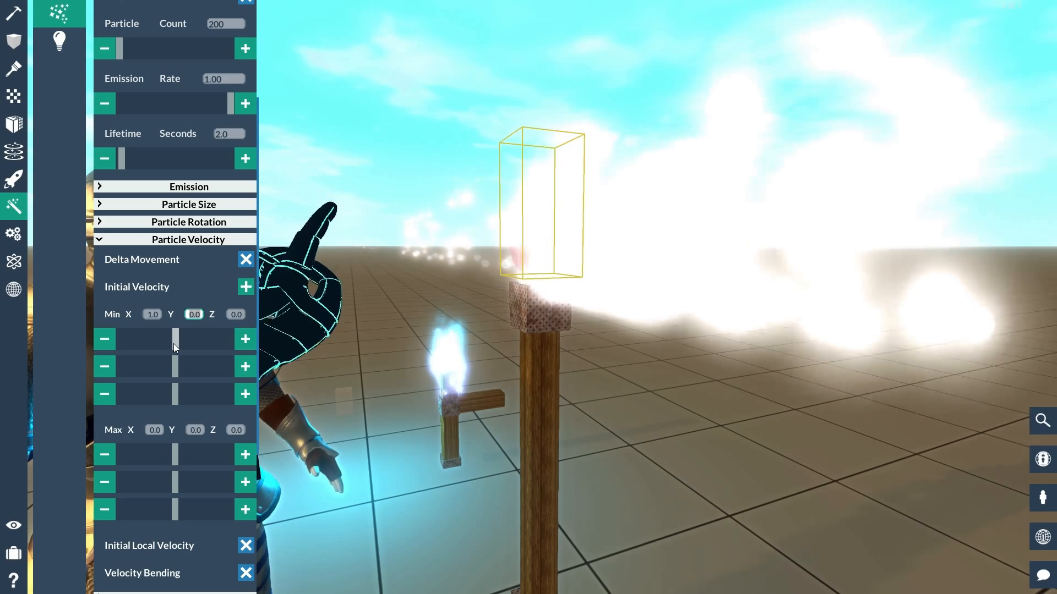
pyautogui.moveTo(308, 448); pyautogui.dragTo(336, 440, button='right')
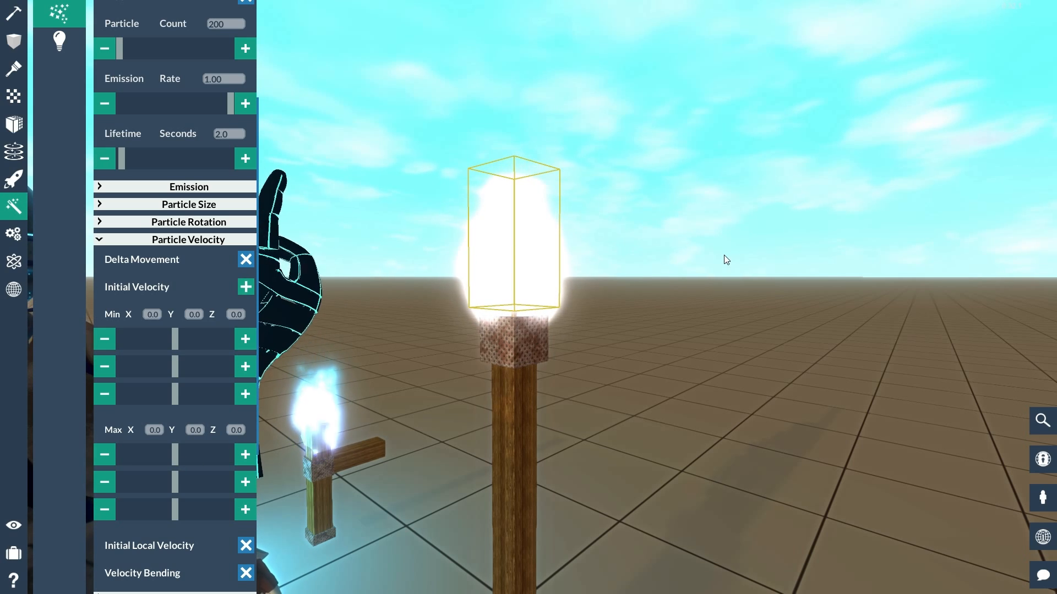
# - Try maximum X initial velocities of -12.9 and 23.7 while viewing the torch from the side
pyautogui.moveTo(724, 256); pyautogui.dragTo(756, 255, button='right')
pyautogui.press('s')
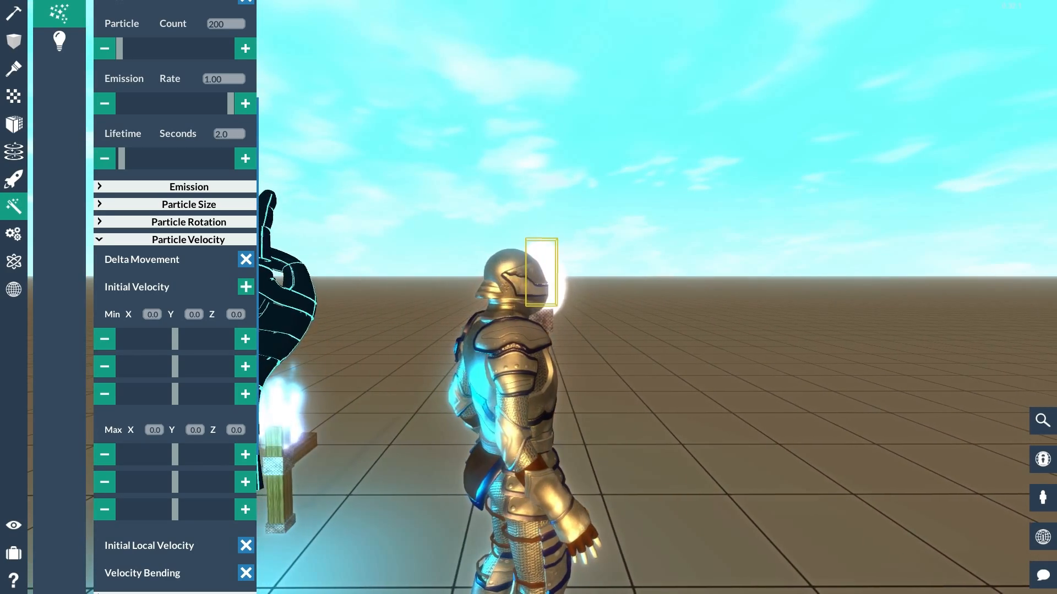
pyautogui.press('d')
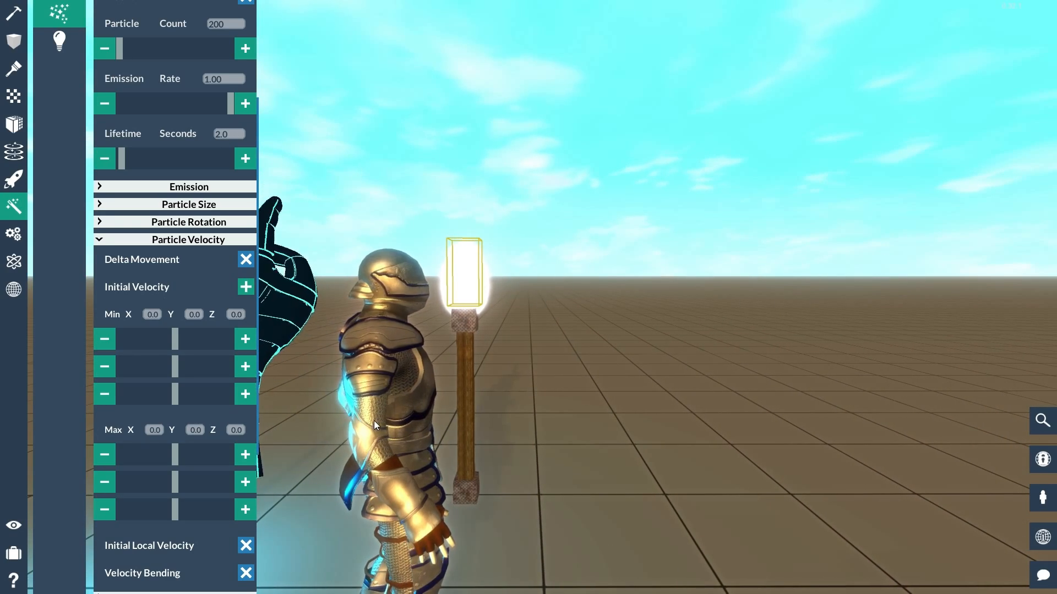
pyautogui.press('w')
pyautogui.moveTo(549, 319); pyautogui.dragTo(529, 308, button='right')
pyautogui.press('d')
pyautogui.press('s')
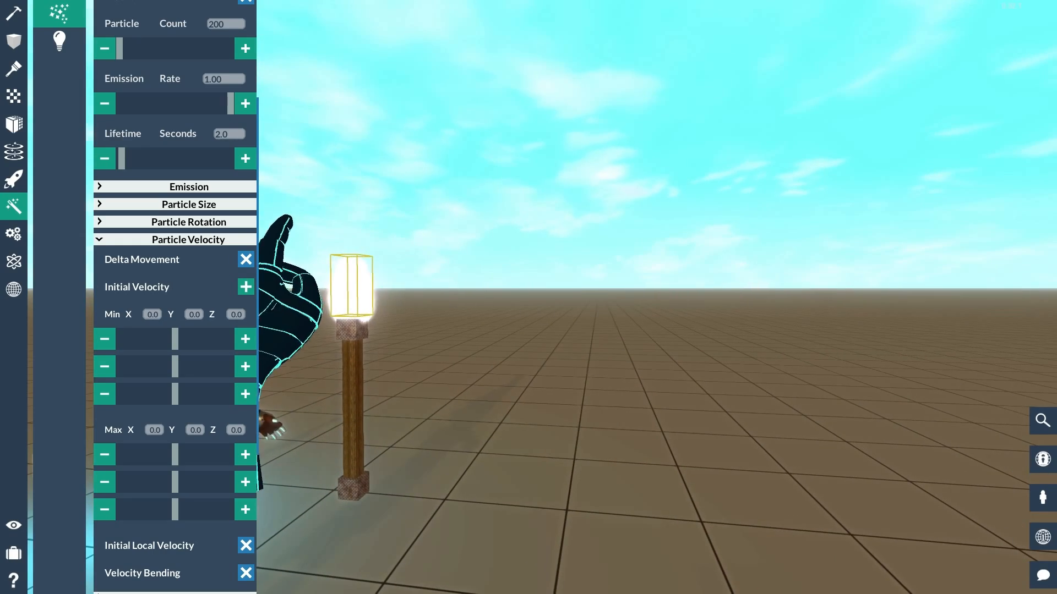
pyautogui.moveTo(176, 455); pyautogui.dragTo(168, 454)
pyautogui.moveTo(177, 454); pyautogui.dragTo(188, 430, button='right')
pyautogui.press('s')
pyautogui.press('a')
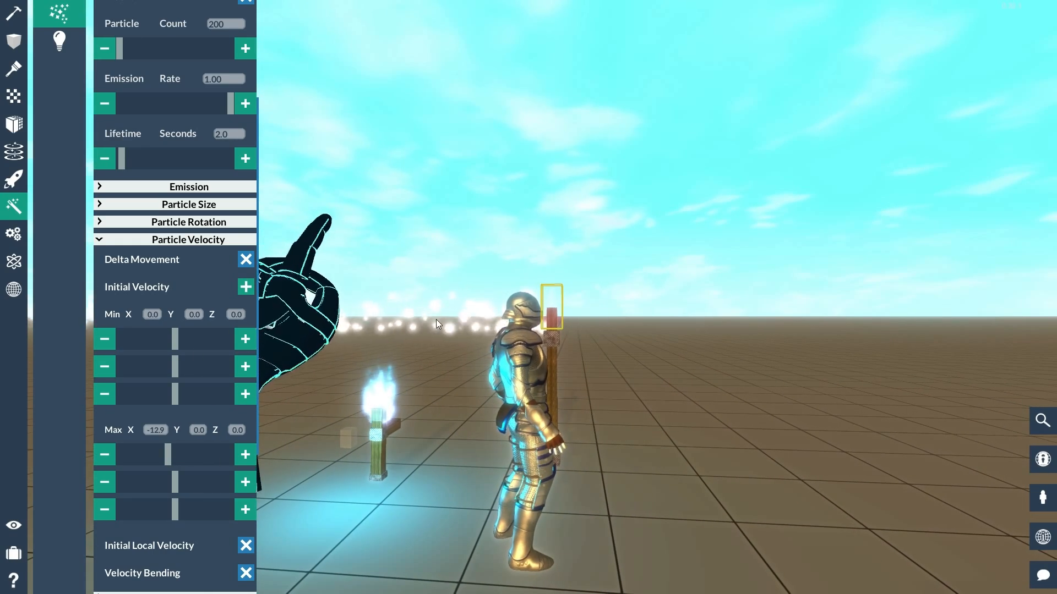
pyautogui.moveTo(170, 456); pyautogui.dragTo(187, 454)
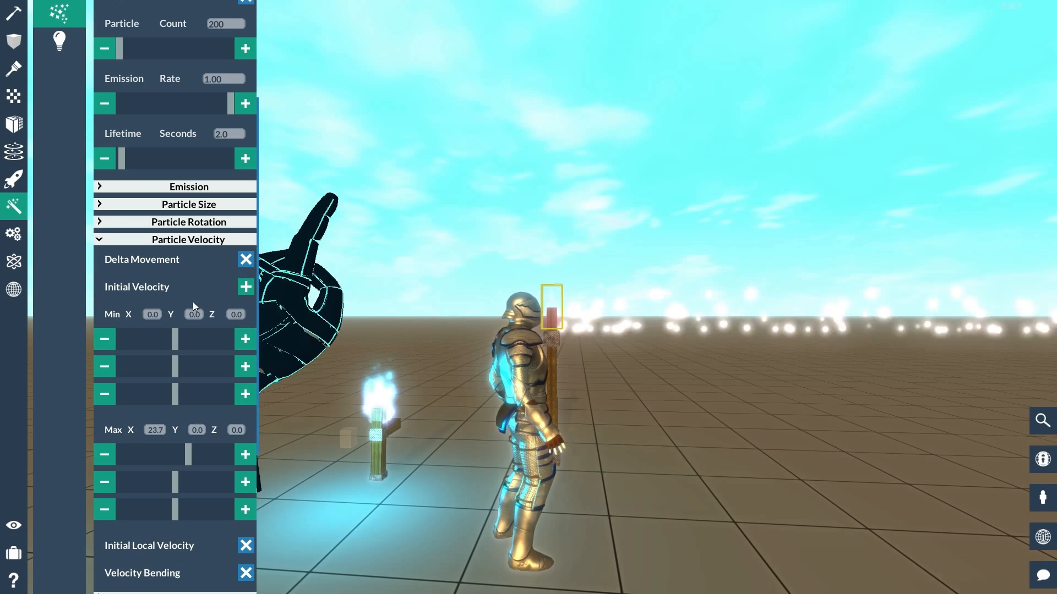
# - Try minimum X initial velocities of -12.9, 7.9 and 2.0 for the torch's particles
pyautogui.moveTo(175, 339); pyautogui.dragTo(170, 339)
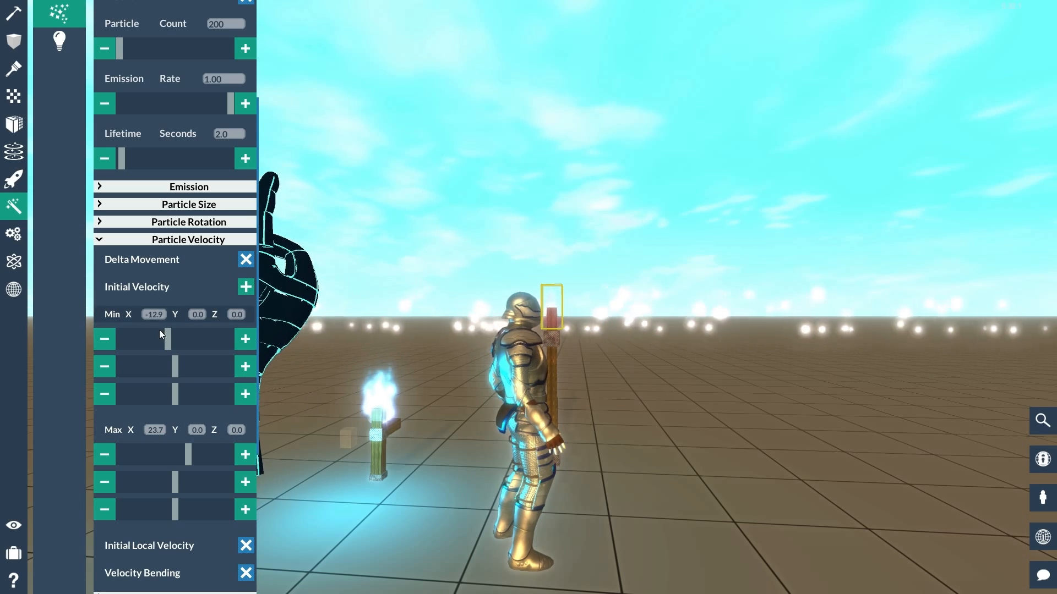
pyautogui.moveTo(170, 342); pyautogui.dragTo(181, 341)
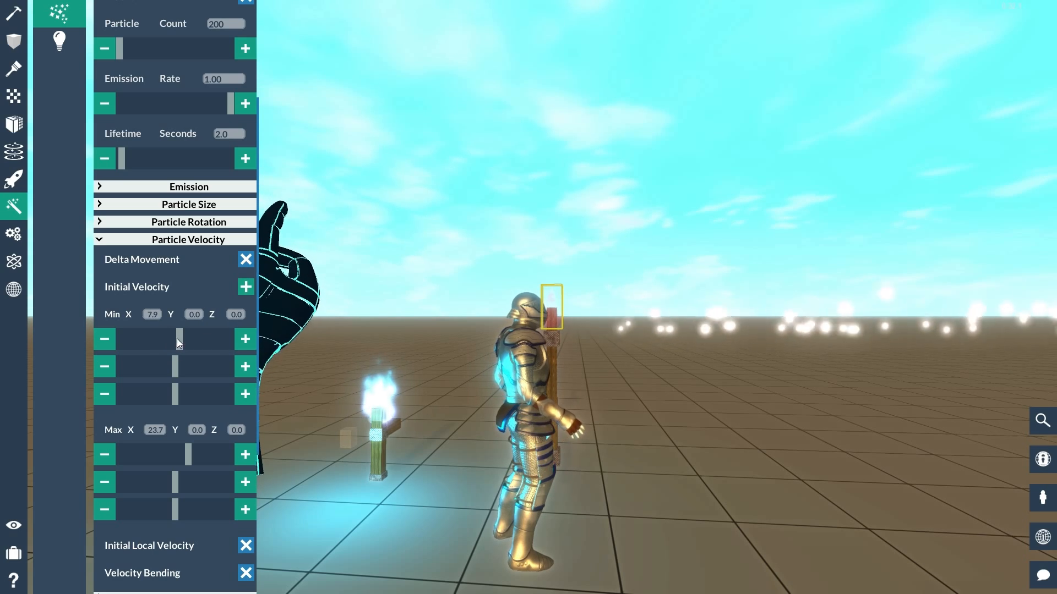
pyautogui.moveTo(180, 338); pyautogui.dragTo(180, 338)
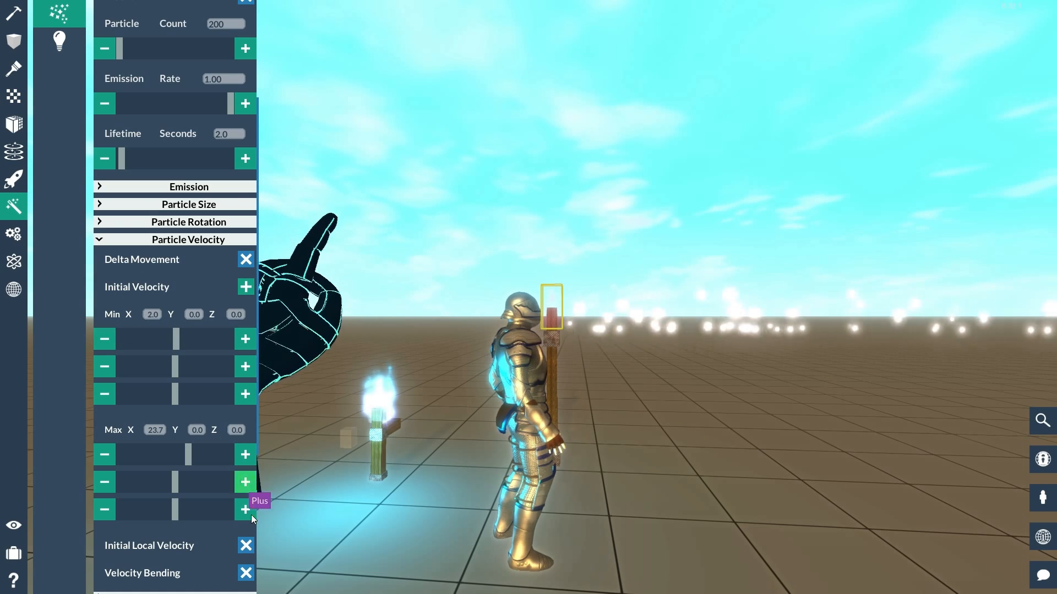
# - Set both the maximum and the minimum X initial velocity to 3 and check the particle stream beside the torch
pyautogui.click(148, 433)
pyautogui.write('0')
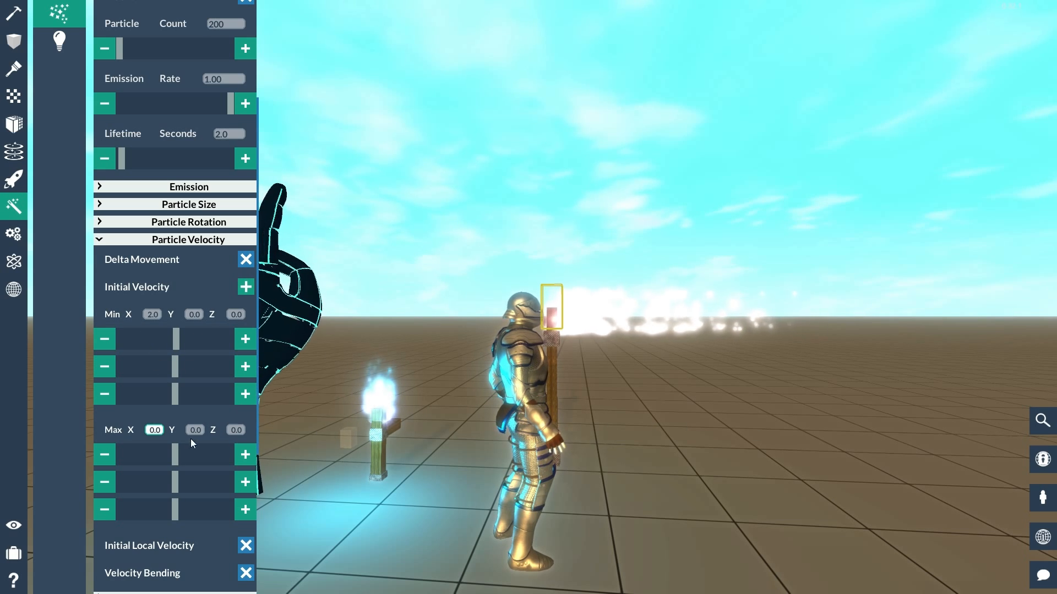
pyautogui.moveTo(161, 432); pyautogui.dragTo(130, 431)
pyautogui.write('2')
pyautogui.write('3')
pyautogui.moveTo(162, 315); pyautogui.dragTo(125, 316)
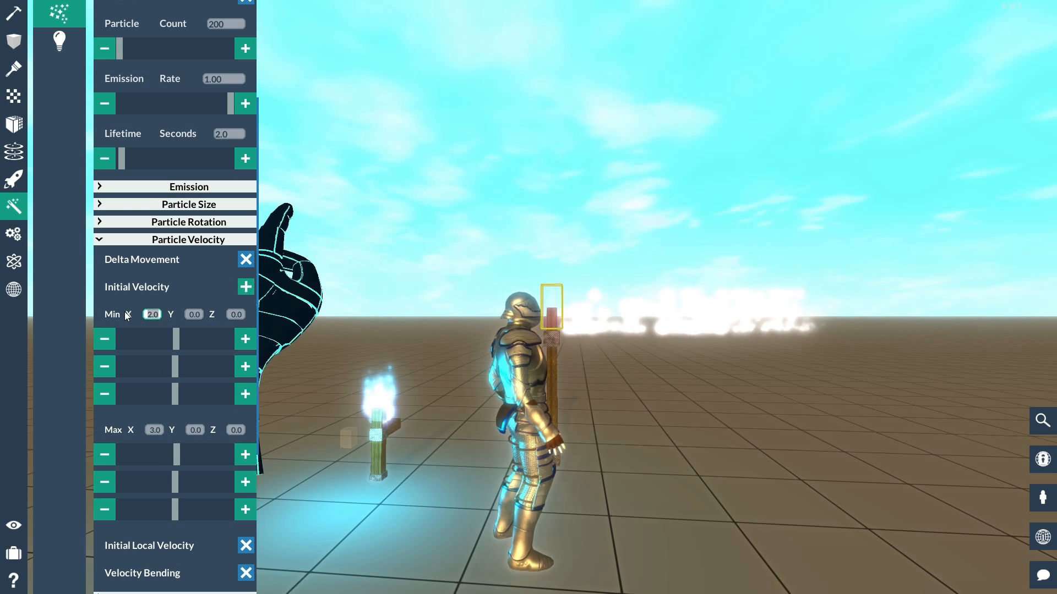
pyautogui.write('3')
pyautogui.moveTo(670, 343); pyautogui.dragTo(710, 342, button='right')
pyautogui.press('w')
pyautogui.press('w')
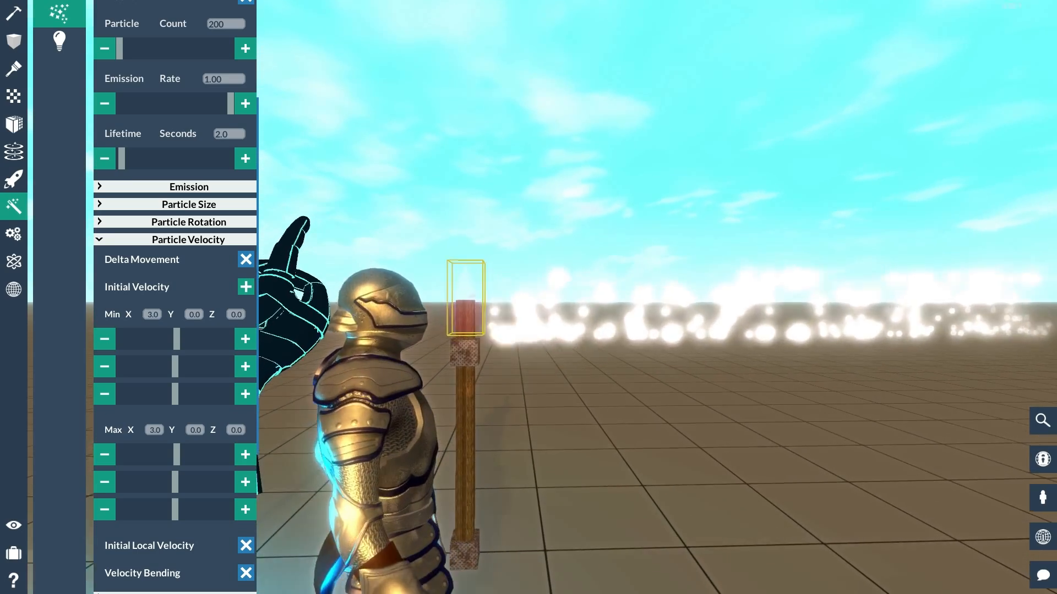
pyautogui.press('d')
pyautogui.press('s')
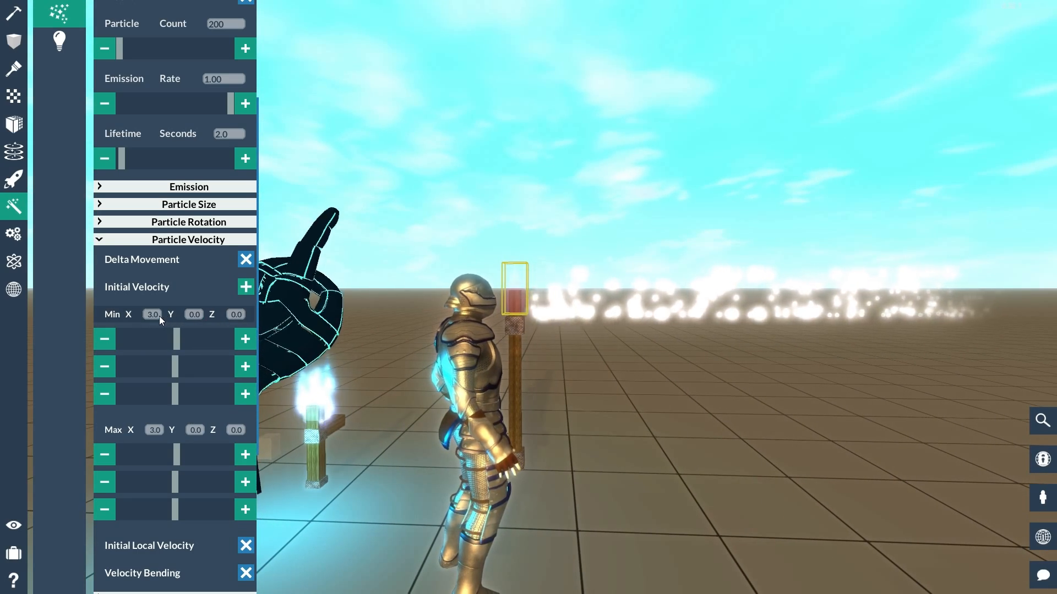
# - Reset the minimum and maximum X initial velocity to 0
pyautogui.moveTo(158, 314); pyautogui.dragTo(126, 320)
pyautogui.write('0')
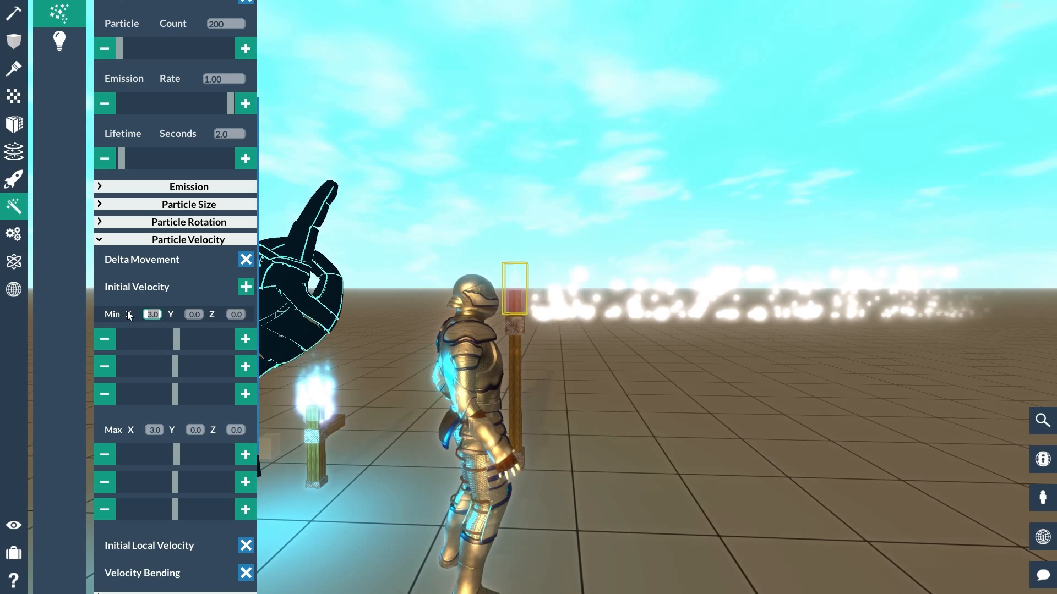
pyautogui.moveTo(160, 430); pyautogui.dragTo(153, 431)
pyautogui.write('0')
# - Set the Y initial velocity to a minimum of 1 and a maximum of 3, and check the flame from above
pyautogui.moveTo(198, 318); pyautogui.dragTo(180, 315)
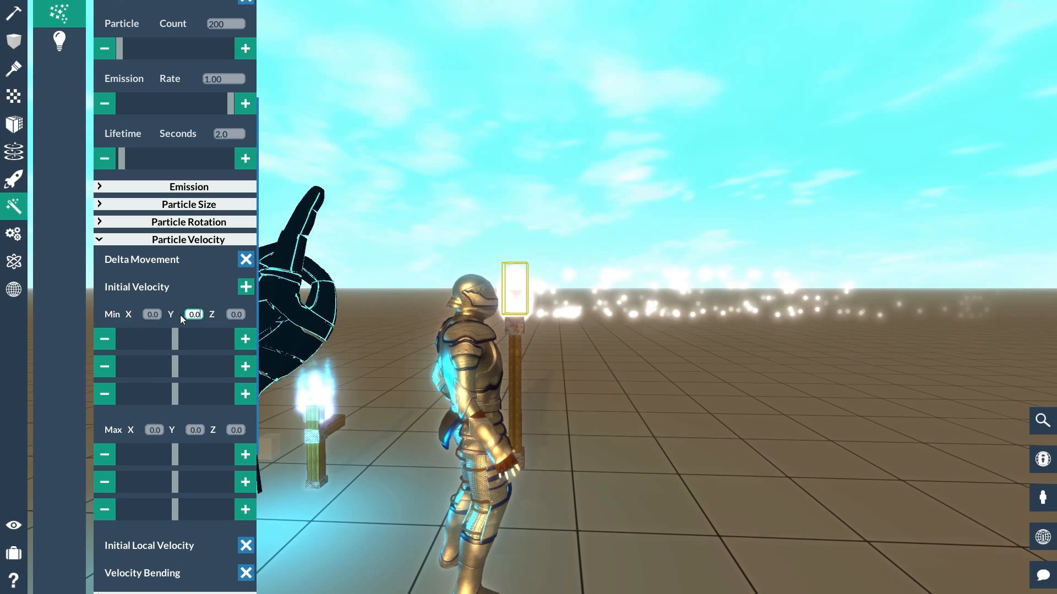
pyautogui.write('1')
pyautogui.moveTo(201, 430); pyautogui.dragTo(173, 429)
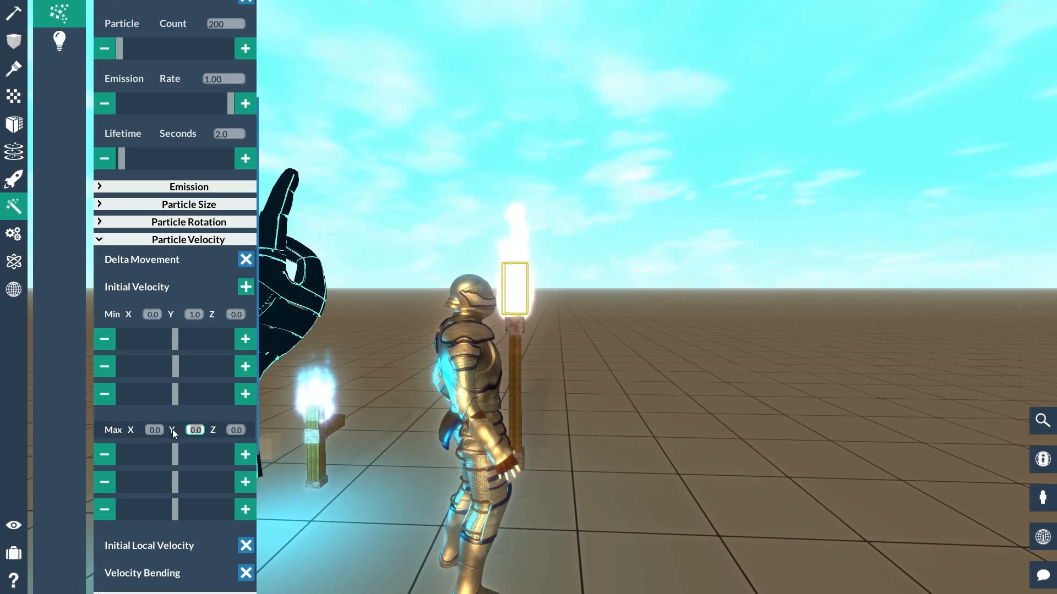
pyautogui.write('3')
pyautogui.moveTo(553, 350); pyautogui.dragTo(578, 309, button='right')
pyautogui.press('w')
pyautogui.press('w')
pyautogui.press('s')
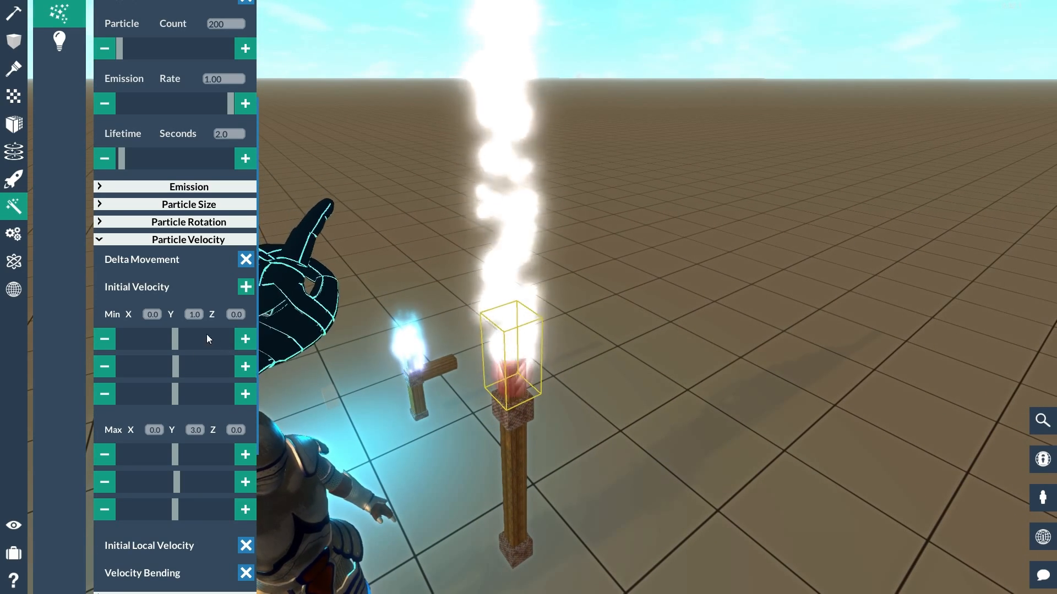
# - Set the Y initial velocity to a minimum of 0.1 and a maximum of 0.3, and inspect the torch's flame up close
pyautogui.moveTo(200, 316); pyautogui.dragTo(137, 316)
pyautogui.write('0.1')
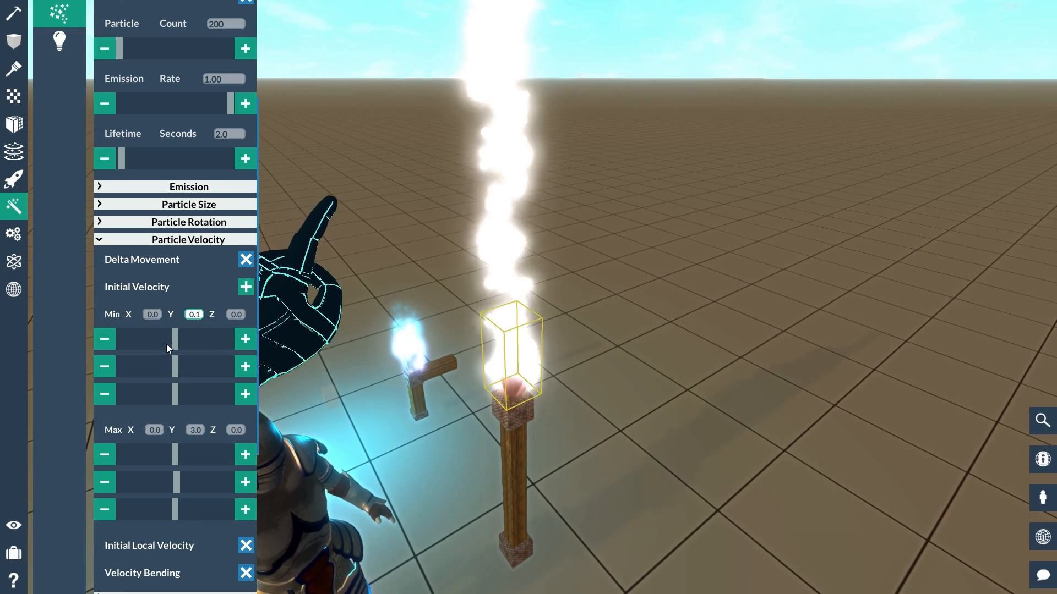
pyautogui.moveTo(204, 432); pyautogui.dragTo(171, 431)
pyautogui.write('0.3')
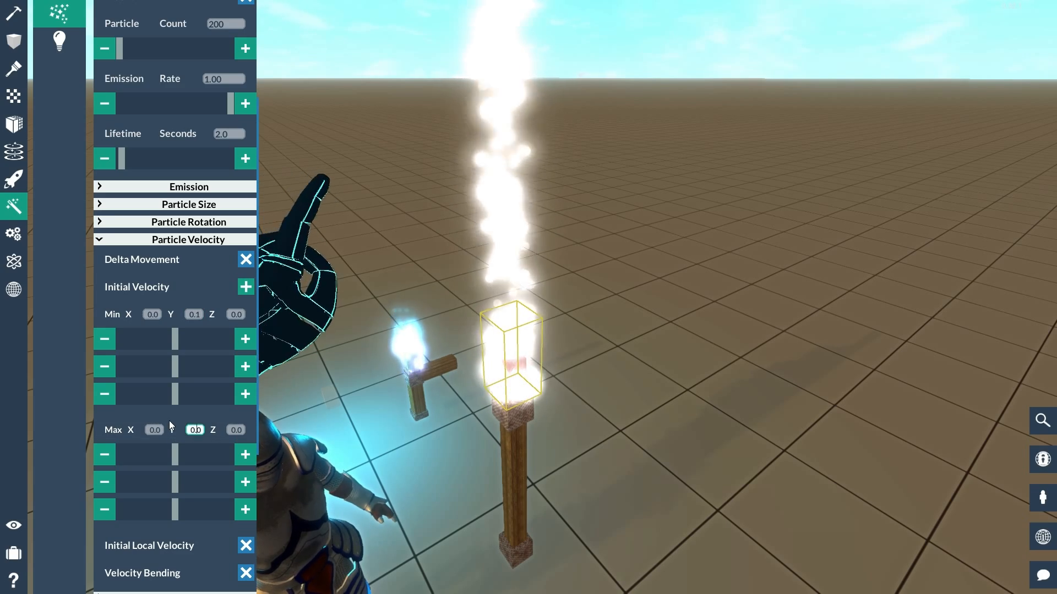
pyautogui.moveTo(387, 418); pyautogui.dragTo(352, 329, button='right')
pyautogui.press('w')
pyautogui.press('s')
pyautogui.press('w')
pyautogui.press('s')
pyautogui.press('w')
pyautogui.press('s')
pyautogui.moveTo(490, 297); pyautogui.dragTo(523, 297, button='right')
pyautogui.press('w')
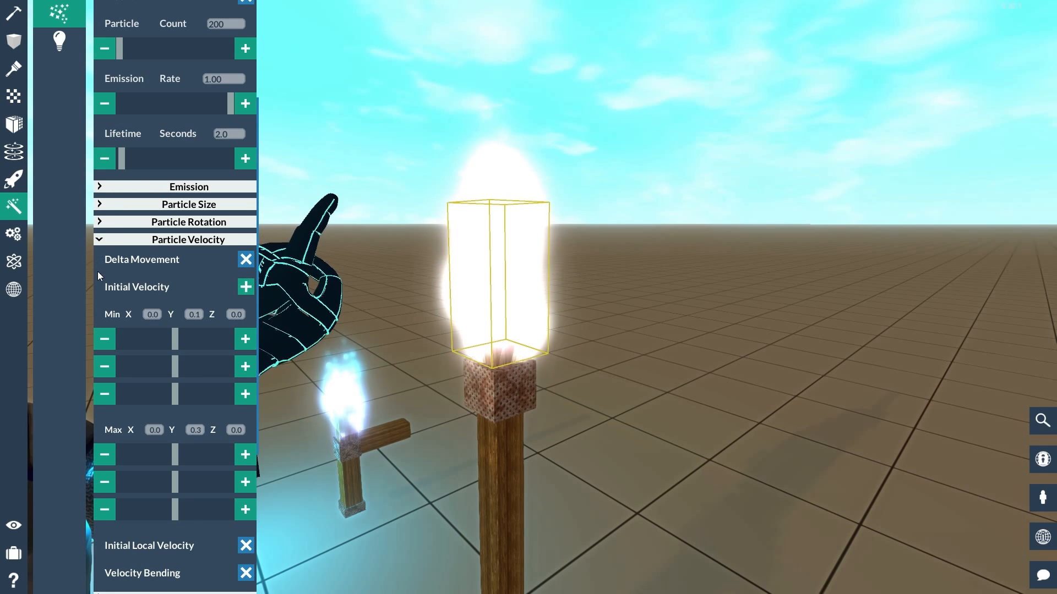
# - Collapse the Particle Velocity and Particle Physics settings and expand the Particle Colour settings
pyautogui.click(104, 240)
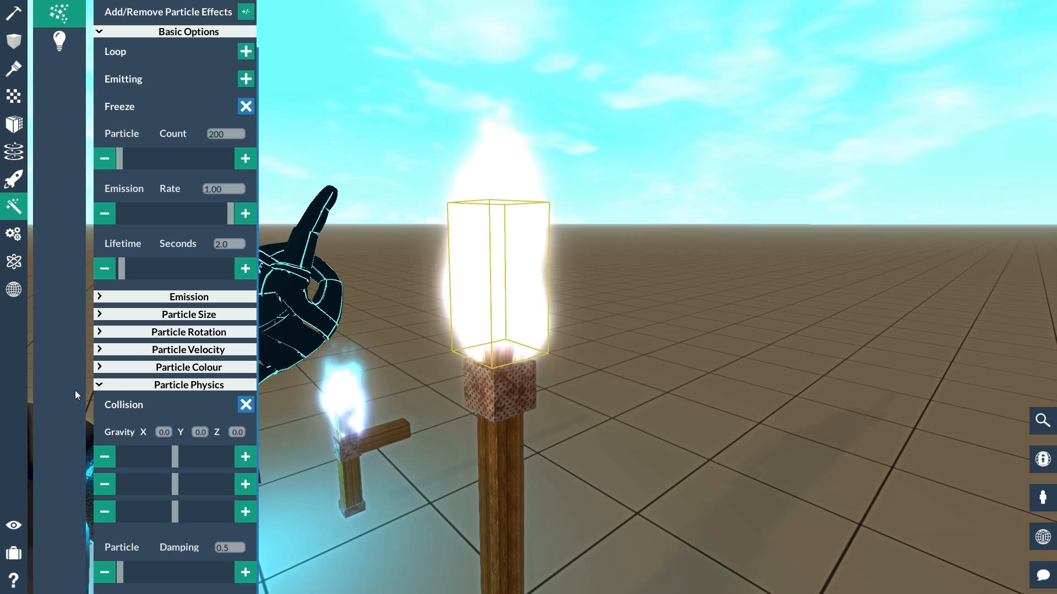
pyautogui.click(187, 385)
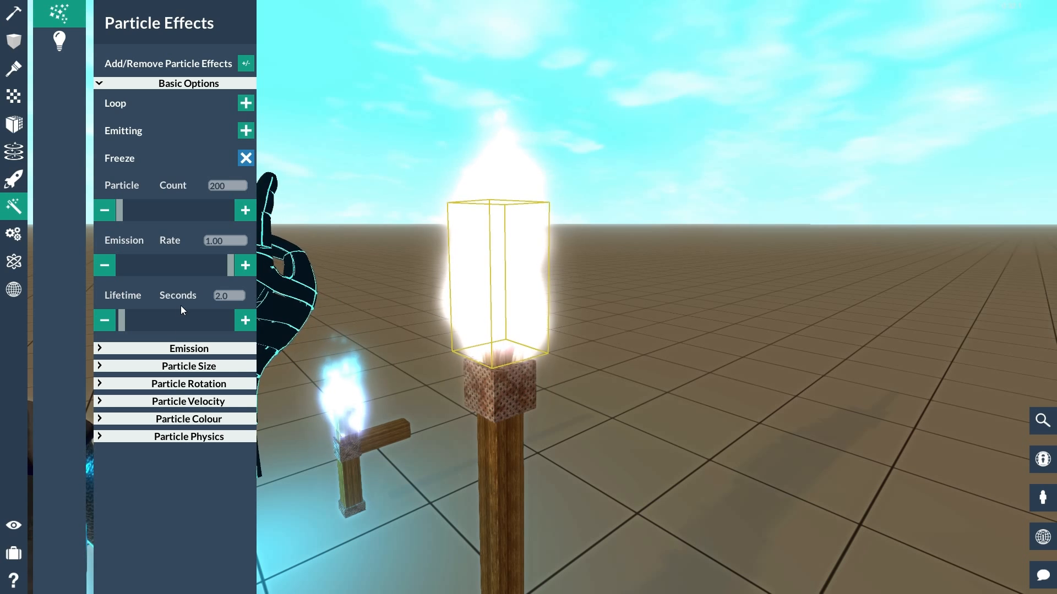
pyautogui.click(139, 419)
pyautogui.scroll(-5, 149, 374)
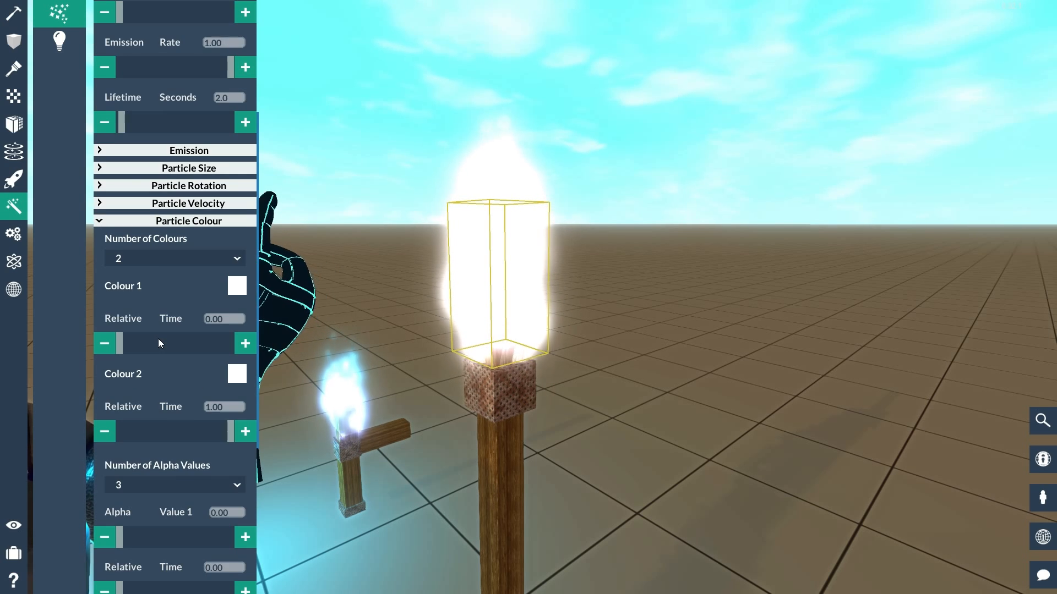
pyautogui.scroll(-1, 161, 425)
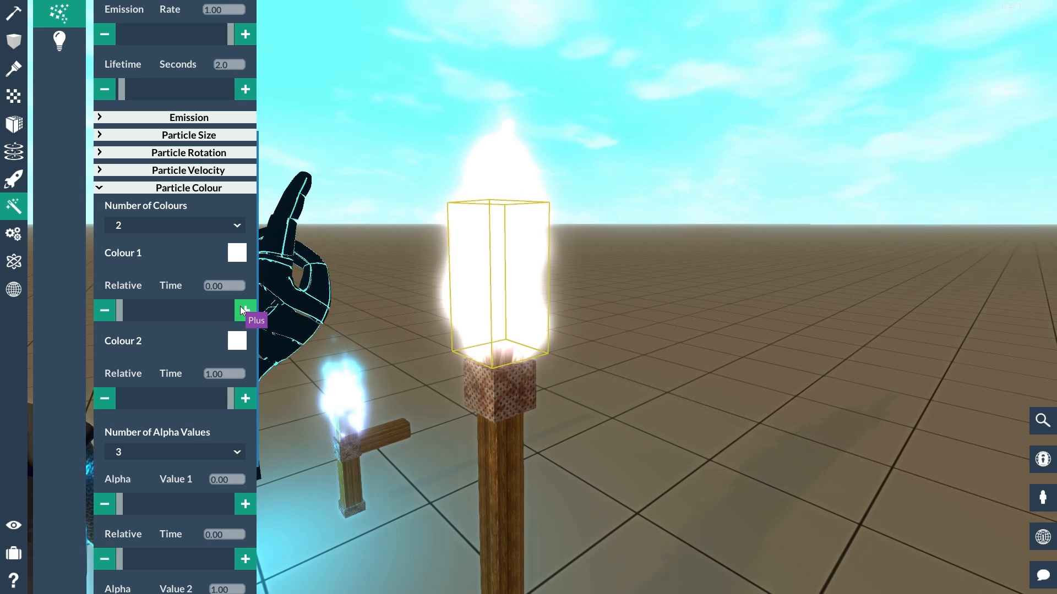
# - Keep the number of particle colours at 2 and set Colour 1 to Fuschia
pyautogui.click(176, 230)
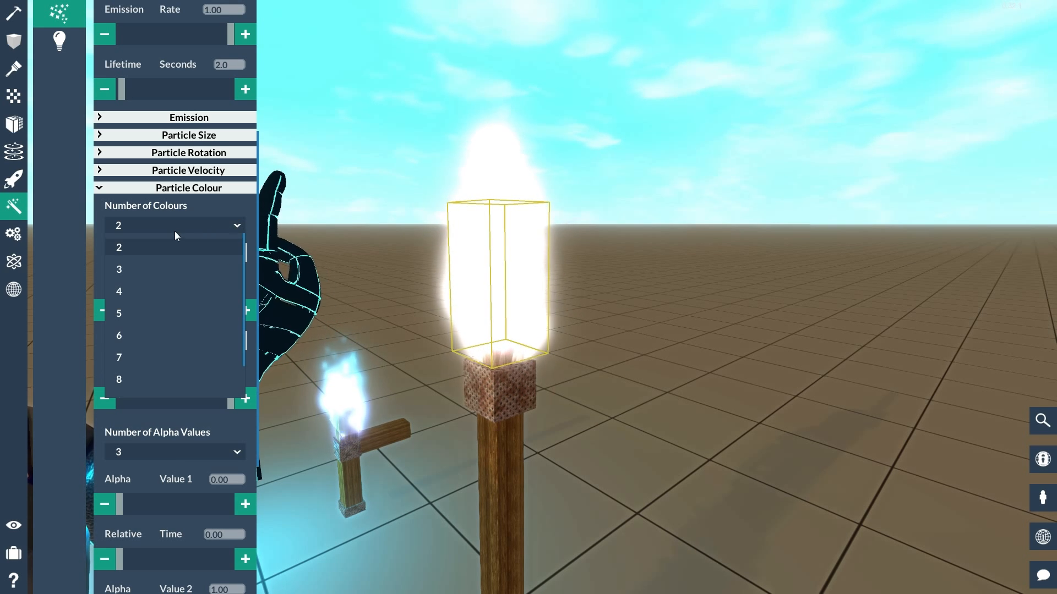
pyautogui.click(144, 249)
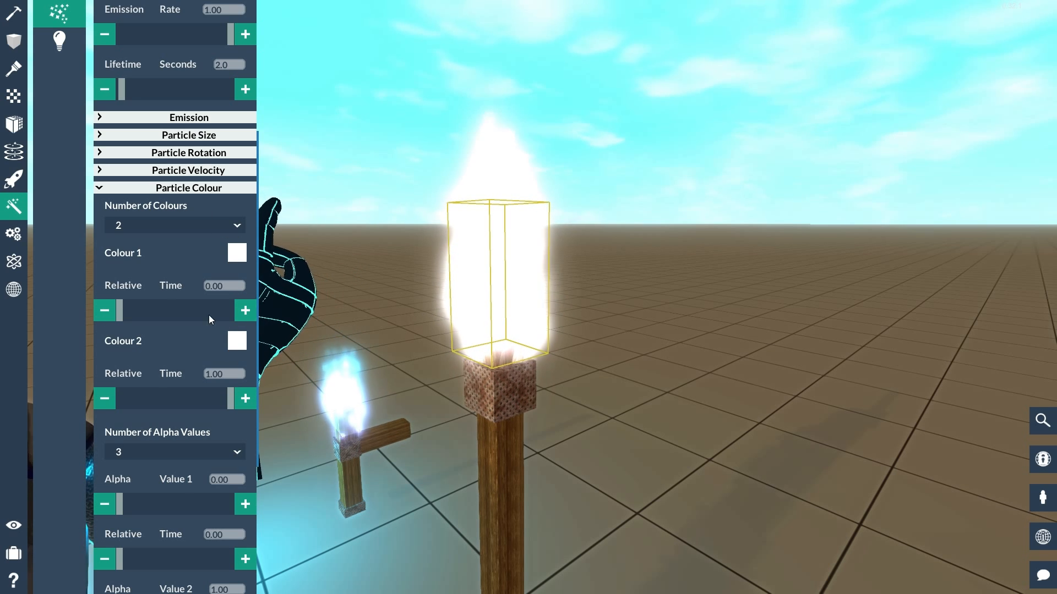
pyautogui.click(234, 287)
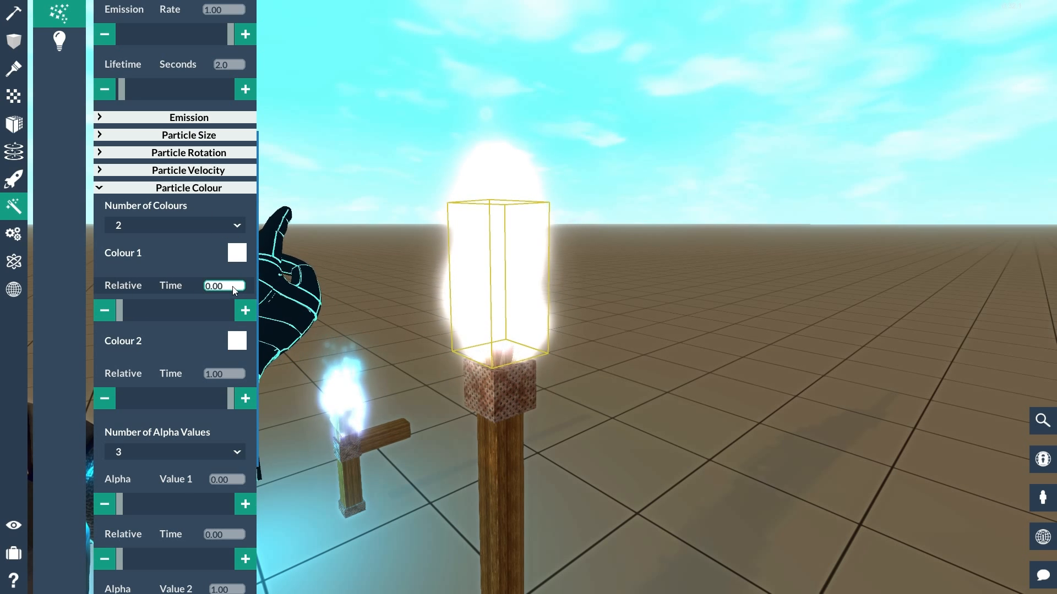
pyautogui.click(236, 255)
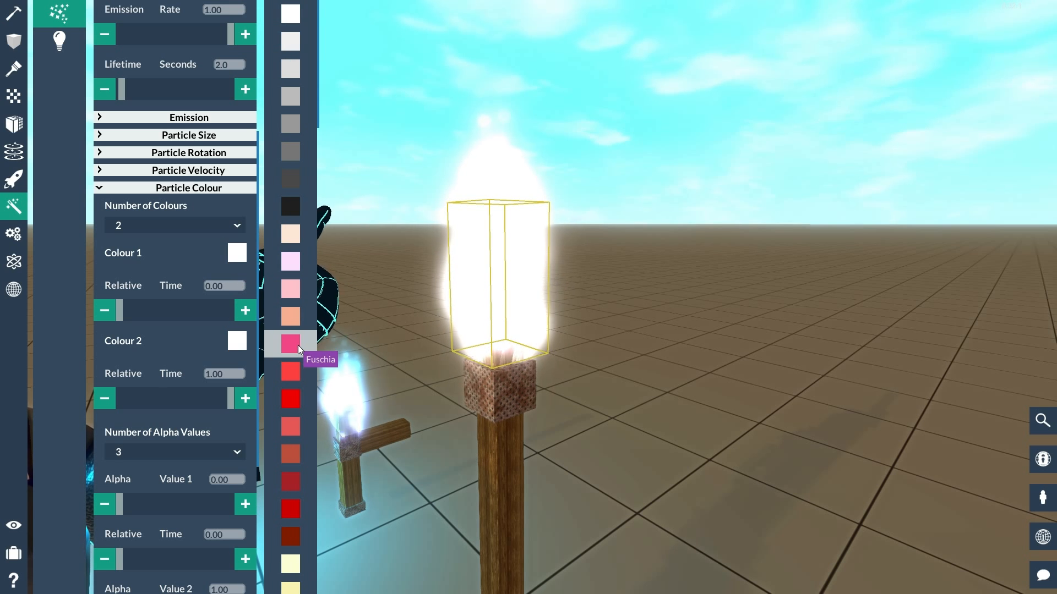
pyautogui.click(298, 345)
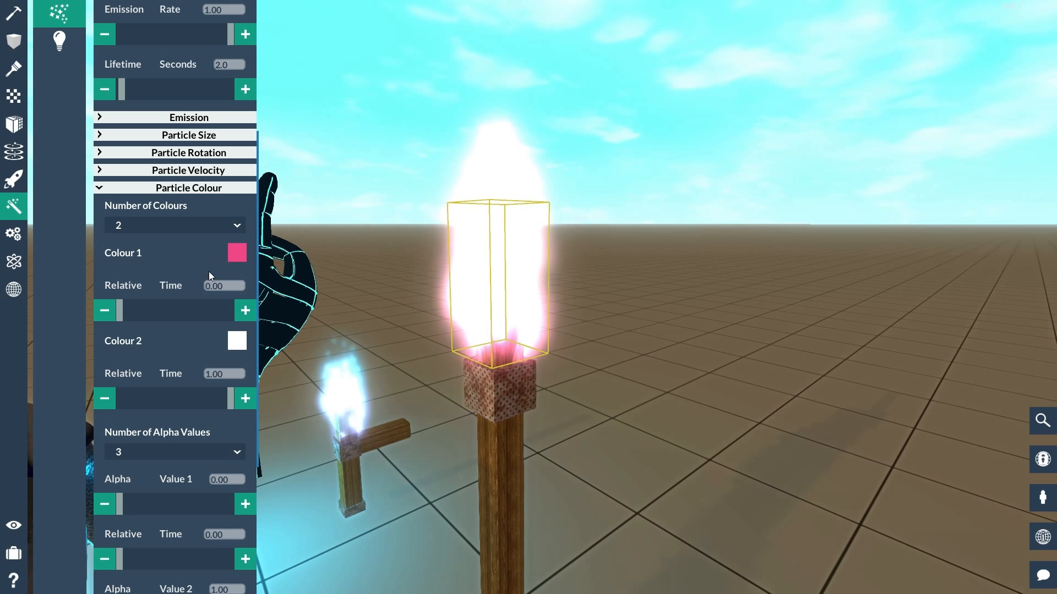
pyautogui.click(208, 286)
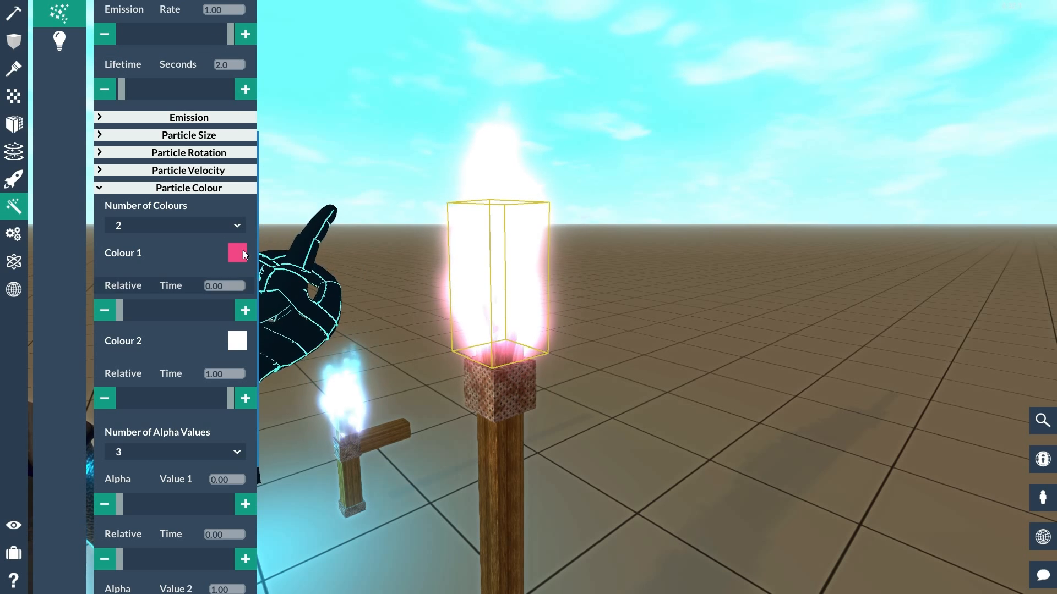
# - Set Colour 2 of the particle gradient to yellow and check the flame
pyautogui.click(238, 341)
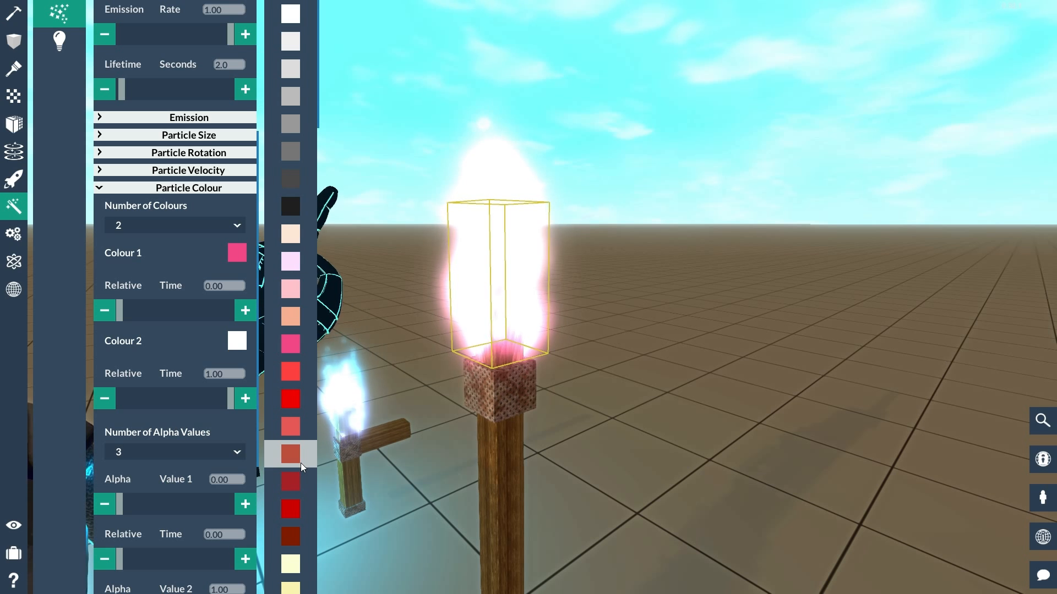
pyautogui.scroll(-5, 299, 460)
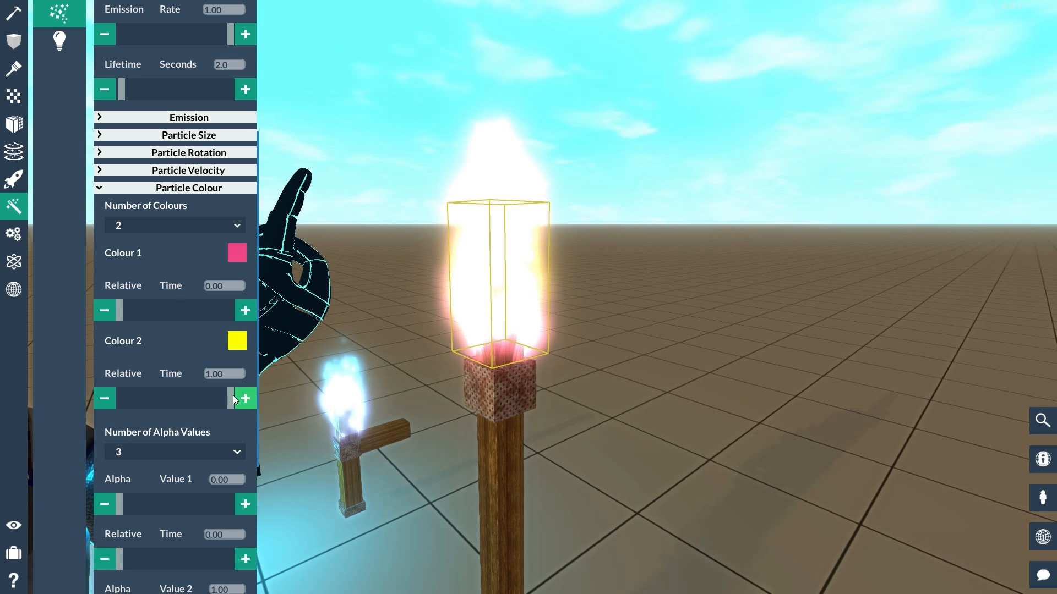
pyautogui.moveTo(233, 397)
pyautogui.mouseDown()
pyautogui.moveTo(148, 398)
pyautogui.moveTo(244, 398)
pyautogui.mouseUp()
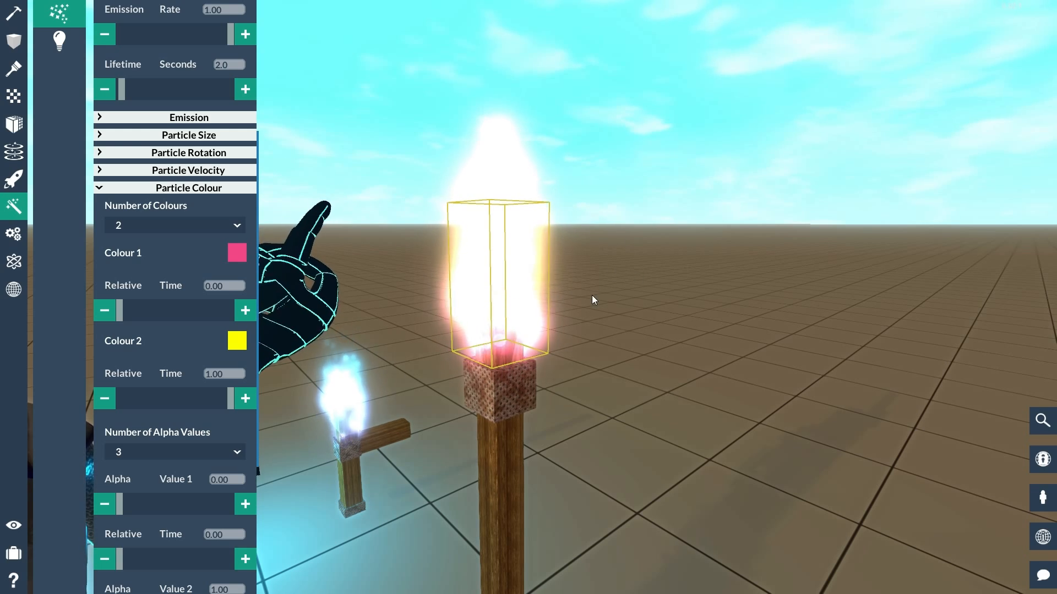
pyautogui.moveTo(592, 295); pyautogui.dragTo(527, 298, button='right')
# - Set the minimum particle size to 0.1 and compare the flame with the smaller torch's
pyautogui.scroll(3, 164, 227)
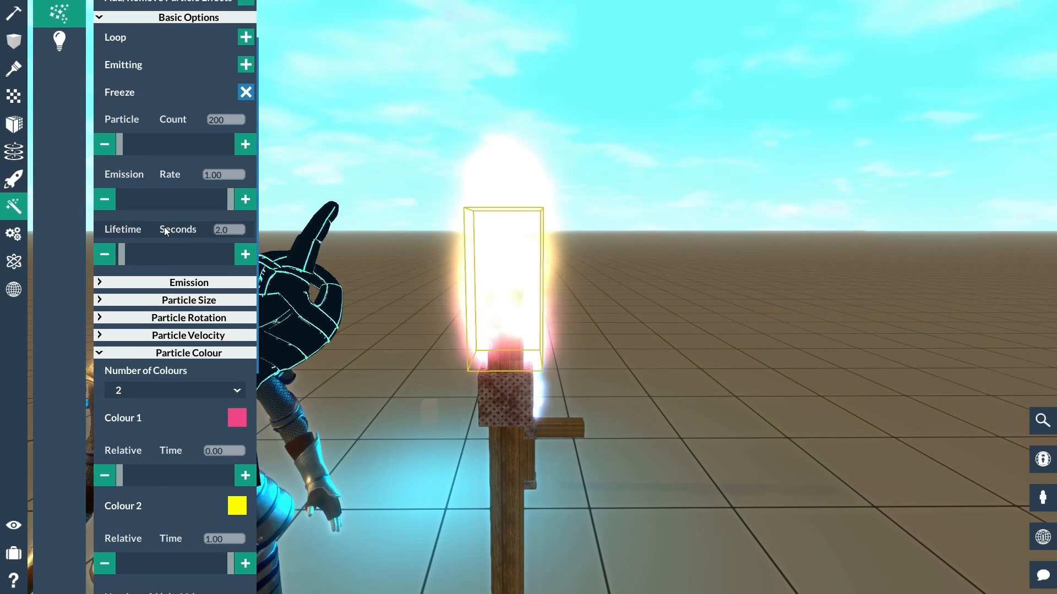
pyautogui.scroll(-2, 164, 227)
pyautogui.click(164, 233)
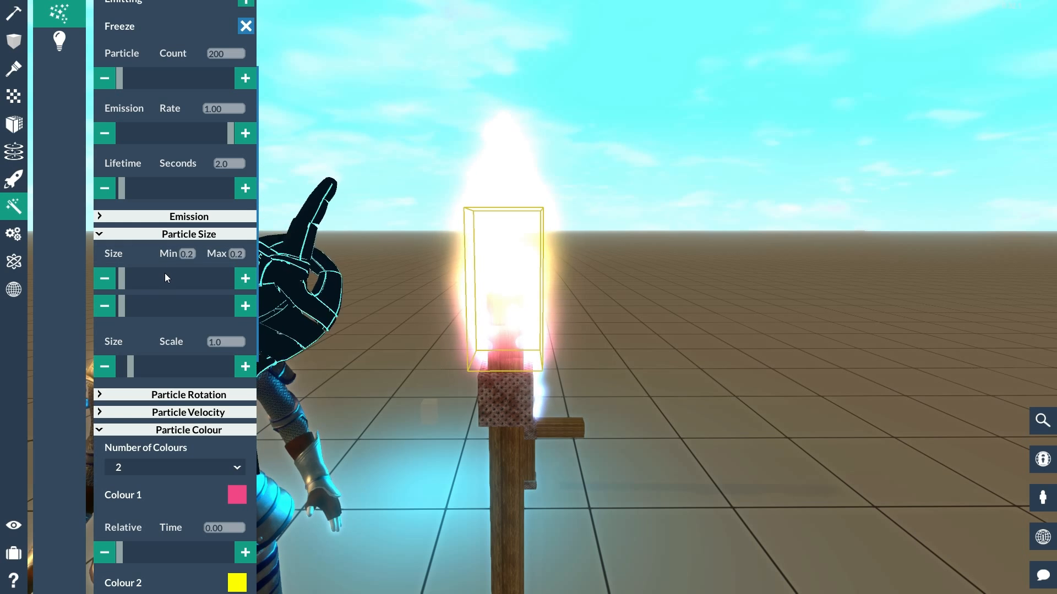
pyautogui.click(105, 279)
pyautogui.click(106, 279)
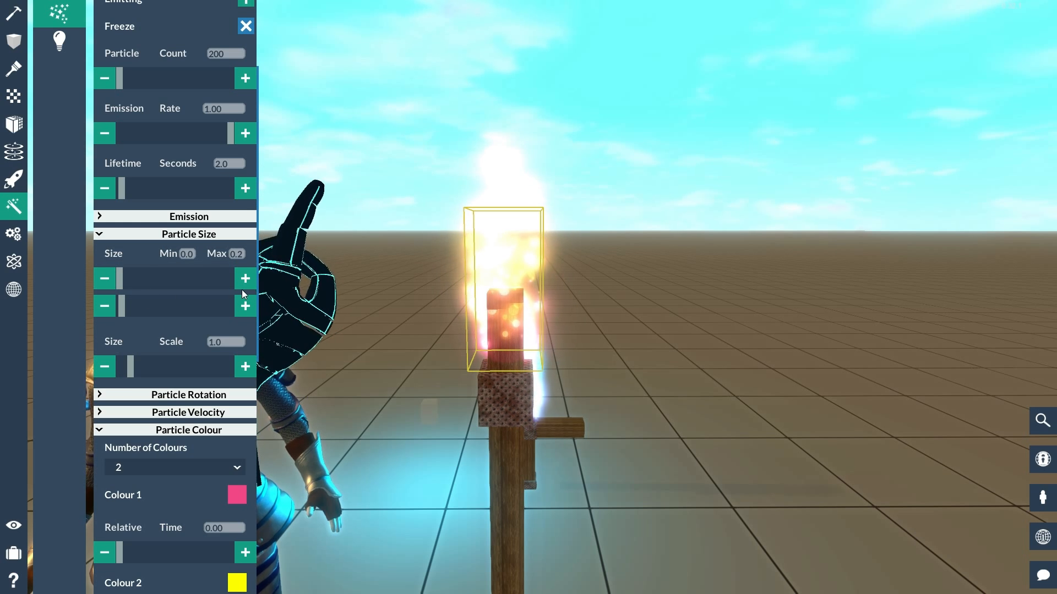
pyautogui.click(243, 287)
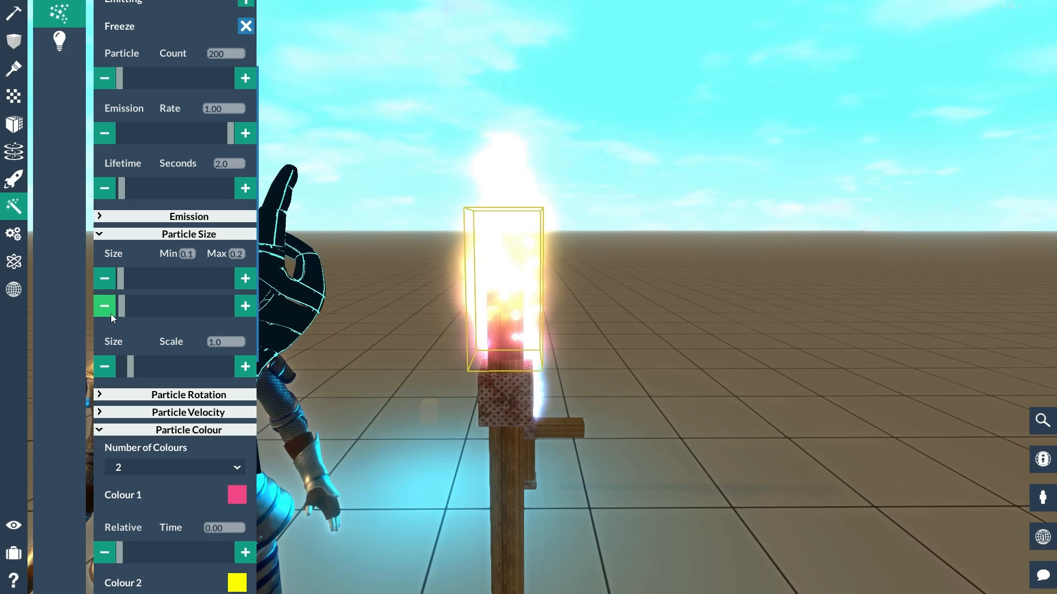
pyautogui.moveTo(463, 336); pyautogui.dragTo(540, 294, button='right')
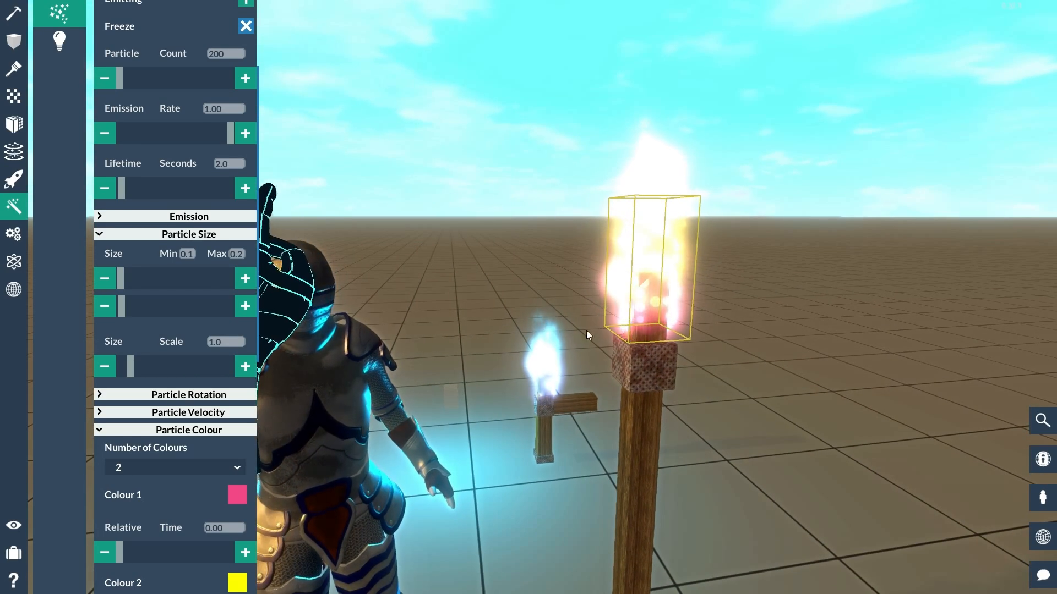
# - Set particle Colour 1 to Burgundy and Colour 2 to a light red
pyautogui.scroll(-3, 177, 437)
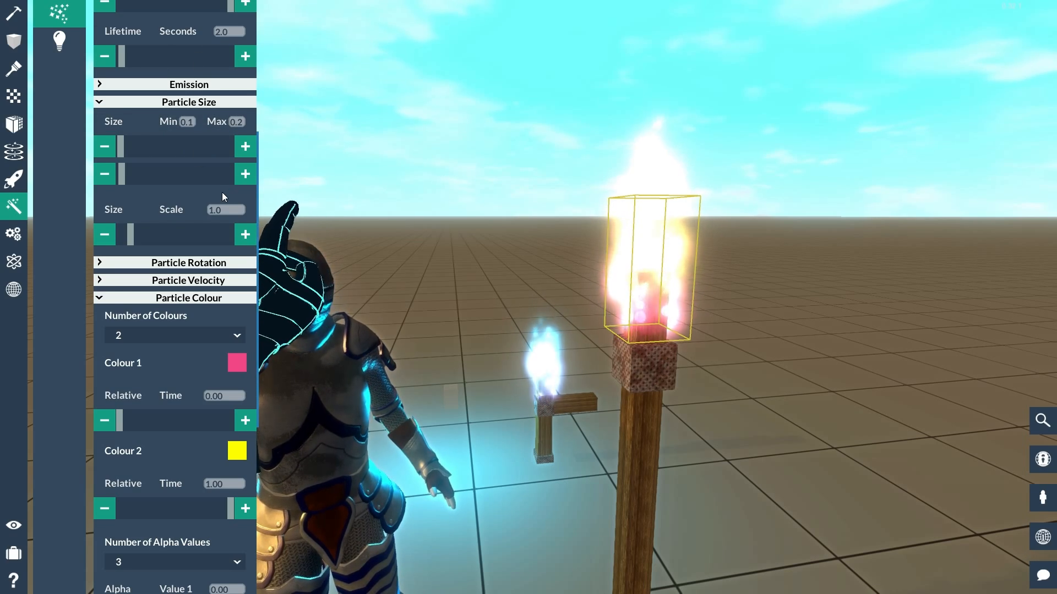
pyautogui.scroll(-1, 222, 194)
pyautogui.moveTo(167, 273); pyautogui.dragTo(280, 265, button='right')
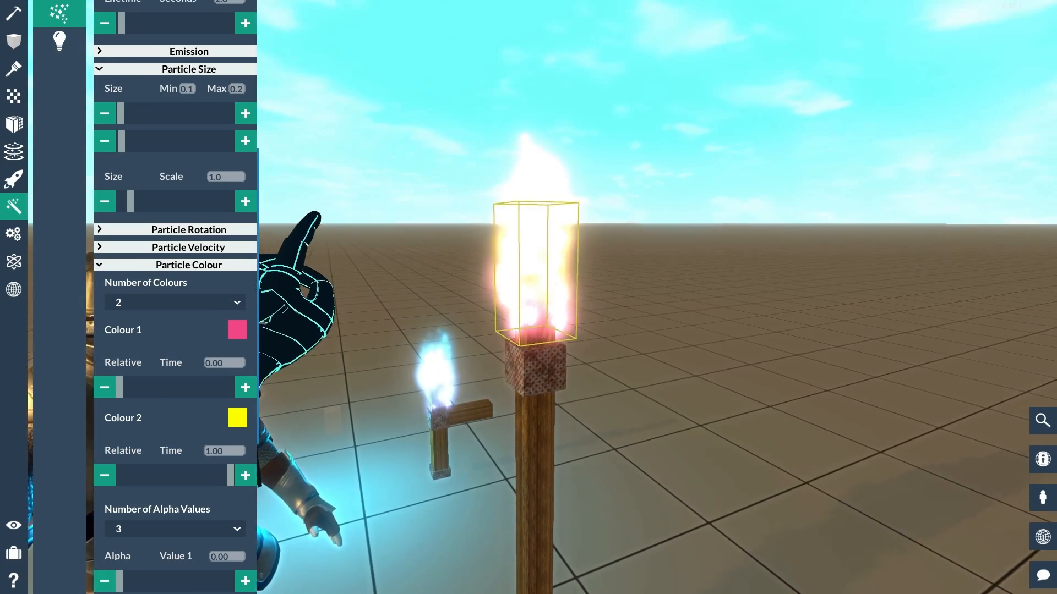
pyautogui.click(236, 337)
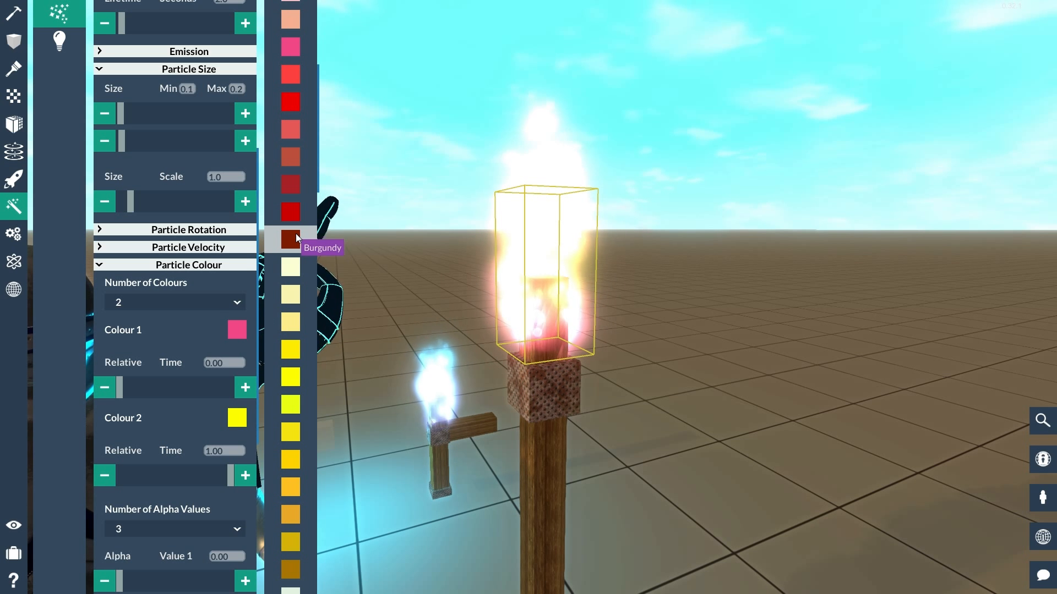
pyautogui.click(298, 240)
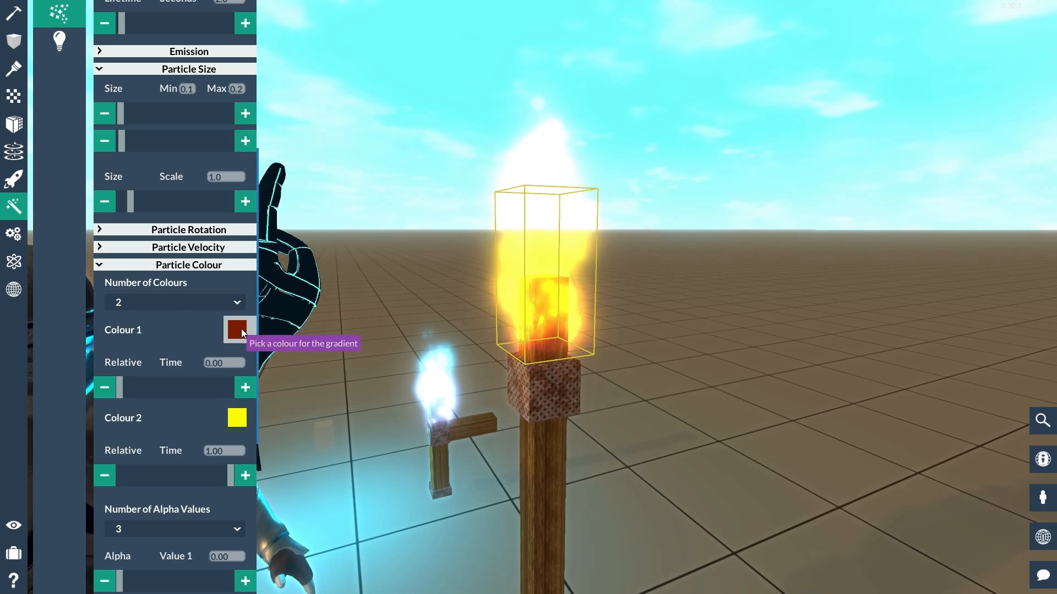
pyautogui.click(238, 418)
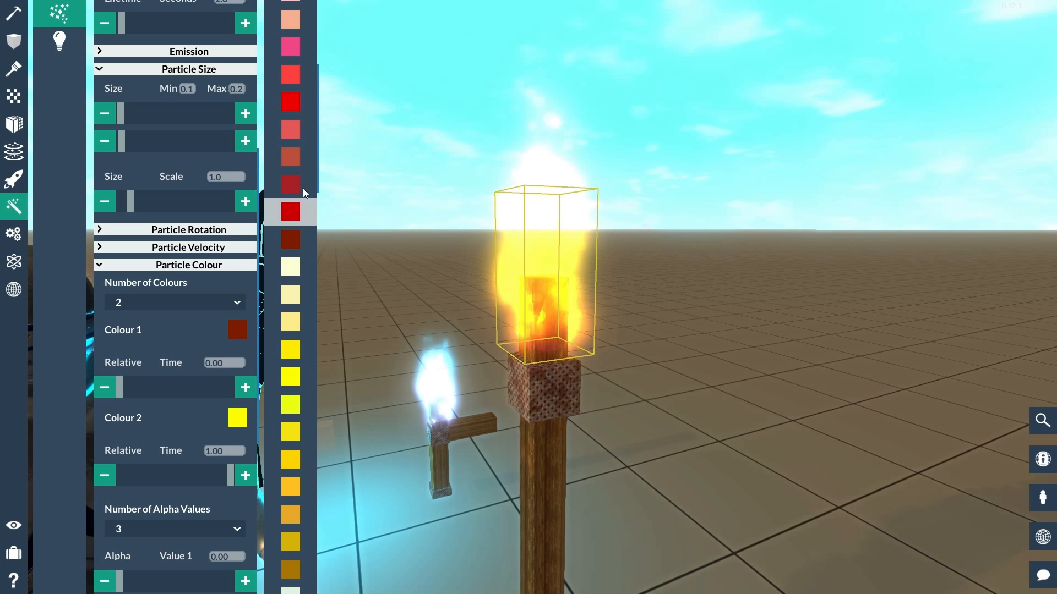
pyautogui.click(304, 72)
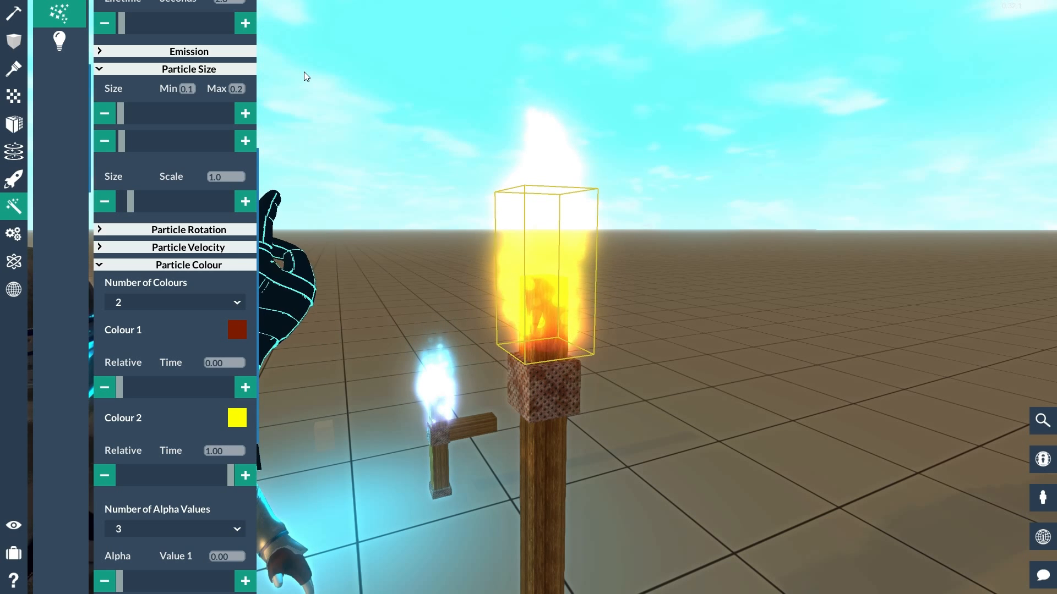
# - Examine the recoloured flame from around and above the torch, including in the normal game view
pyautogui.moveTo(364, 157); pyautogui.dragTo(325, 160, button='right')
pyautogui.press('w')
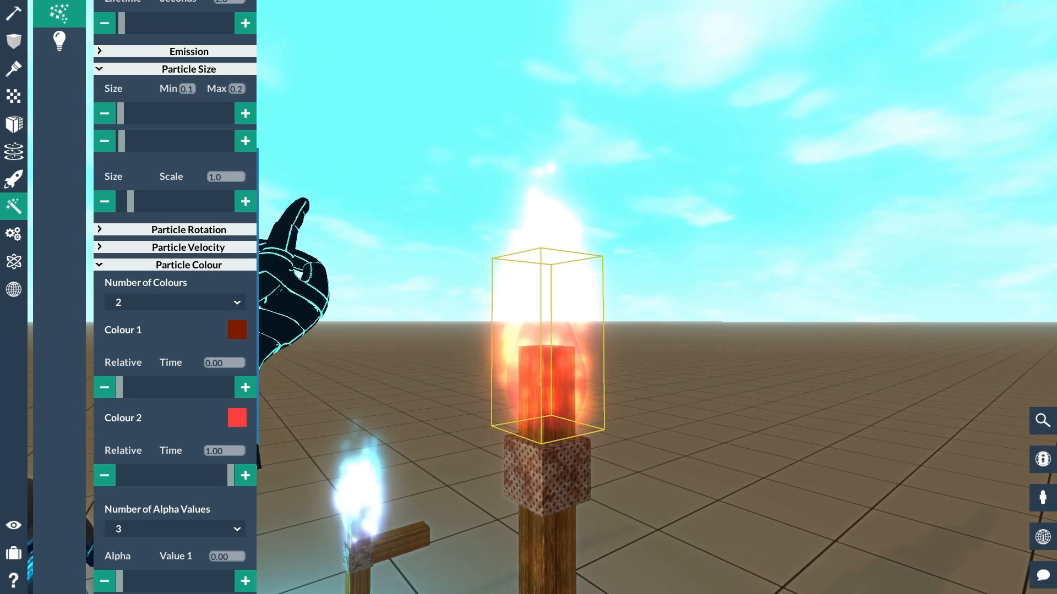
pyautogui.press('d')
pyautogui.moveTo(325, 160); pyautogui.dragTo(365, 193, button='right')
pyautogui.press('w')
pyautogui.press('a')
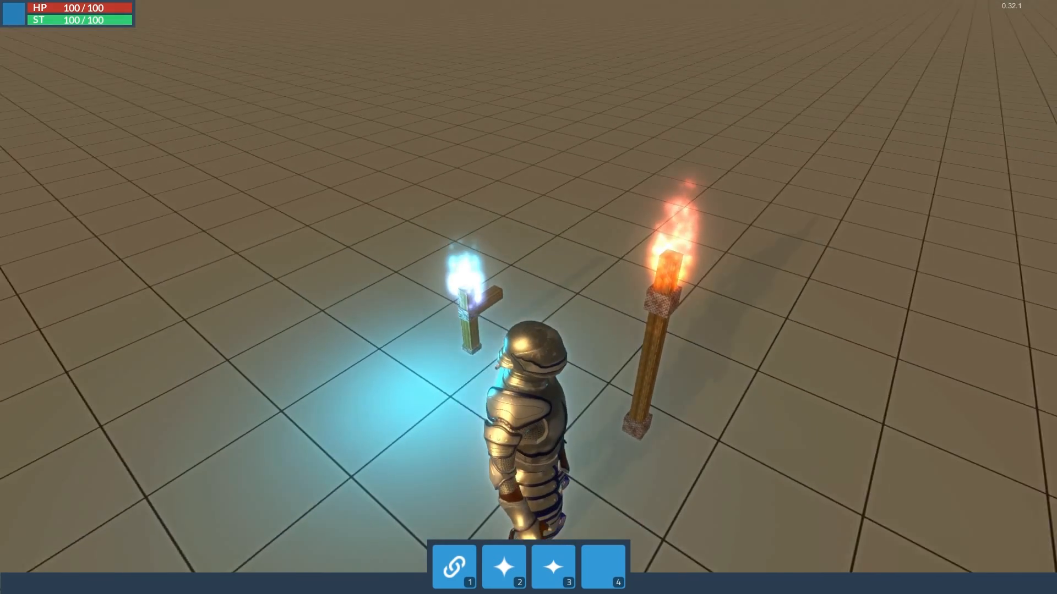
pyautogui.press('w')
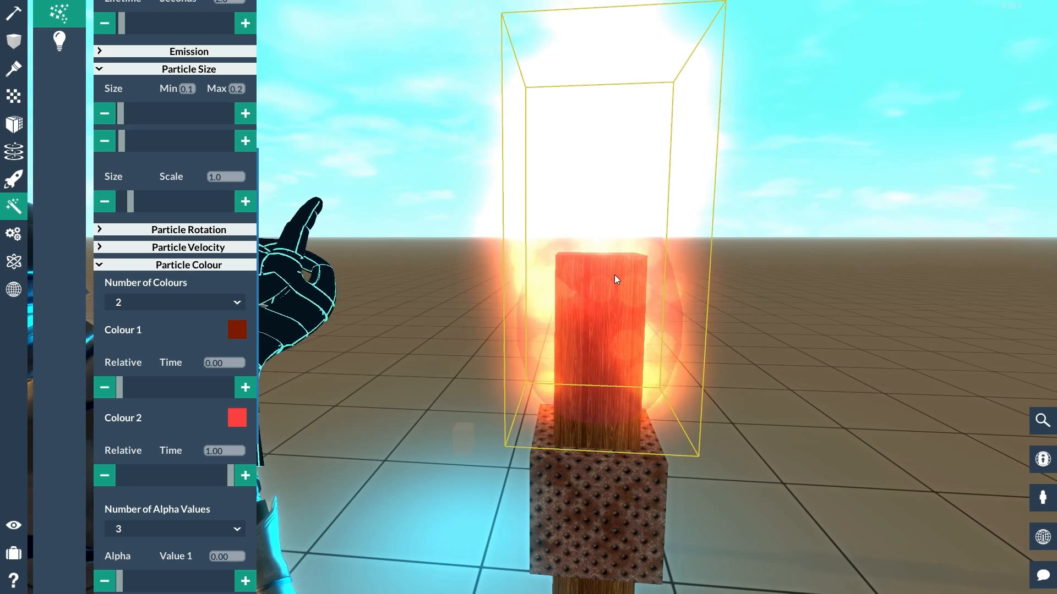
# - Scale the particle effect's block down in height and lower it around the torch's wooden tip
pyautogui.press('r')
pyautogui.scroll(-5, 612, 276)
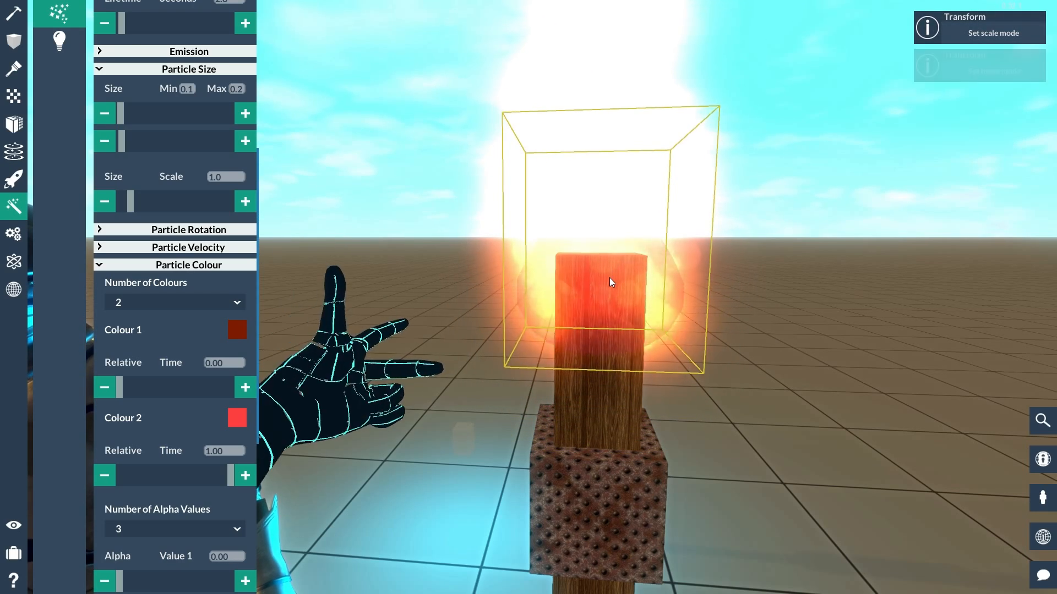
pyautogui.press('g')
pyautogui.scroll(-3, 609, 278)
pyautogui.scroll(1, 609, 277)
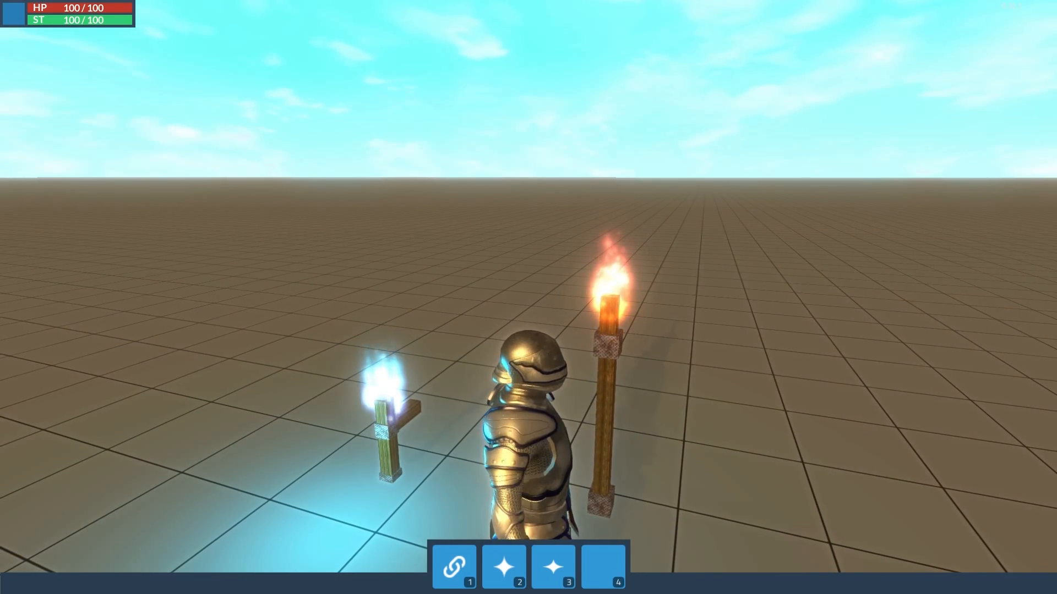
# - Walk around both torches to examine the repositioned flame from several sides and distances
pyautogui.press('d')
pyautogui.press('w')
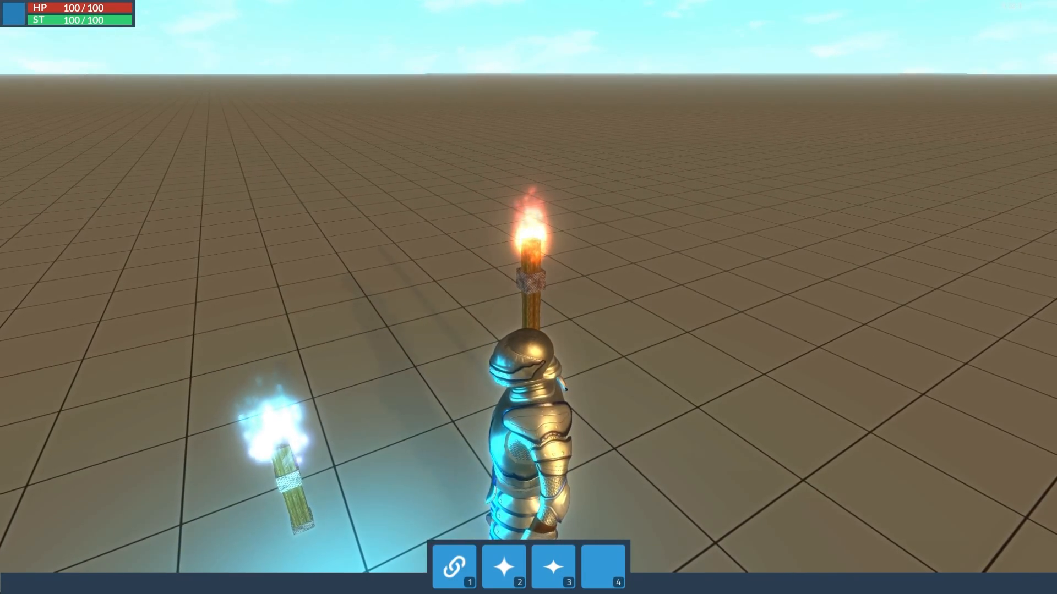
pyautogui.press('d')
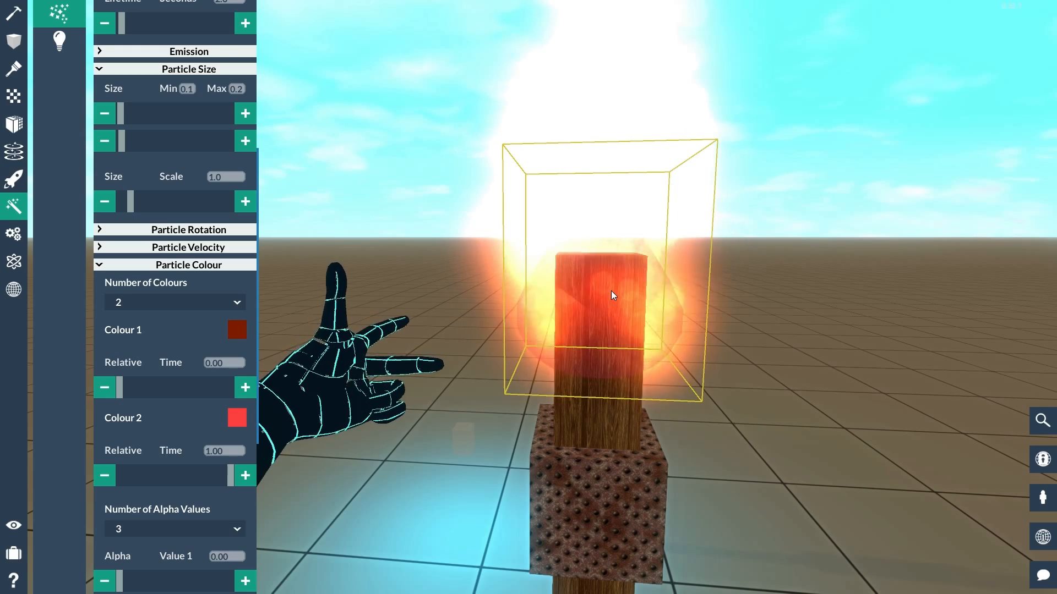
pyautogui.press('a')
pyautogui.press('s')
pyautogui.press('w')
pyautogui.press('w')
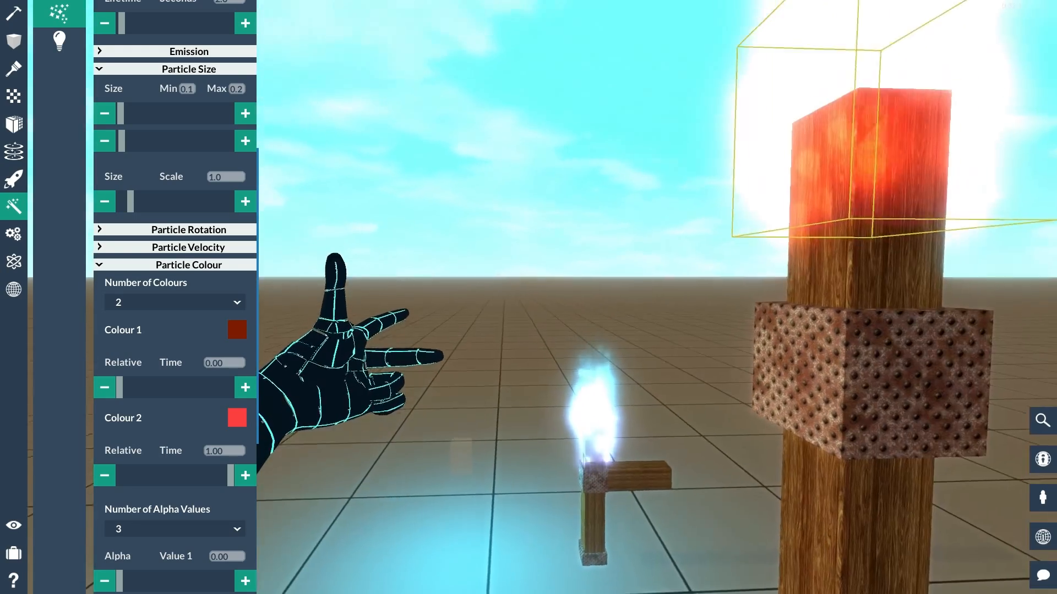
pyautogui.press('s')
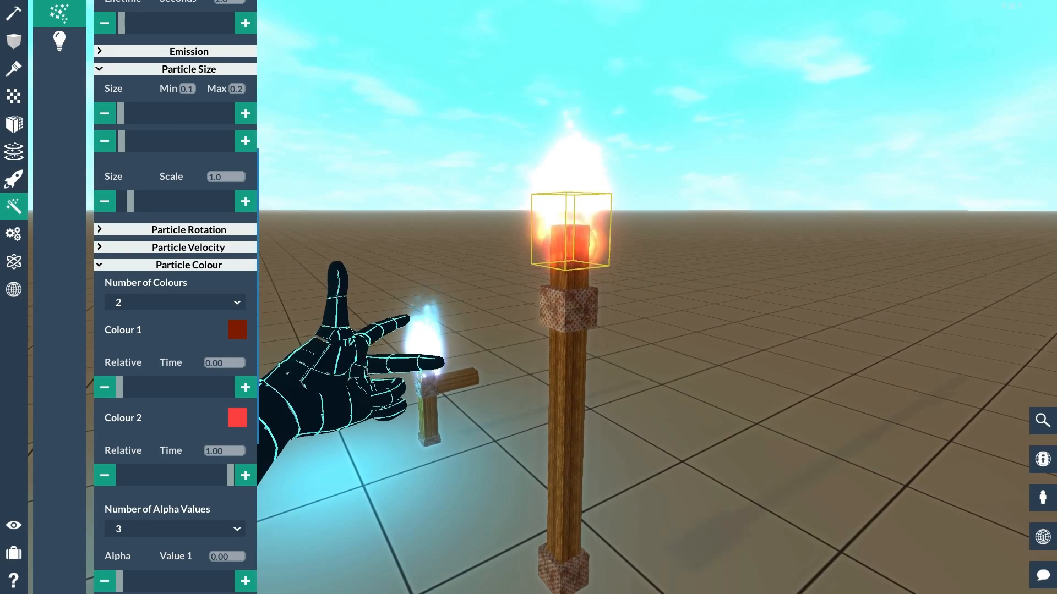
# - Review the Particle Physics settings, then the colours, relative times and alpha values in Particle Colour, collapsing each section
pyautogui.click(146, 266)
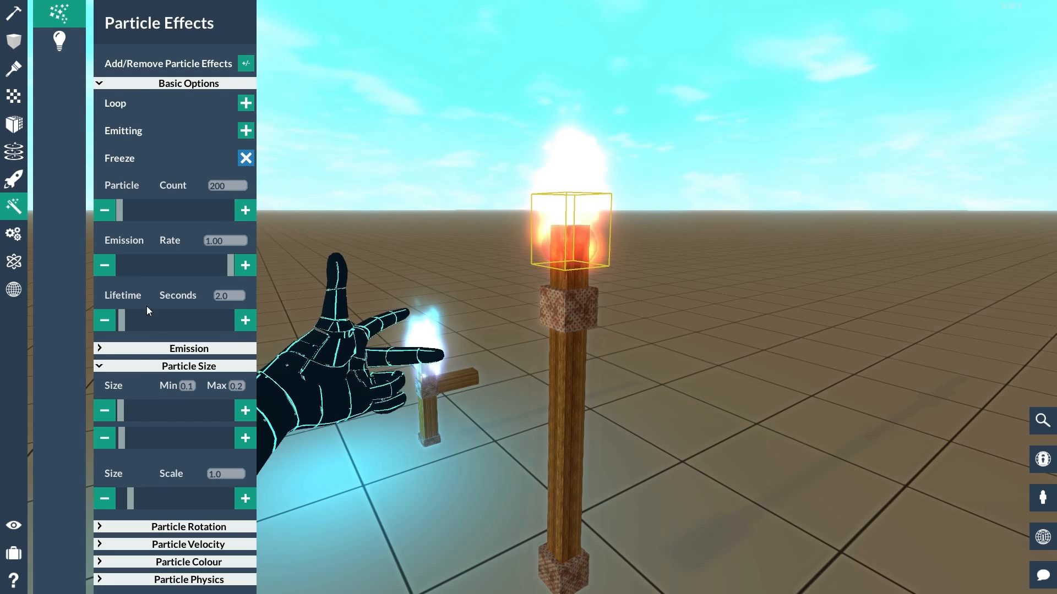
pyautogui.click(167, 581)
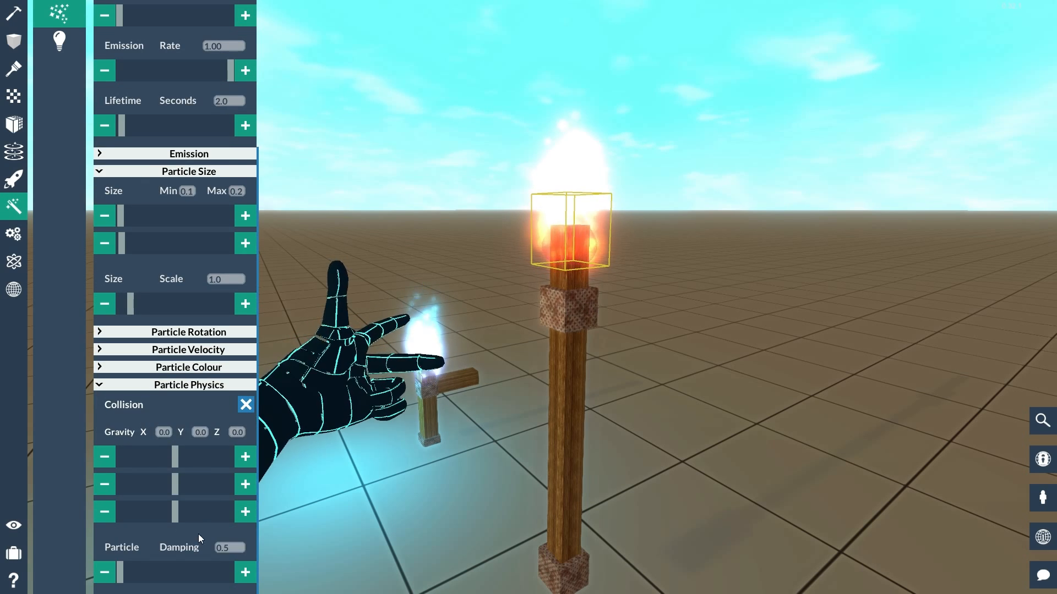
pyautogui.click(169, 388)
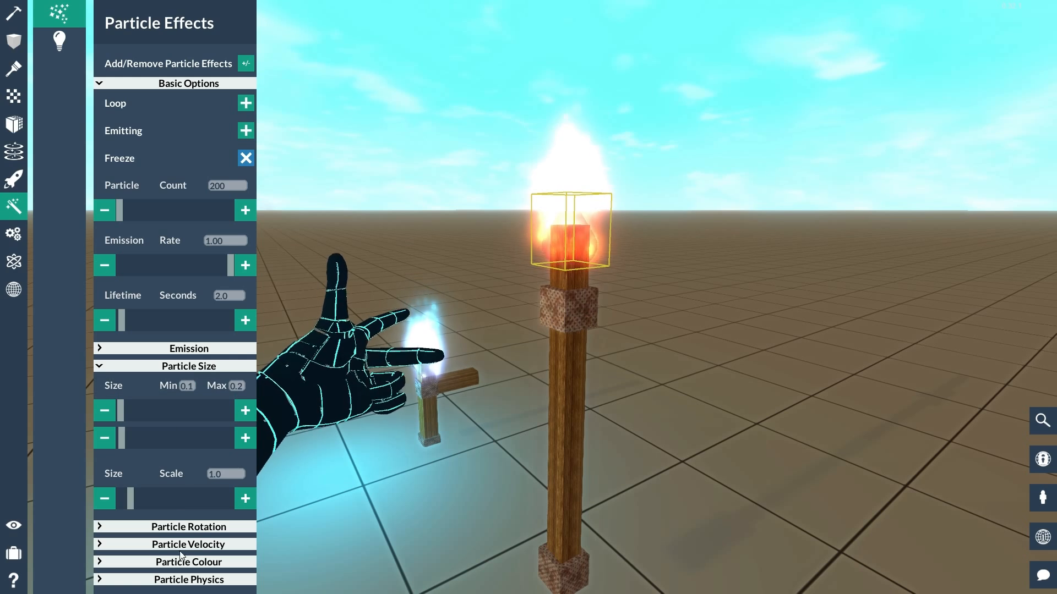
pyautogui.scroll(-4, 176, 524)
pyautogui.scroll(-1, 210, 426)
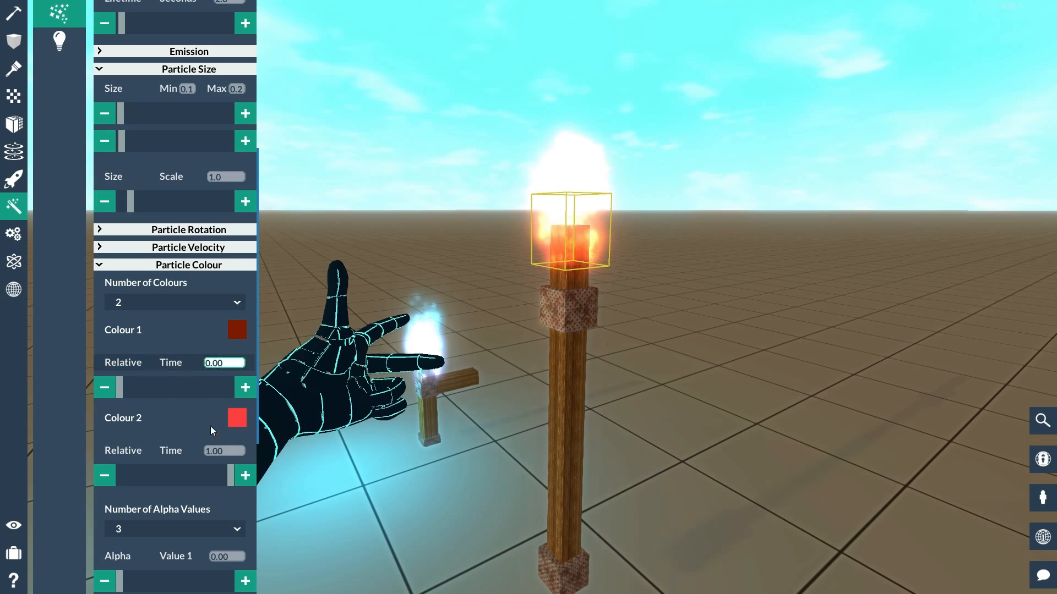
pyautogui.scroll(-2, 216, 388)
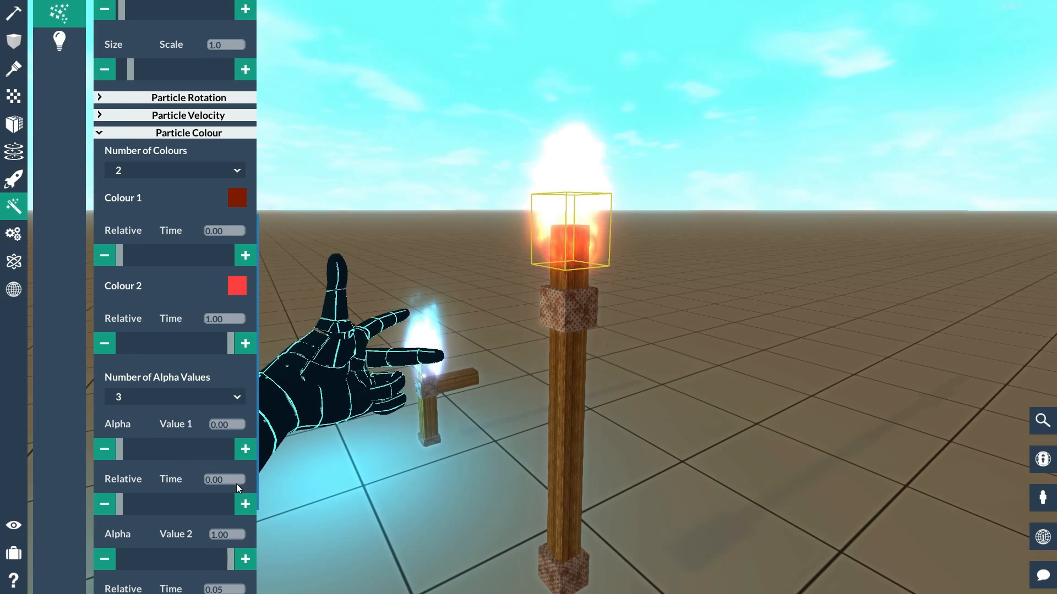
pyautogui.scroll(-1, 209, 439)
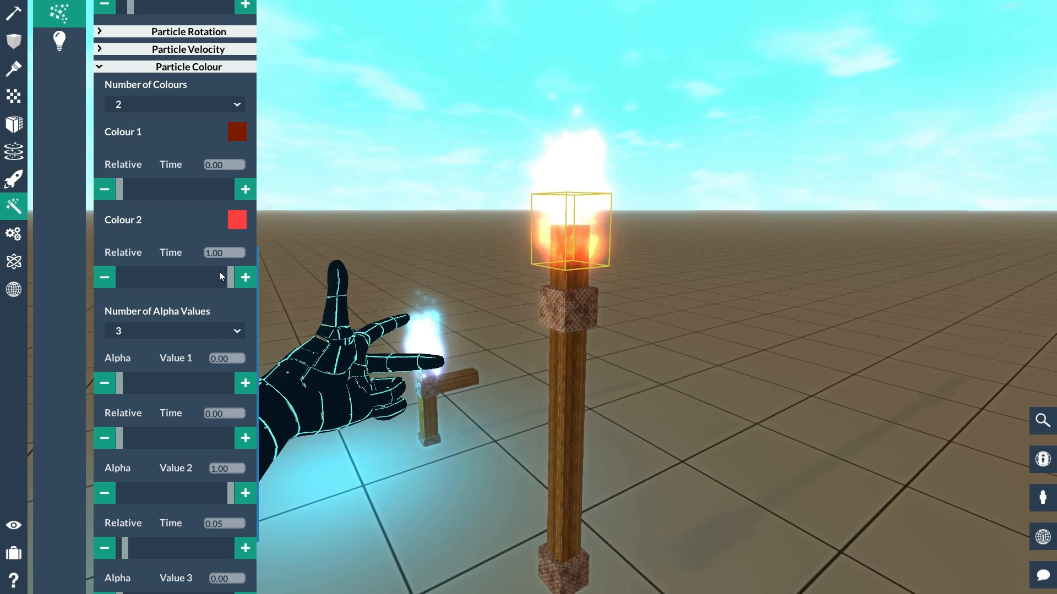
pyautogui.scroll(1, 218, 386)
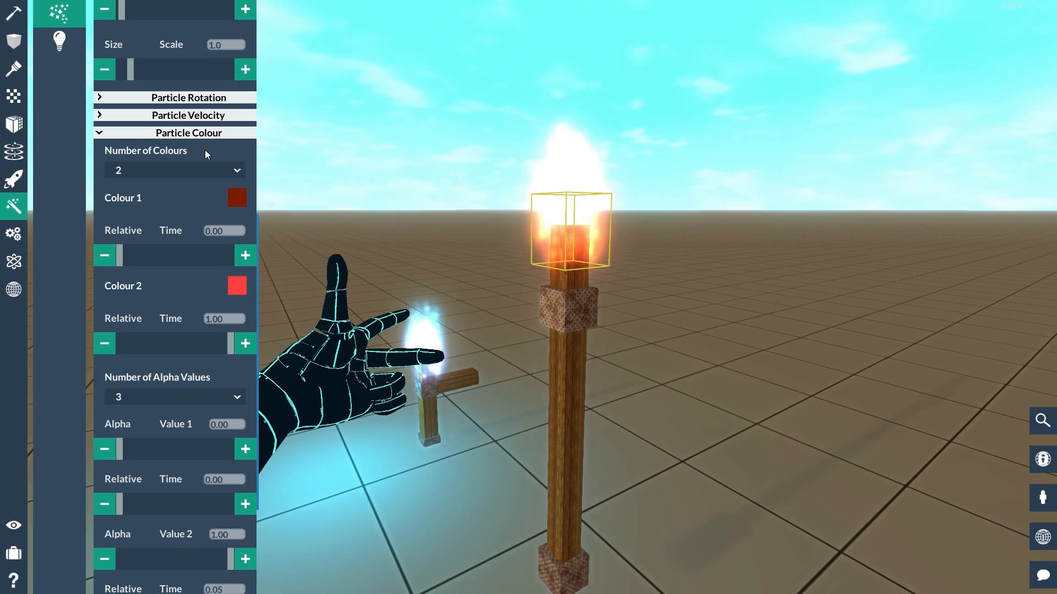
pyautogui.click(208, 133)
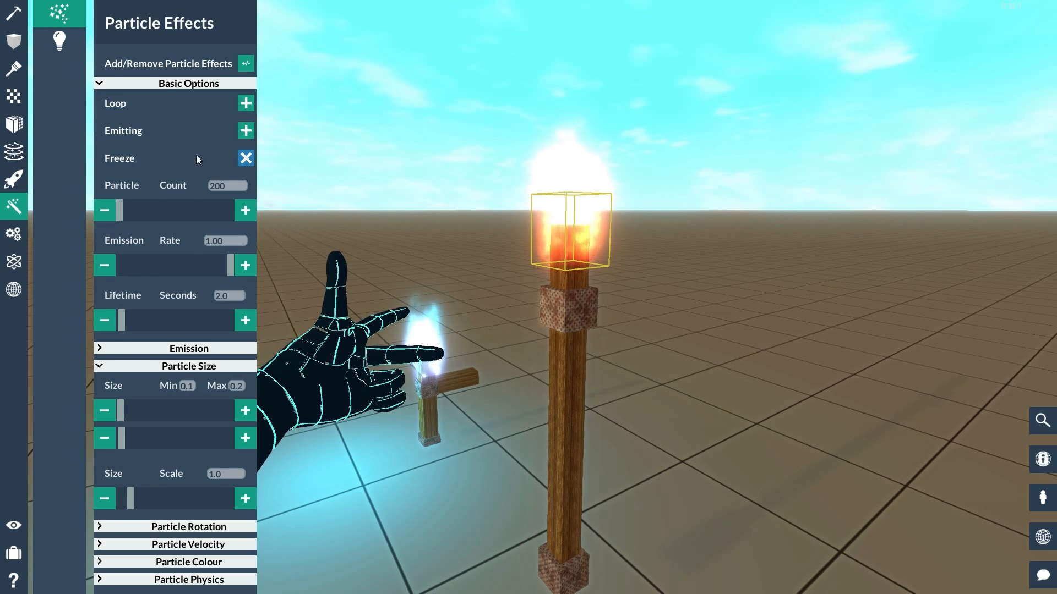
# - Review the minimum and maximum initial velocities in Particle Velocity, collapse the section and look at the torch again
pyautogui.click(186, 542)
pyautogui.scroll(-5, 198, 462)
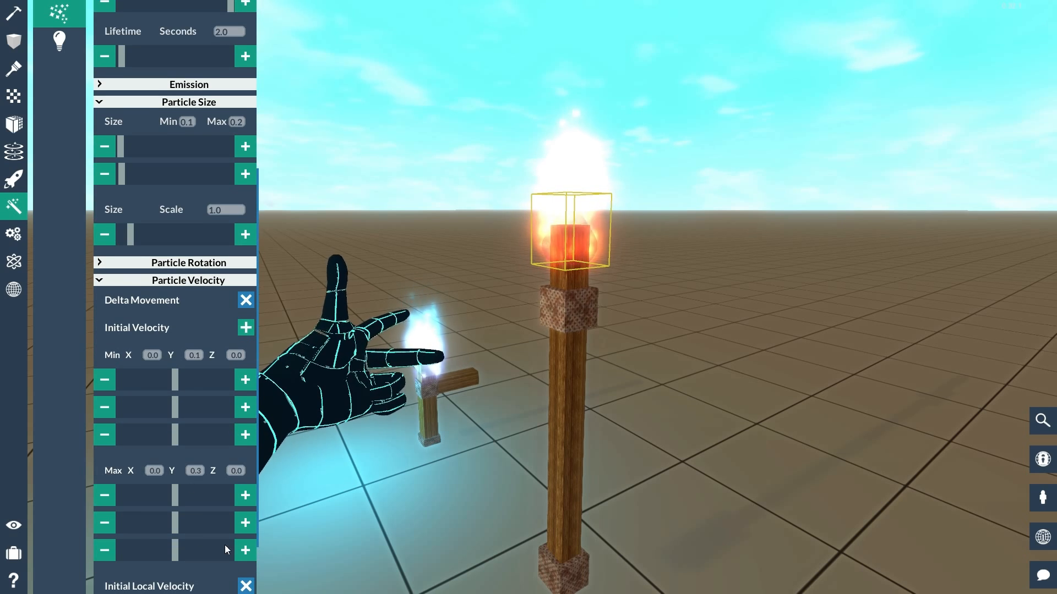
pyautogui.scroll(-2, 224, 545)
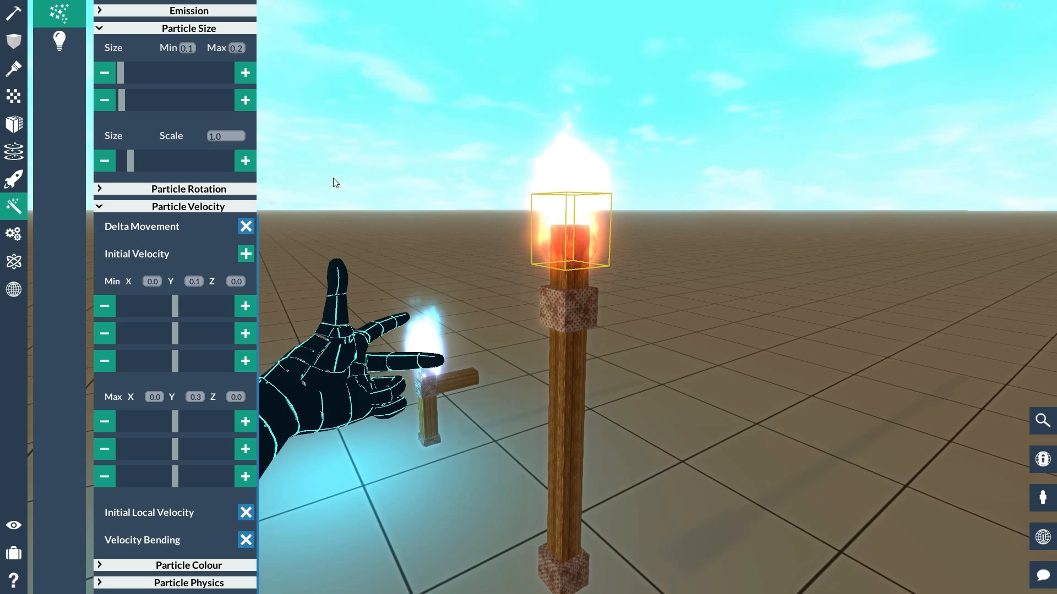
pyautogui.click(189, 206)
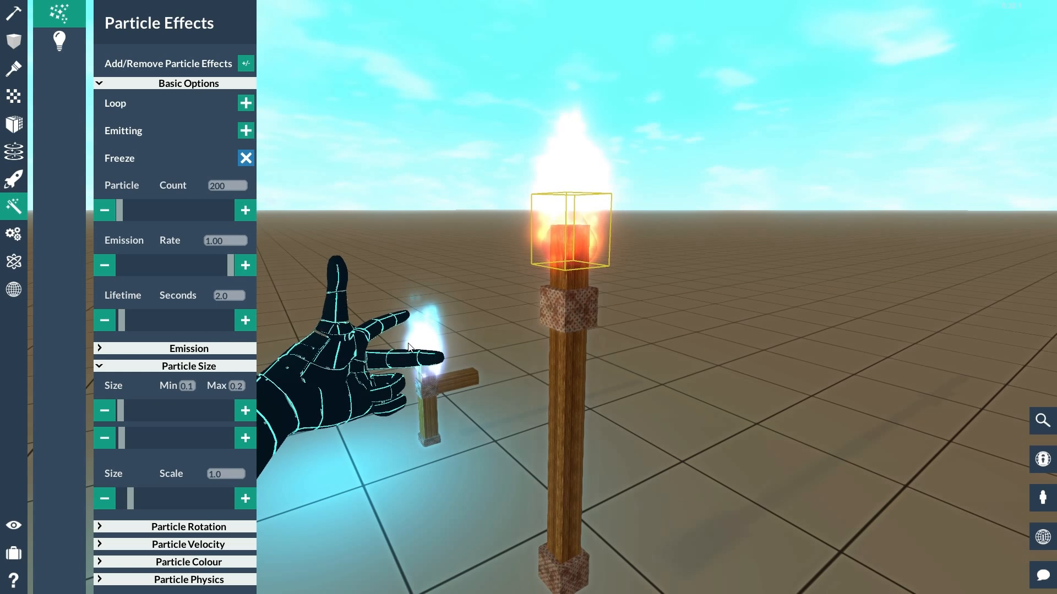
pyautogui.moveTo(564, 335); pyautogui.dragTo(691, 327, button='right')
pyautogui.press('a')
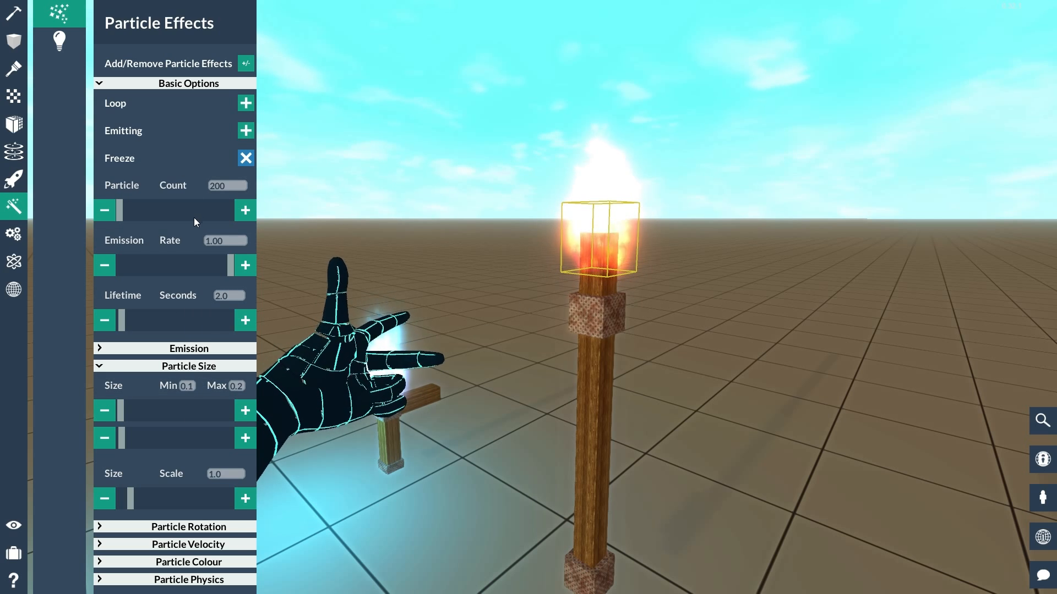
# - Move in close to the larger torch and examine its flame from above and around the tip
pyautogui.press('d')
pyautogui.moveTo(699, 242); pyautogui.dragTo(583, 302, button='right')
pyautogui.press('space')
pyautogui.press('w')
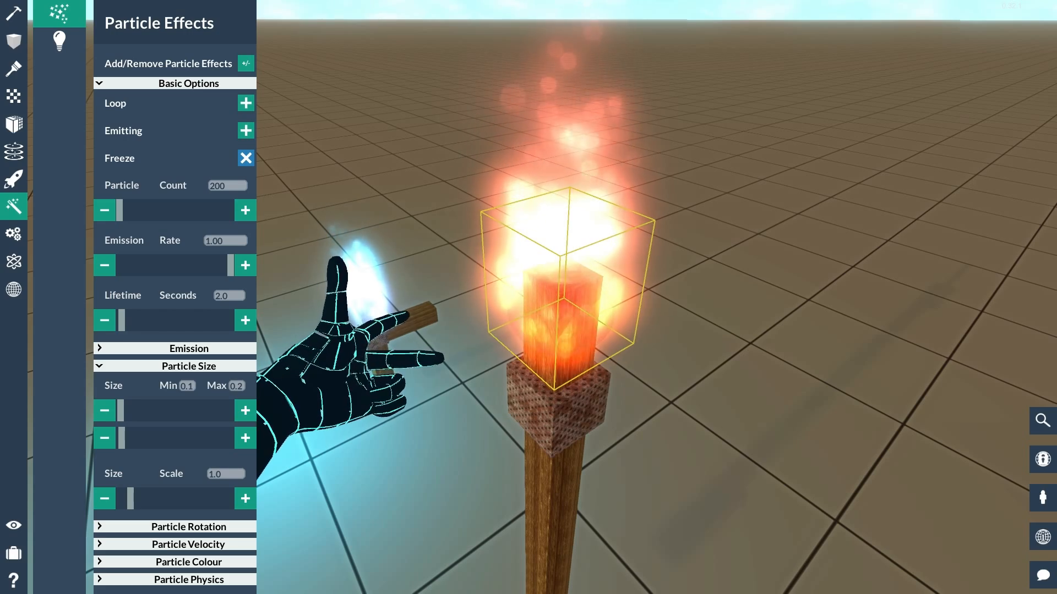
pyautogui.press('s')
pyautogui.press('w')
pyautogui.moveTo(583, 302); pyautogui.dragTo(520, 325, button='right')
pyautogui.press('d')
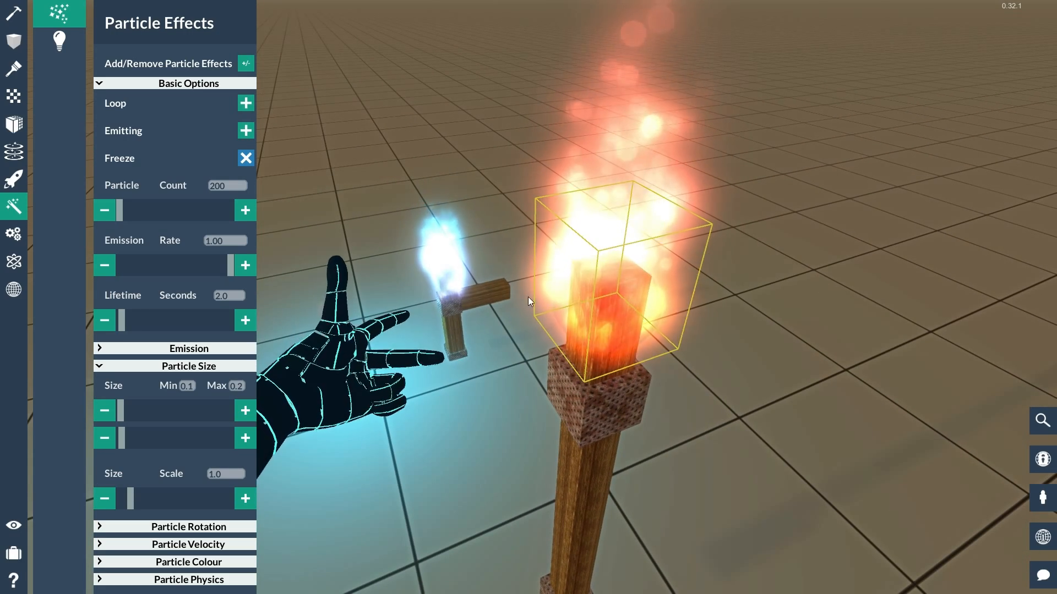
pyautogui.click(665, 325)
pyautogui.click(668, 326)
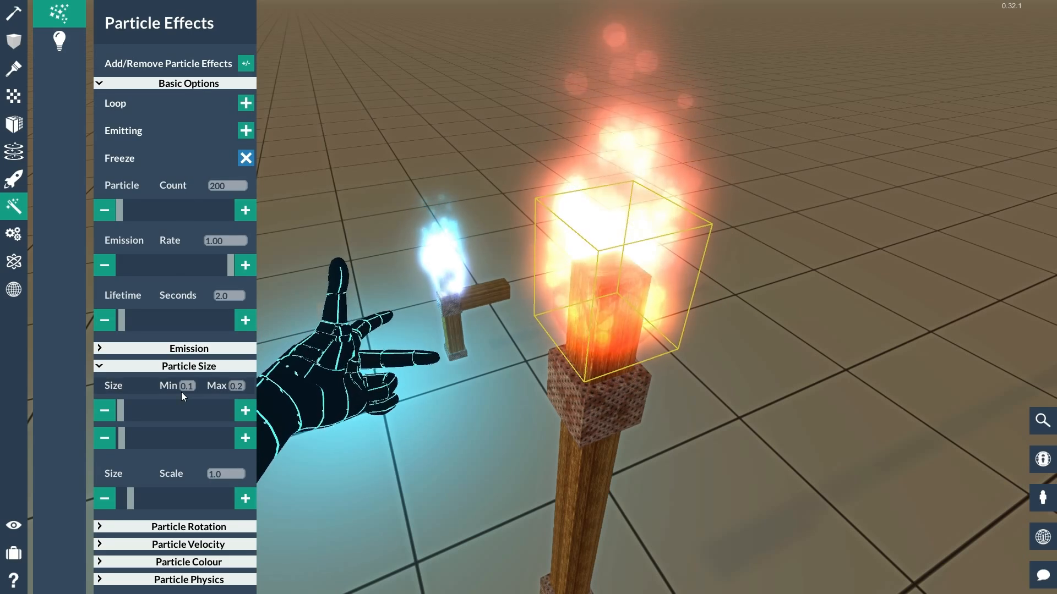
# - Review the Emission offsets and source scatter and the Particle Size settings, collapsing and reopening the sections
pyautogui.click(101, 349)
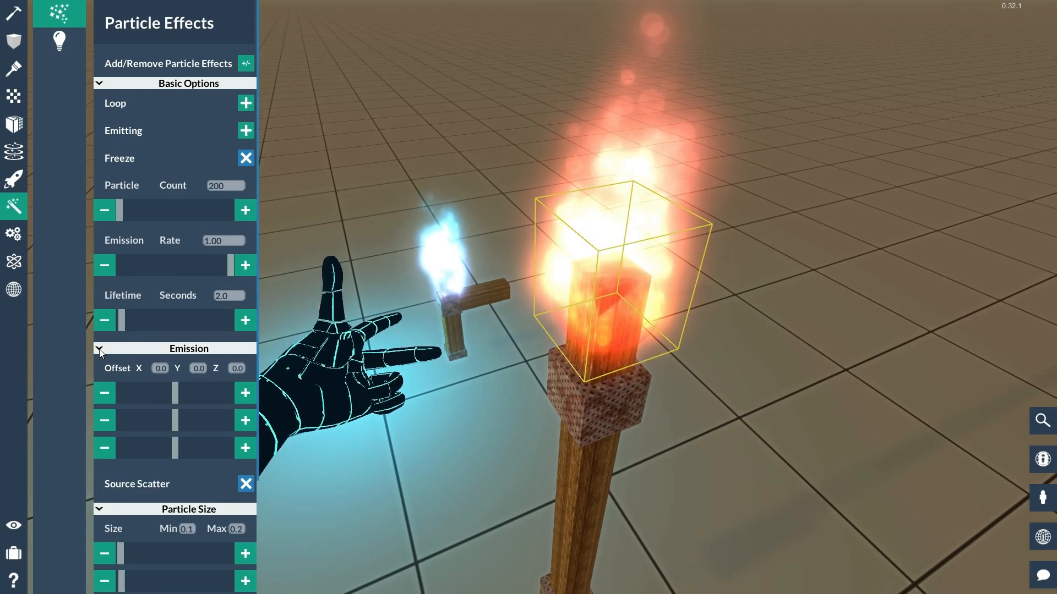
pyautogui.click(100, 349)
pyautogui.click(126, 366)
pyautogui.click(125, 366)
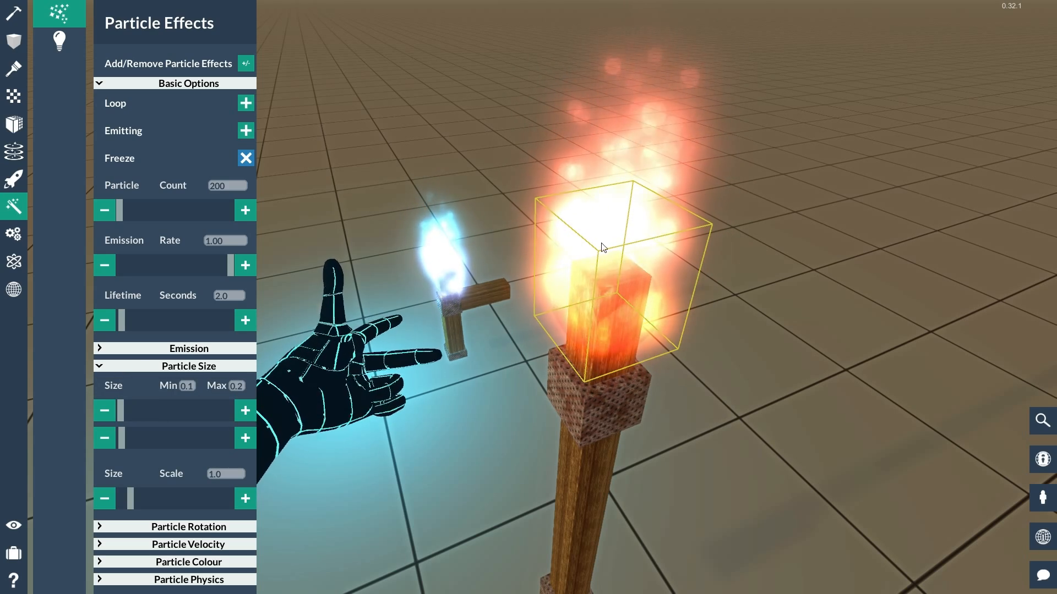
# - Close the particle effect settings, deselect the effect's block and compare both torches from a distance
pyautogui.click(803, 395)
pyautogui.press('s')
pyautogui.moveTo(803, 395); pyautogui.dragTo(715, 440, button='right')
pyautogui.press('w')
pyautogui.click(60, 11)
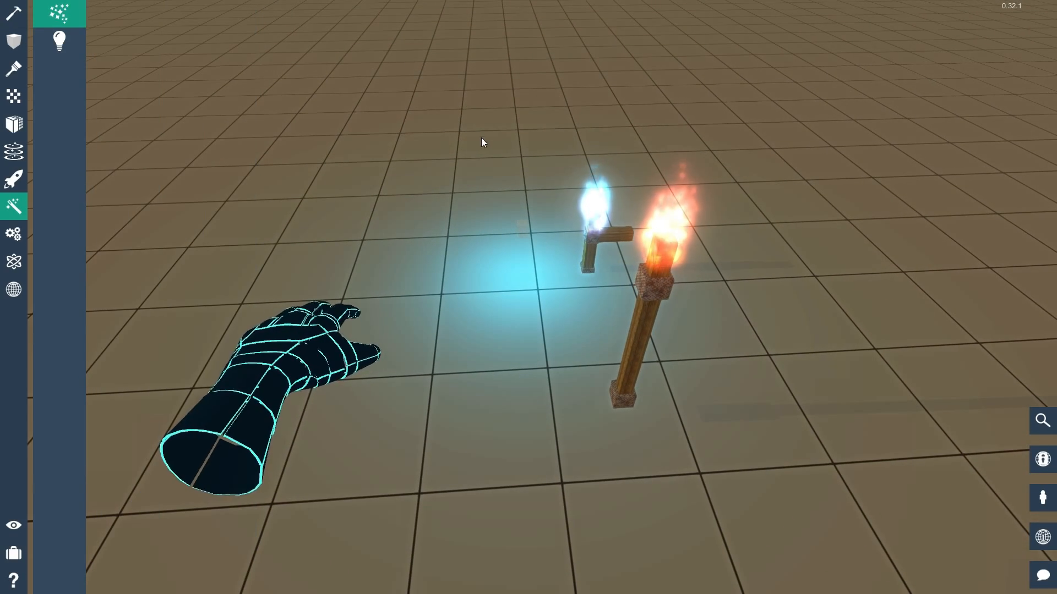
pyautogui.press('w')
pyautogui.moveTo(649, 222); pyautogui.dragTo(527, 296, button='right')
pyautogui.press('s')
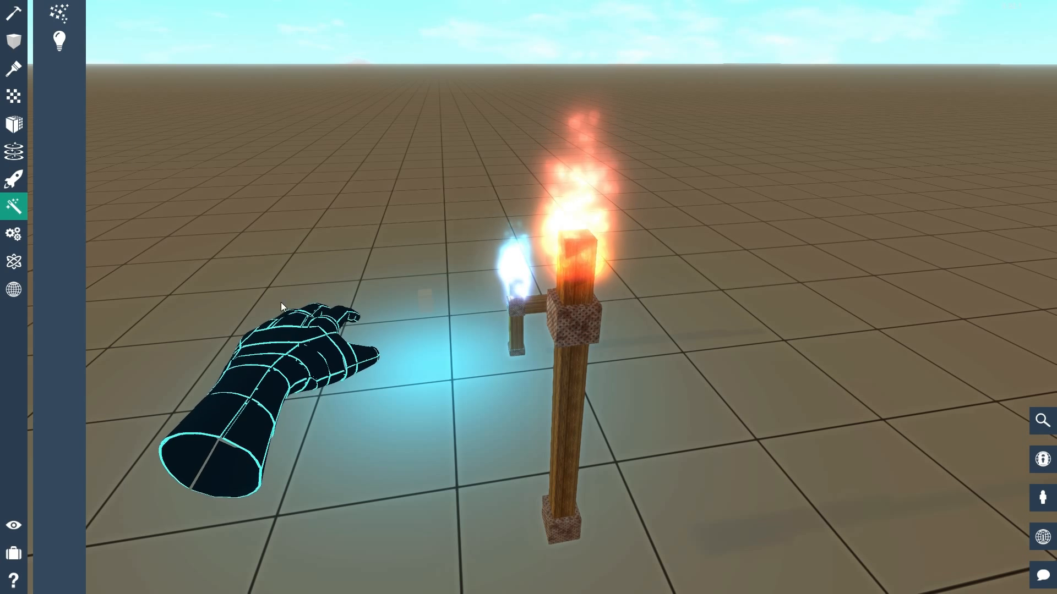
# - Select the SharpCube shape and place a new cube at the upper part of the larger torch
pyautogui.click(20, 47)
pyautogui.scroll(8, 65, 220)
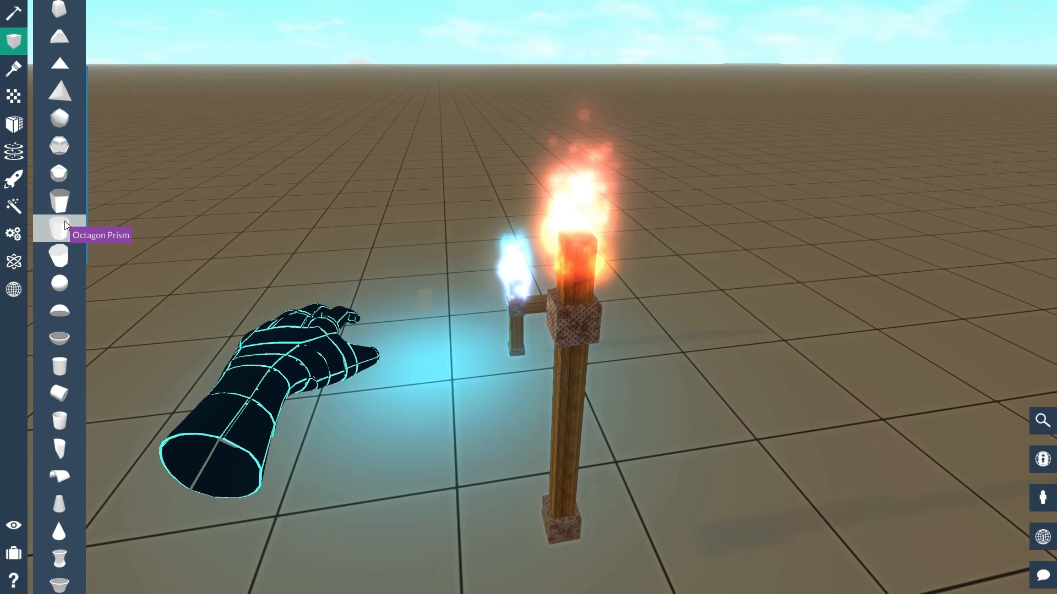
pyautogui.click(80, 23)
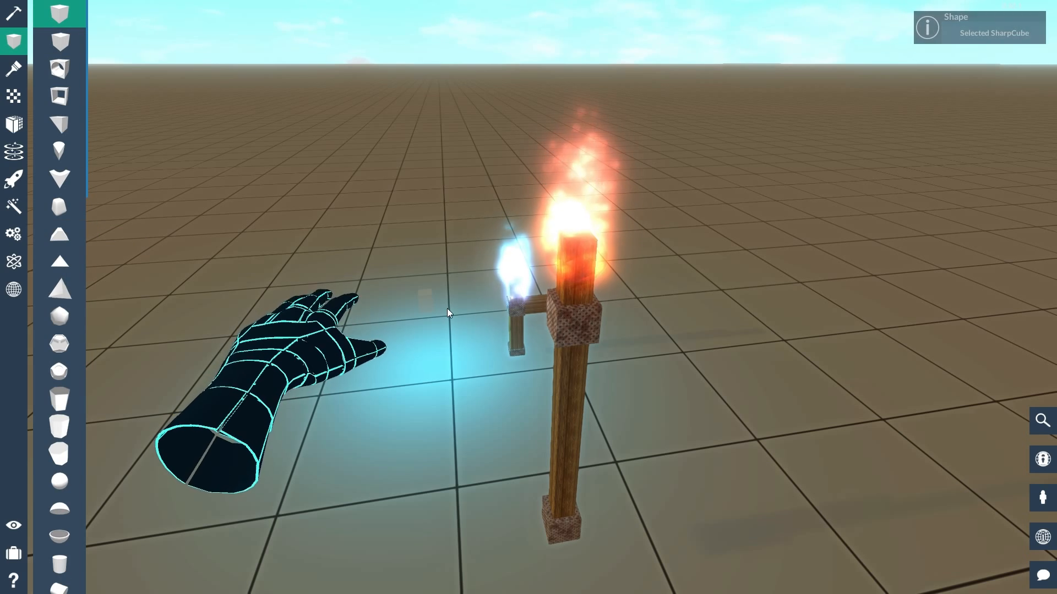
pyautogui.click(423, 302)
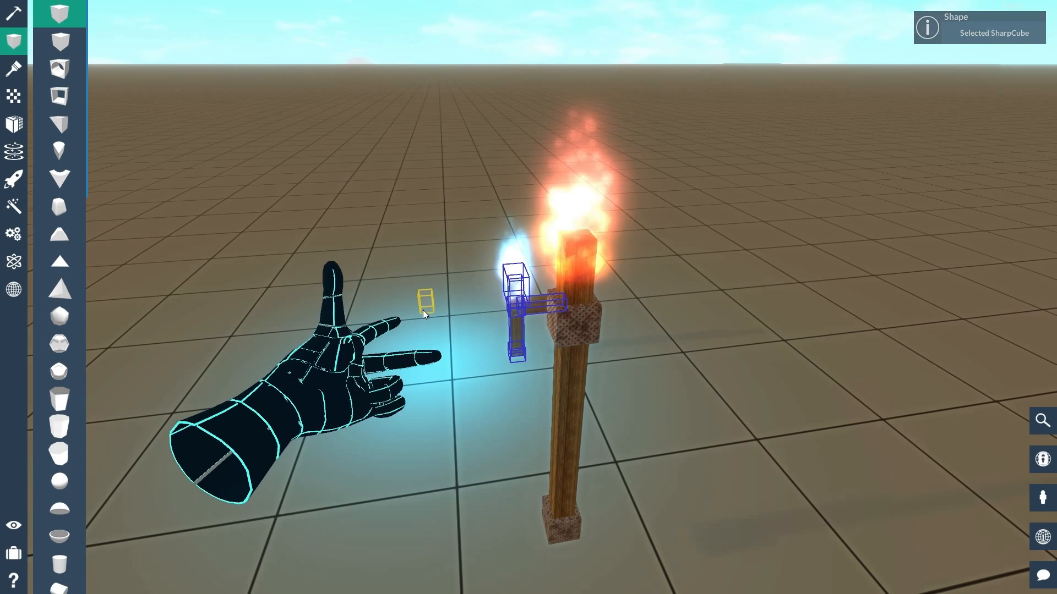
pyautogui.click(576, 326)
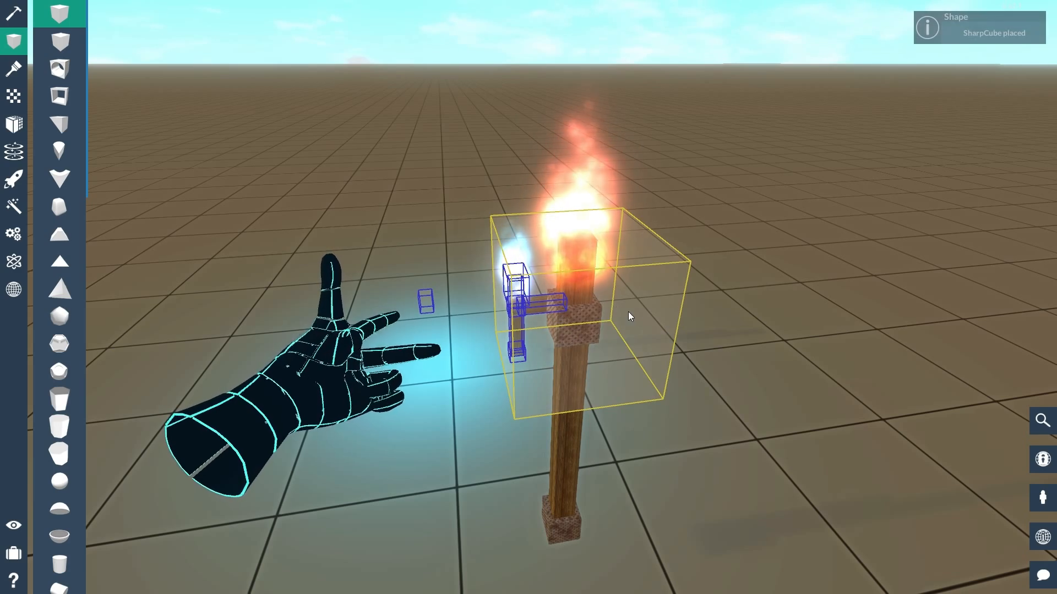
# - Move the new cube away from the larger torch to the open ground beside the small blue torch
pyautogui.press('Left')
pyautogui.press('Left')
pyautogui.press('Up')
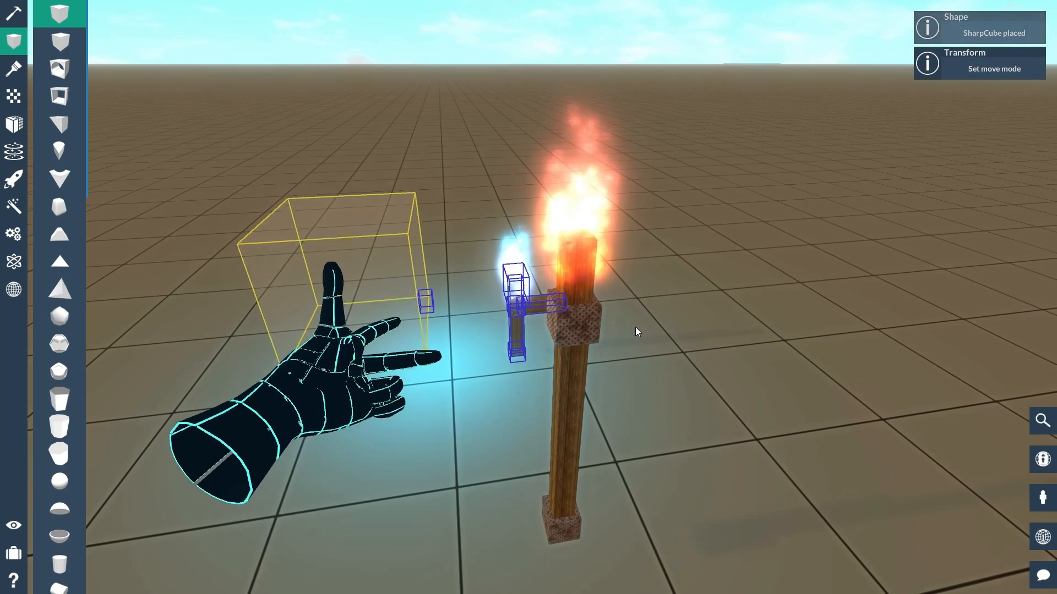
pyautogui.press('Up')
pyautogui.press('Down')
pyautogui.press('Right')
pyautogui.press('a')
pyautogui.moveTo(692, 371); pyautogui.dragTo(527, 296, button='right')
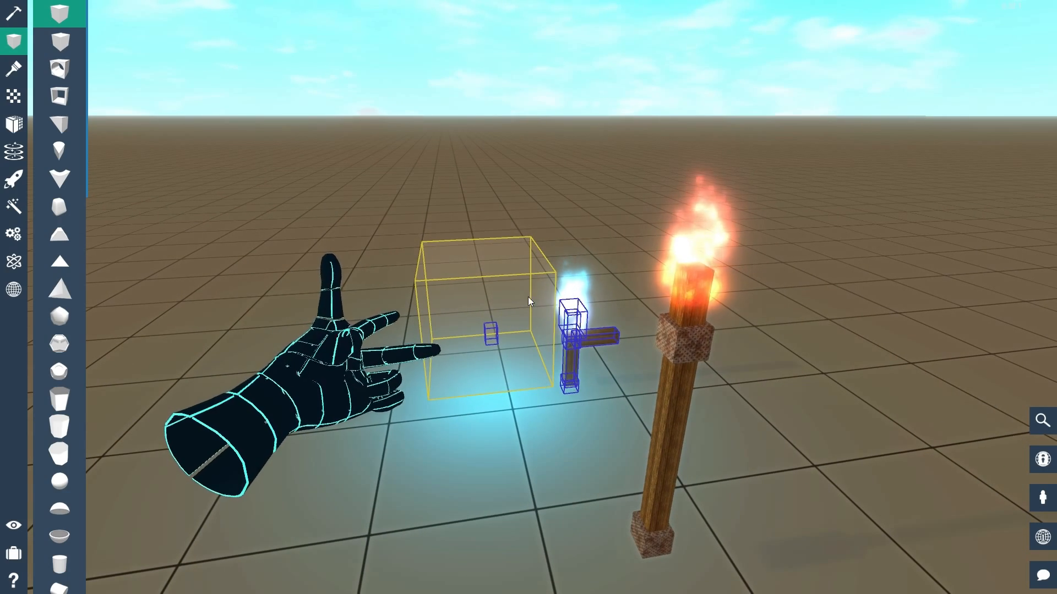
# - Select only the new cube and scale it down in width, height and depth to a small block
pyautogui.press('Escape')
pyautogui.click(461, 306)
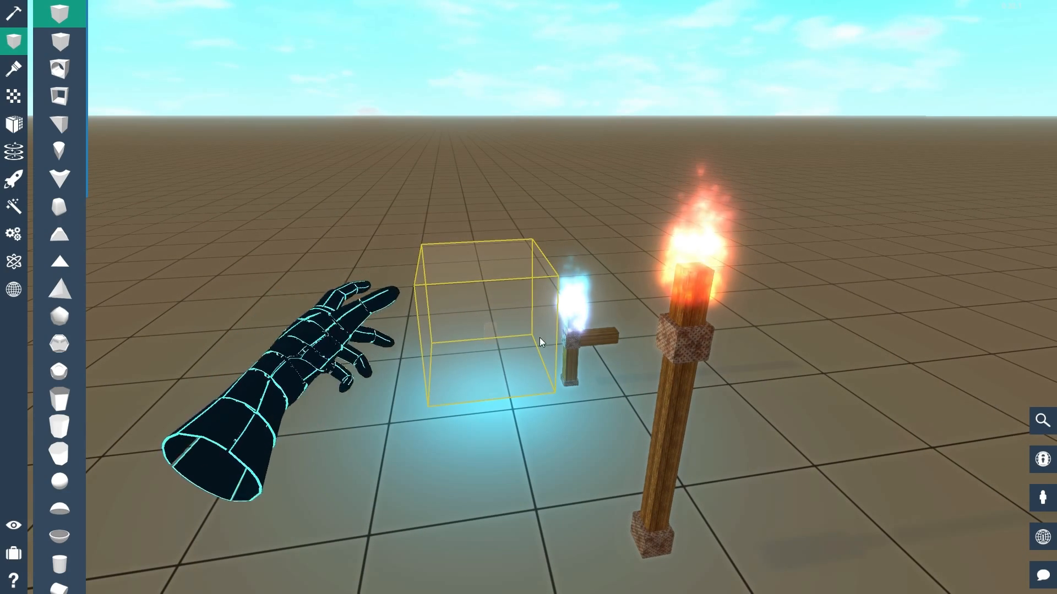
pyautogui.click(497, 344)
pyautogui.press('r')
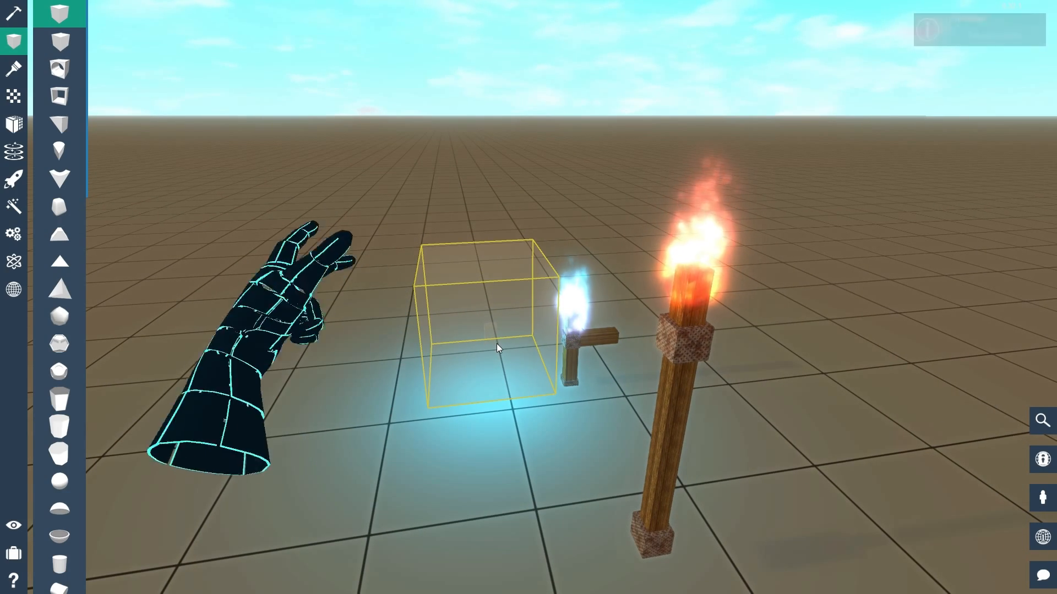
pyautogui.press('Left')
pyautogui.press('pagedown')
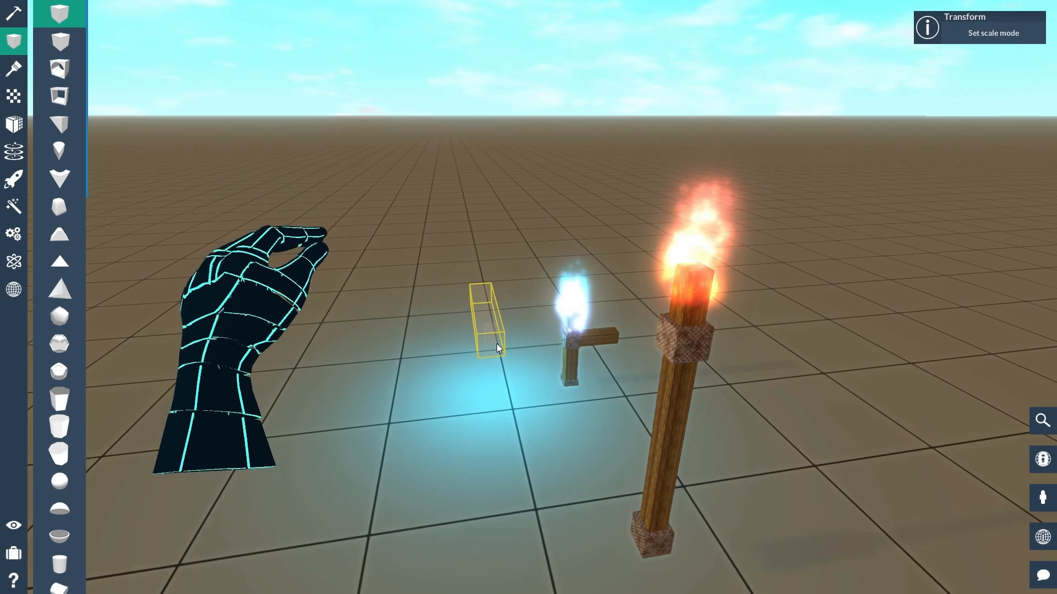
pyautogui.press('pagedown')
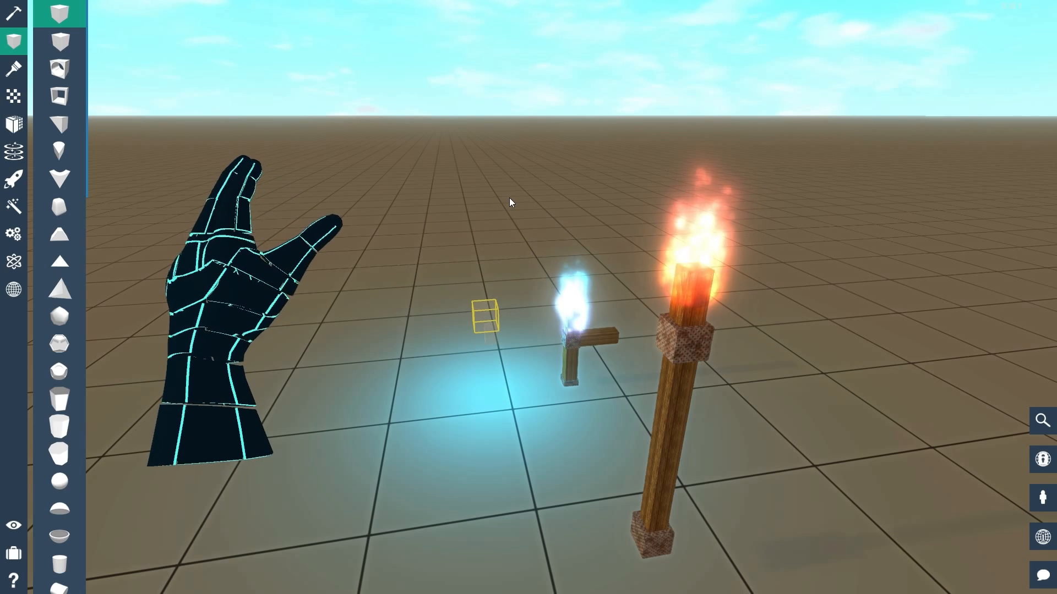
# - Colour the small cube Fuschia and find it again beside the torches
pyautogui.click(14, 69)
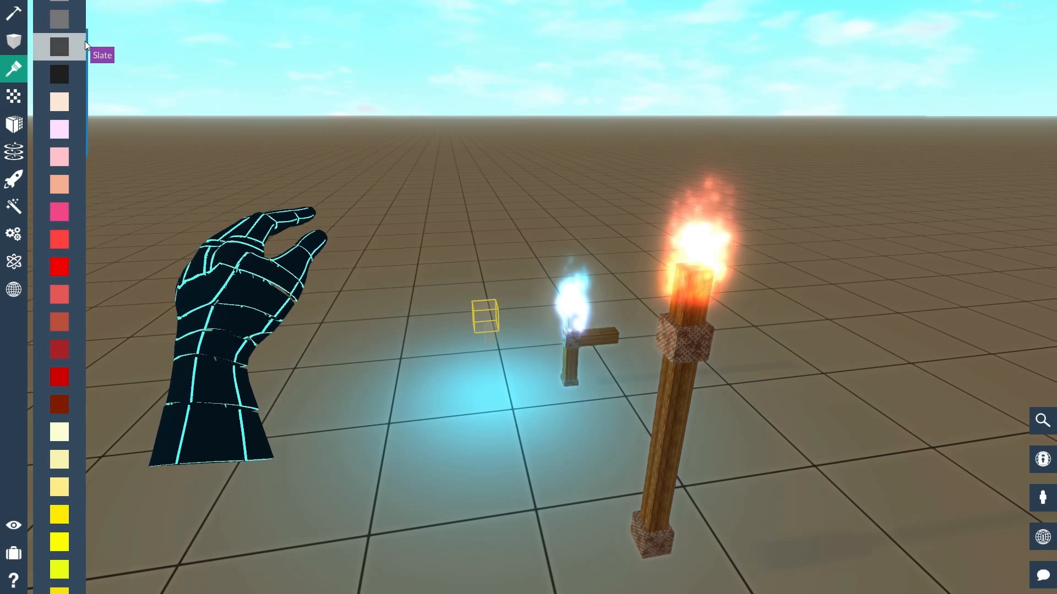
pyautogui.click(57, 207)
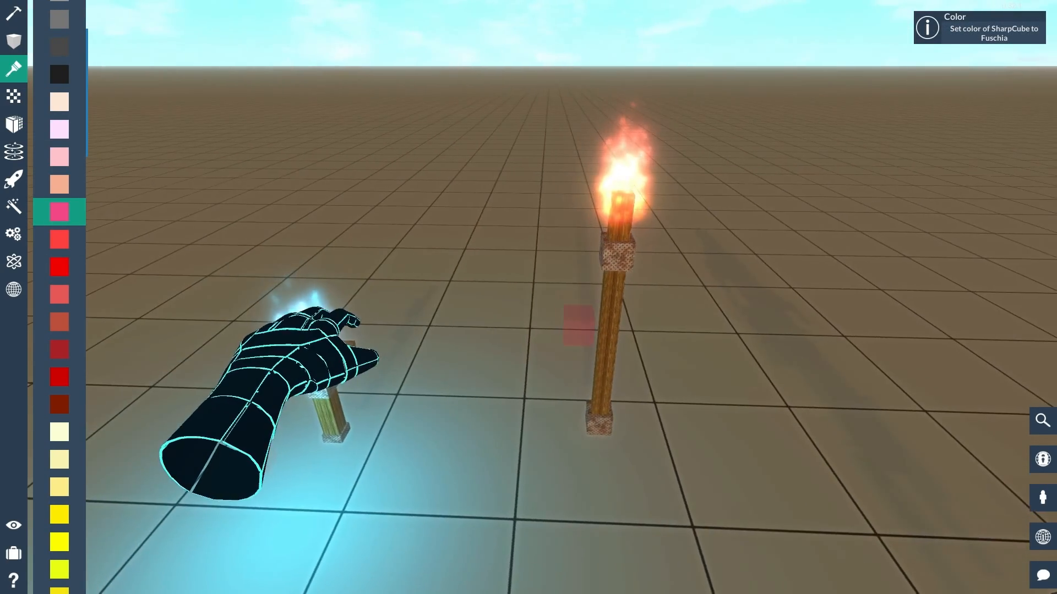
pyautogui.moveTo(529, 297); pyautogui.dragTo(432, 299, button='right')
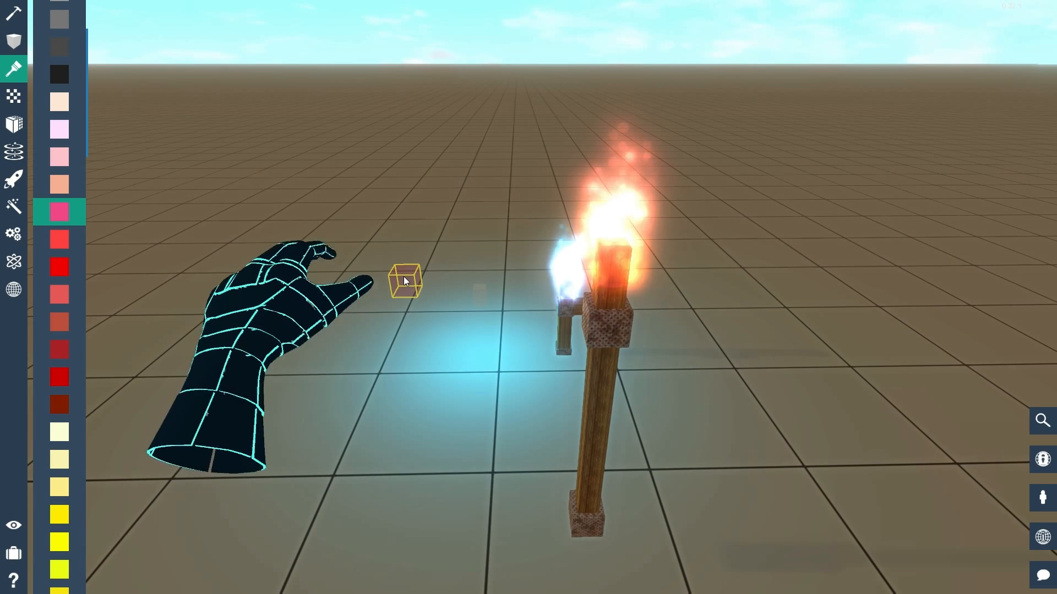
# - Move the fuchsia cube across the floor, past the torches and back to open ground on the blue torch's far side
pyautogui.press('m')
pyautogui.press('Down')
pyautogui.press('Down')
pyautogui.press('Down')
pyautogui.press('Down')
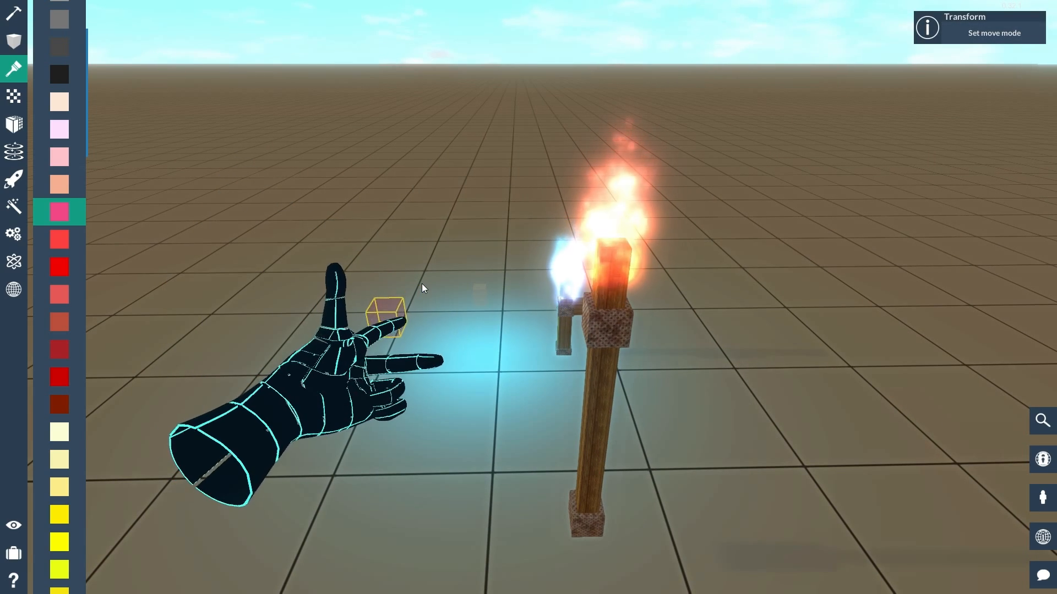
pyautogui.press('Right')
pyautogui.press('Right')
pyautogui.press('Right')
pyautogui.press('Right')
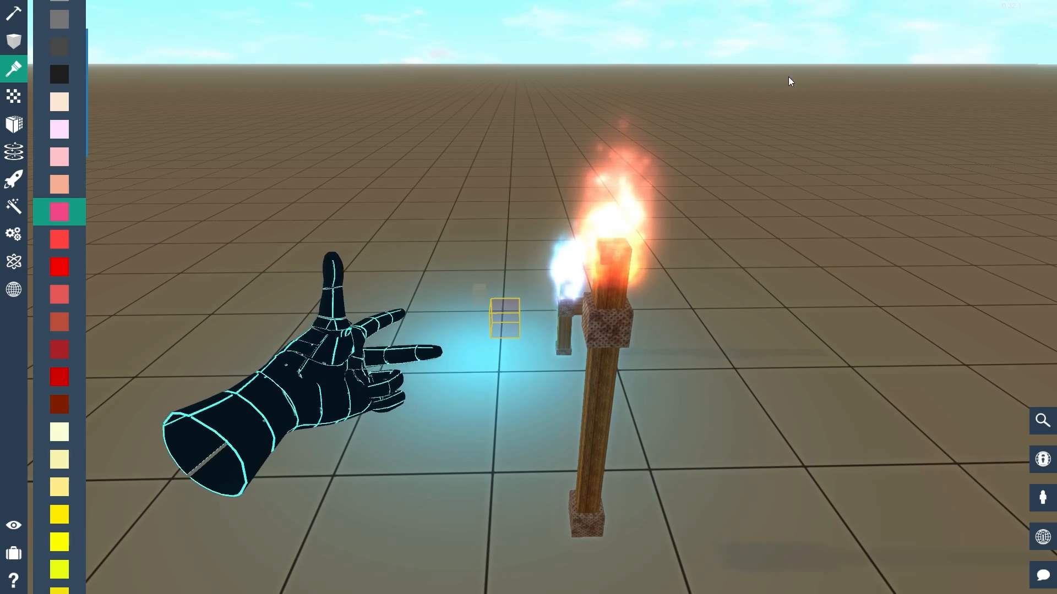
pyautogui.moveTo(654, 118); pyautogui.dragTo(529, 302, button='right')
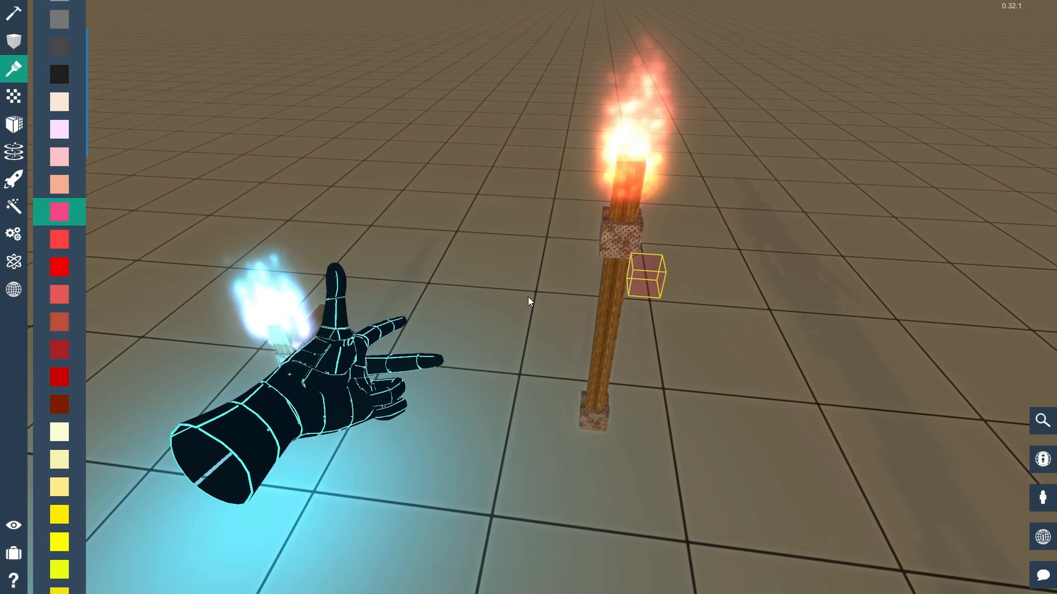
pyautogui.press('Left')
# - Add a point light to the fuchsia cube standing apart from the torches
pyautogui.press('d')
pyautogui.moveTo(661, 290); pyautogui.dragTo(530, 301, button='right')
pyautogui.press('d')
pyautogui.press('a')
pyautogui.press('s')
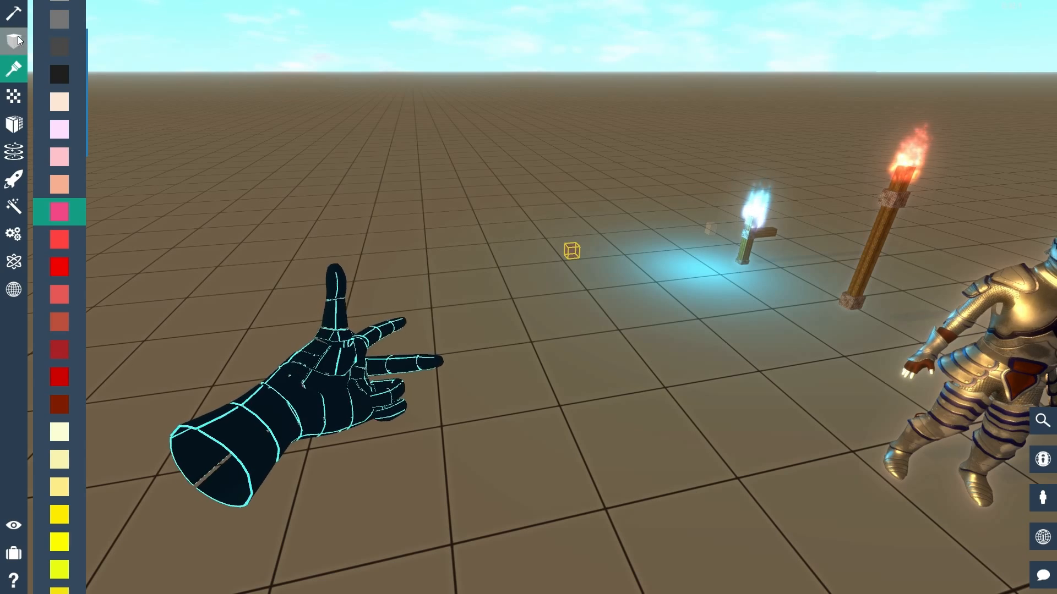
pyautogui.click(17, 207)
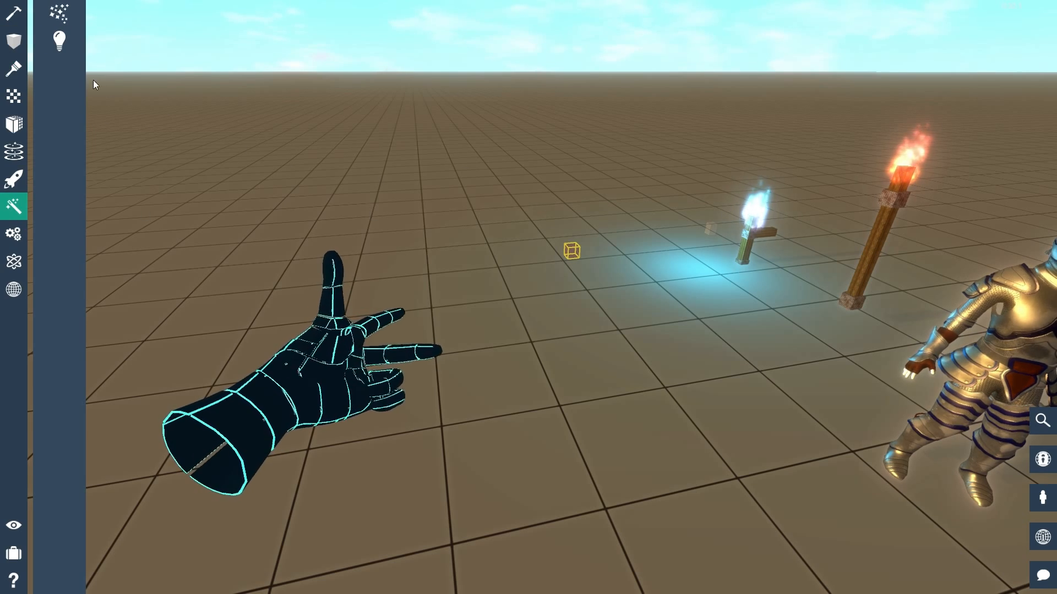
pyautogui.click(59, 42)
pyautogui.press('w')
pyautogui.moveTo(374, 193); pyautogui.dragTo(522, 283, button='right')
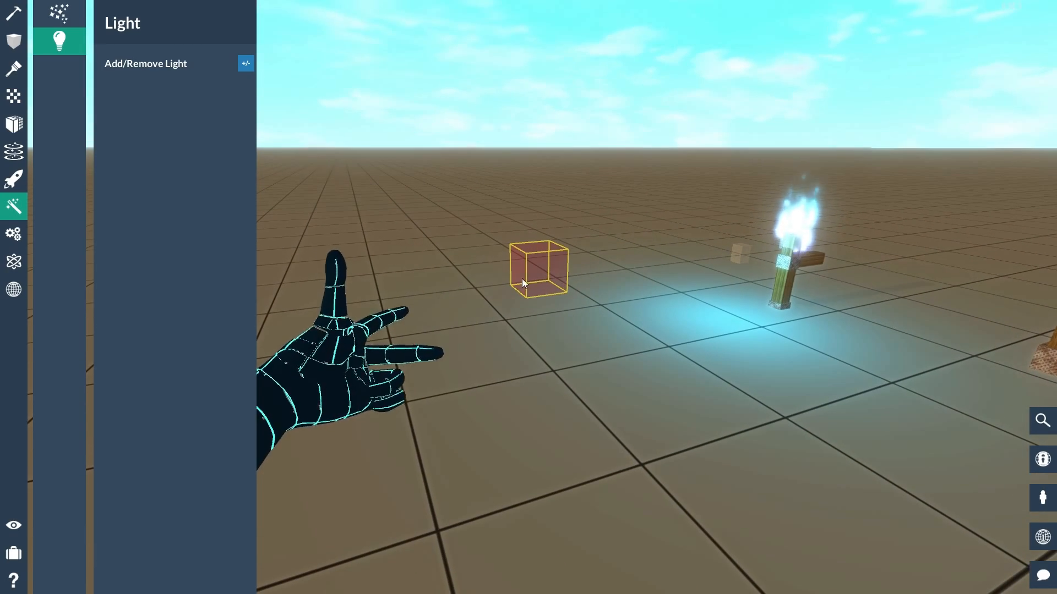
pyautogui.click(246, 63)
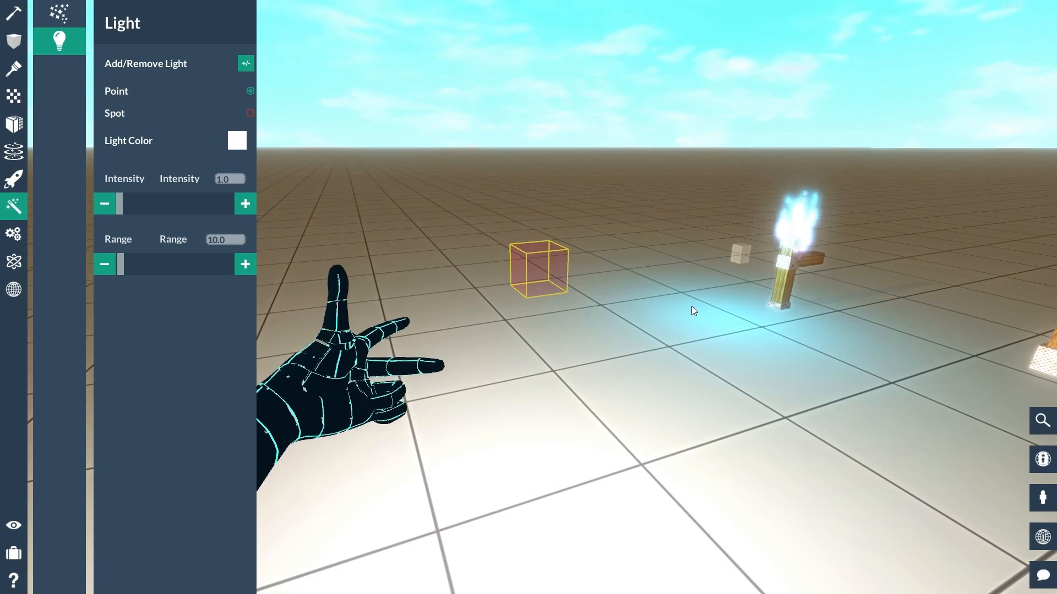
# - Raise the lit cube and shift it back and forth beside the torches, checking how its light falls on the floor and knight
pyautogui.press('s')
pyautogui.moveTo(691, 306); pyautogui.dragTo(523, 296, button='right')
pyautogui.press('m')
pyautogui.press('pageup')
pyautogui.press('Right')
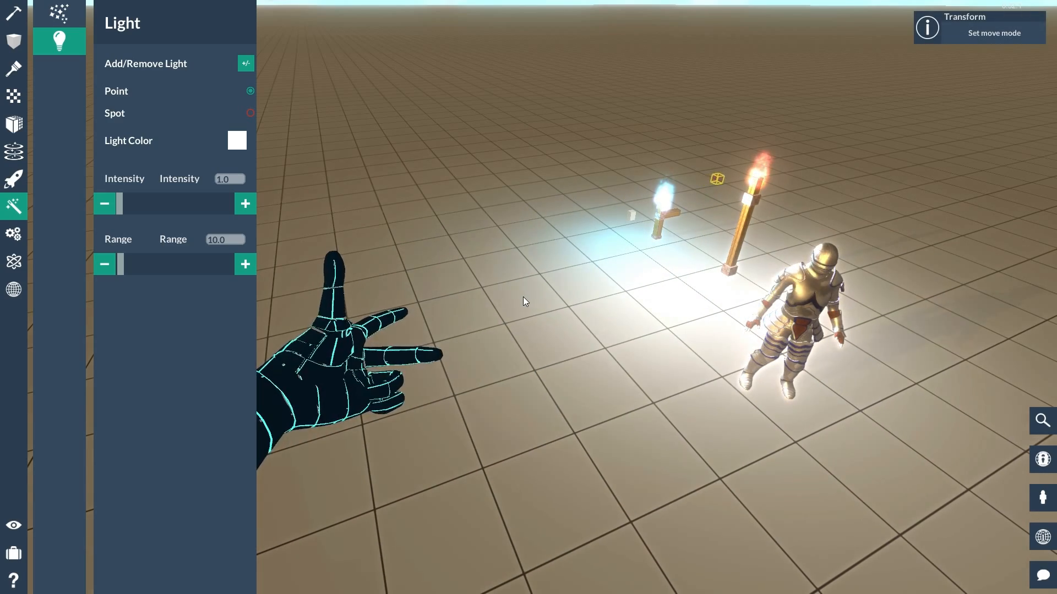
pyautogui.press('Left')
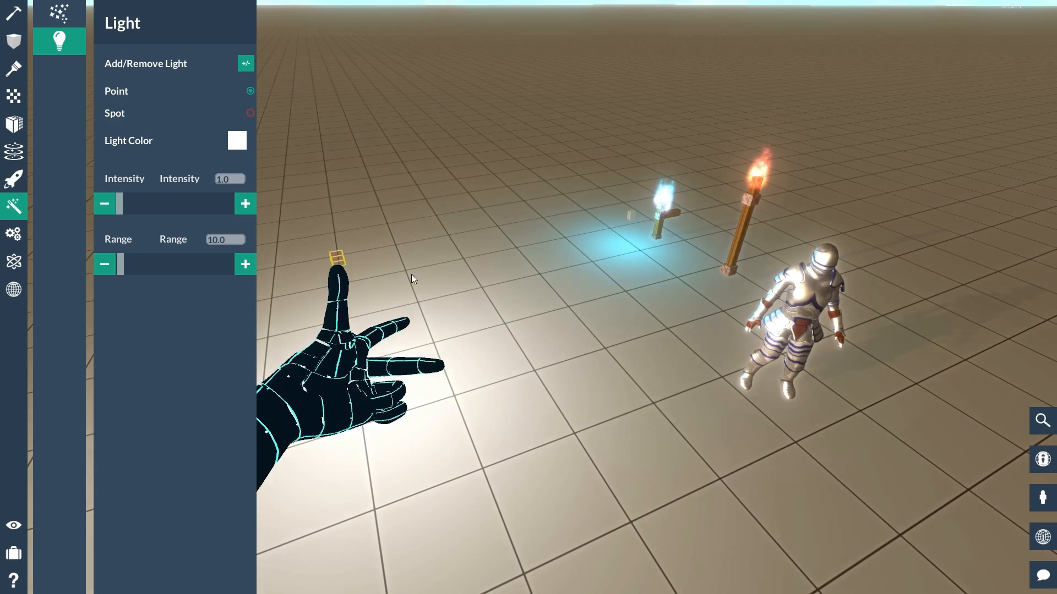
pyautogui.press('Right')
pyautogui.press('pageup')
pyautogui.moveTo(413, 276); pyautogui.dragTo(528, 298, button='right')
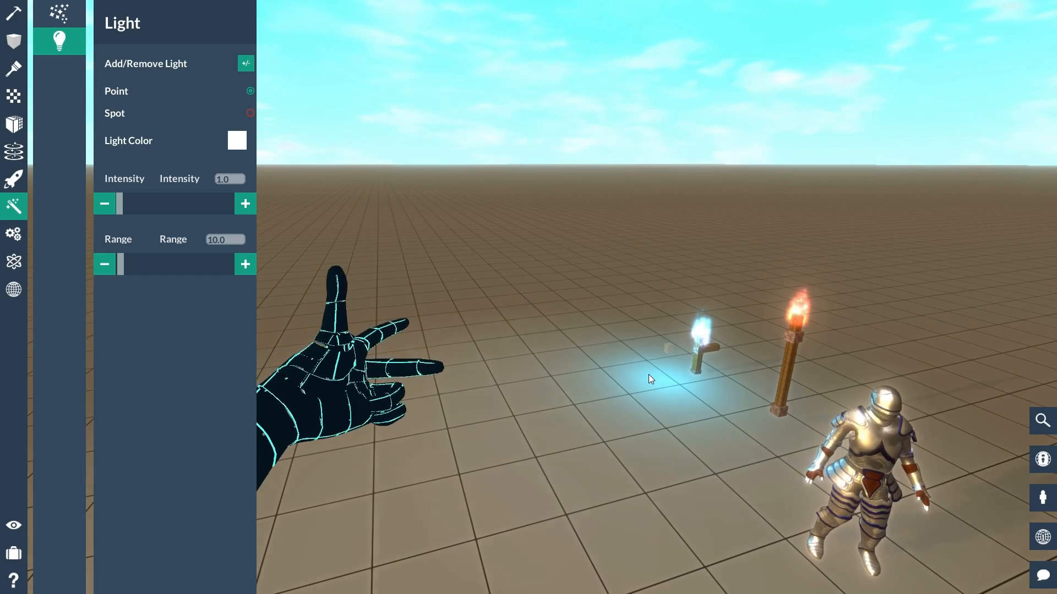
pyautogui.moveTo(867, 430); pyautogui.dragTo(770, 275, button='right')
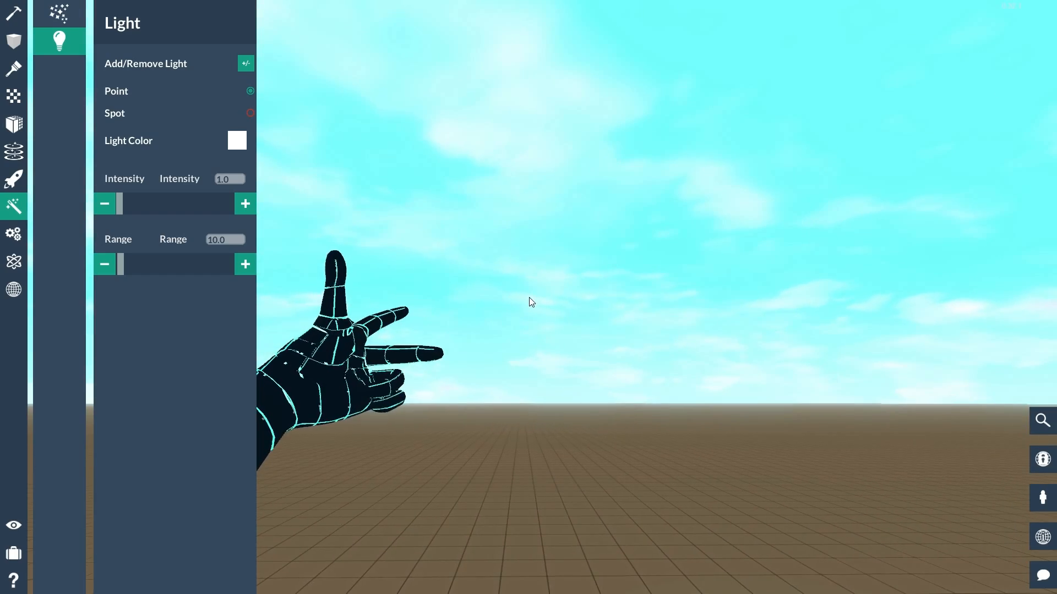
pyautogui.moveTo(529, 299); pyautogui.dragTo(527, 385, button='right')
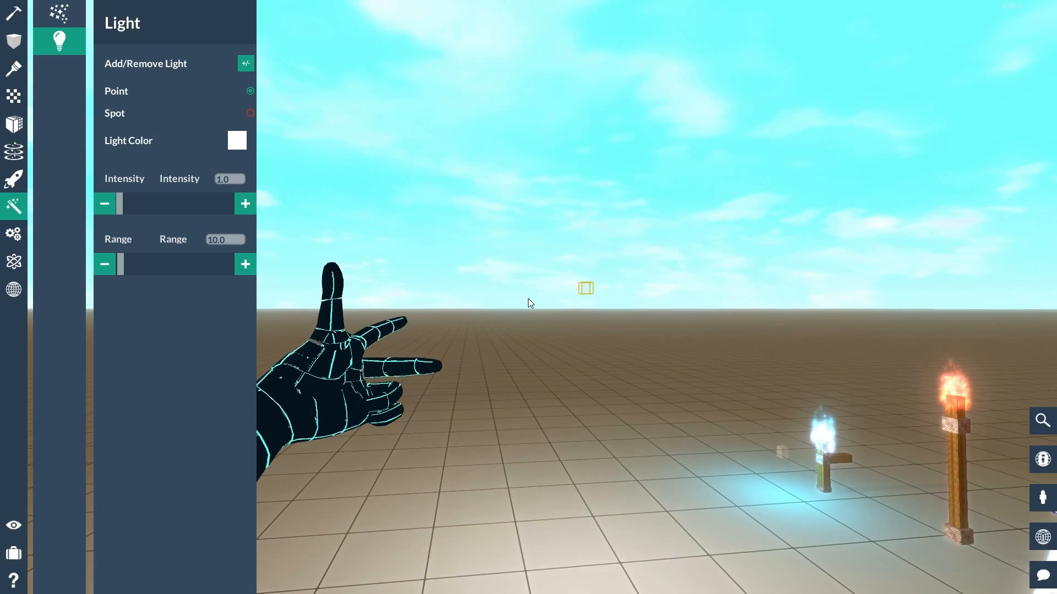
pyautogui.moveTo(593, 332); pyautogui.dragTo(644, 413, button='right')
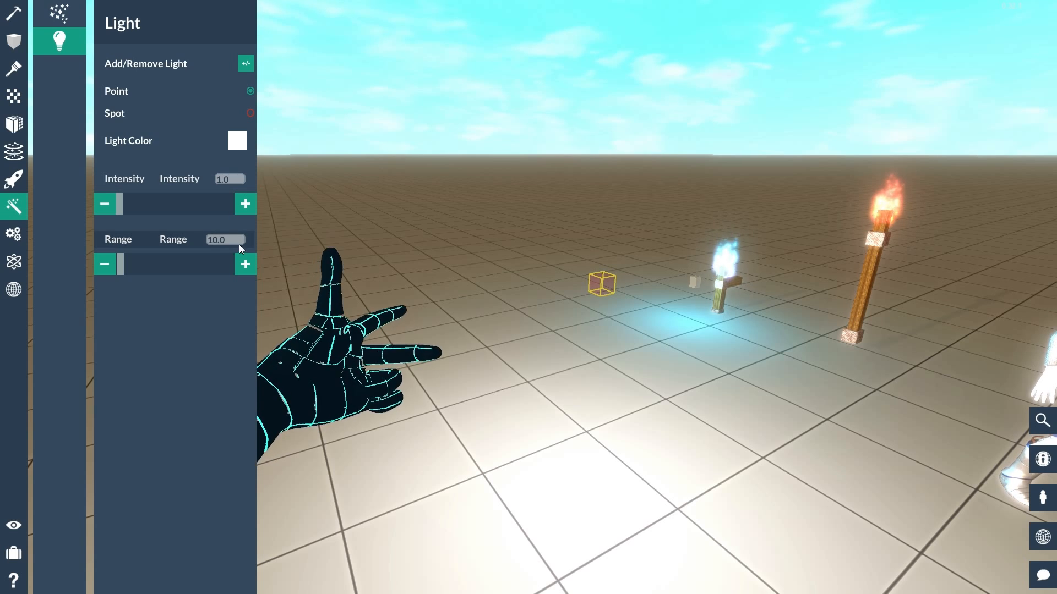
# - Check the light settings of the small block beside the blue torch and set the fuchsia cube's light range to 5
pyautogui.click(694, 283)
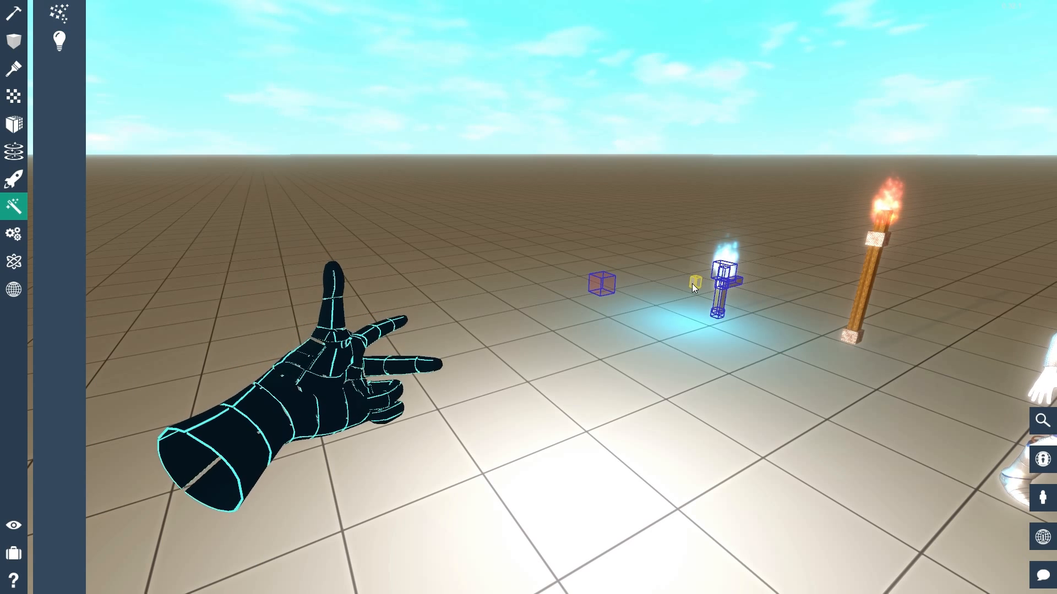
pyautogui.click(59, 42)
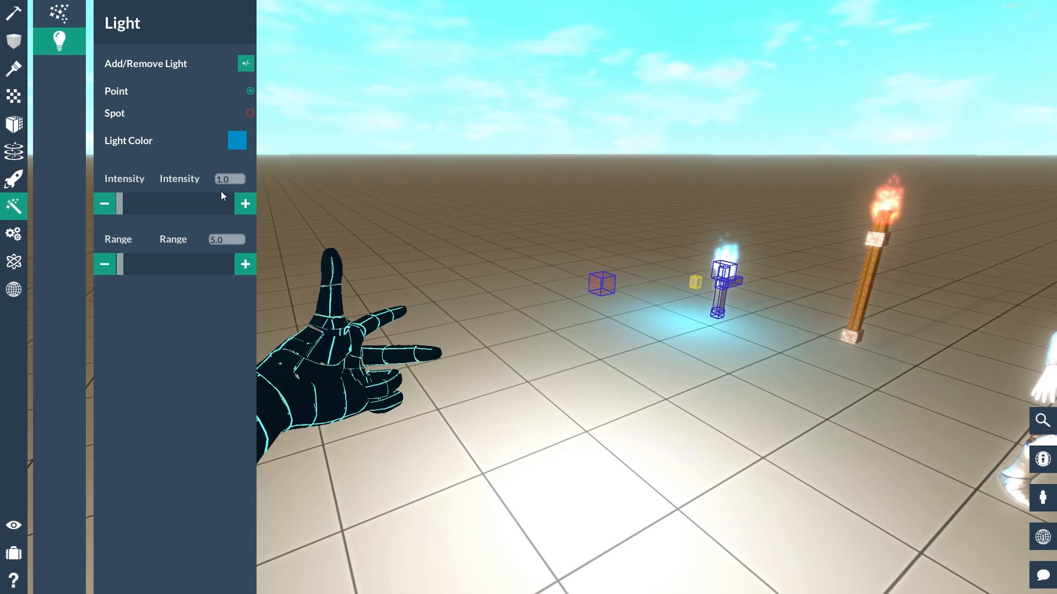
pyautogui.click(590, 289)
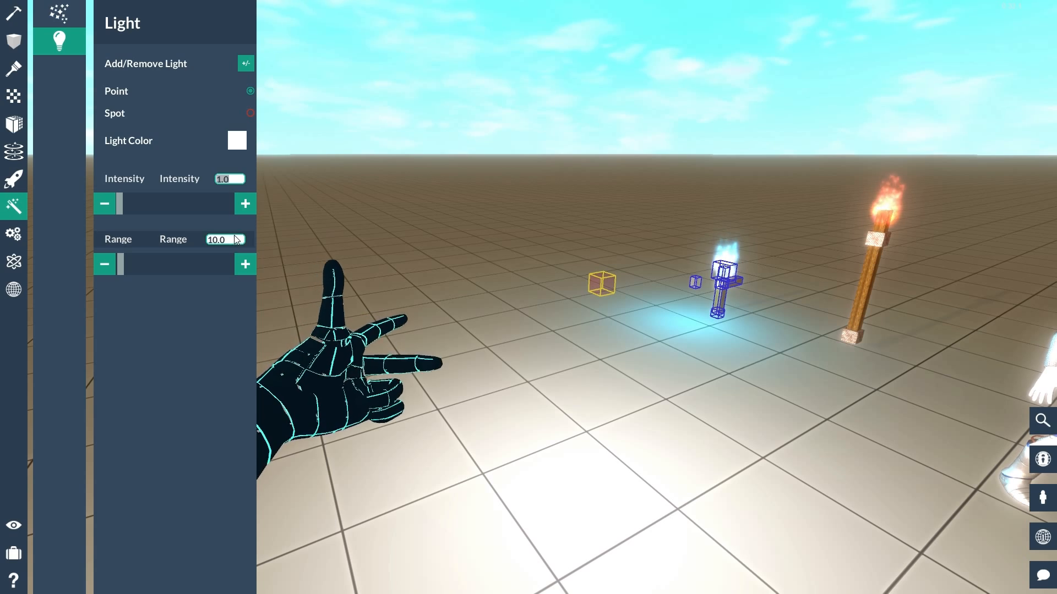
pyautogui.write('5')
pyautogui.press('Escape')
pyautogui.press('Escape')
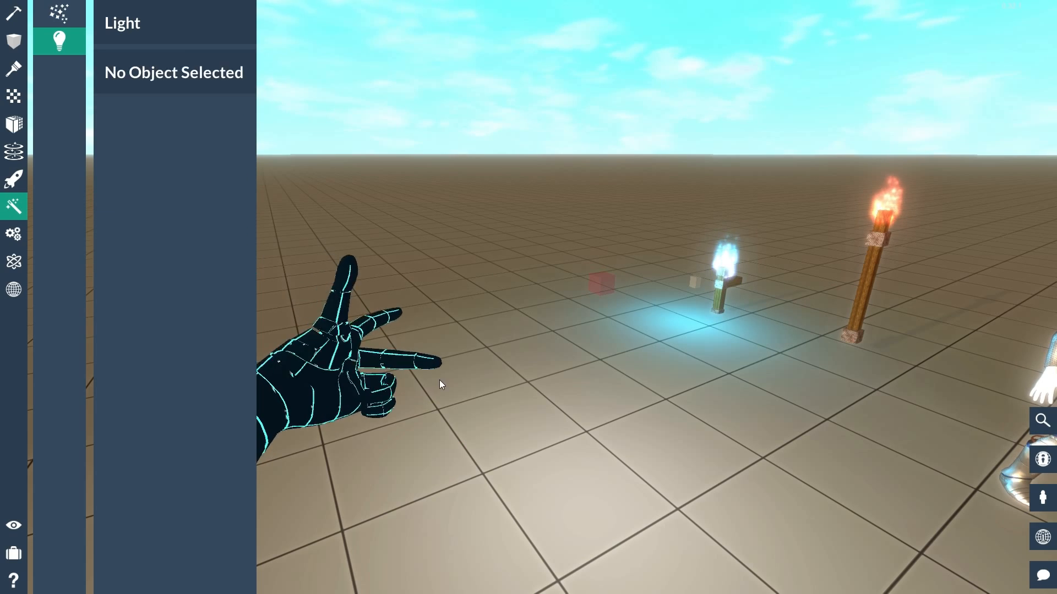
# - Colour the fuchsia cube's light red and set its range to 5
pyautogui.click(602, 284)
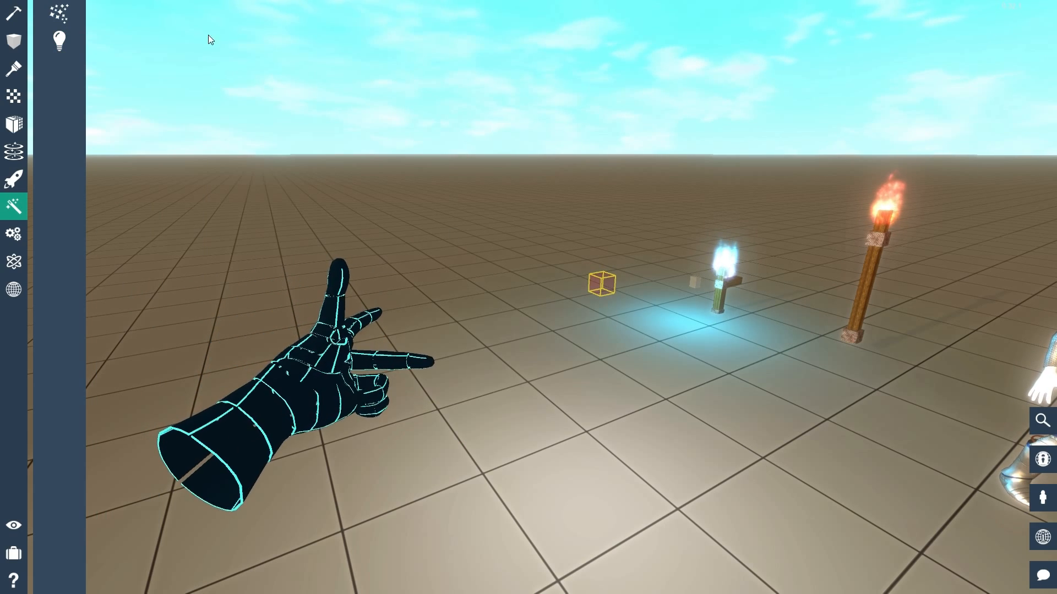
pyautogui.click(64, 47)
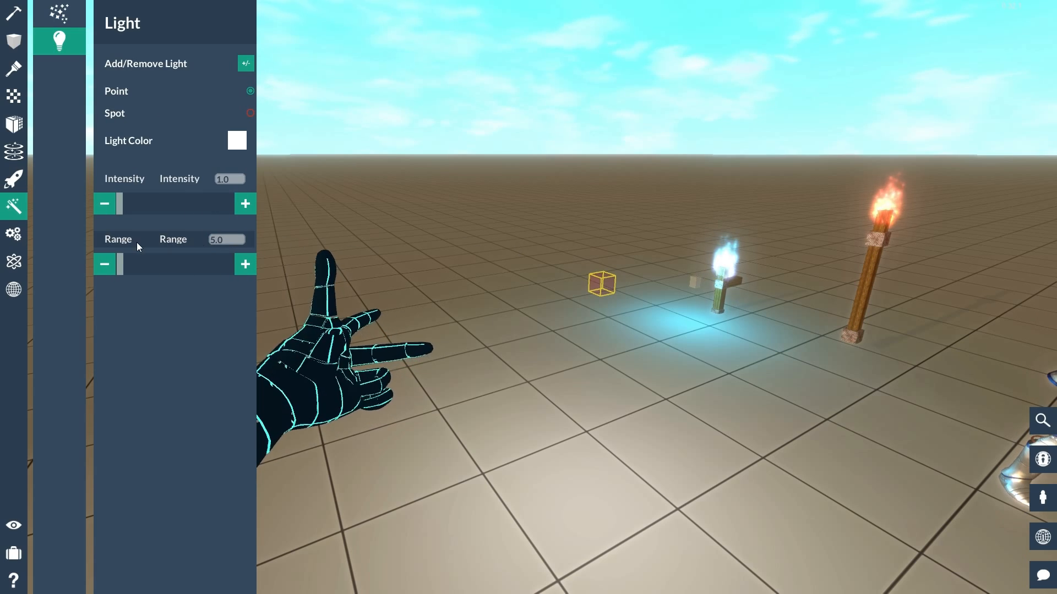
pyautogui.moveTo(121, 266)
pyautogui.mouseDown()
pyautogui.moveTo(130, 268)
pyautogui.moveTo(120, 268)
pyautogui.mouseUp()
pyautogui.moveTo(227, 240); pyautogui.dragTo(171, 259)
pyautogui.write('5')
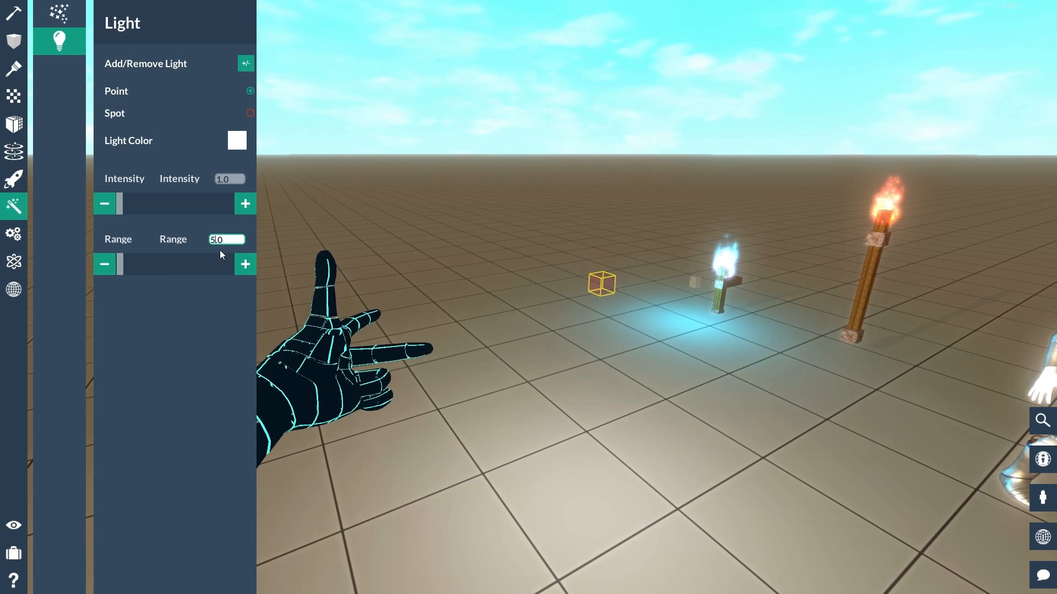
pyautogui.click(234, 145)
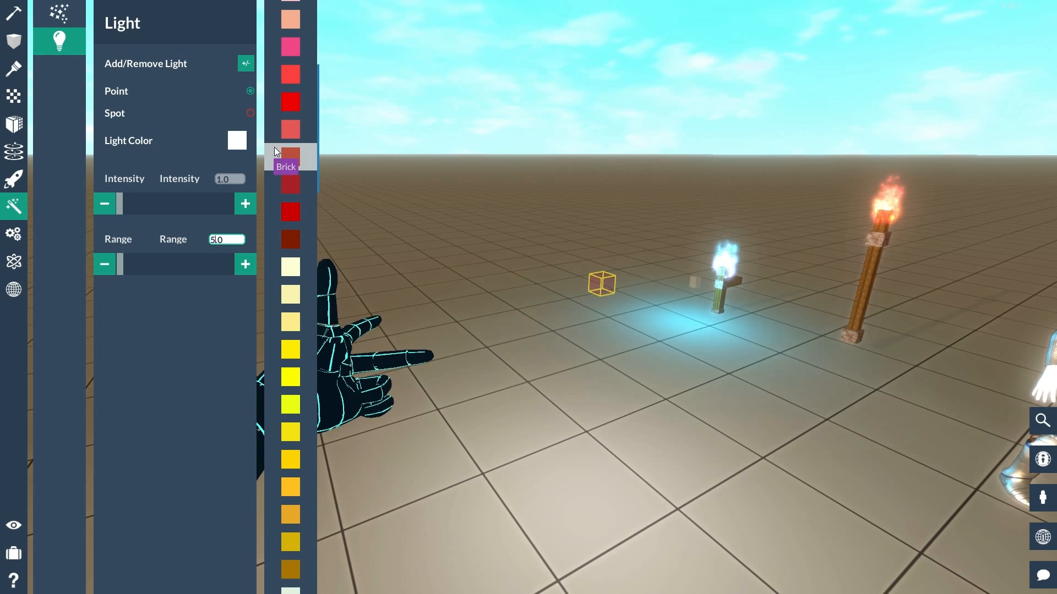
pyautogui.click(302, 209)
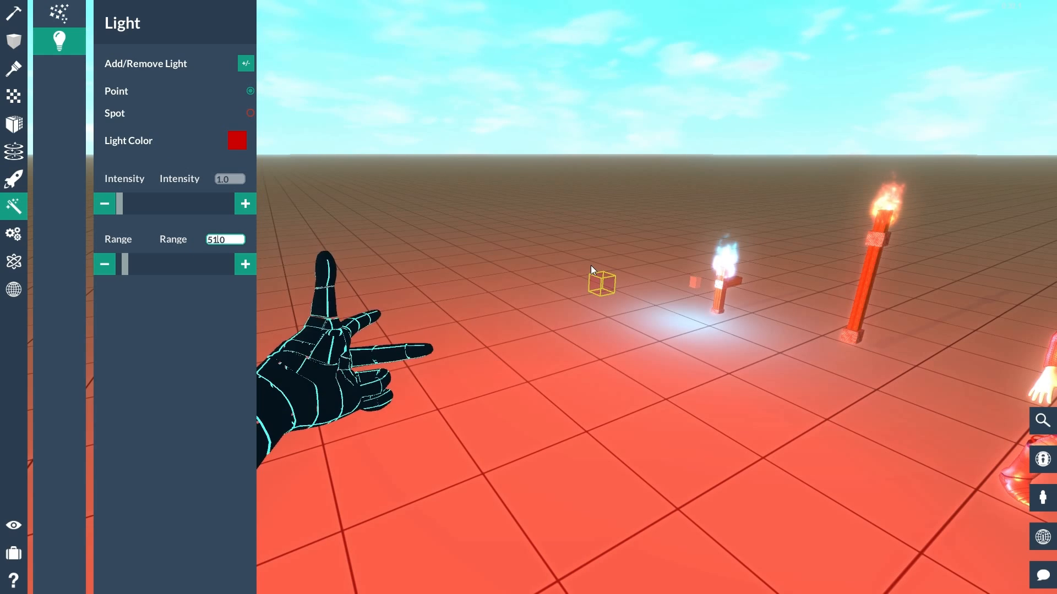
pyautogui.moveTo(242, 240); pyautogui.dragTo(177, 237)
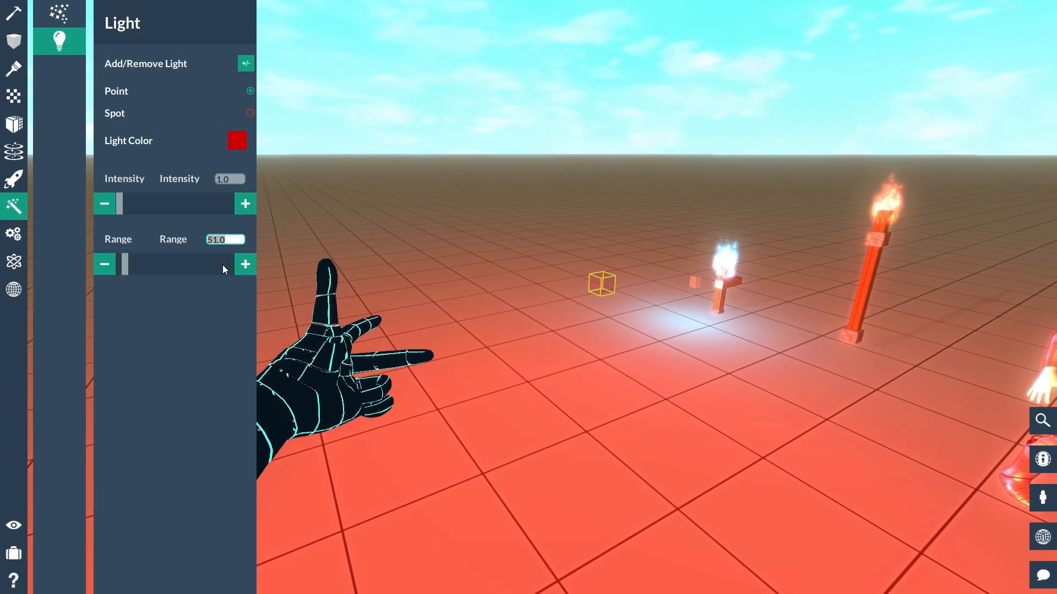
pyautogui.write('5')
pyautogui.click(645, 392)
pyautogui.click(607, 289)
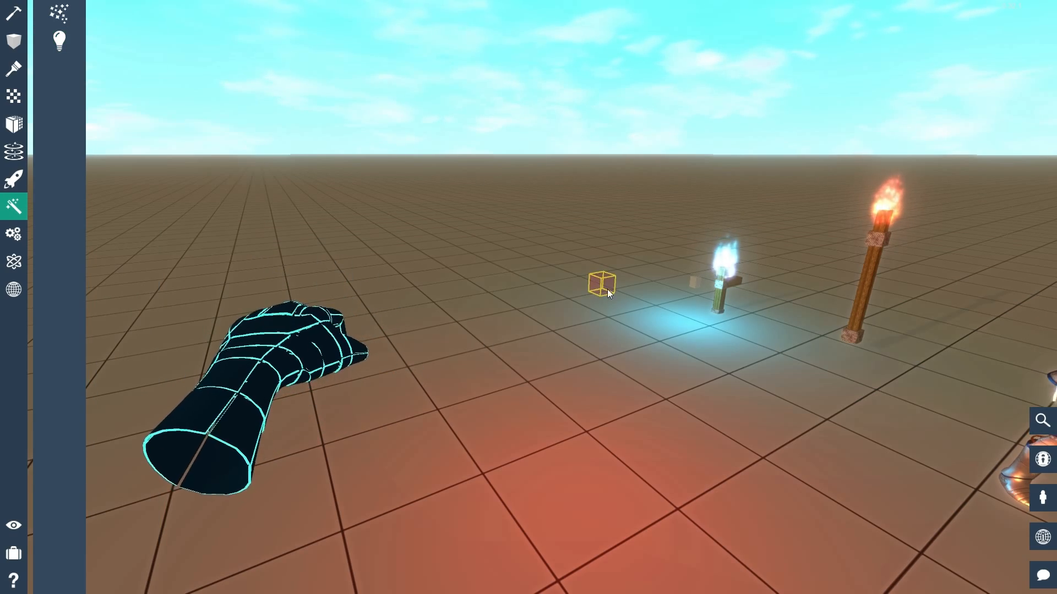
# - Move the red-lit cube into the flame on top of the tall wooden torch and group it with the torch
pyautogui.moveTo(606, 289); pyautogui.dragTo(507, 326, button='right')
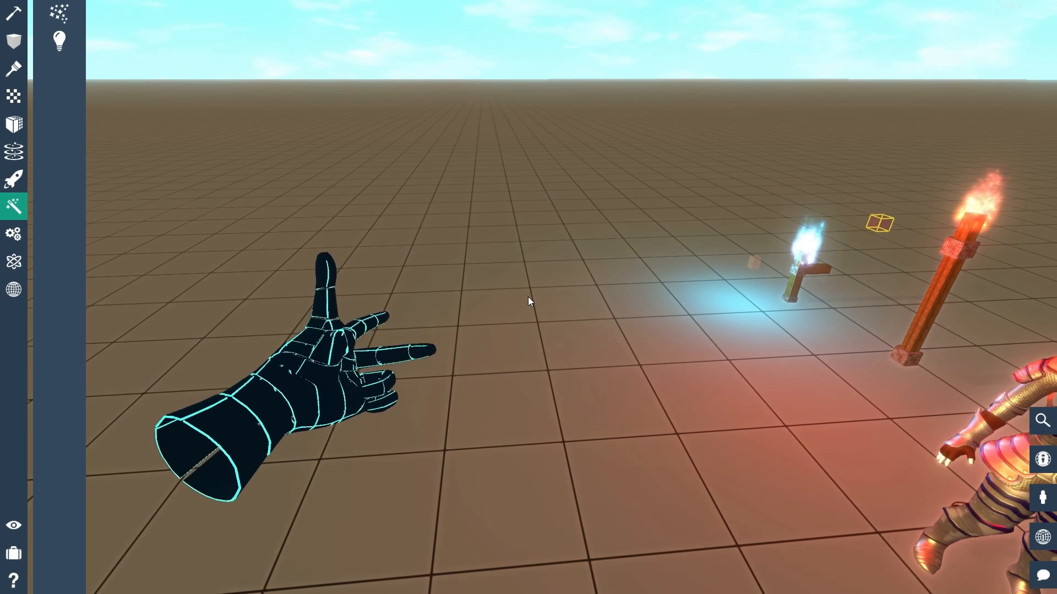
pyautogui.press('d')
pyautogui.moveTo(555, 297); pyautogui.dragTo(527, 296, button='right')
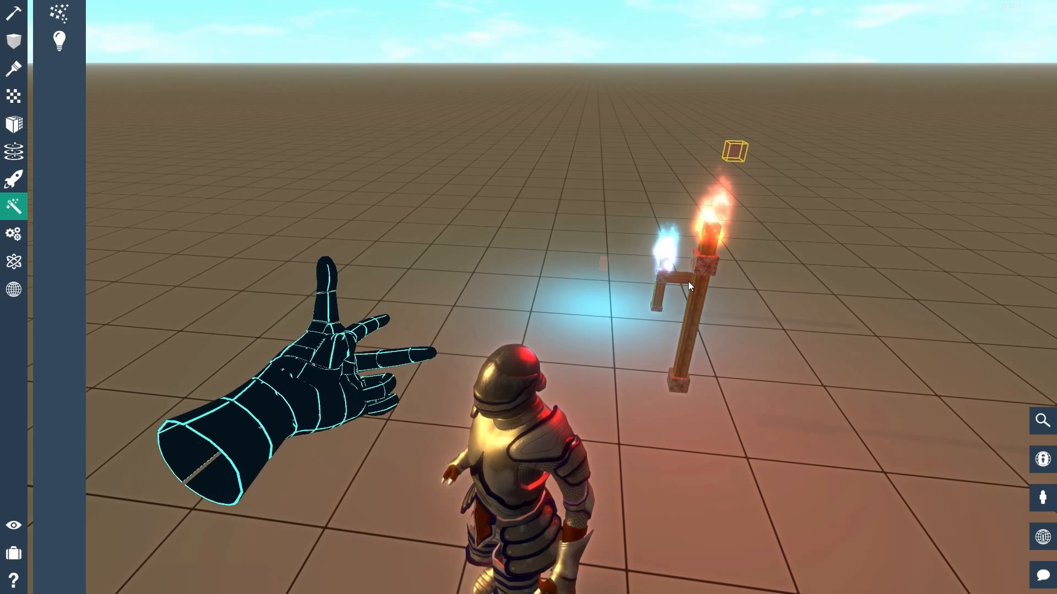
pyautogui.press('a')
pyautogui.moveTo(694, 284); pyautogui.dragTo(528, 296, button='right')
pyautogui.press('w')
pyautogui.press('space')
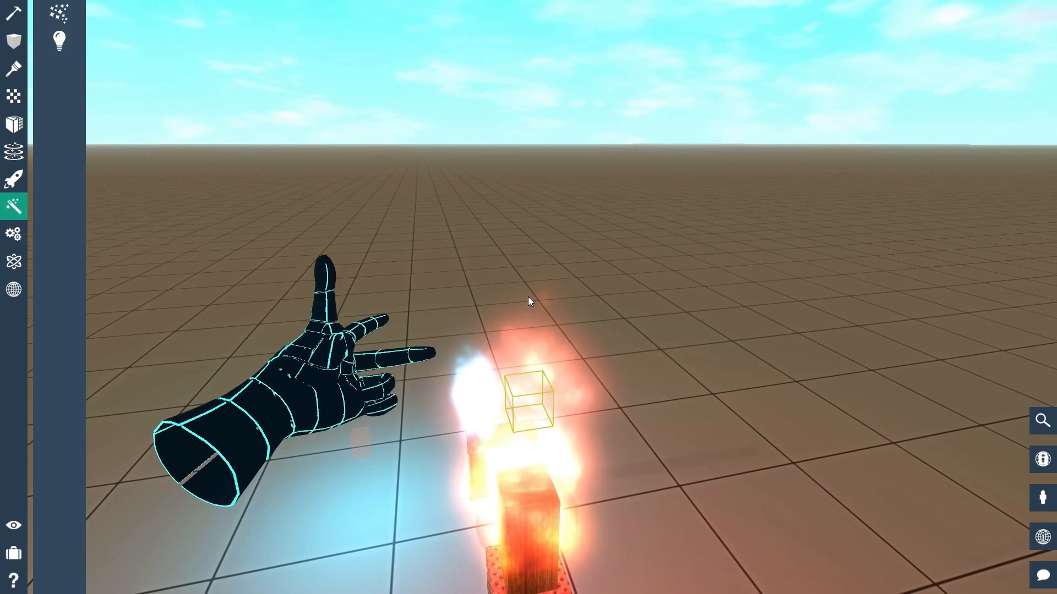
pyautogui.moveTo(528, 296)
pyautogui.mouseDown(button='right')
pyautogui.moveTo(527, 325)
pyautogui.moveTo(550, 291)
pyautogui.moveTo(530, 296)
pyautogui.mouseUp(button='right')
pyautogui.press('a')
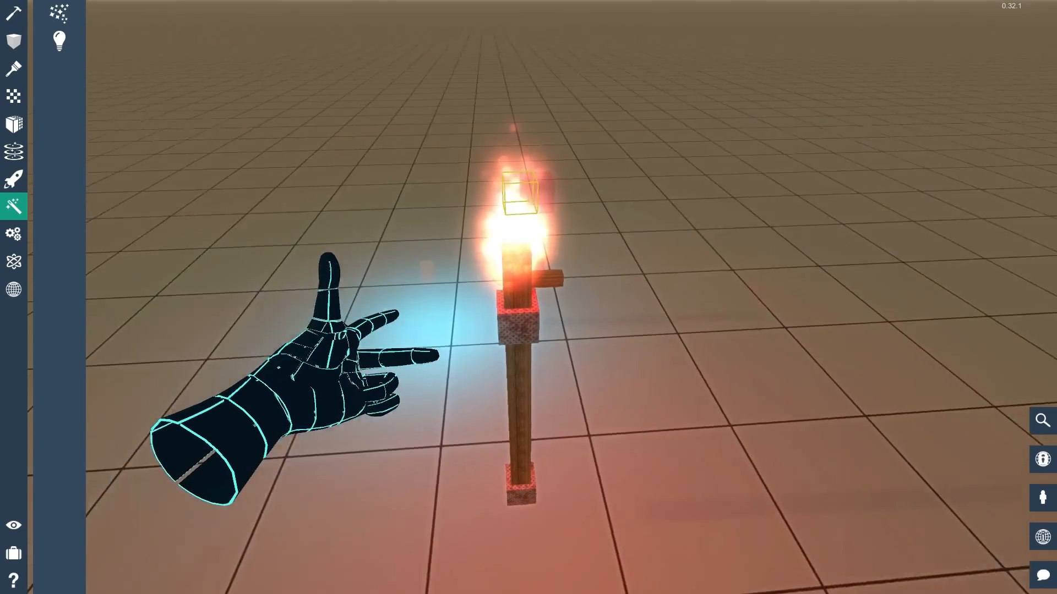
pyautogui.moveTo(528, 297); pyautogui.dragTo(515, 291, button='right')
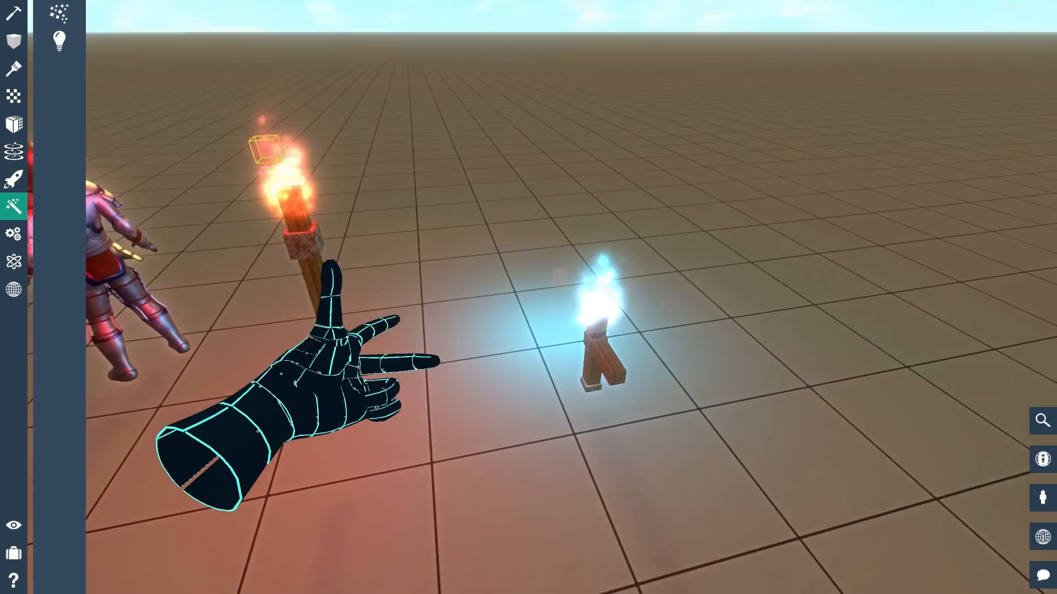
pyautogui.press('w')
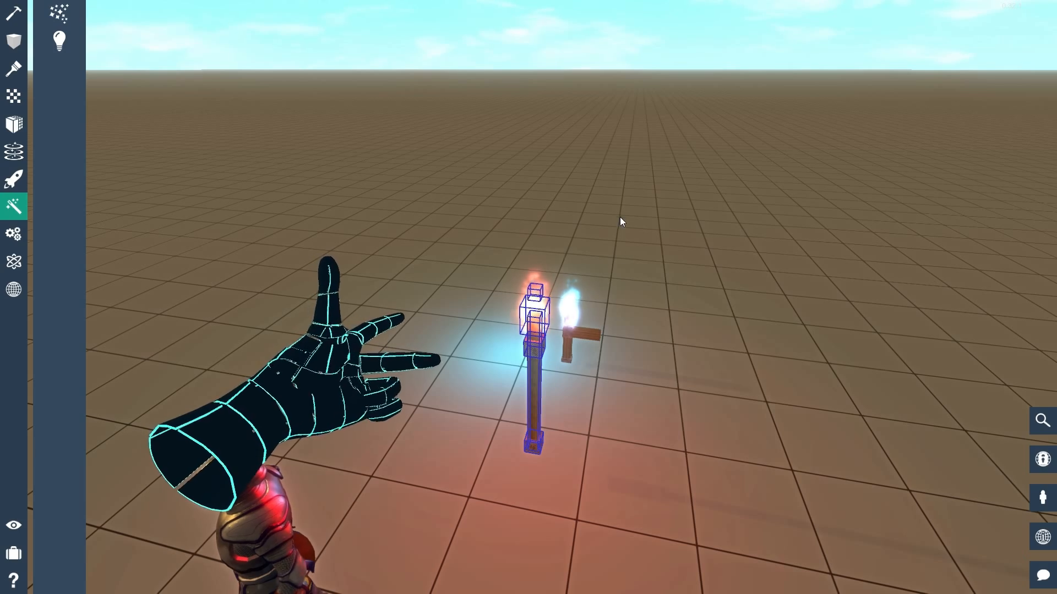
# - Clone the tall torch group twice, shifting each copy sideways so the three torches stand in a row
pyautogui.click(526, 352)
pyautogui.moveTo(526, 352); pyautogui.dragTo(527, 296, button='right')
pyautogui.hotkey('ctrl', 'd')
pyautogui.press('Right')
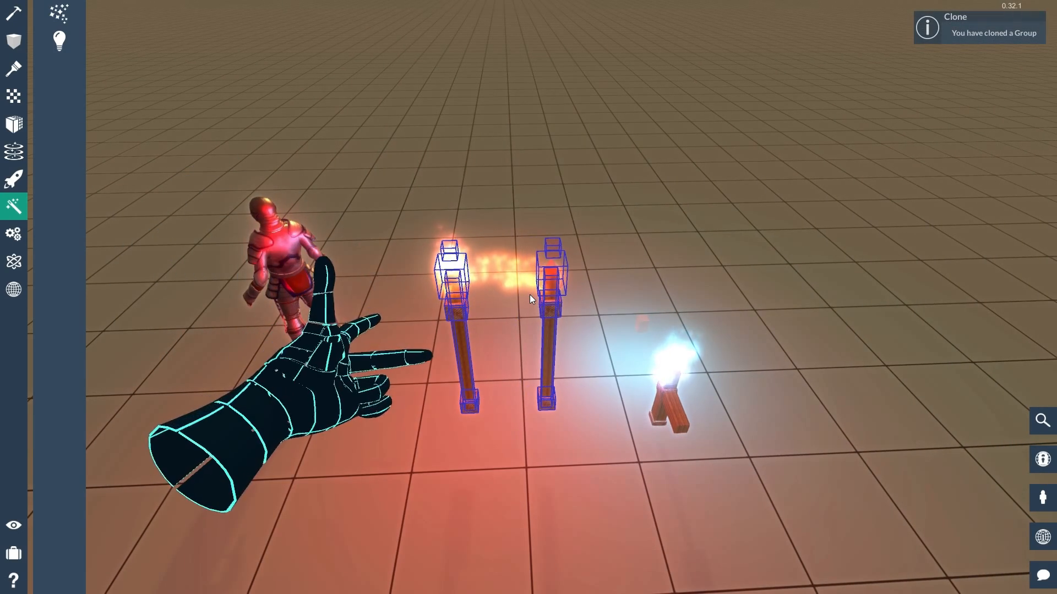
pyautogui.hotkey('ctrl', 'd')
pyautogui.press('Right')
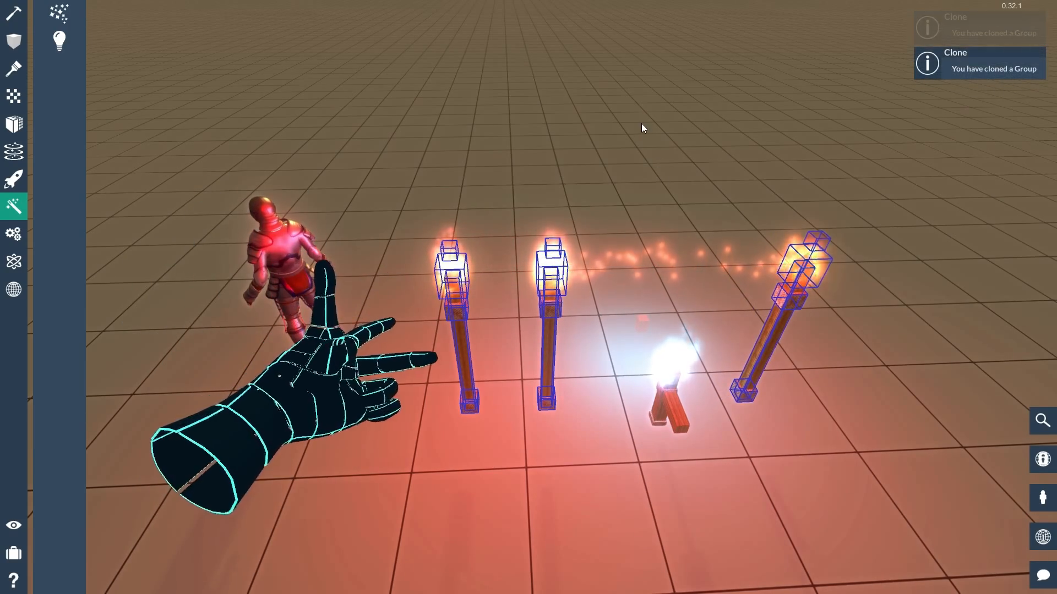
# - Move the tall torch nearest the knight farther along the row, widening its gap from the middle torch
pyautogui.click(641, 124)
pyautogui.moveTo(641, 124)
pyautogui.mouseDown(button='right')
pyautogui.moveTo(641, 176)
pyautogui.moveTo(642, 104)
pyautogui.moveTo(518, 128)
pyautogui.mouseUp(button='right')
pyautogui.press('s')
pyautogui.press('w')
pyautogui.press('d')
pyautogui.click(622, 320)
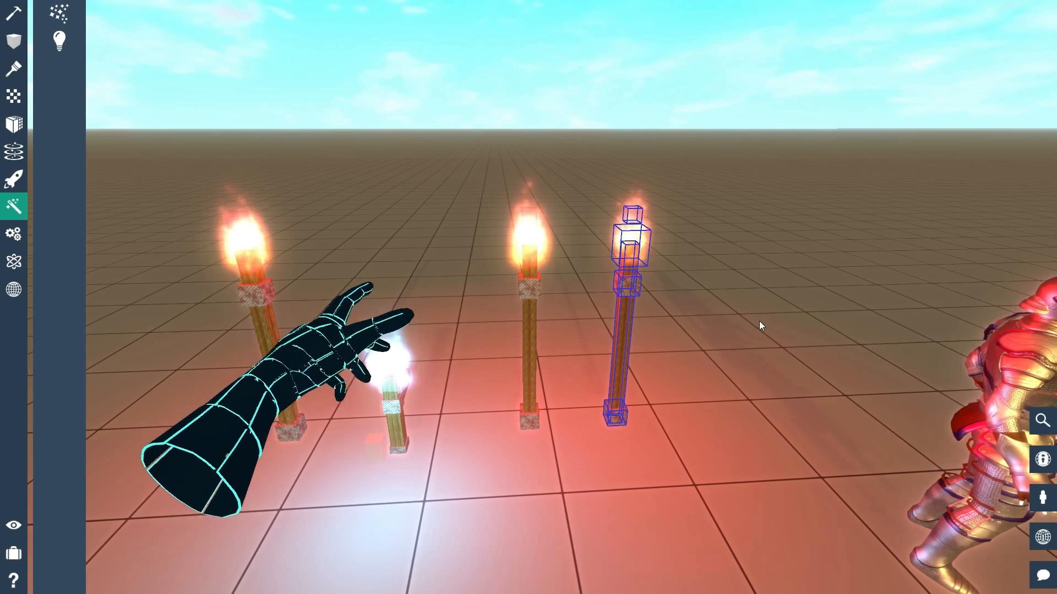
pyautogui.press('s')
pyautogui.moveTo(760, 326)
pyautogui.mouseDown(button='right')
pyautogui.moveTo(727, 358)
pyautogui.moveTo(770, 341)
pyautogui.mouseUp(button='right')
pyautogui.click(563, 377)
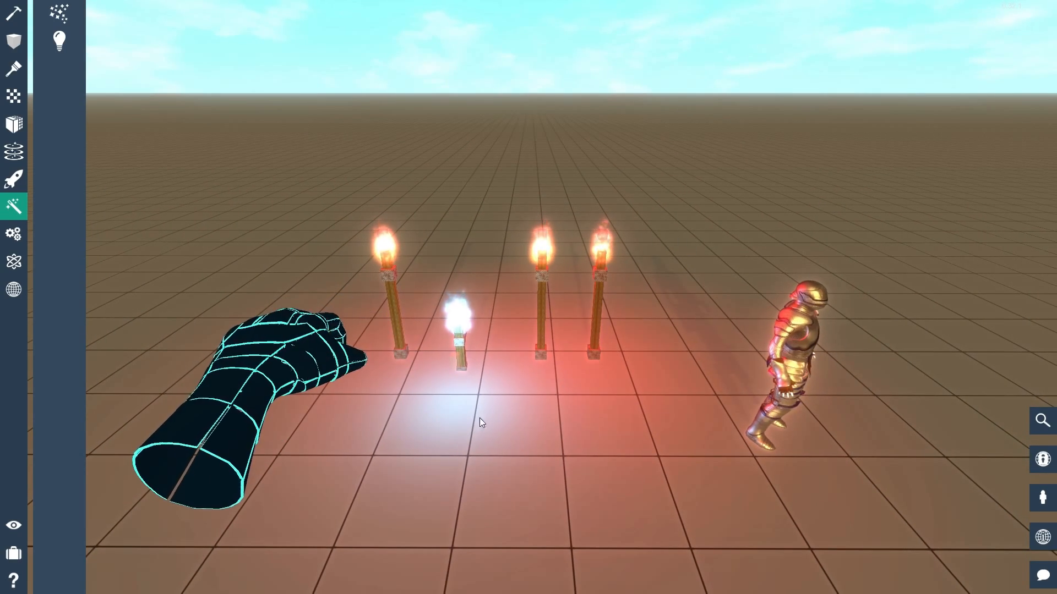
pyautogui.moveTo(587, 450); pyautogui.dragTo(563, 219, button='right')
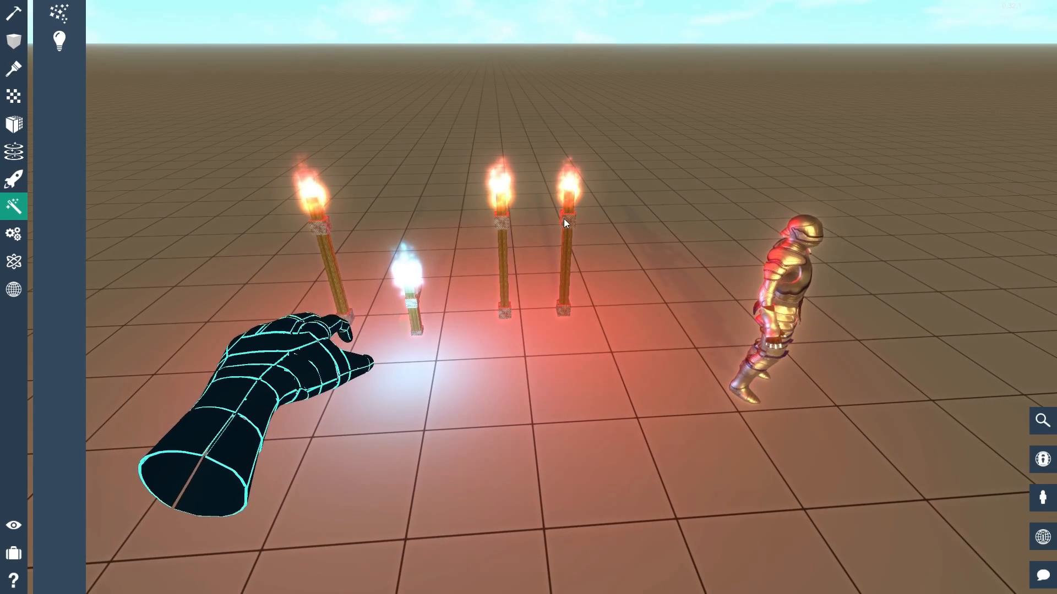
pyautogui.click(571, 247)
pyautogui.moveTo(570, 246); pyautogui.dragTo(669, 282)
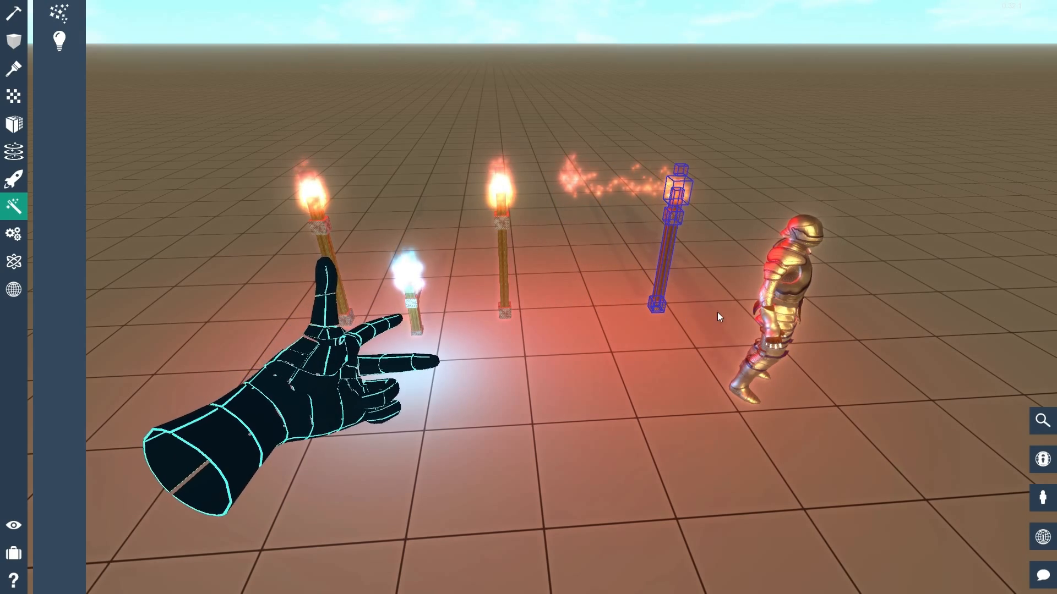
# - Take control of the knight to view the torches in play mode, and return to building
pyautogui.doubleClick(795, 307)
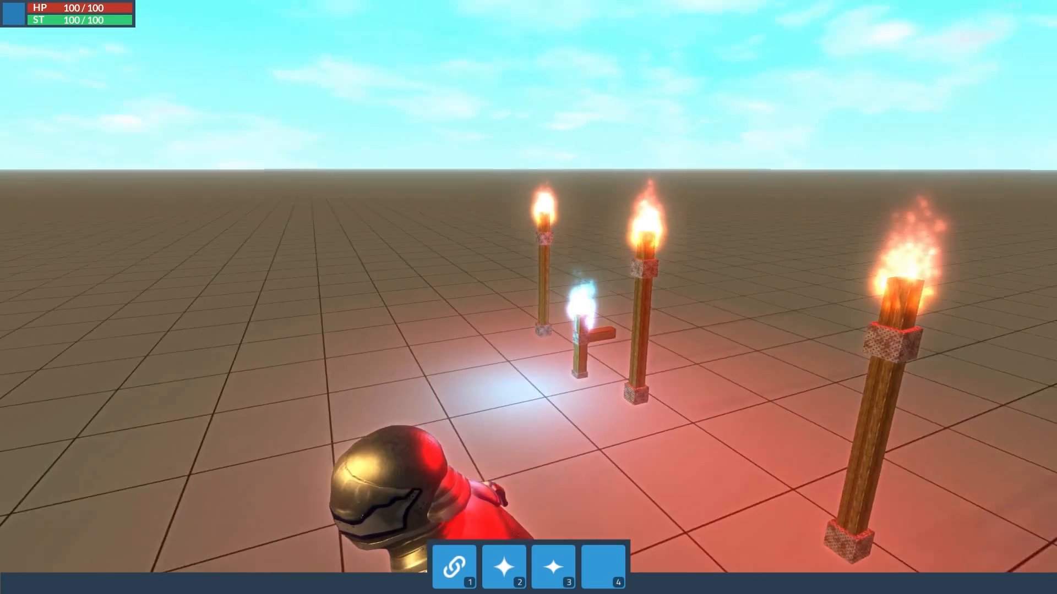
pyautogui.press('Tab')
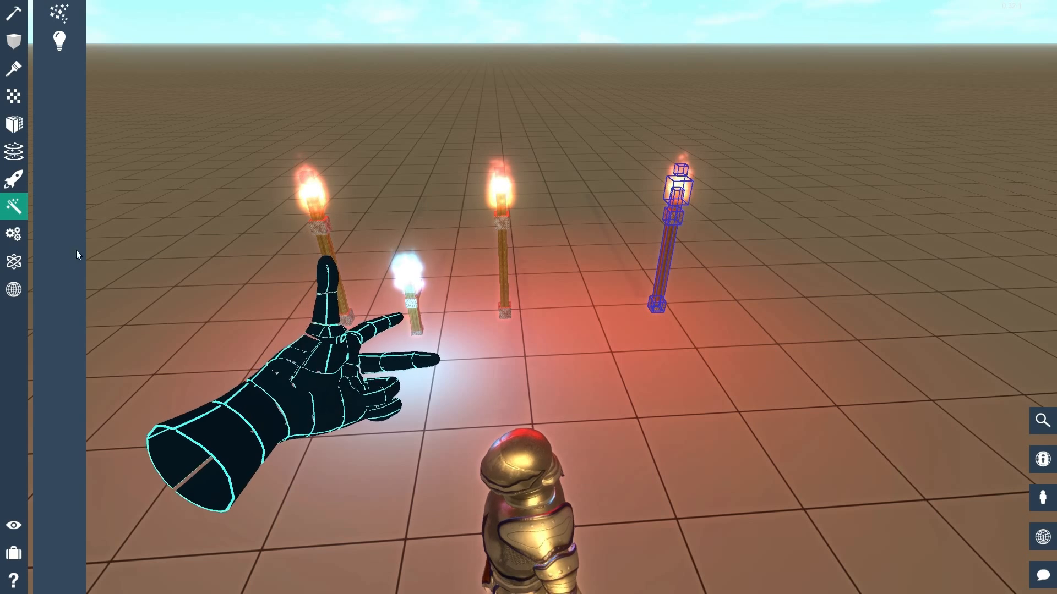
# - Set the world's time of day to its earliest value, turning the scene to night
pyautogui.click(14, 289)
pyautogui.click(165, 113)
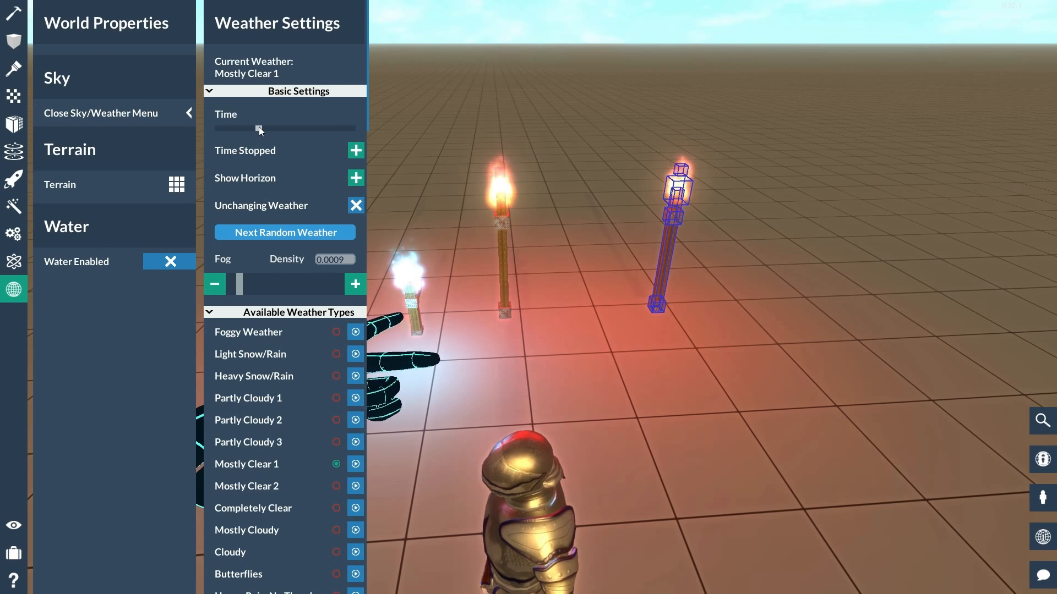
pyautogui.moveTo(258, 127); pyautogui.dragTo(200, 127)
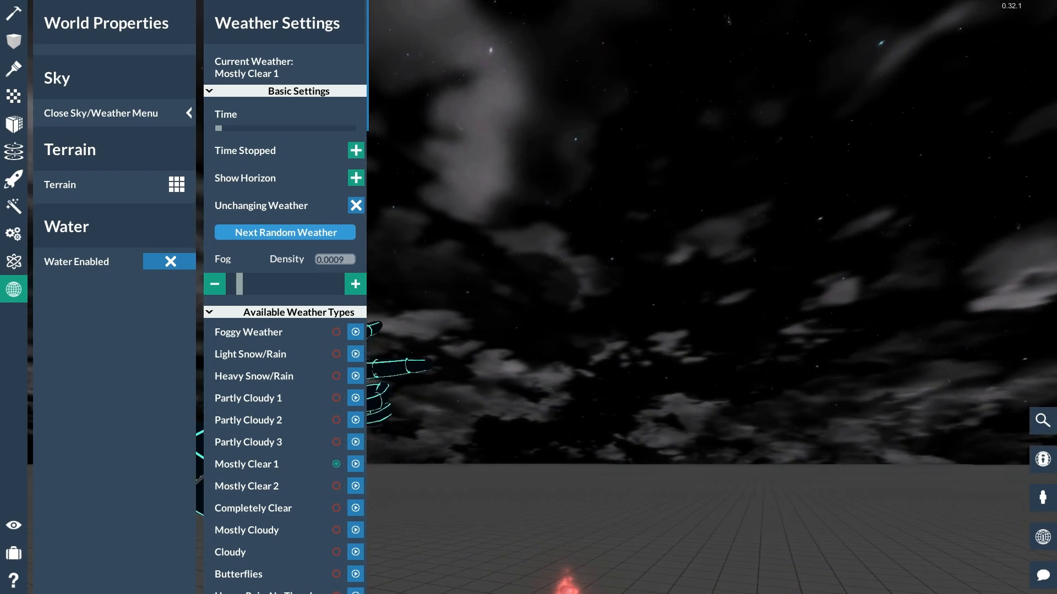
pyautogui.moveTo(528, 297); pyautogui.dragTo(529, 300, button='right')
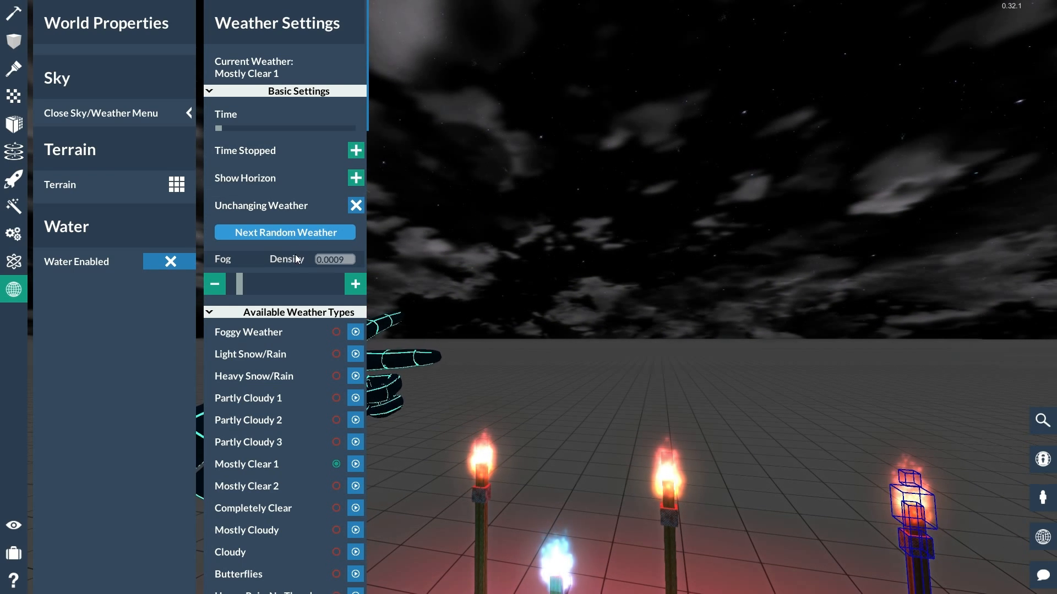
# - Change the weather type to Completely Clear and look up at the night sky
pyautogui.scroll(-3, 301, 361)
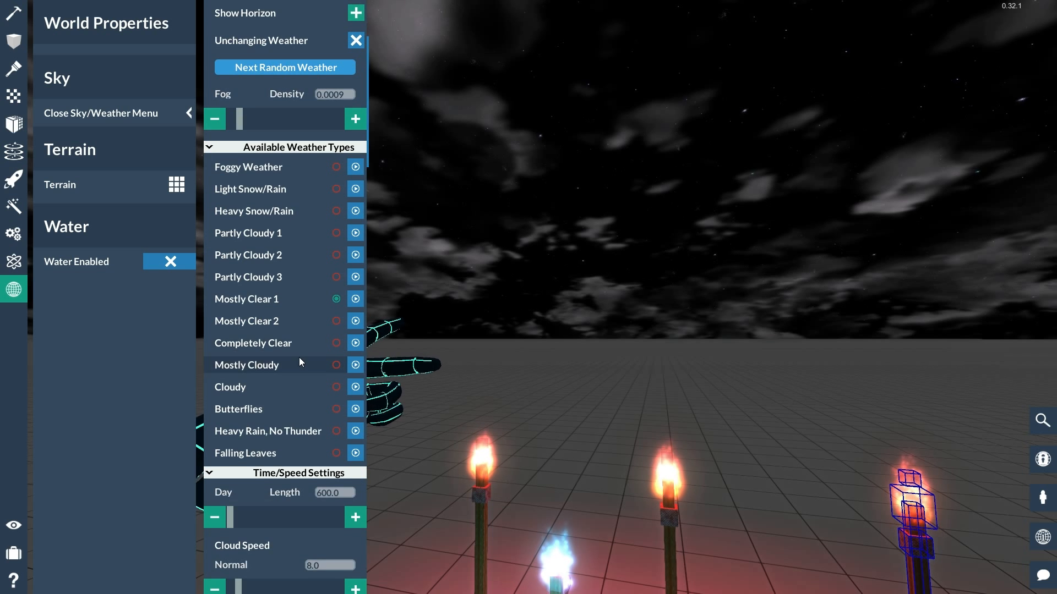
pyautogui.scroll(-1, 301, 361)
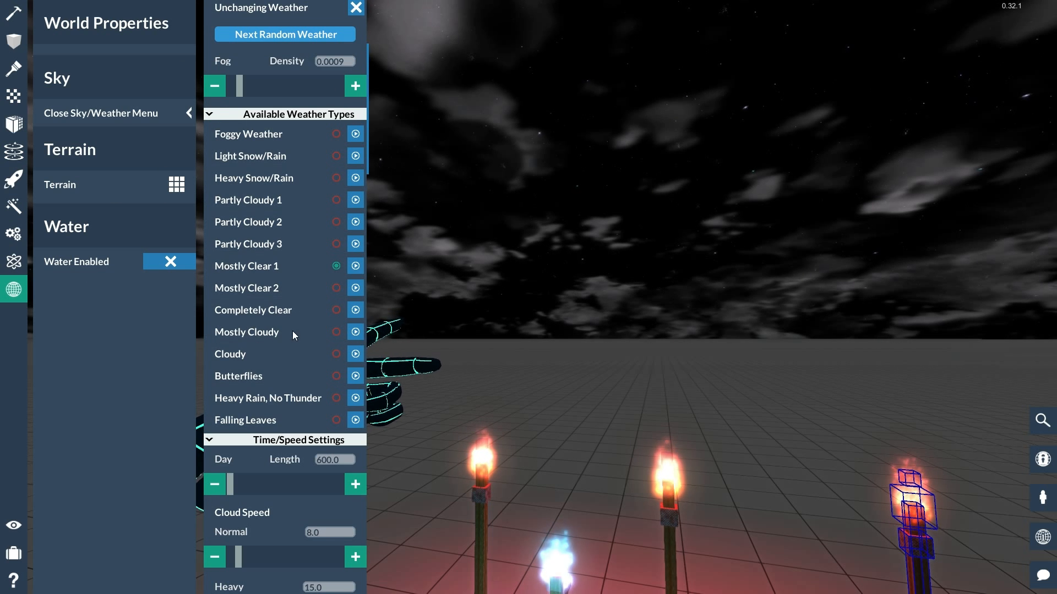
pyautogui.click(336, 310)
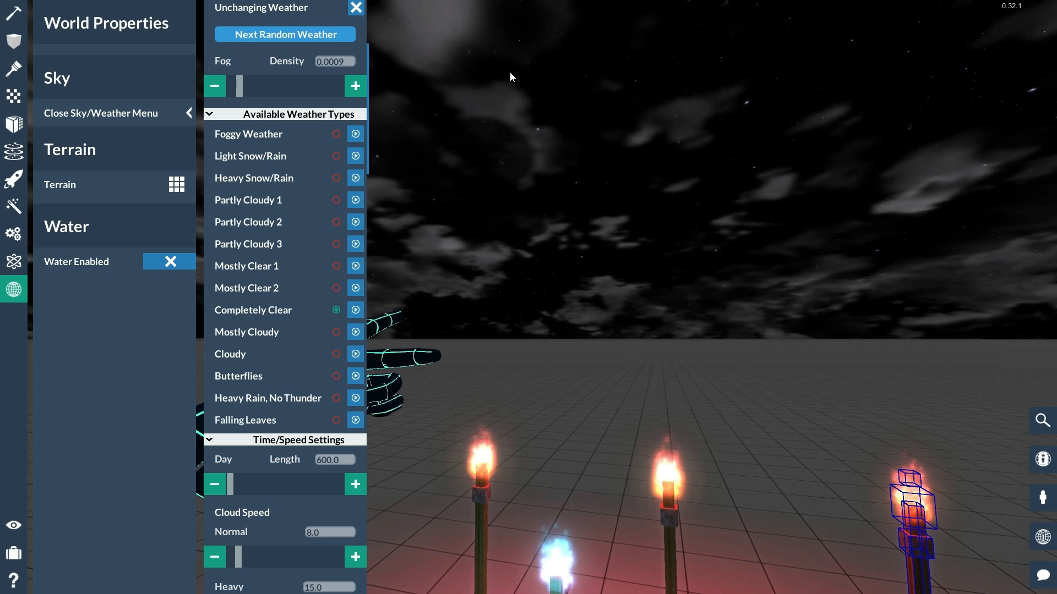
pyautogui.moveTo(509, 77); pyautogui.dragTo(503, 4, button='right')
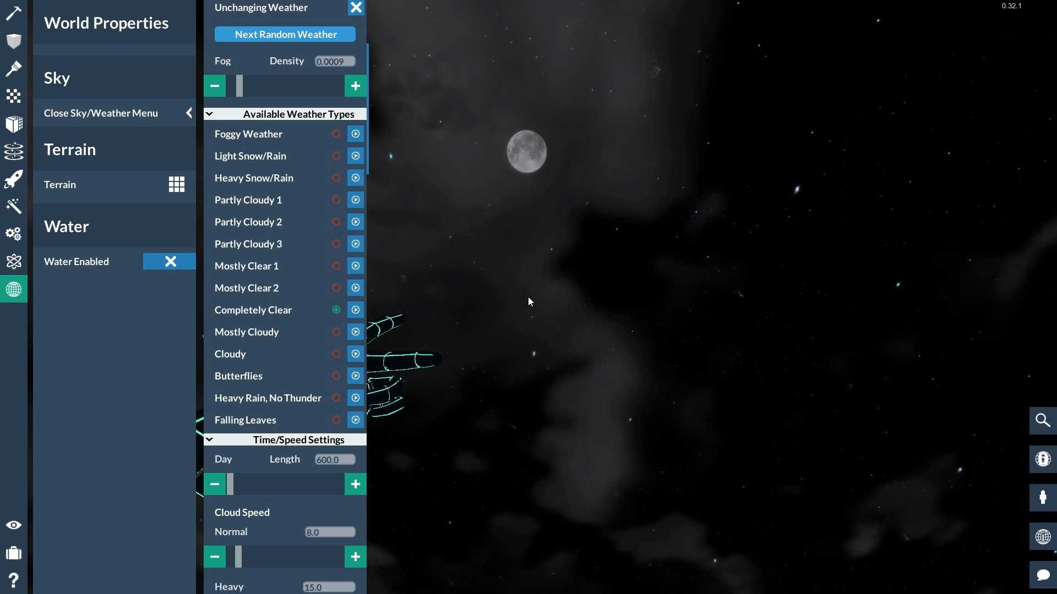
# - Close the world settings and examine from farther away how the torches light the floor at night
pyautogui.click(8, 292)
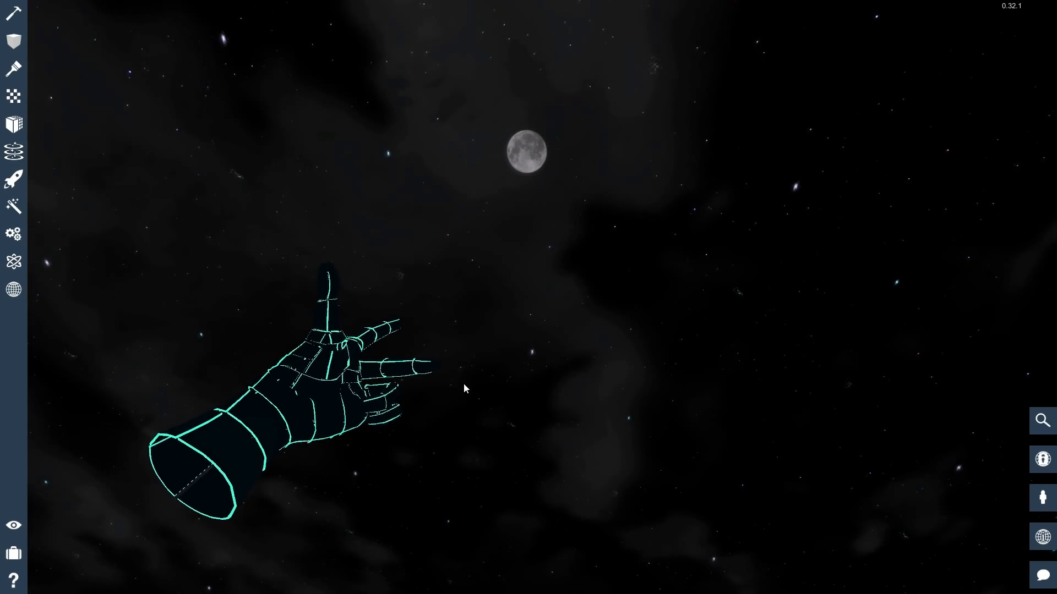
pyautogui.moveTo(493, 387); pyautogui.dragTo(463, 505, button='right')
pyautogui.press('d')
pyautogui.press('s')
pyautogui.press('w')
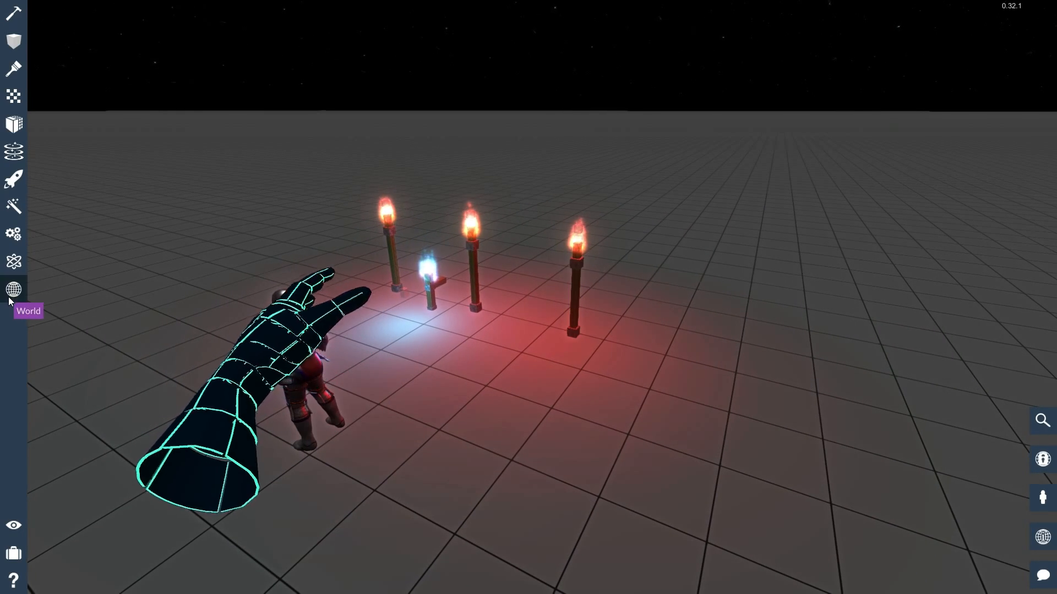
# - Open the world's sky and weather settings and set the sun's max intensity to 0.51 and its angle to 91.9
pyautogui.click(14, 290)
pyautogui.click(160, 113)
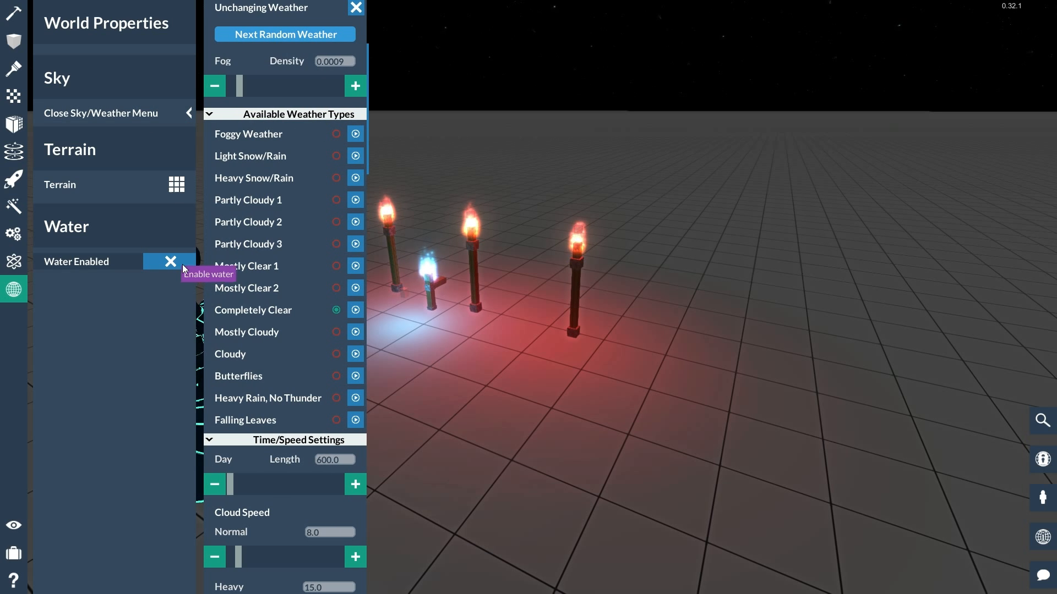
pyautogui.scroll(3, 253, 334)
pyautogui.scroll(-10, 253, 334)
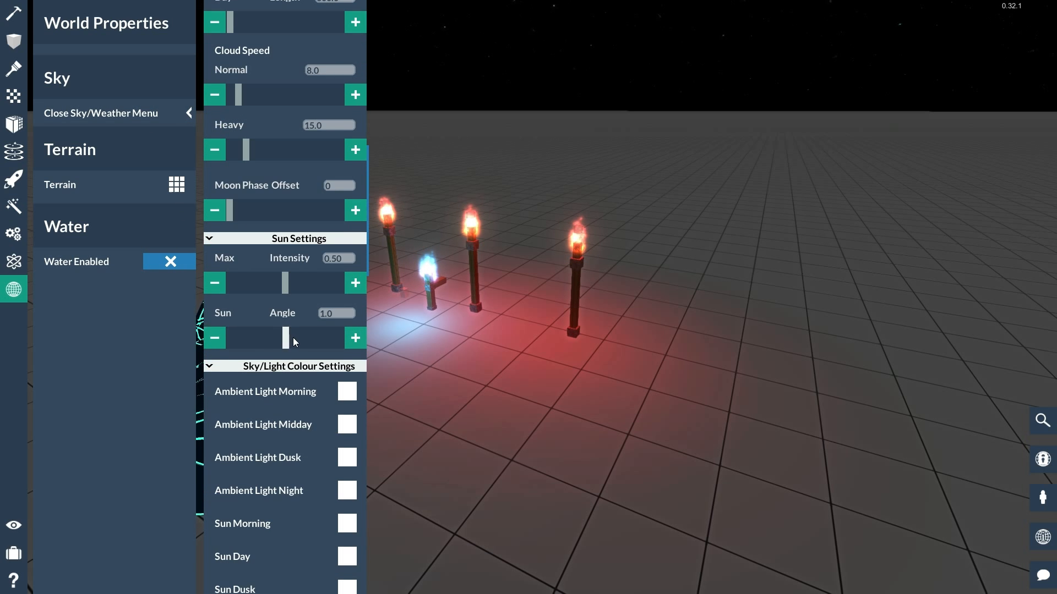
pyautogui.moveTo(286, 272); pyautogui.dragTo(250, 273)
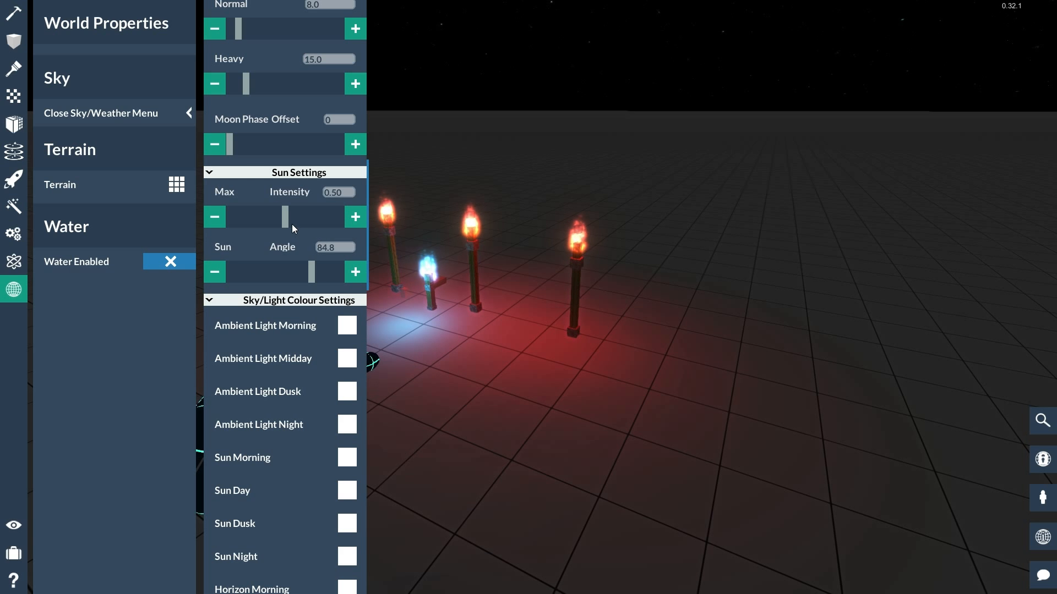
pyautogui.moveTo(285, 220)
pyautogui.mouseDown()
pyautogui.moveTo(270, 220)
pyautogui.moveTo(286, 223)
pyautogui.mouseUp()
pyautogui.moveTo(609, 263); pyautogui.dragTo(611, 241, button='right')
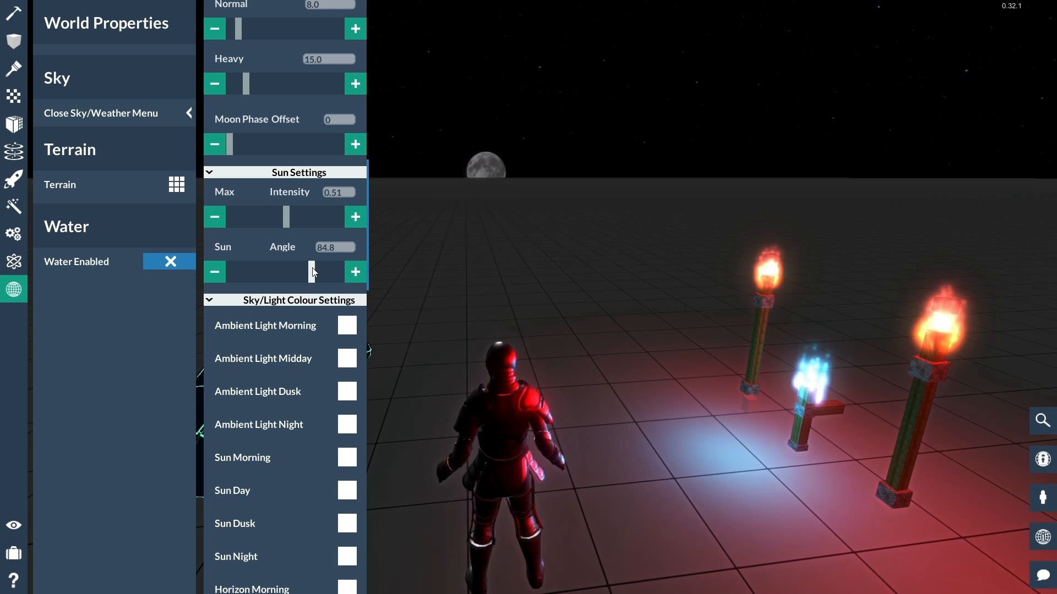
pyautogui.moveTo(300, 263)
pyautogui.mouseDown()
pyautogui.moveTo(328, 263)
pyautogui.moveTo(315, 263)
pyautogui.mouseUp()
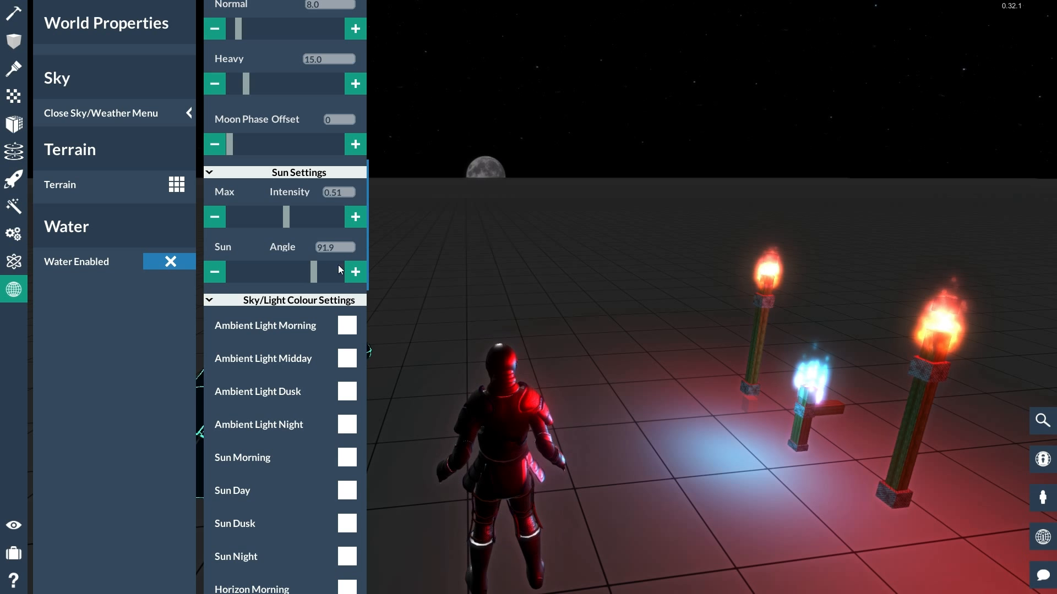
# - Change the Ambient Light Night colour to the near-black swatch to darken the scene around the torches
pyautogui.click(355, 427)
pyautogui.scroll(3, 385, 160)
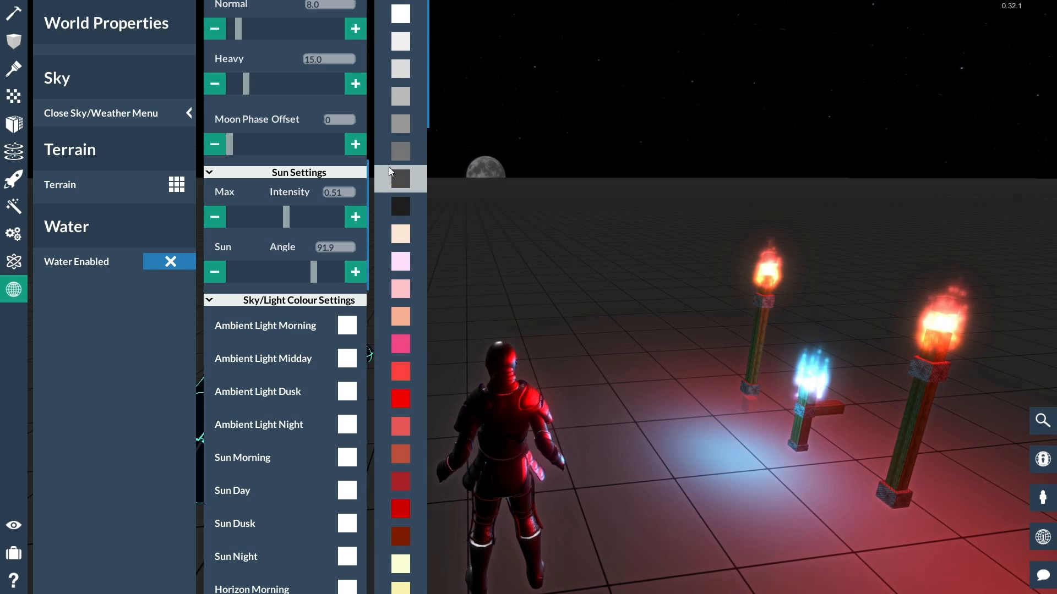
pyautogui.click(401, 205)
pyautogui.press('s')
pyautogui.moveTo(637, 259); pyautogui.dragTo(715, 275, button='right')
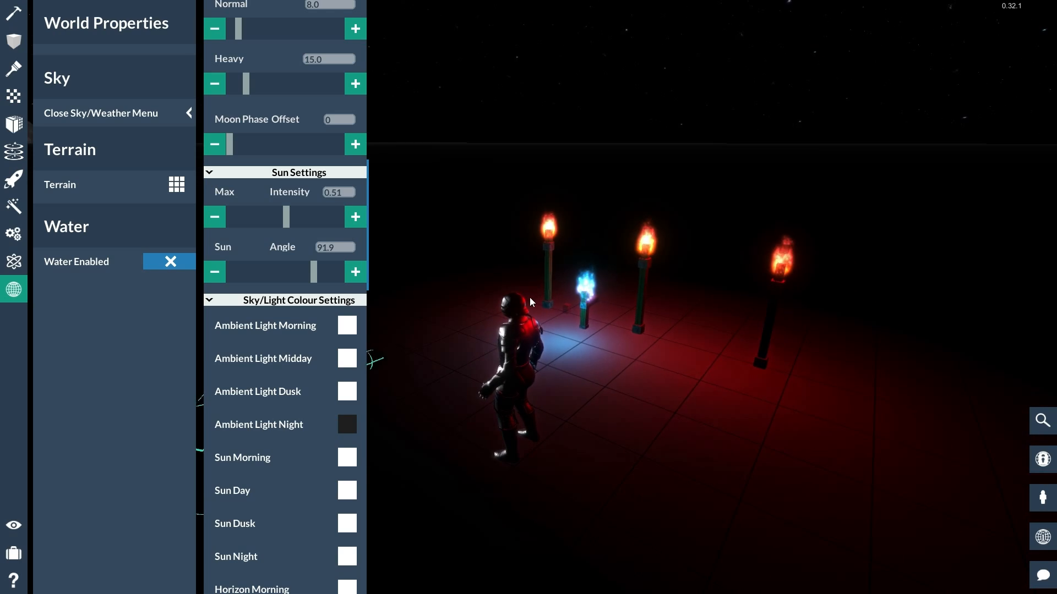
# - Walk the knight around in play mode to view the torches in the darkened night, and return to building
pyautogui.press('Tab')
pyautogui.press('s')
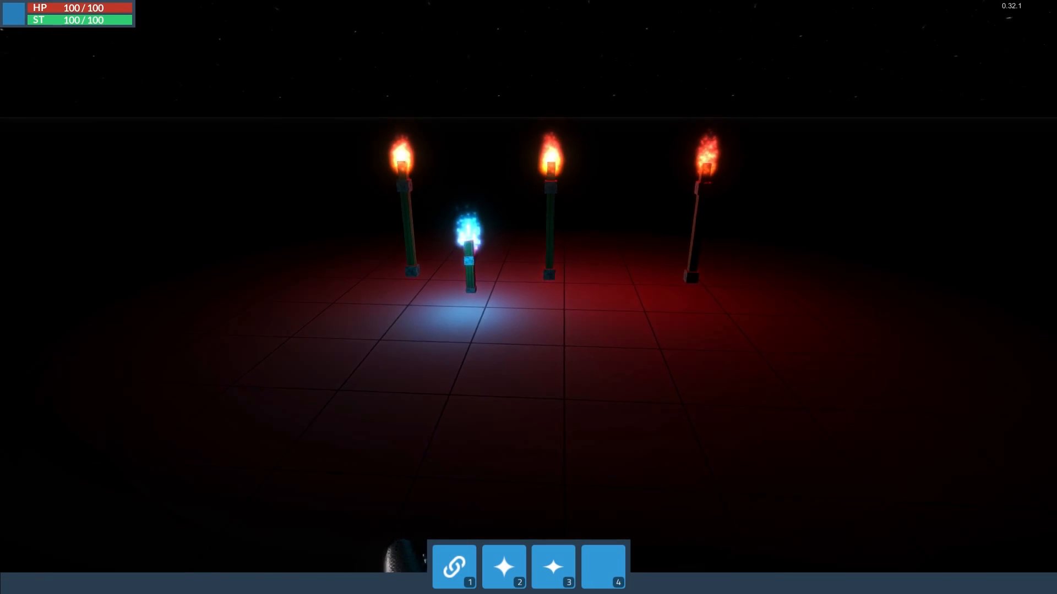
pyautogui.press('d')
pyautogui.scroll(-5, 529, 297)
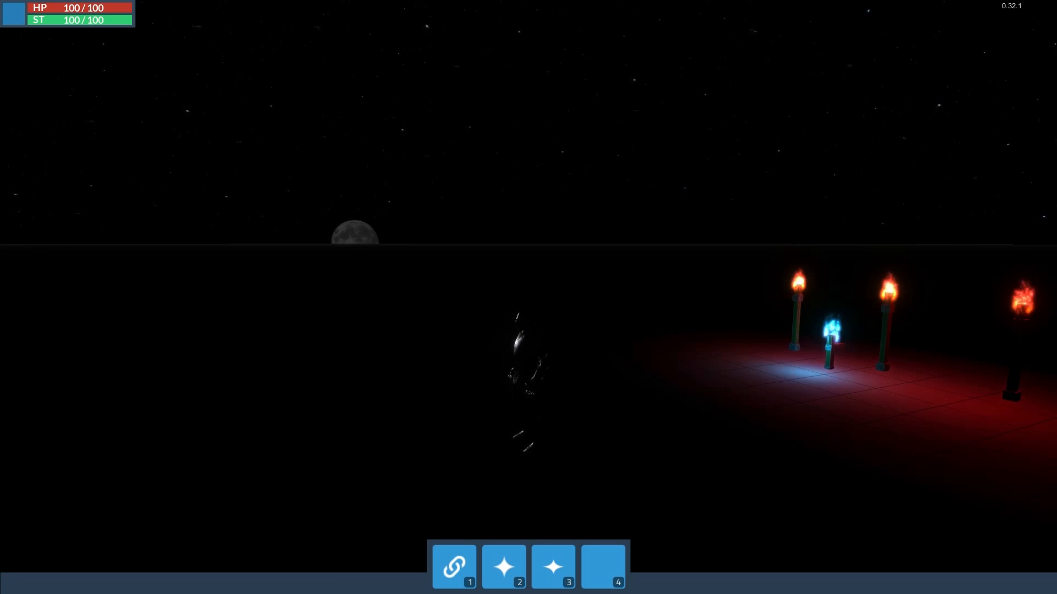
pyautogui.press('Tab')
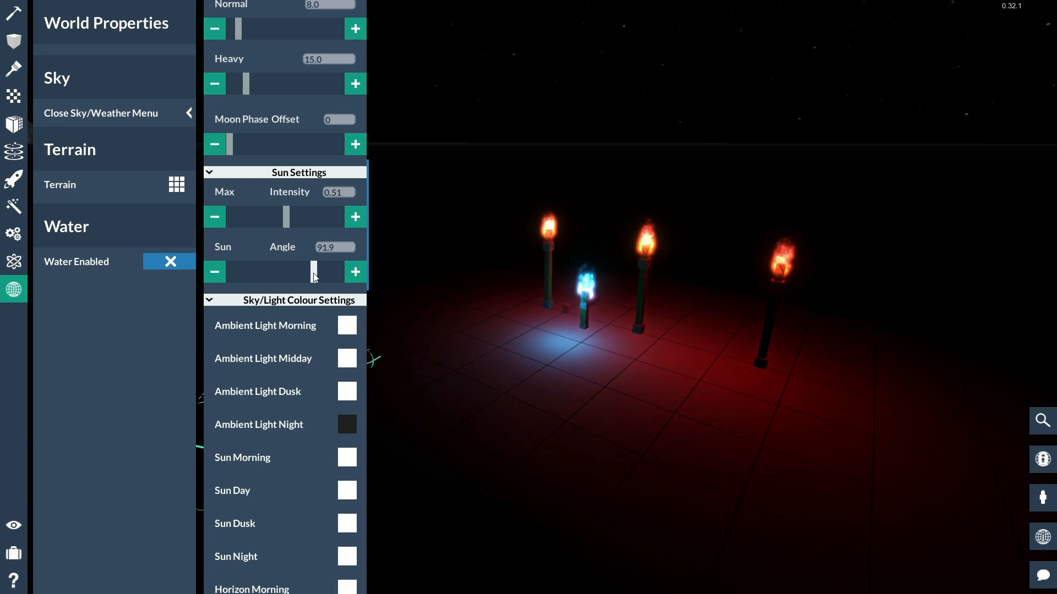
# - Set the sun angle to 54.5 and check the torches in play mode before returning to building
pyautogui.moveTo(314, 274); pyautogui.dragTo(302, 273)
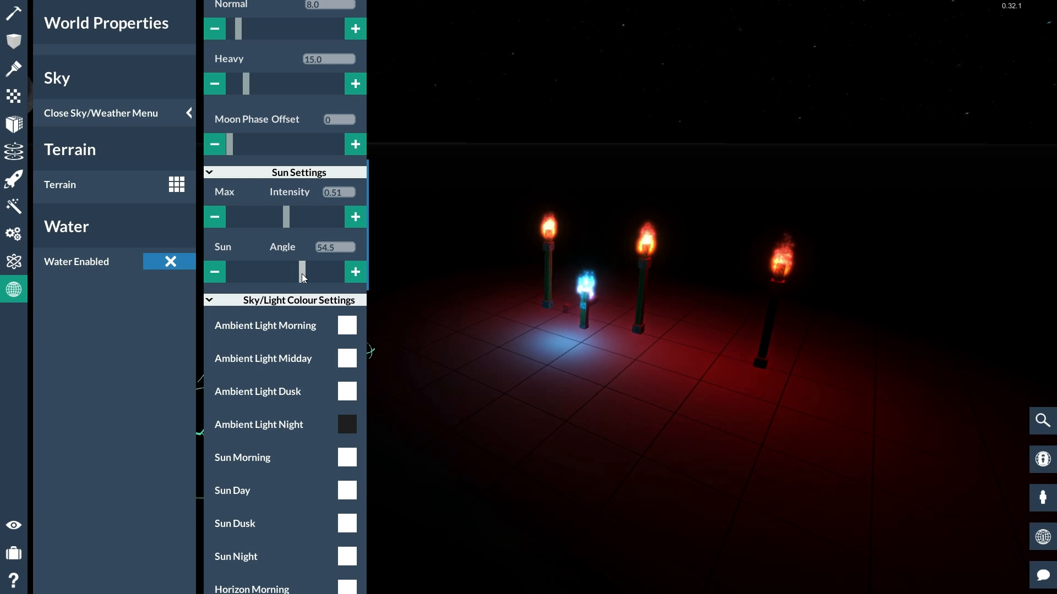
pyautogui.press('Tab')
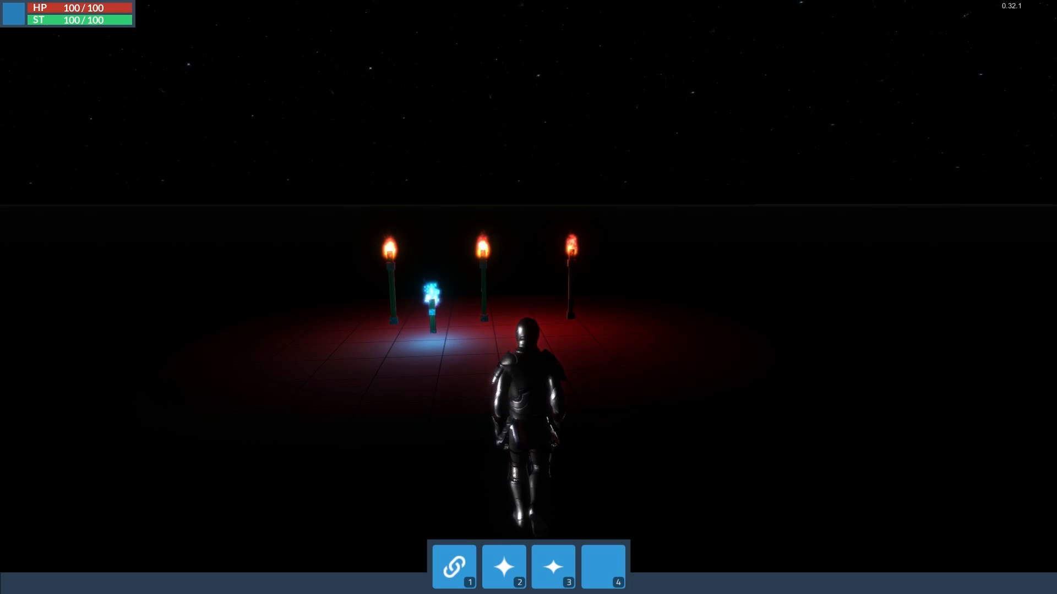
pyautogui.press('Tab')
# - Move the two outer red torches farther away from the middle torch, spreading their pools of light
pyautogui.click(771, 299)
pyautogui.moveTo(752, 391); pyautogui.dragTo(527, 296, button='right')
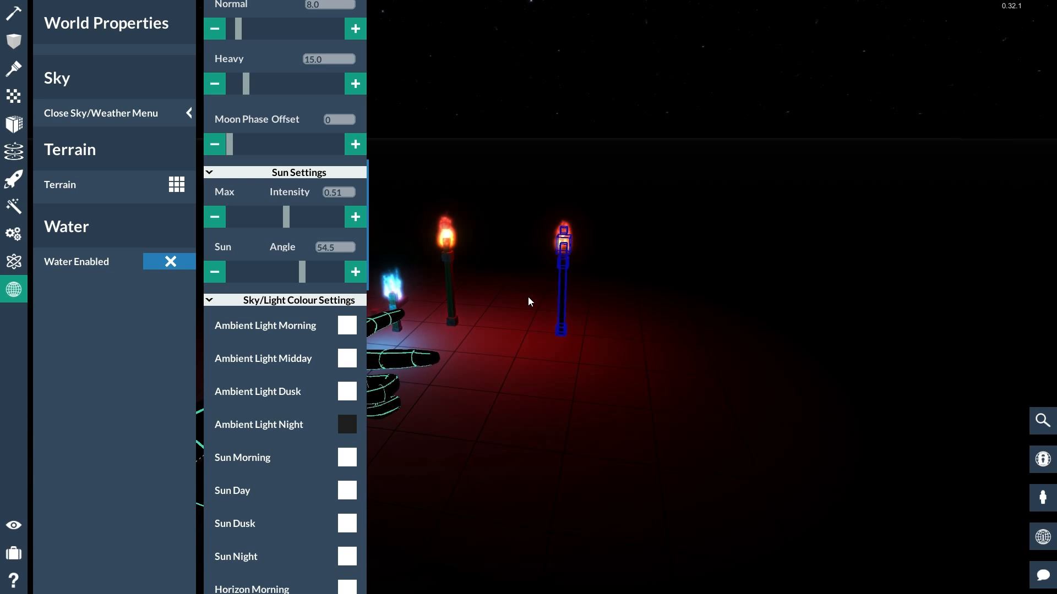
pyautogui.press('t')
pyautogui.moveTo(527, 296); pyautogui.dragTo(606, 315)
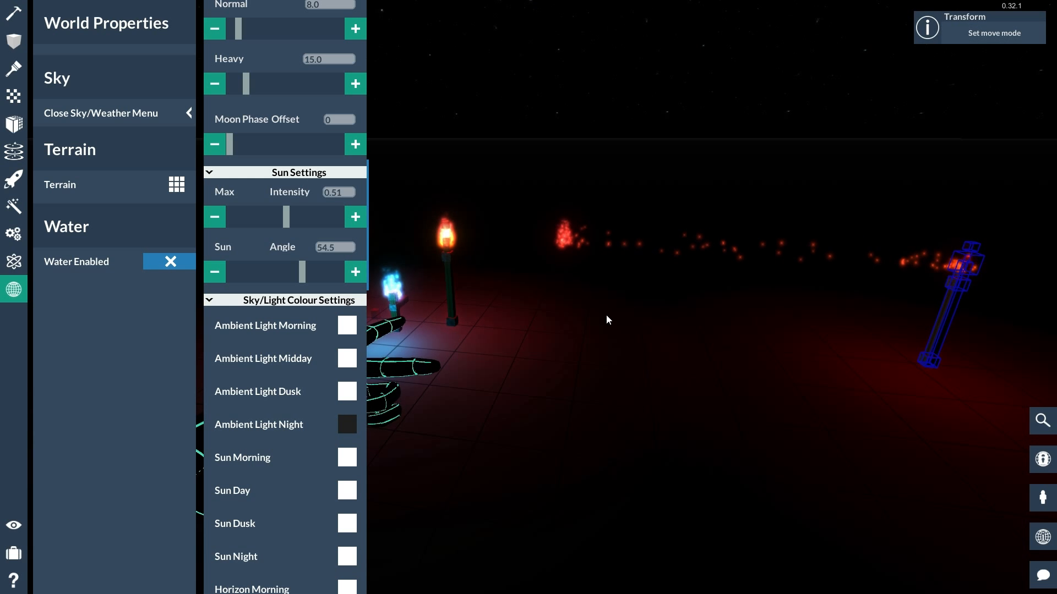
pyautogui.moveTo(645, 326); pyautogui.dragTo(533, 287, button='right')
pyautogui.press('s')
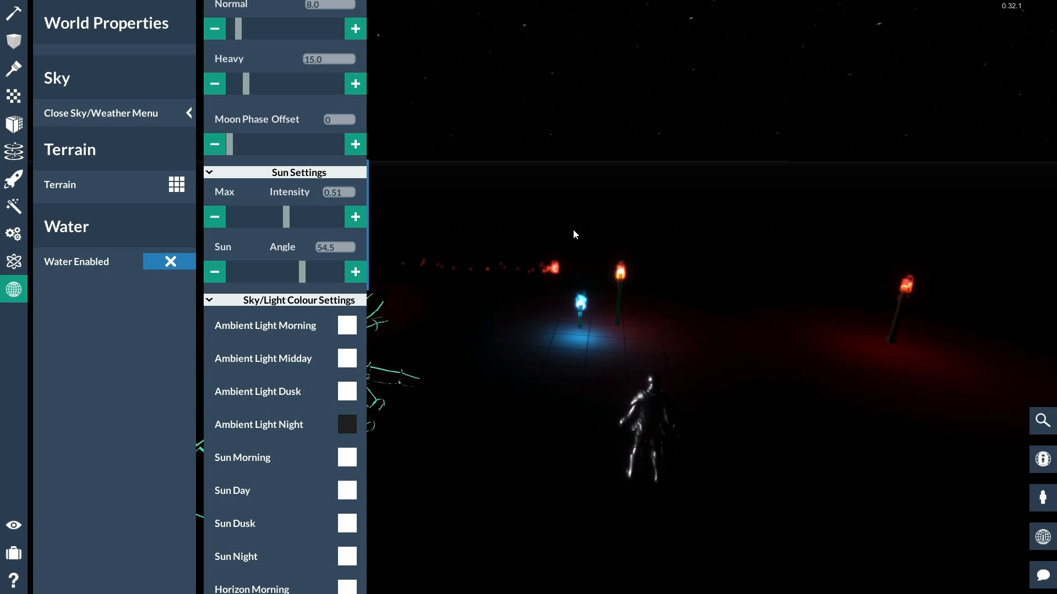
# - Examine one of the separated red torches and its flame up close
pyautogui.moveTo(573, 229); pyautogui.dragTo(468, 286, button='right')
pyautogui.press('w')
pyautogui.press('w')
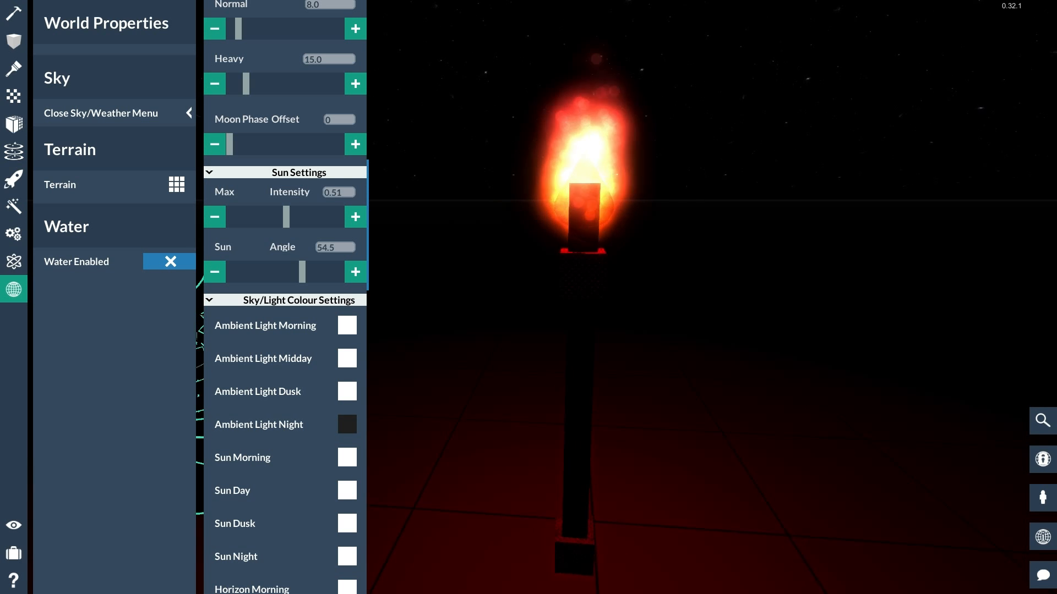
pyautogui.press('s')
pyautogui.moveTo(528, 297); pyautogui.dragTo(575, 311, button='right')
pyautogui.press('s')
pyautogui.press('w')
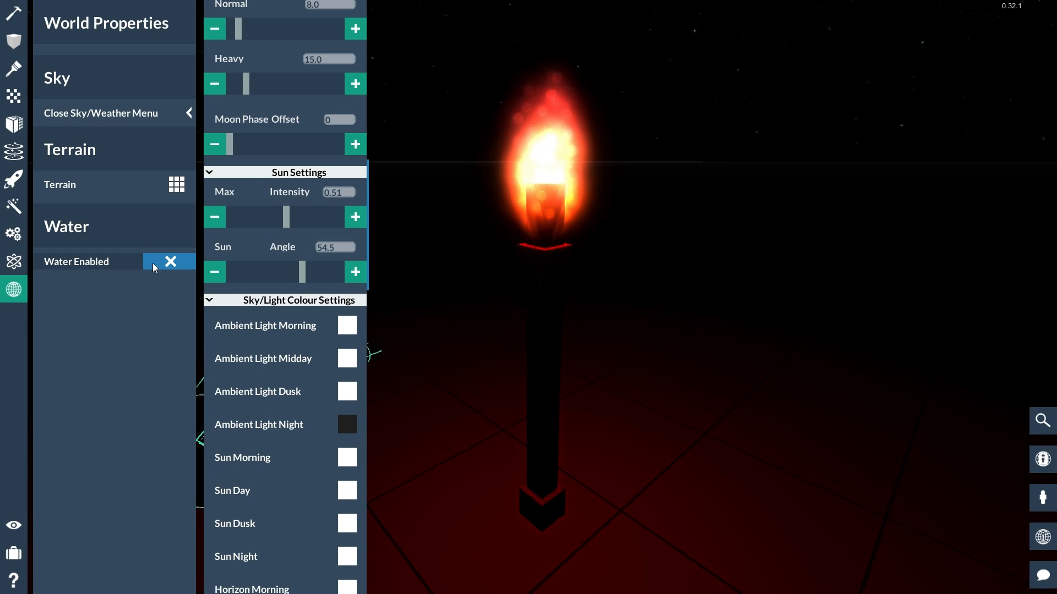
# - Close the world settings and open the inventory's form for saving an object
pyautogui.click(22, 295)
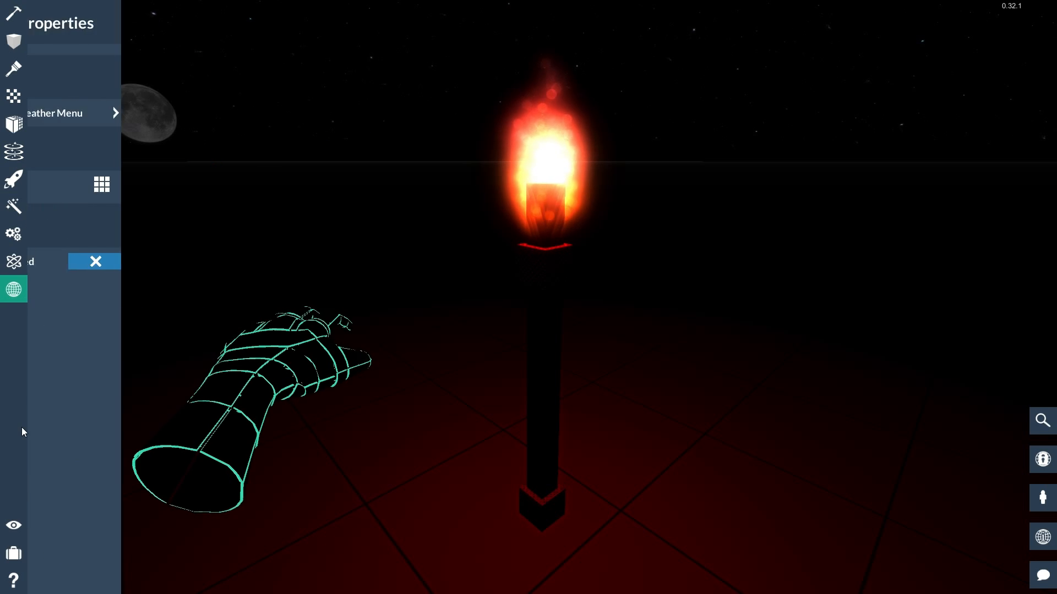
pyautogui.click(15, 552)
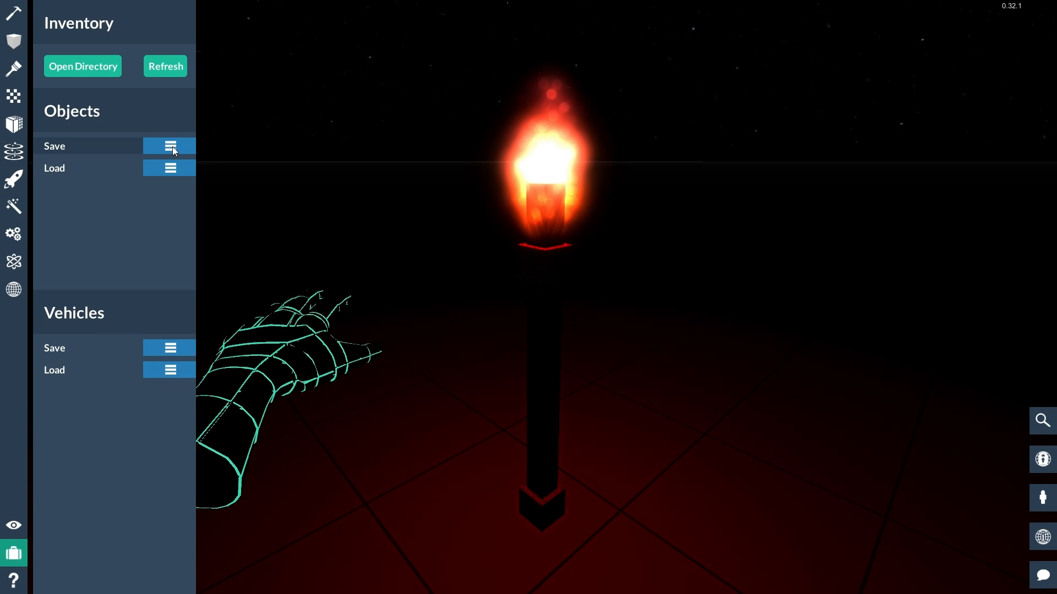
pyautogui.click(172, 147)
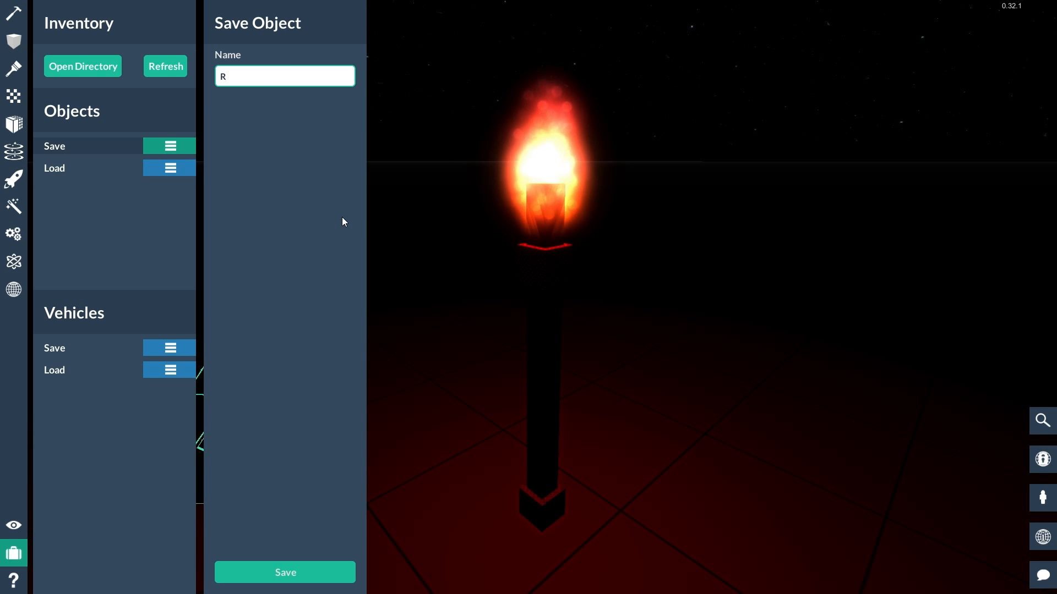
# - Try to save the torch under the name "Torch freestanding red"
pyautogui.write('Torch')
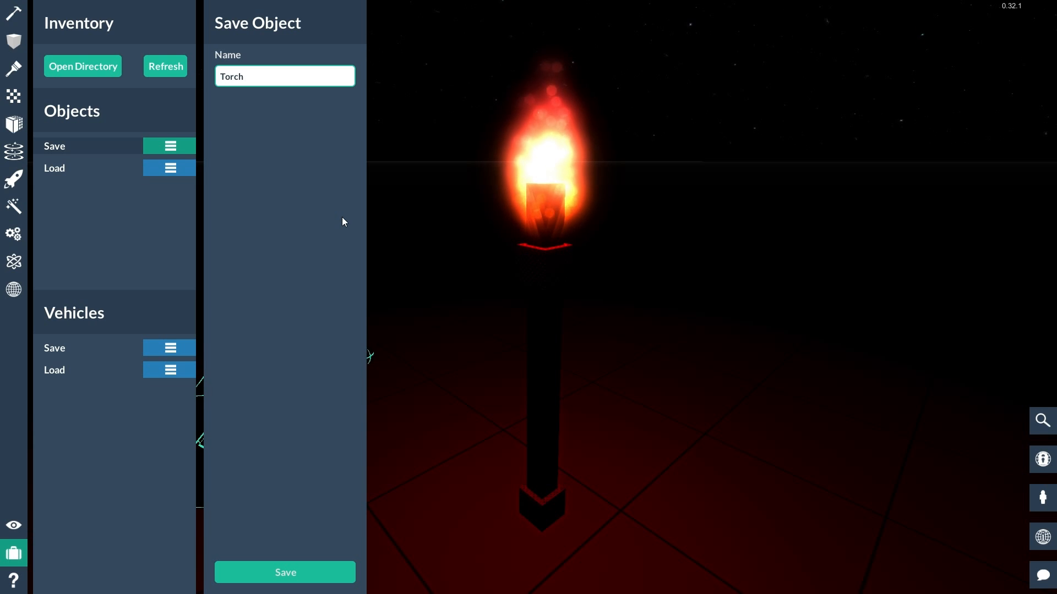
pyautogui.write(' freestan')
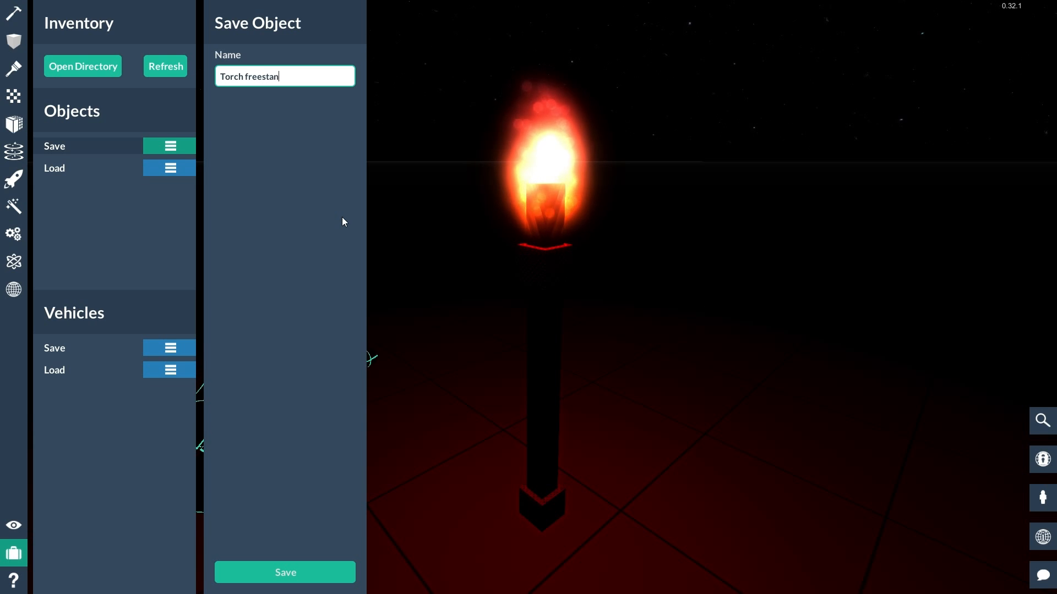
pyautogui.write('ding')
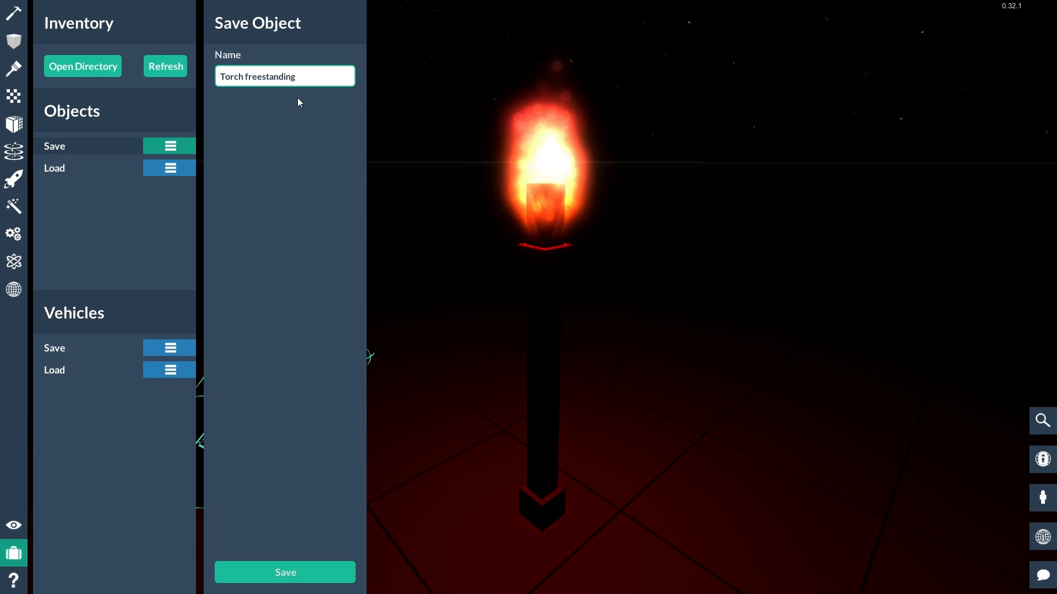
pyautogui.write(' red')
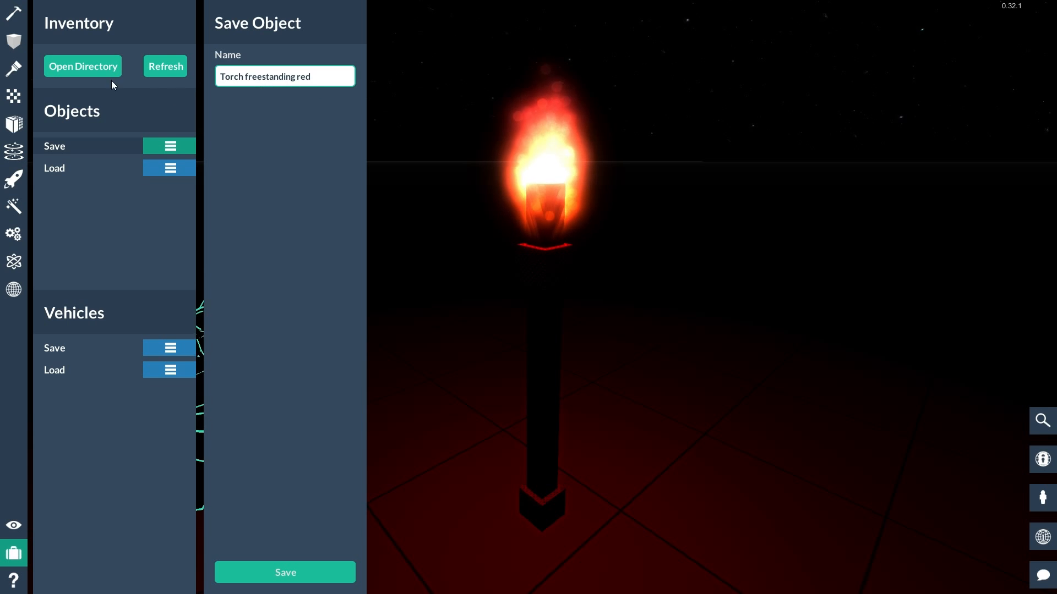
pyautogui.click(285, 573)
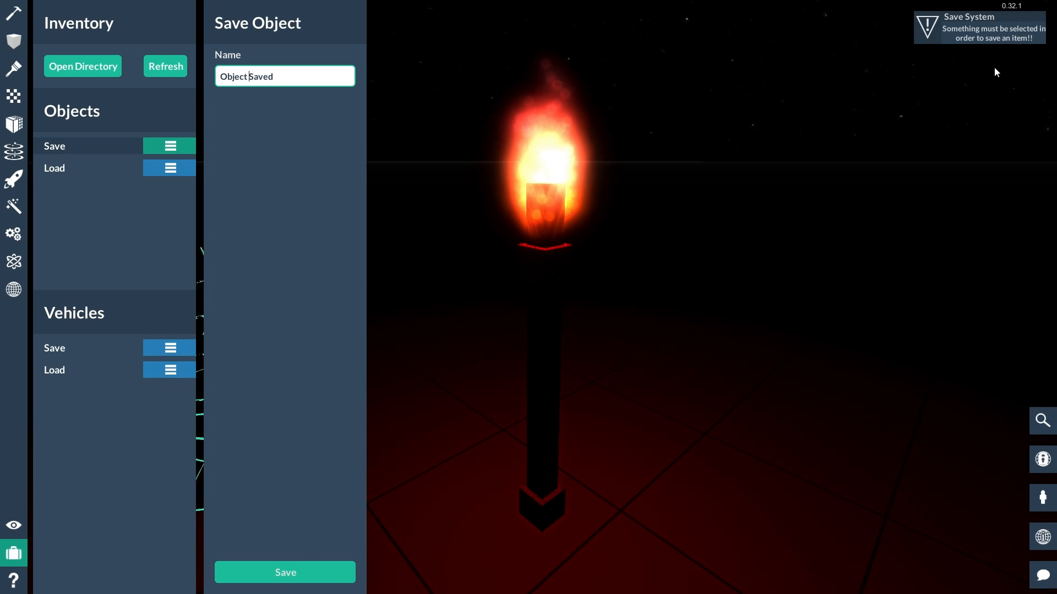
# - Select the whole red torch, save it to the inventory as "Torch Red Freestanding", and deselect it
pyautogui.click(537, 270)
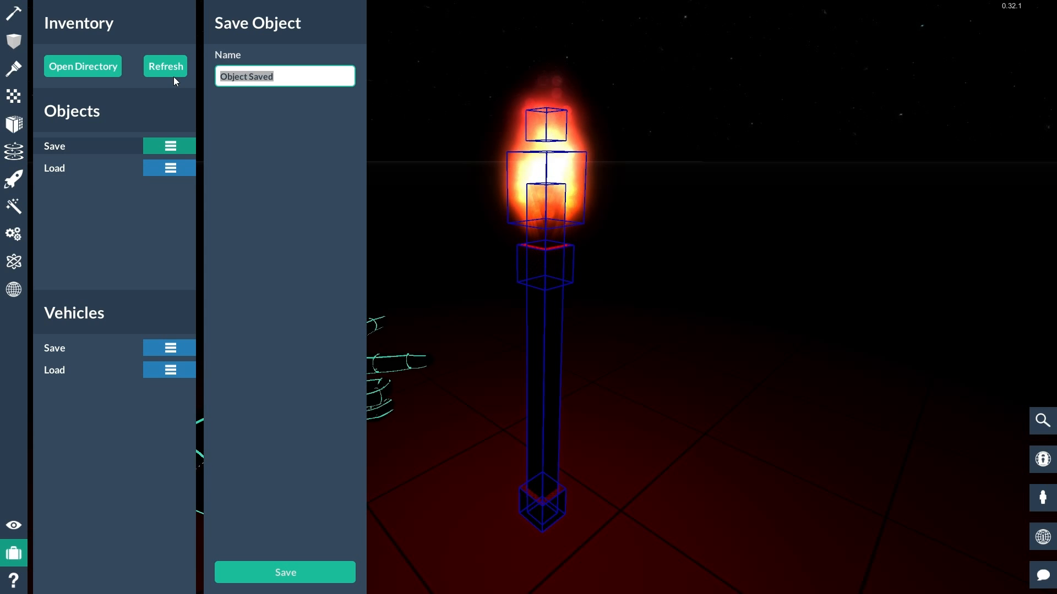
pyautogui.write('Tor')
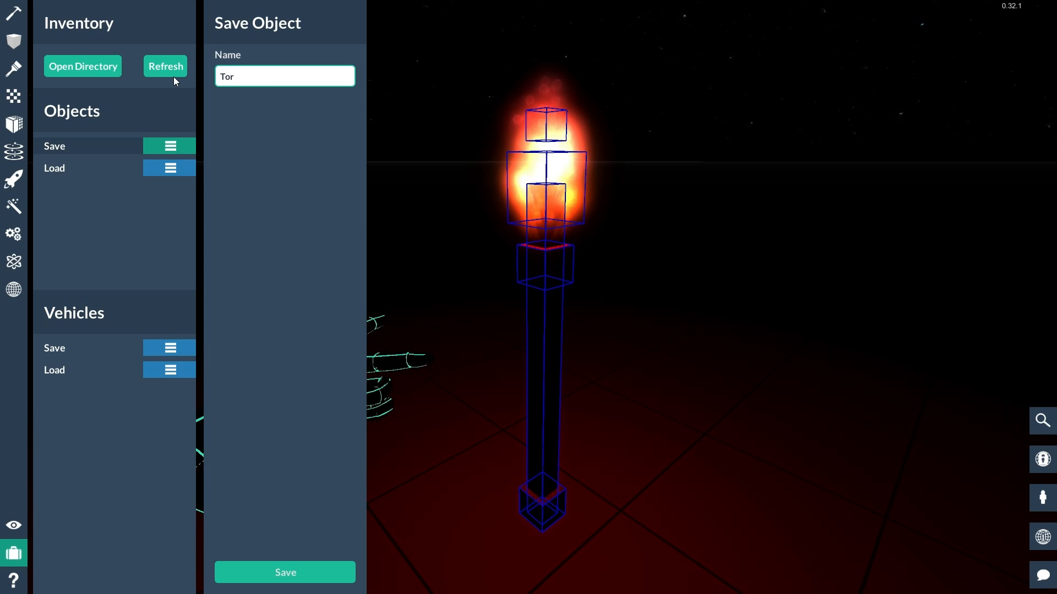
pyautogui.write('ch Red D')
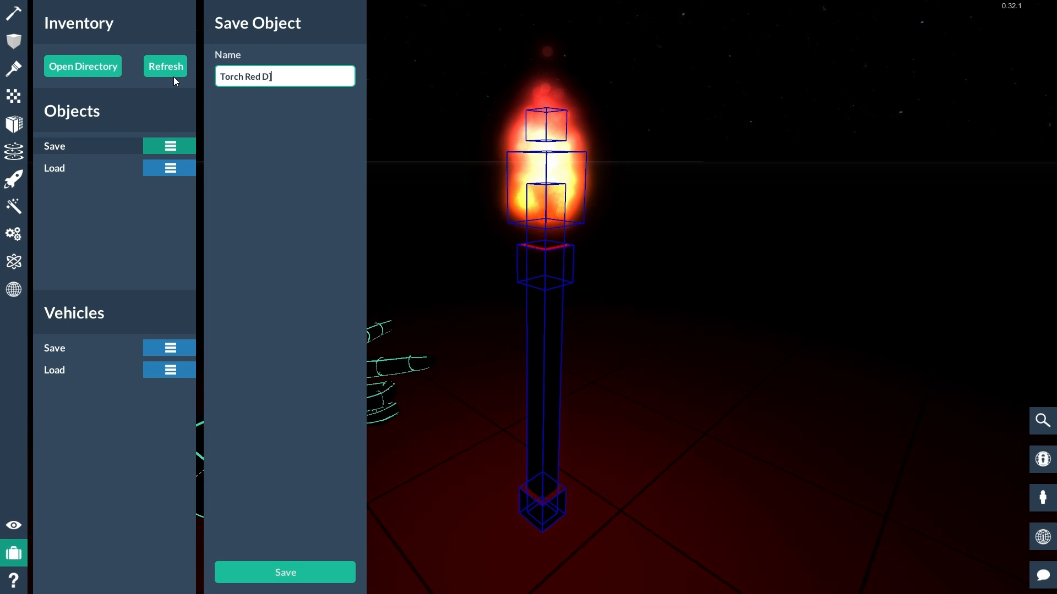
pyautogui.press('BackSpace')
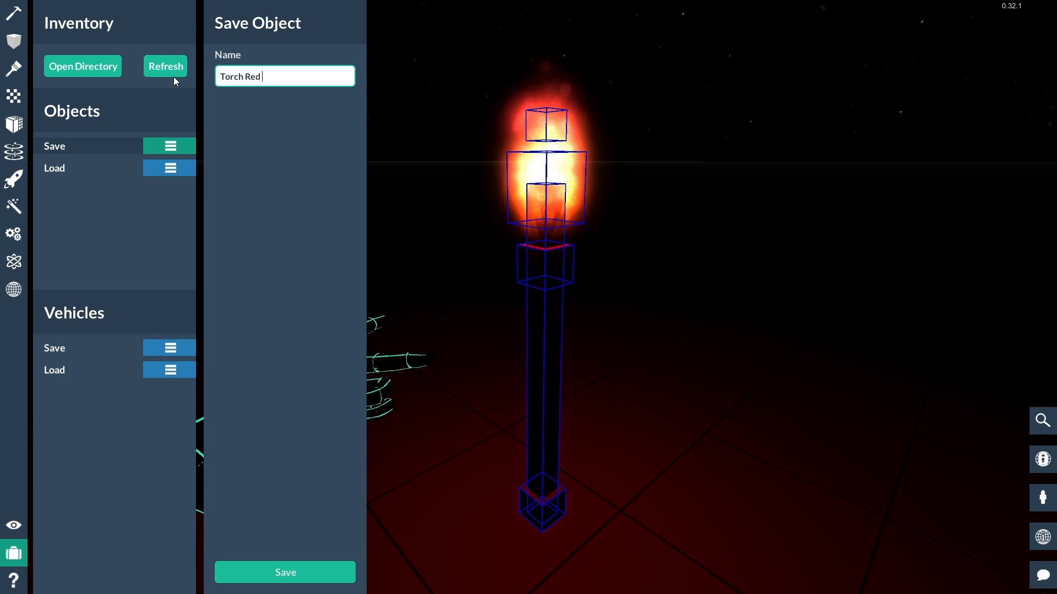
pyautogui.write('Fress')
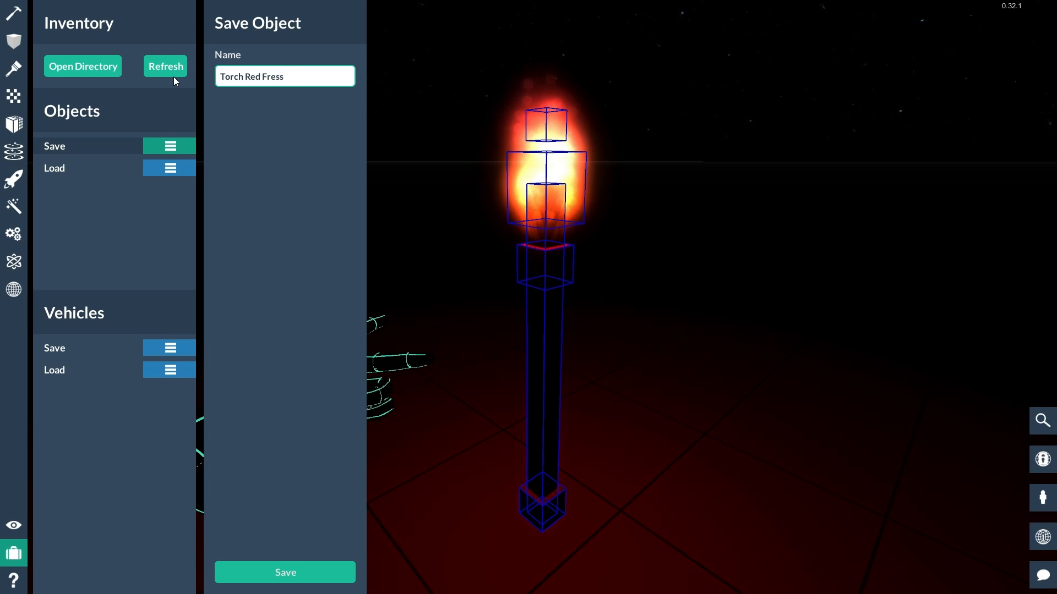
pyautogui.press('BackSpace')
pyautogui.press('BackSpace')
pyautogui.write('estanding')
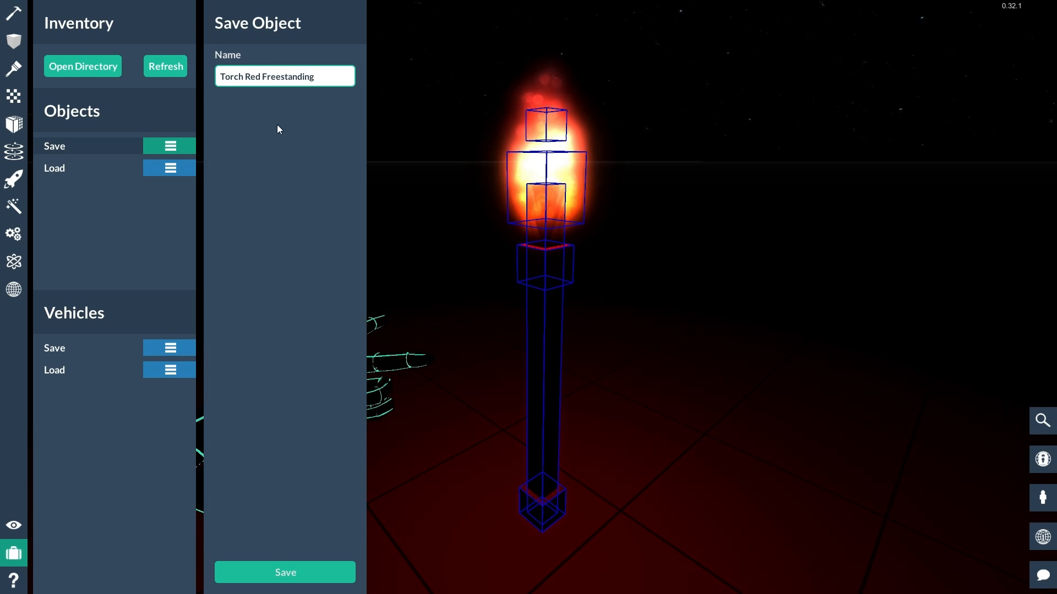
pyautogui.click(267, 570)
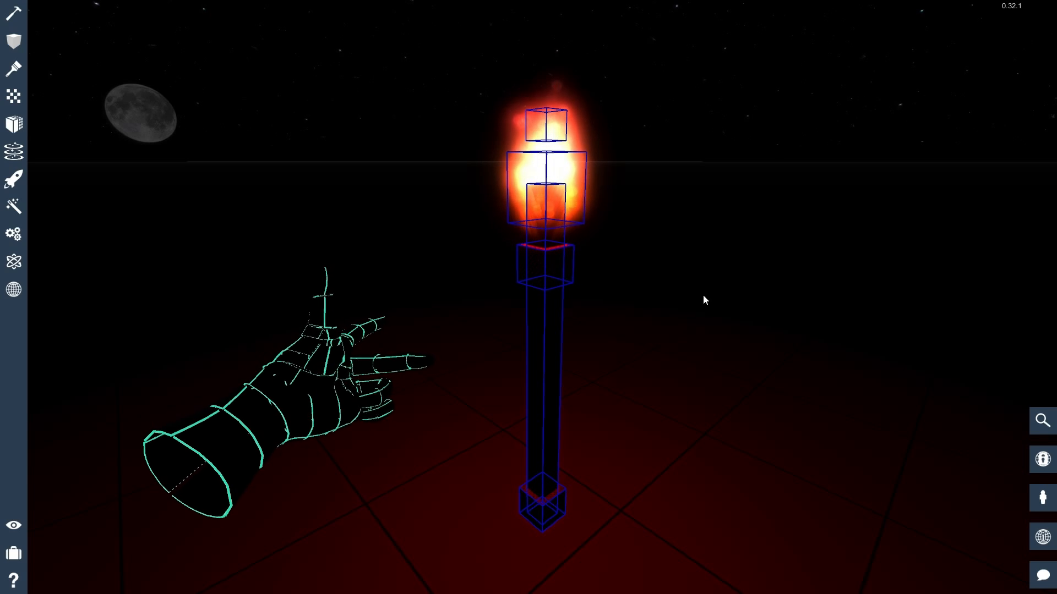
pyautogui.press('Escape')
pyautogui.moveTo(741, 399); pyautogui.dragTo(754, 372, button='right')
pyautogui.moveTo(558, 273); pyautogui.dragTo(530, 293, button='right')
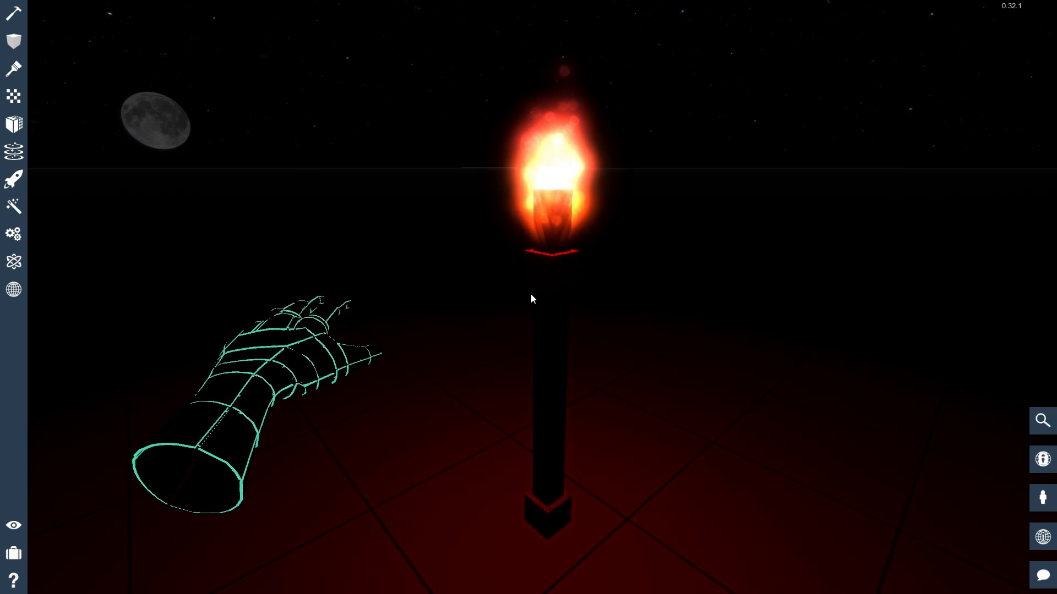